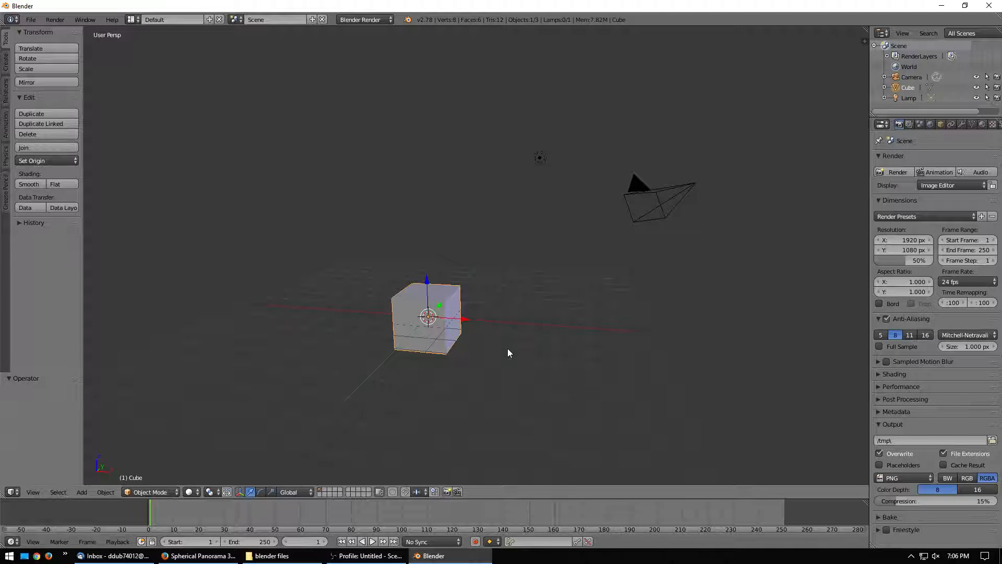
# Switch from Blender to the desktop, launch GoPro VR Player, and minimize the SteamVR status window.
pyautogui.moveTo(632, 142); pyautogui.dragTo(563, 261, button='middle')
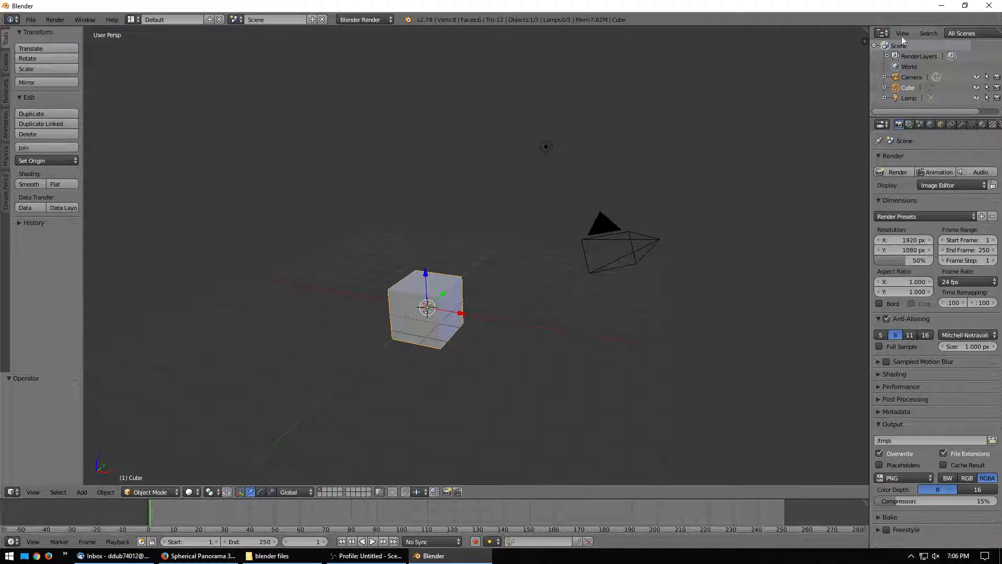
pyautogui.click(943, 6)
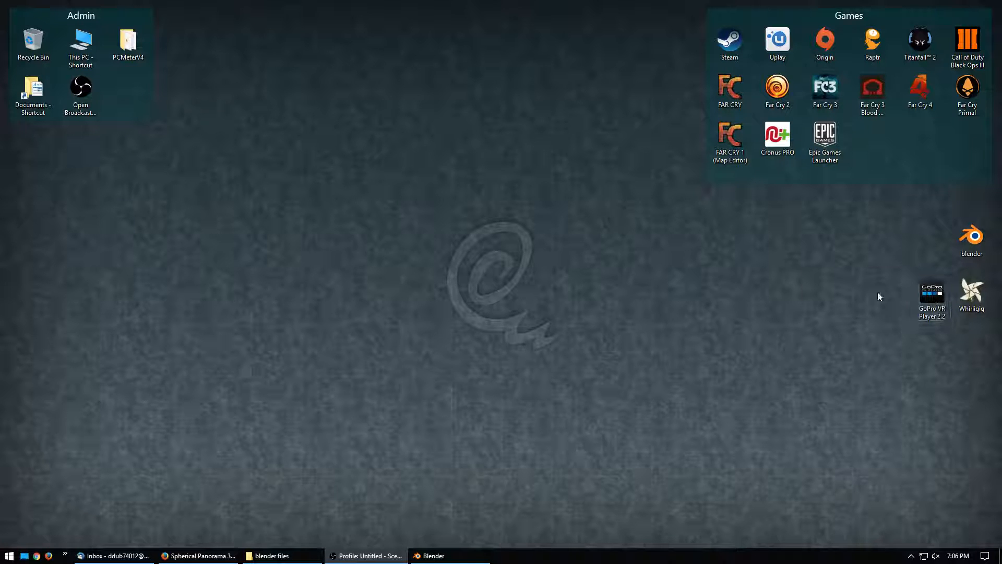
pyautogui.doubleClick(923, 290)
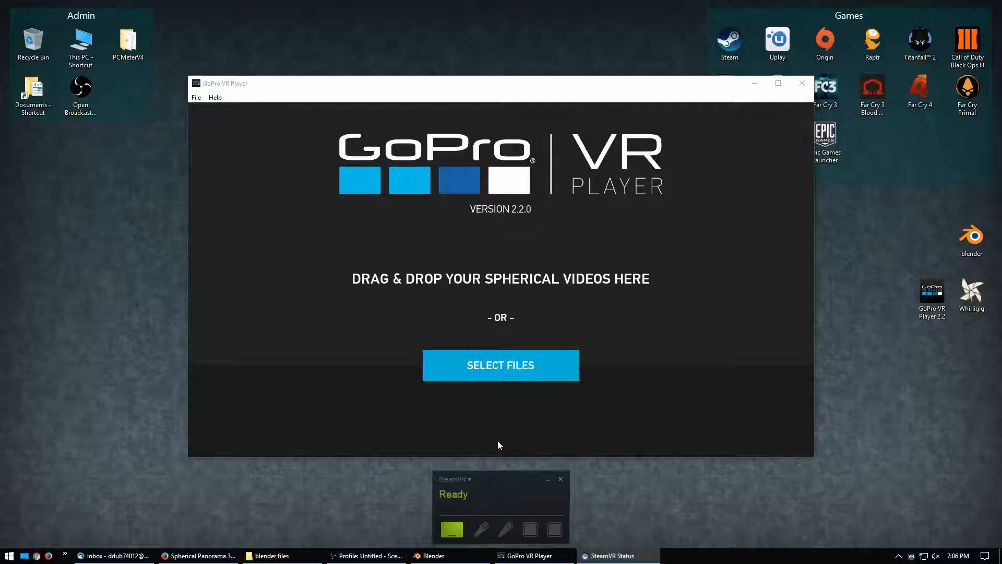
pyautogui.click(549, 480)
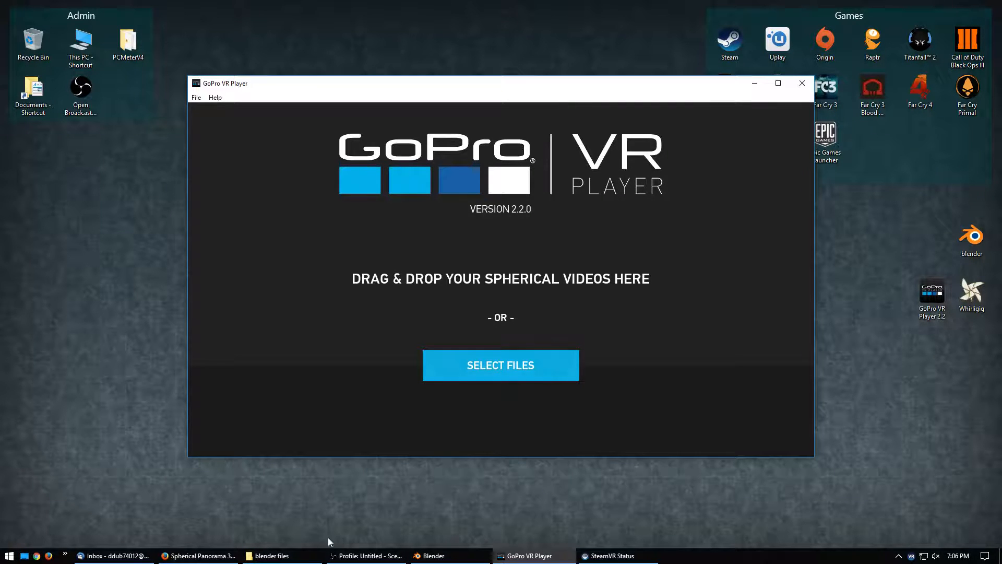
# Go to the gorilla folder inside blender files, play 3d_360_test-01.mpg in VLC, and close the player.
pyautogui.click(277, 556)
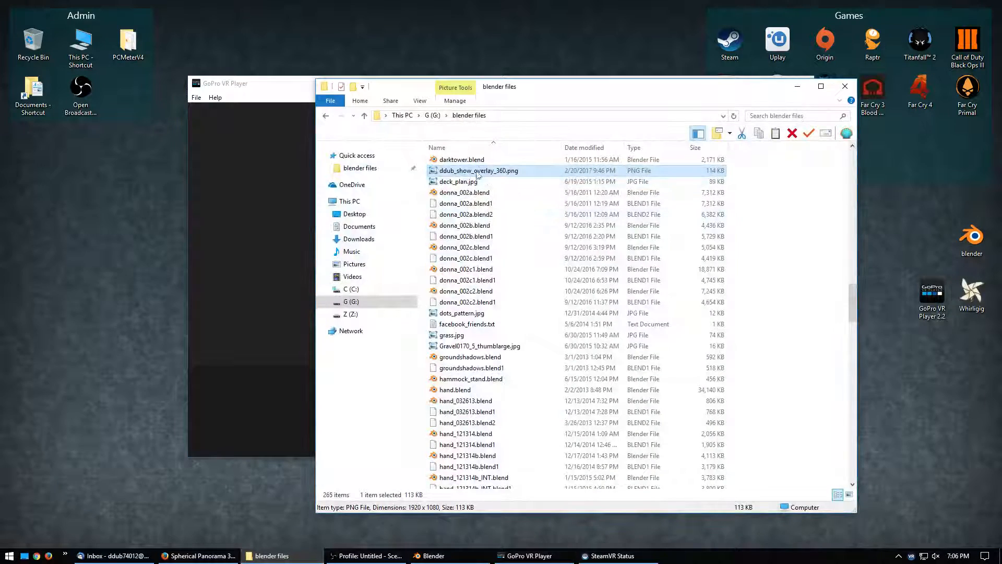
pyautogui.scroll(15, 475, 209)
pyautogui.click(496, 227)
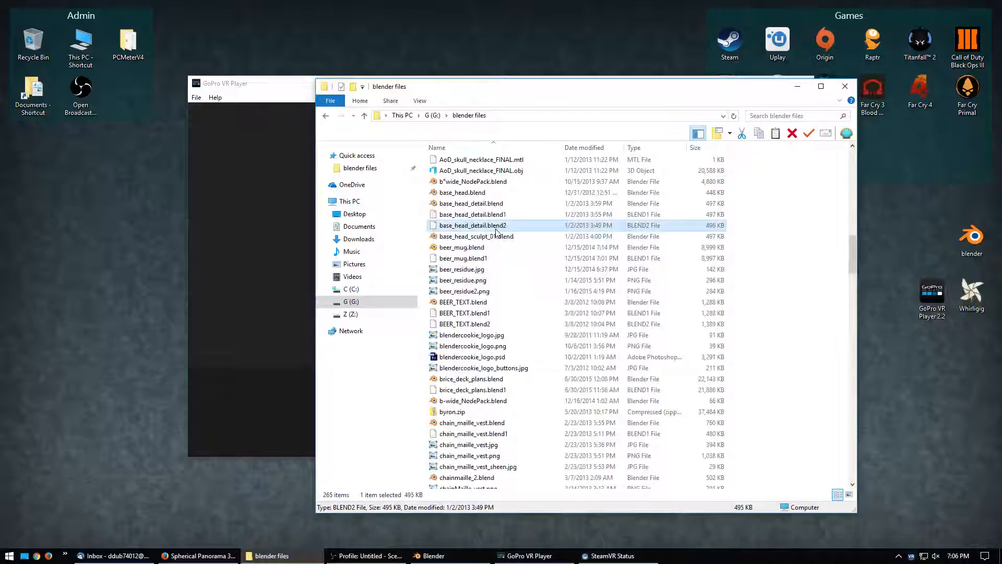
pyautogui.press('g')
pyautogui.press('o')
pyautogui.press('Down')
pyautogui.press('Up')
pyautogui.press('Return')
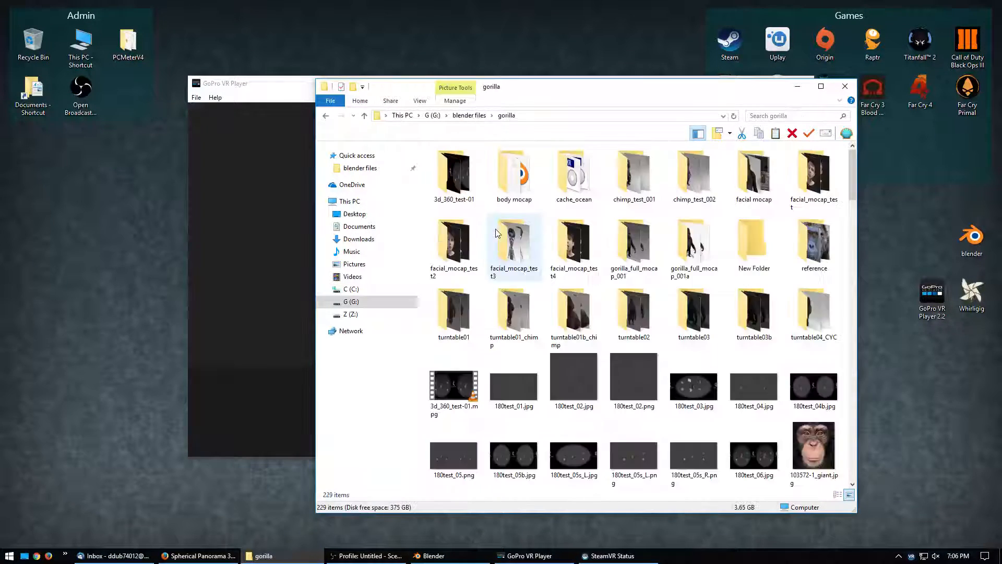
pyautogui.doubleClick(461, 387)
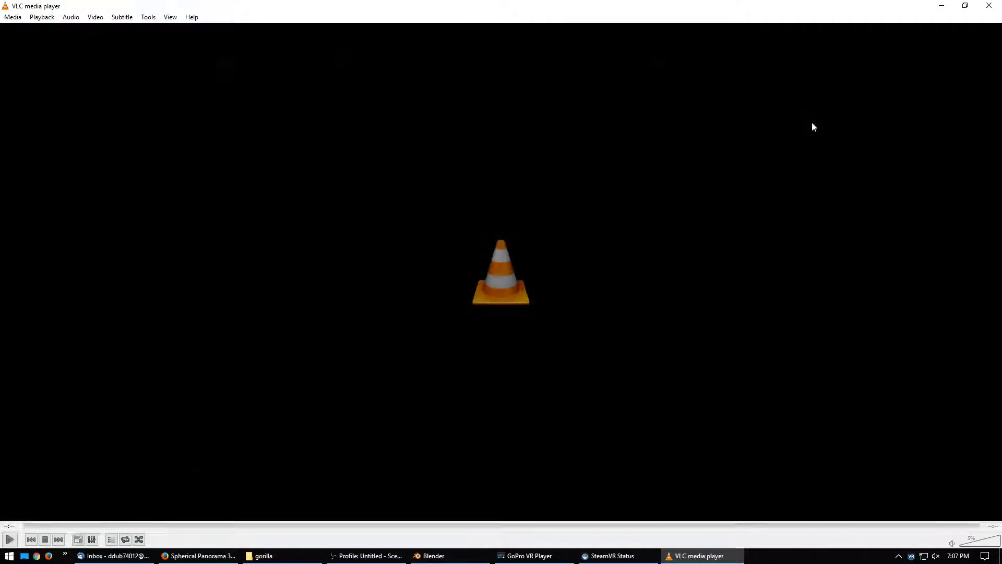
pyautogui.click(995, 6)
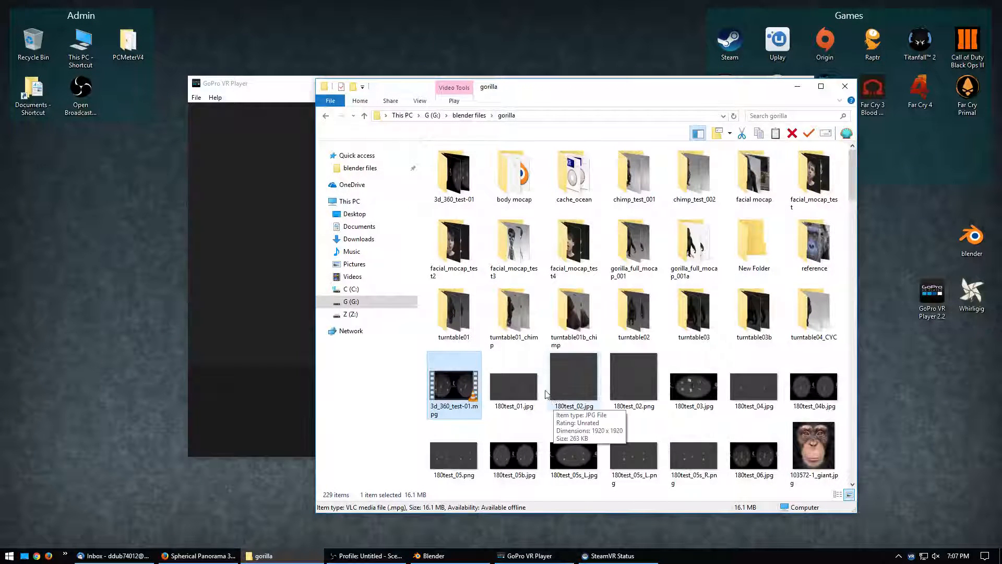
# Return to the blender files folder, view ddub_show_overlay_360.png, and minimize the image viewer.
pyautogui.click(480, 116)
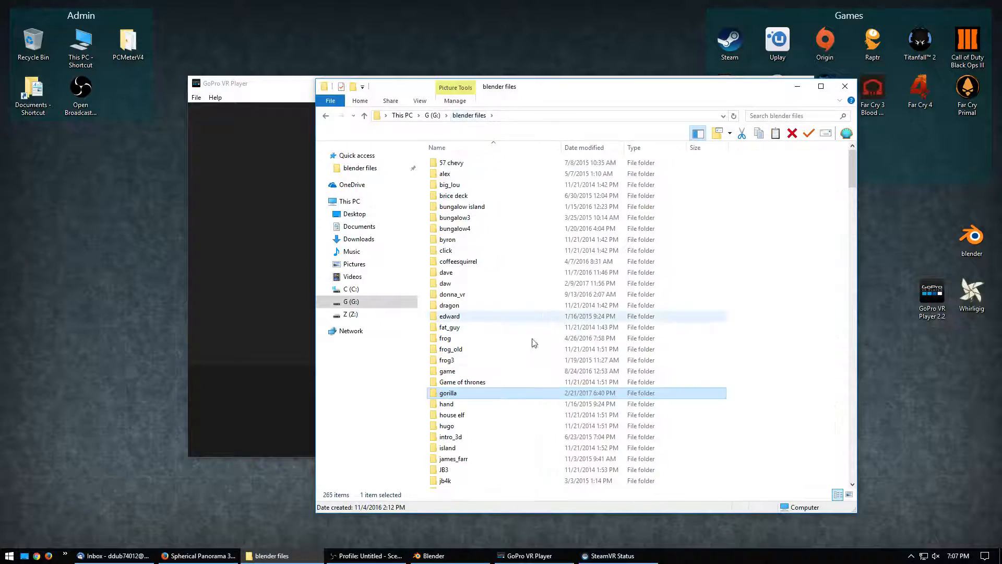
pyautogui.scroll(-15, 532, 340)
pyautogui.scroll(-5, 522, 313)
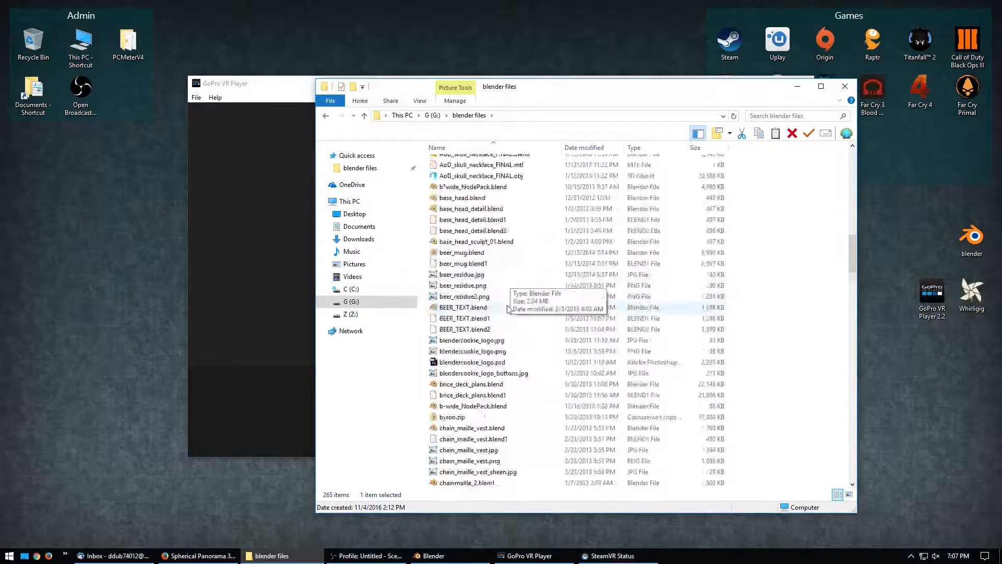
pyautogui.click(510, 310)
pyautogui.scroll(-4, 510, 305)
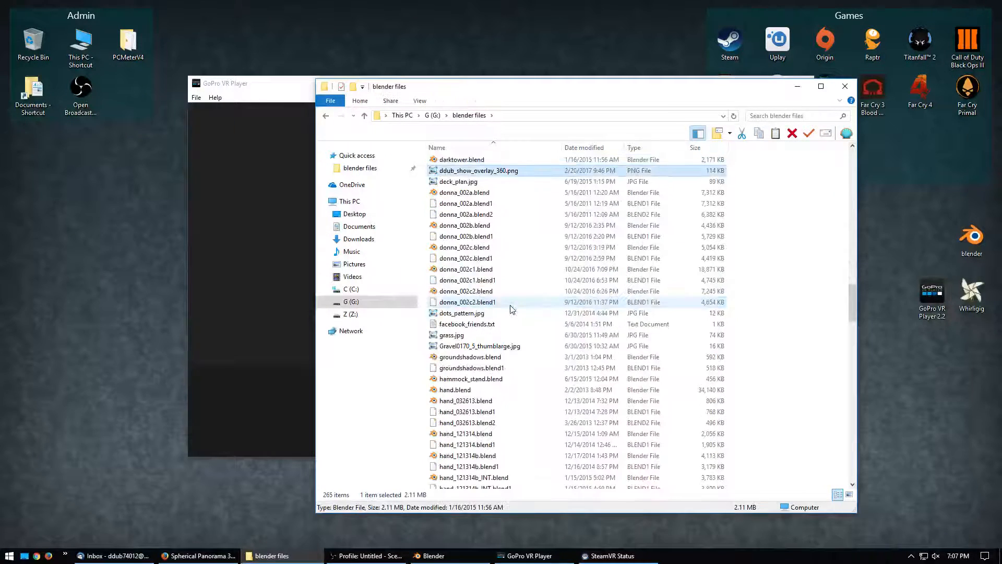
pyautogui.doubleClick(487, 174)
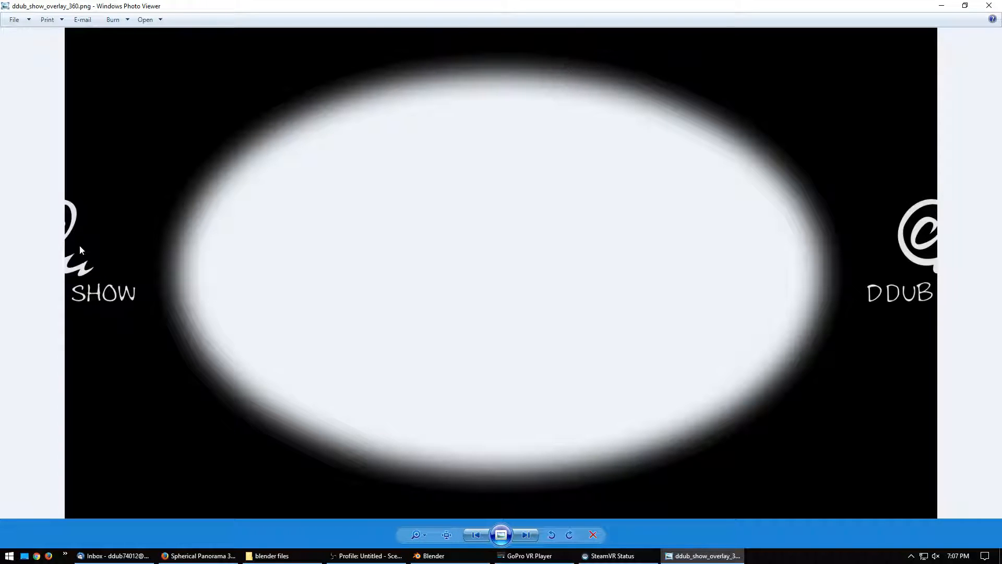
pyautogui.click(942, 5)
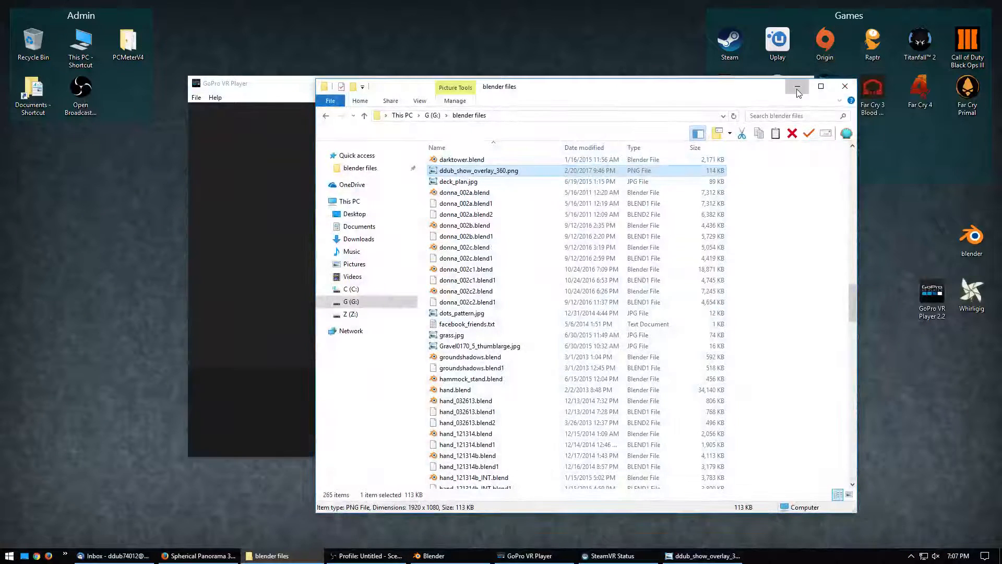
# Arrange the file browser beside GoPro VR Player and load 3d_360_test-01.mpg from the gorilla folder into the player.
pyautogui.moveTo(576, 94); pyautogui.dragTo(718, 123)
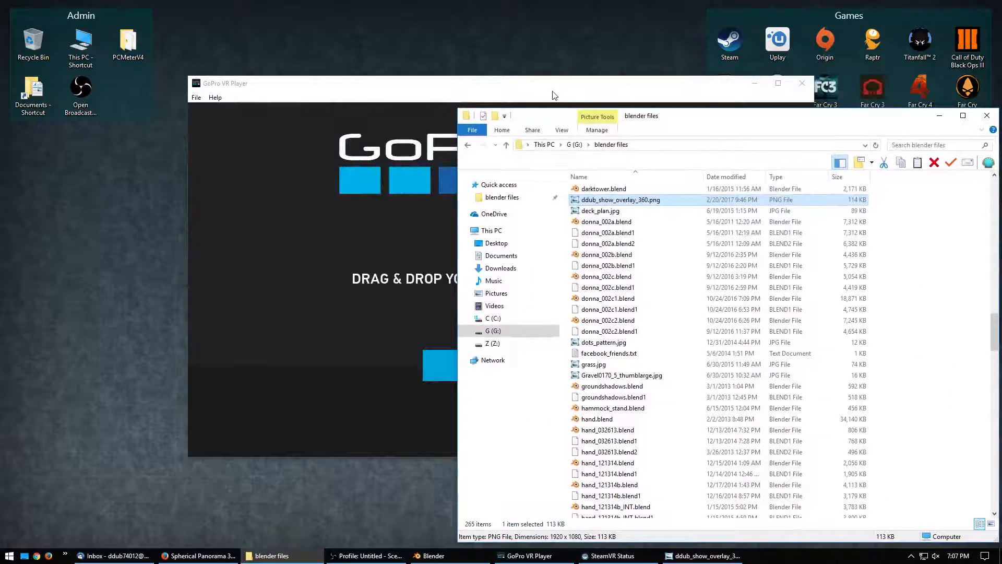
pyautogui.moveTo(555, 96); pyautogui.dragTo(433, 101)
pyautogui.click(721, 136)
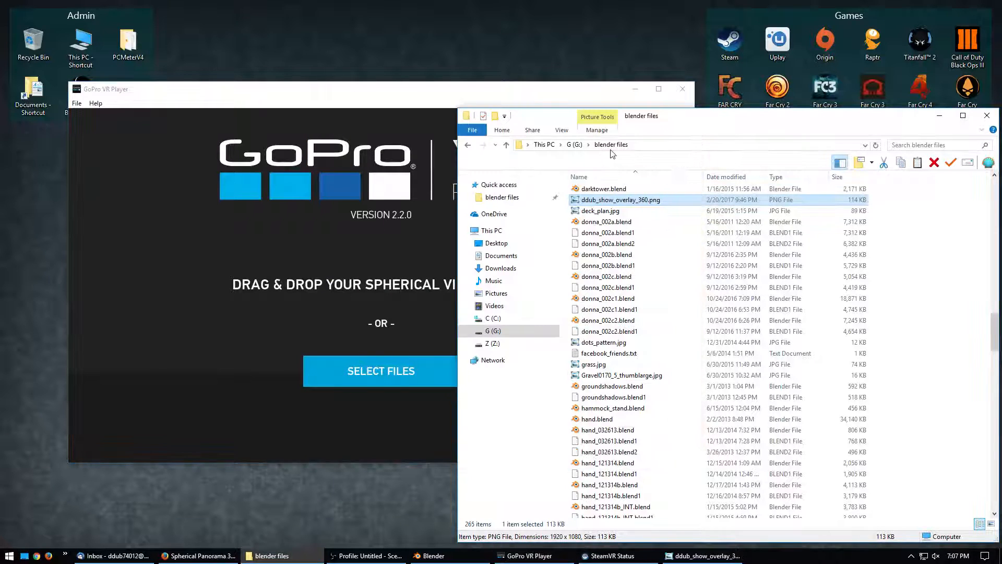
pyautogui.click(615, 235)
pyautogui.scroll(5, 614, 237)
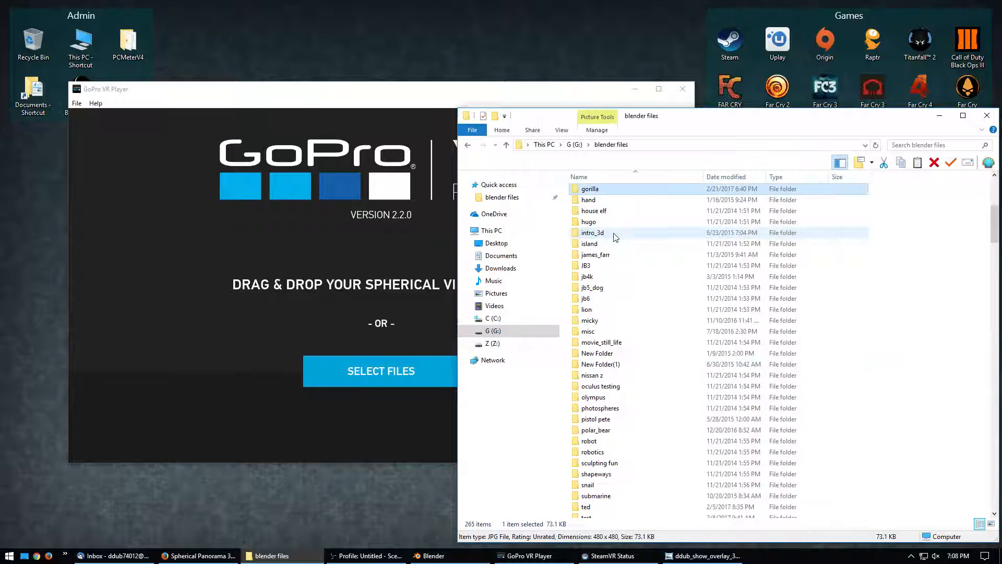
pyautogui.doubleClick(615, 235)
pyautogui.moveTo(596, 415); pyautogui.dragTo(274, 253)
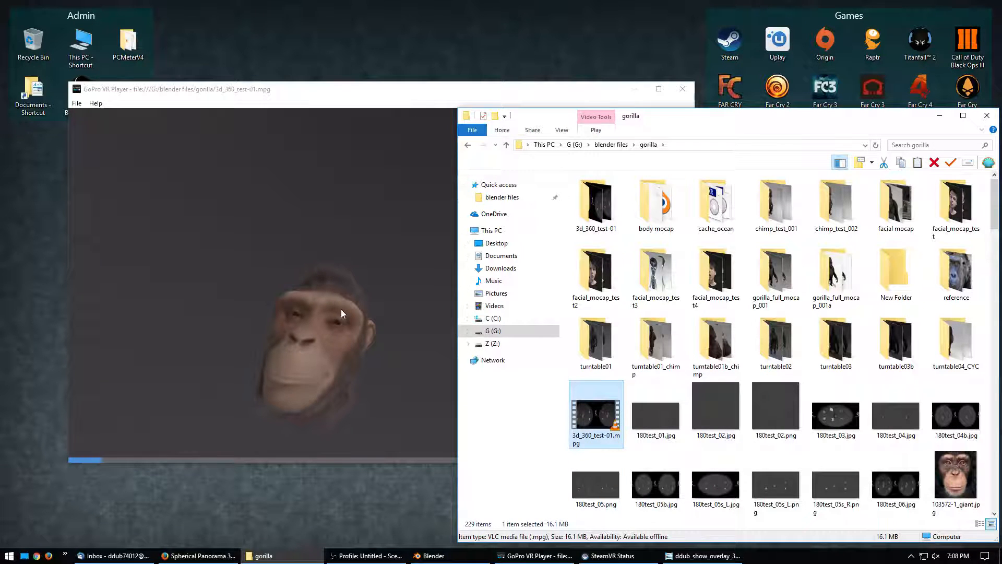
# Look around inside the playing 360 video, from the chimp head to the DDUB SHOW logo, and close GoPro VR Player.
pyautogui.click(316, 327)
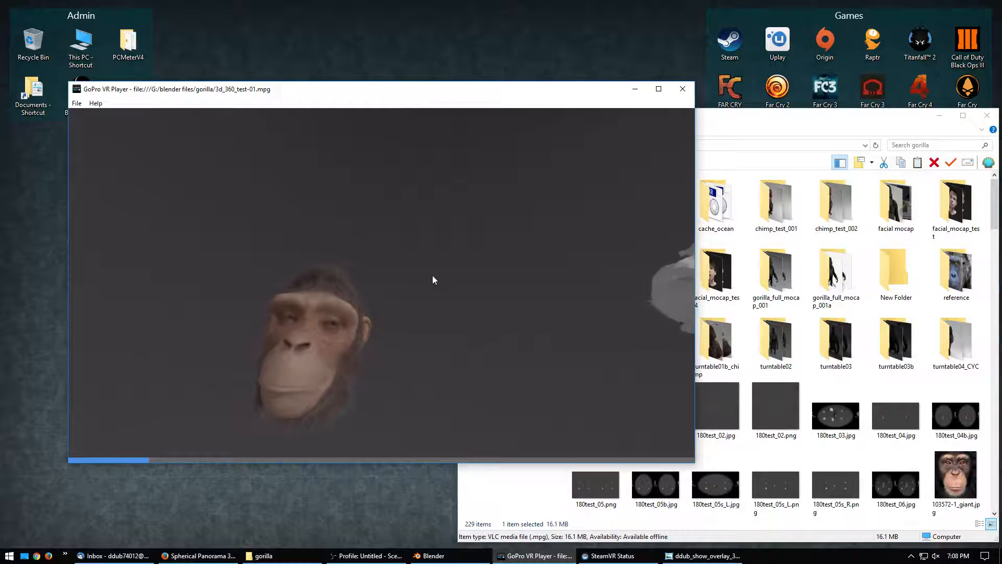
pyautogui.moveTo(315, 457)
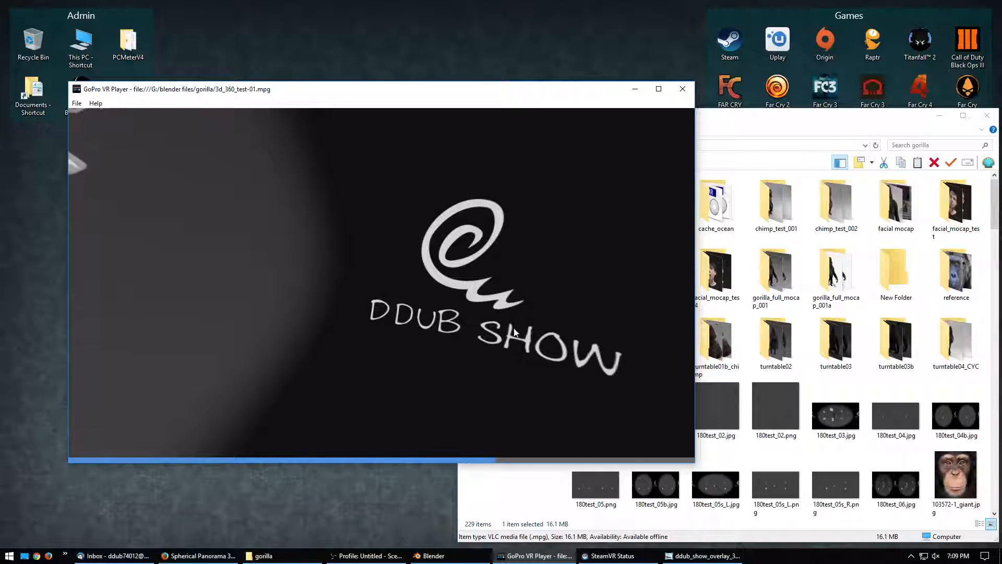
pyautogui.moveTo(508, 311); pyautogui.dragTo(402, 264)
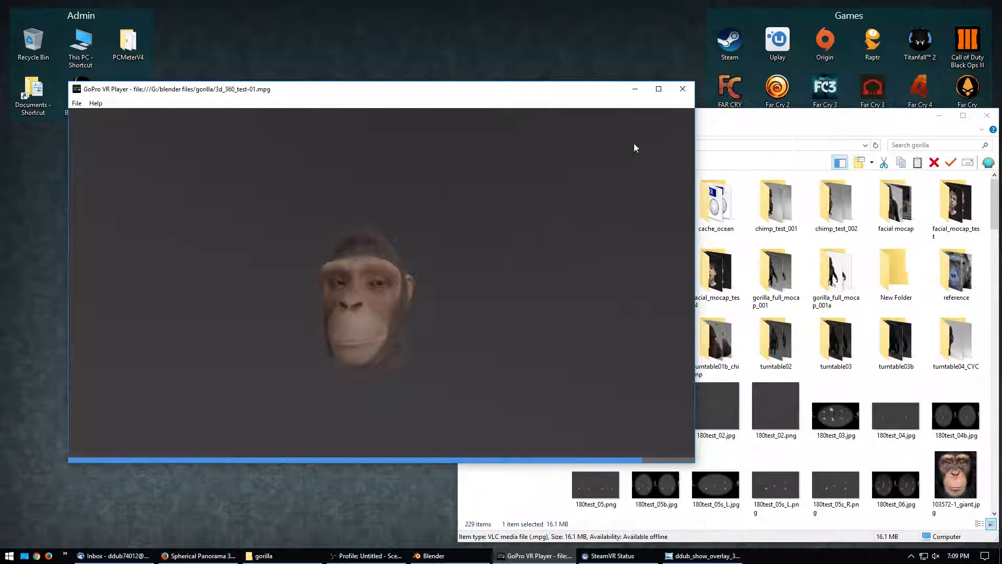
pyautogui.hotkey('alt', 'F4')
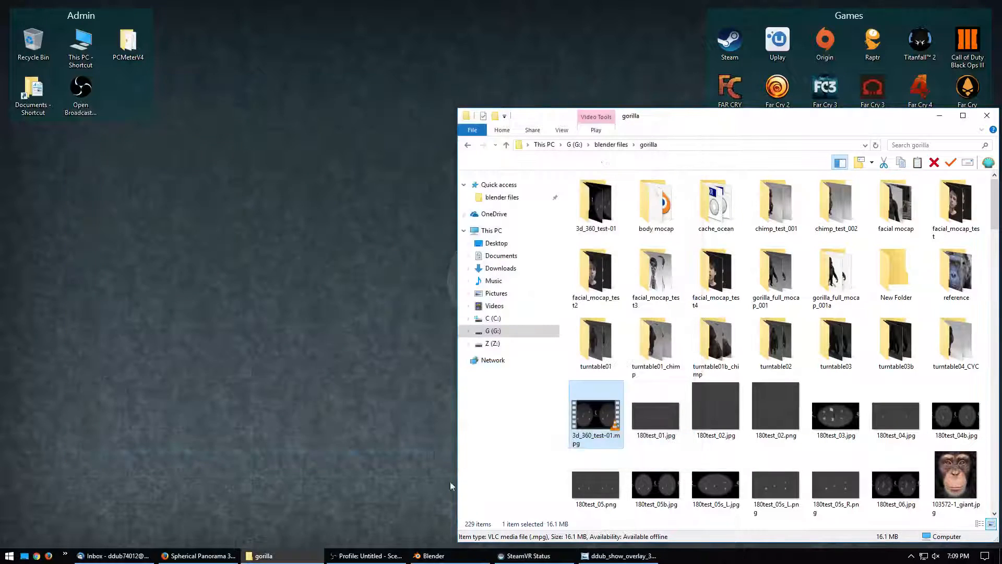
# Switch to Blender, delete the default cube, and add a Monkey mesh at the origin.
pyautogui.click(441, 558)
pyautogui.moveTo(426, 376); pyautogui.dragTo(421, 340, button='middle')
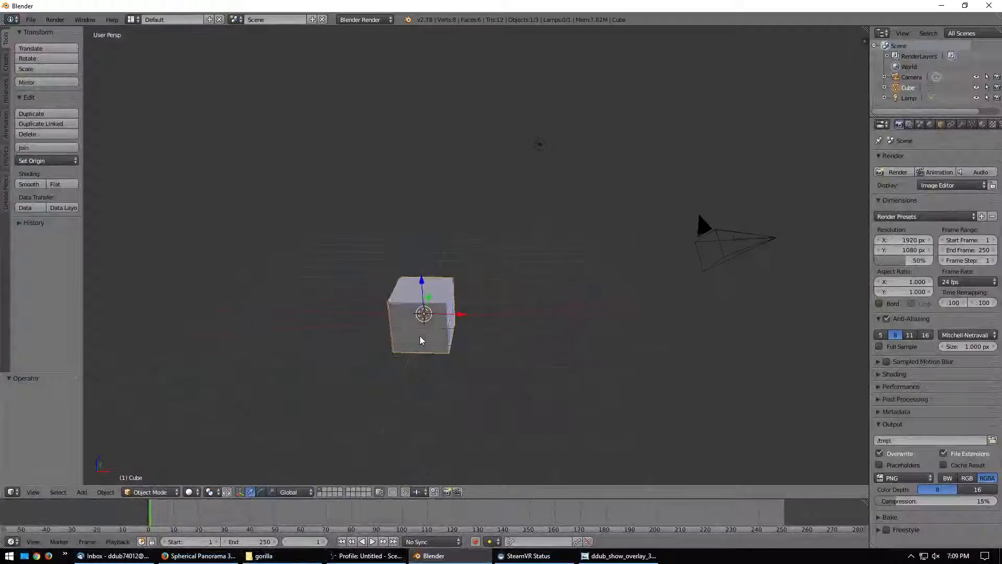
pyautogui.press('x')
pyautogui.click(419, 337)
pyautogui.hotkey('shift', 'a')
pyautogui.moveTo(418, 329)
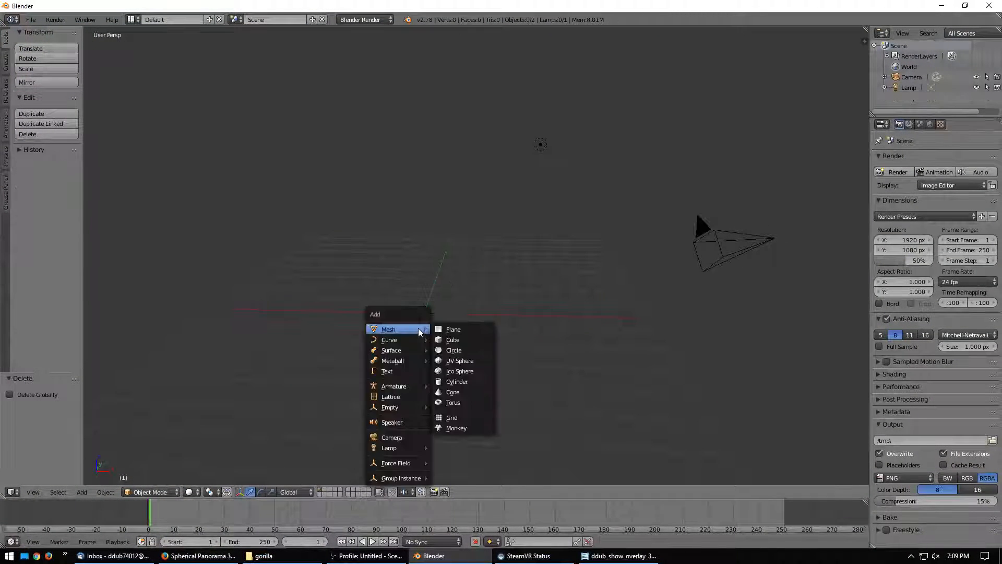
pyautogui.click(457, 428)
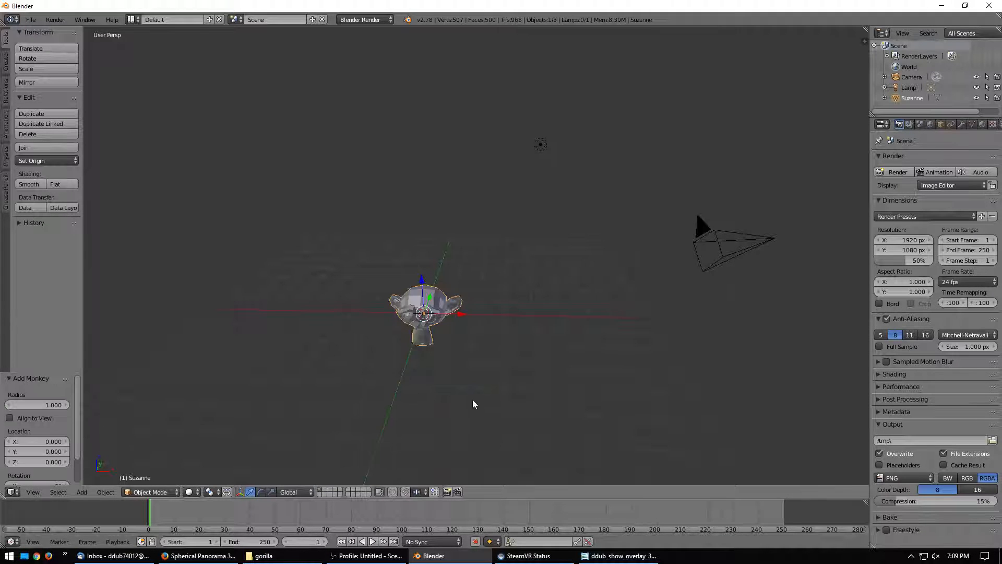
# Raise the monkey head about 0.98 units along the Z axis.
pyautogui.press('z')
pyautogui.click(430, 315)
pyautogui.moveTo(430, 316); pyautogui.dragTo(381, 293, button='middle')
# In the right orthographic view, tilt the monkey's face slightly upward and move the head about 0.19 in Y and -0.16 in Z.
pyautogui.press('KP_3')
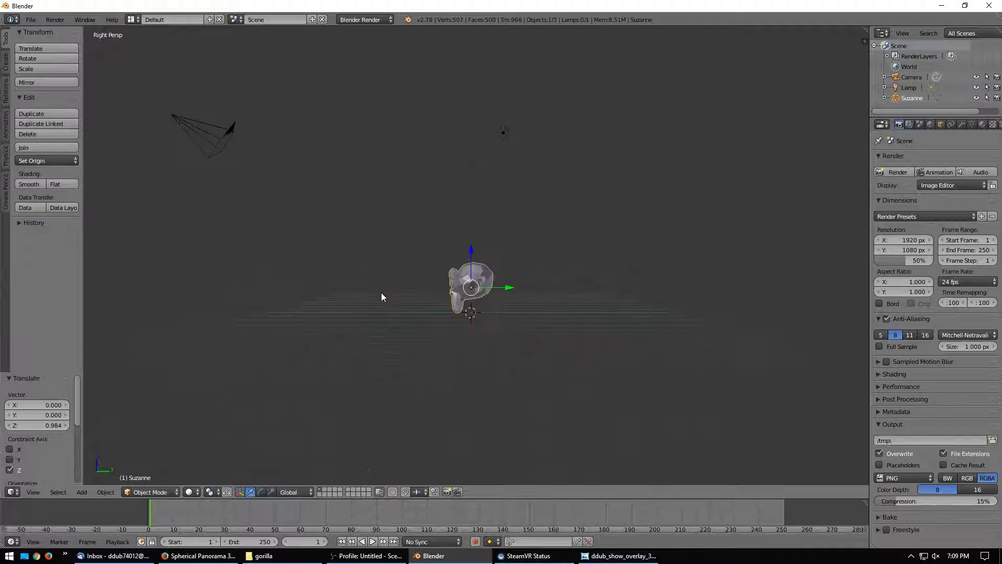
pyautogui.press('KP_5')
pyautogui.scroll(5, 382, 297)
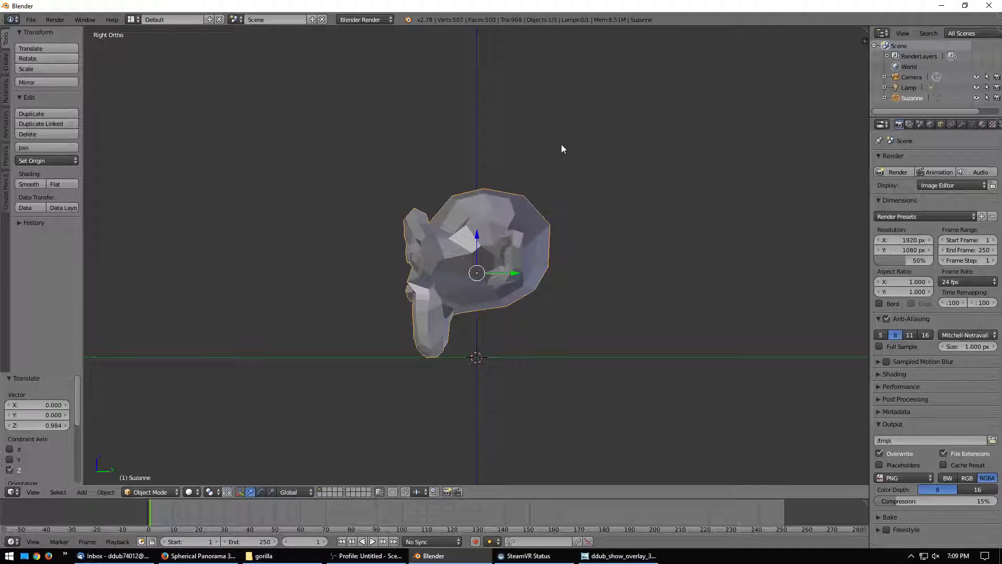
pyautogui.press('g')
pyautogui.click(583, 232)
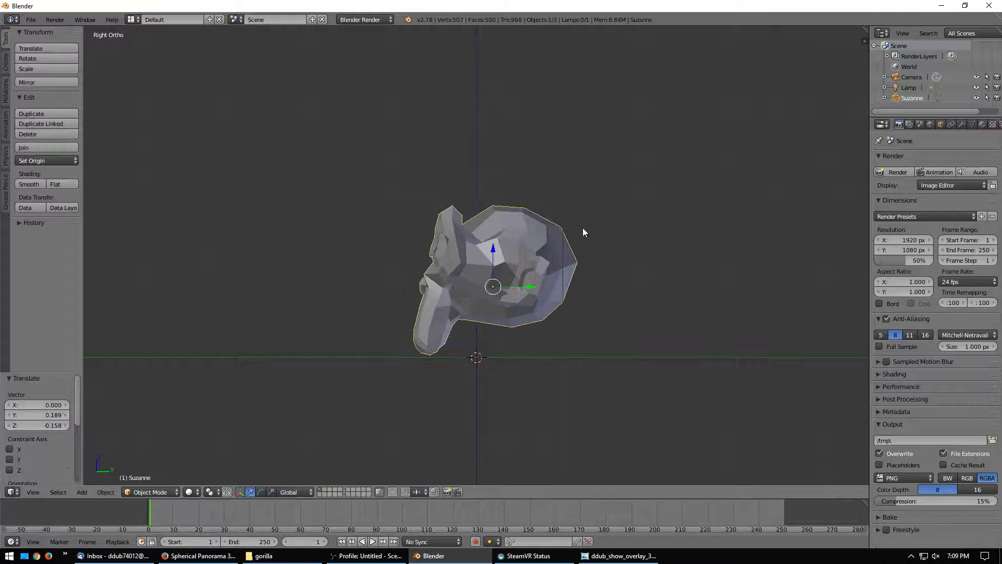
# Add a Subdivision Surface modifier to the monkey head and shade it smooth.
pyautogui.moveTo(583, 232); pyautogui.dragTo(502, 281, button='middle')
pyautogui.moveTo(467, 293); pyautogui.dragTo(492, 305, button='middle')
pyautogui.click(961, 125)
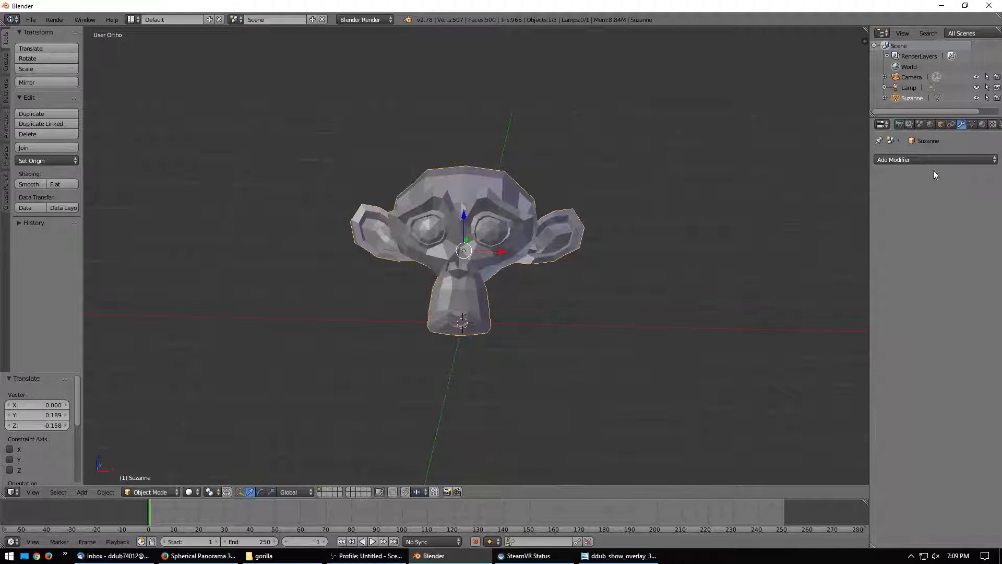
pyautogui.click(911, 161)
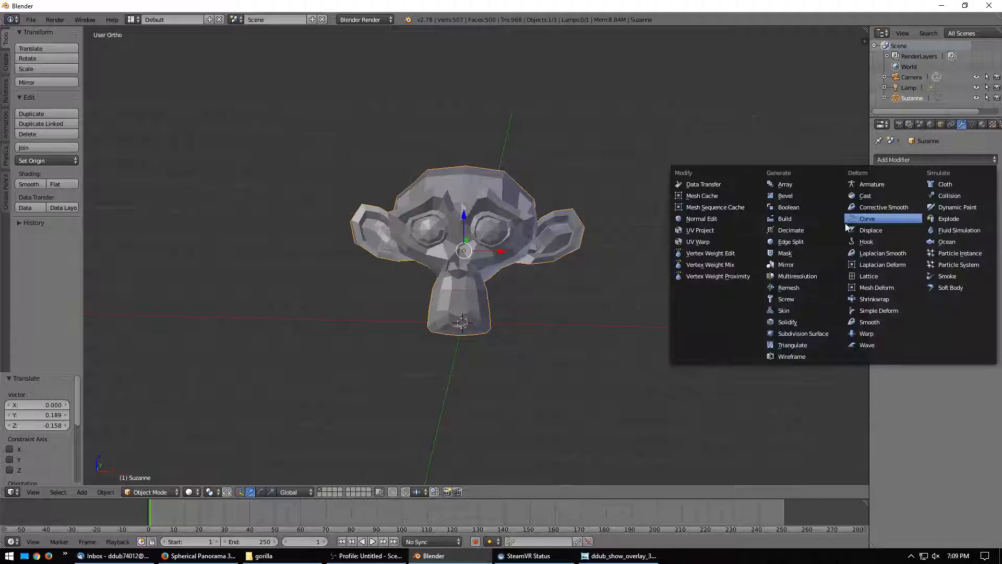
pyautogui.click(812, 332)
pyautogui.click(29, 184)
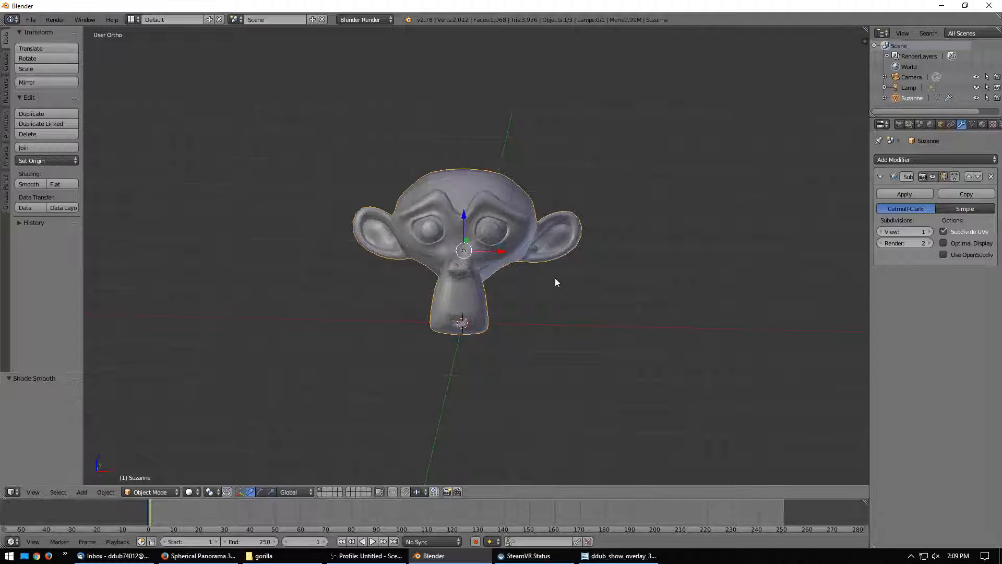
# Scale the monkey head up uniformly by about 1.91.
pyautogui.moveTo(556, 278); pyautogui.dragTo(546, 258, button='middle')
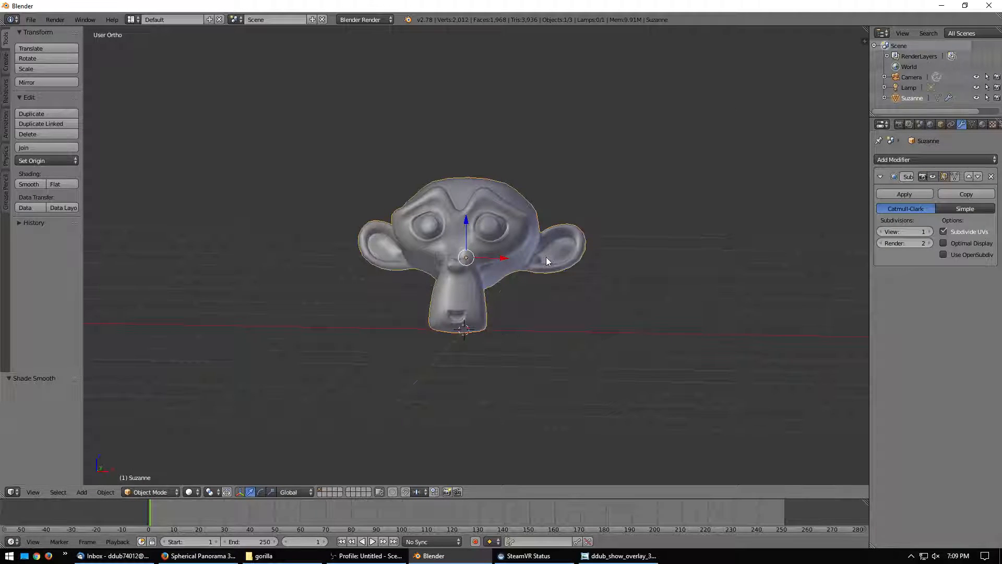
pyautogui.press('s')
pyautogui.click(618, 232)
# In the front view, duplicate the monkey head, scale the copy to roughly half size and place it up and to the right of the original.
pyautogui.moveTo(618, 232); pyautogui.dragTo(523, 220, button='middle')
pyautogui.scroll(-4, 523, 220)
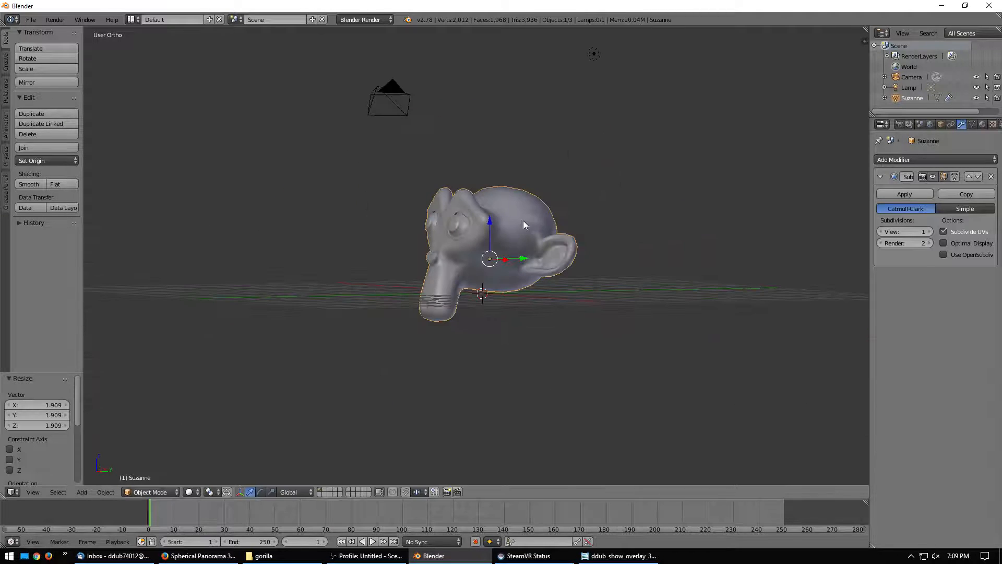
pyautogui.press('KP_1')
pyautogui.scroll(-3, 538, 275)
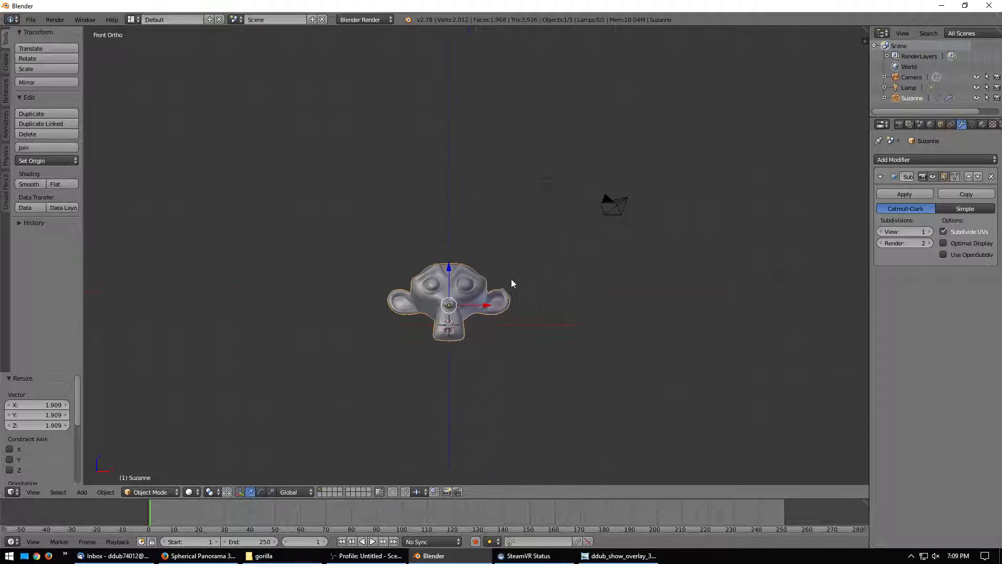
pyautogui.keyDown('shift'); pyautogui.moveTo(512, 279); pyautogui.dragTo(490, 290, button='middle'); pyautogui.keyUp('shift')
pyautogui.hotkey('shift', 'd')
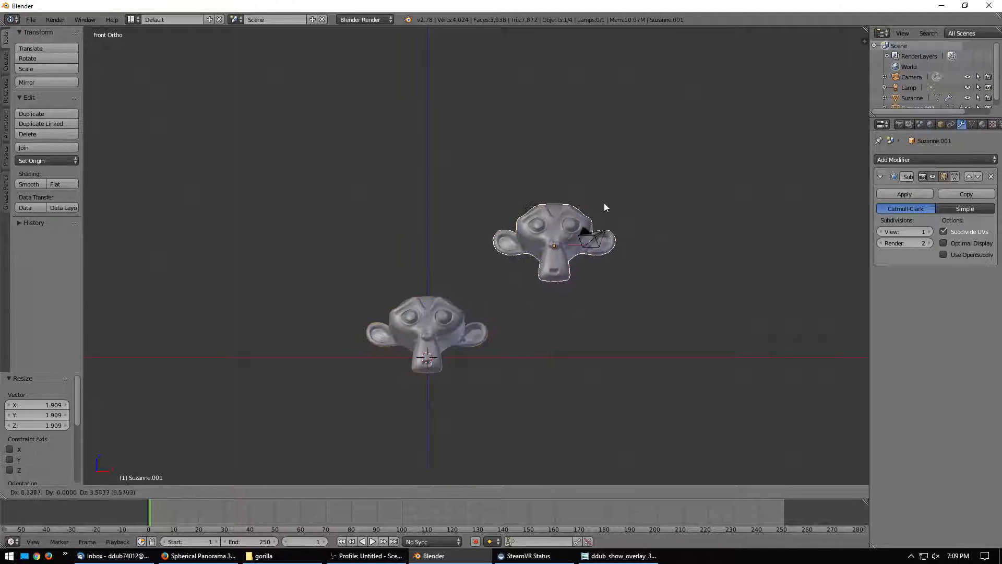
pyautogui.click(603, 203)
pyautogui.press('s')
pyautogui.click(610, 224)
pyautogui.press('g')
pyautogui.click(646, 125)
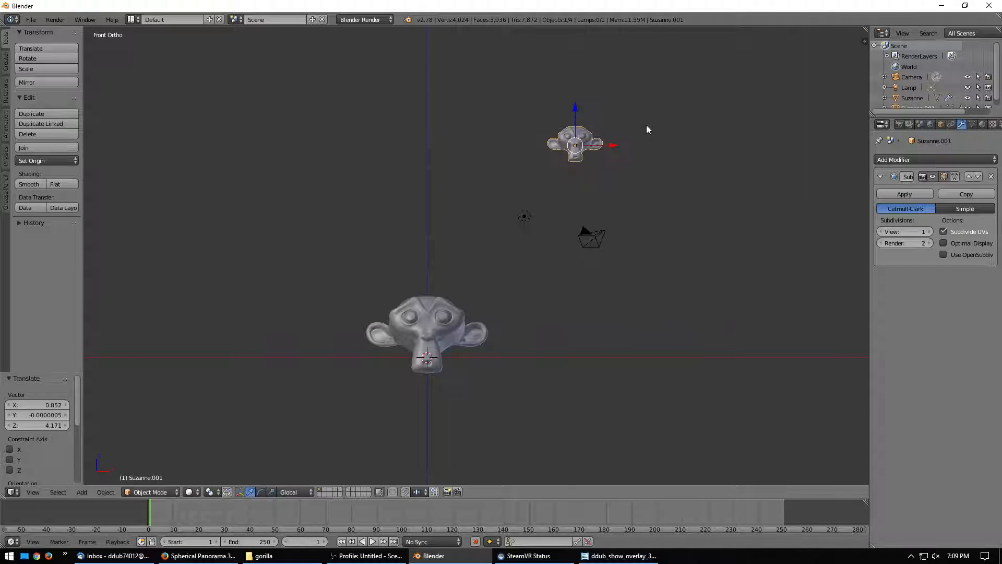
# Duplicate the small head to the lower right, lower left and upper left of the large head, nudging the lower-left copy slightly down and inward.
pyautogui.hotkey('shift', 'd')
pyautogui.click(666, 451)
pyautogui.keyDown('shift'); pyautogui.moveTo(666, 451); pyautogui.dragTo(717, 334, button='middle'); pyautogui.keyUp('shift')
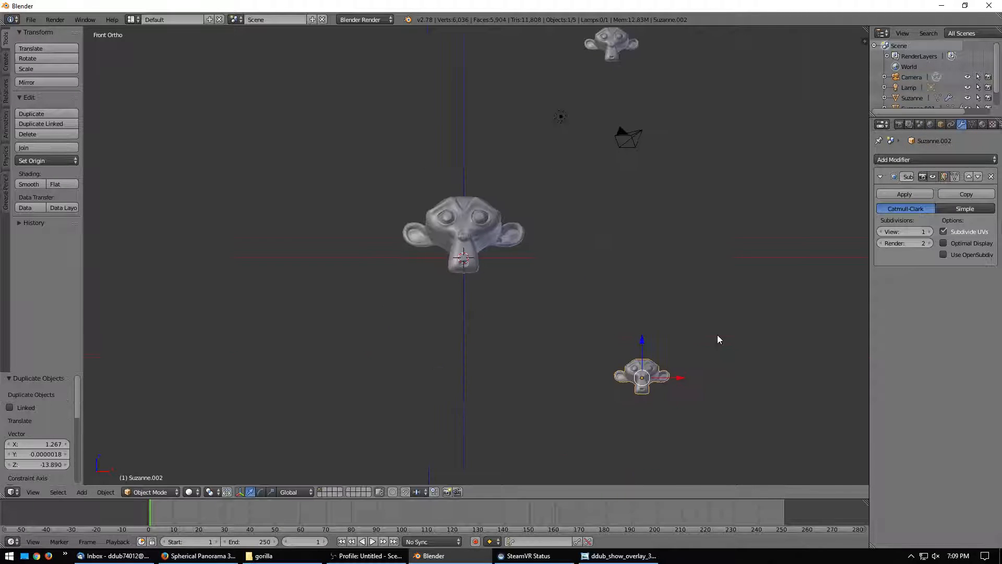
pyautogui.hotkey('shift', 'd')
pyautogui.click(391, 333)
pyautogui.hotkey('shift', 'd')
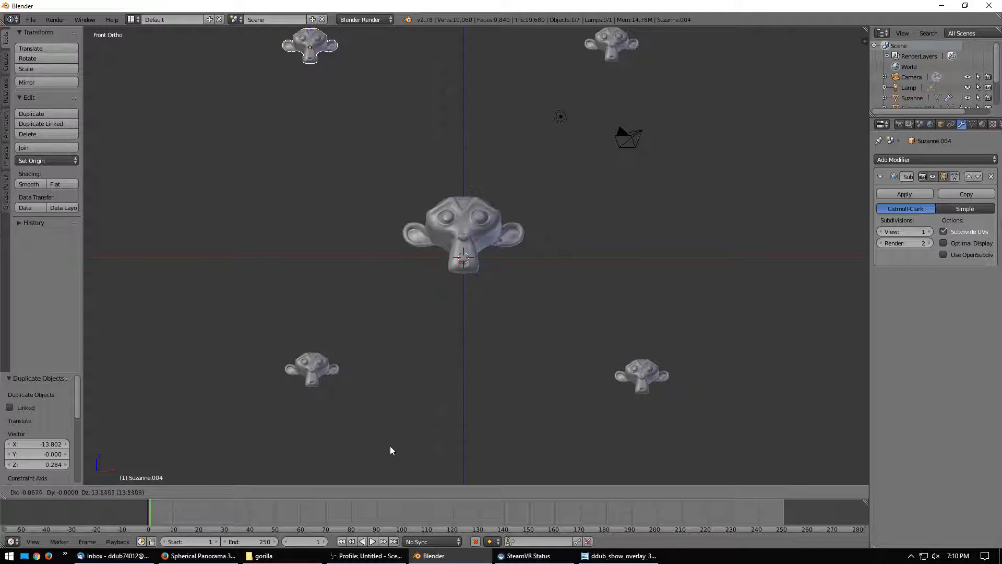
pyautogui.click(392, 448)
pyautogui.moveTo(316, 366); pyautogui.dragTo(327, 389, button='right')
# Select the camera and clear its rotation and location.
pyautogui.scroll(-3, 398, 243)
pyautogui.moveTo(399, 243); pyautogui.dragTo(393, 328, button='middle')
pyautogui.rightClick(533, 239)
pyautogui.moveTo(534, 239); pyautogui.dragTo(500, 315, button='middle')
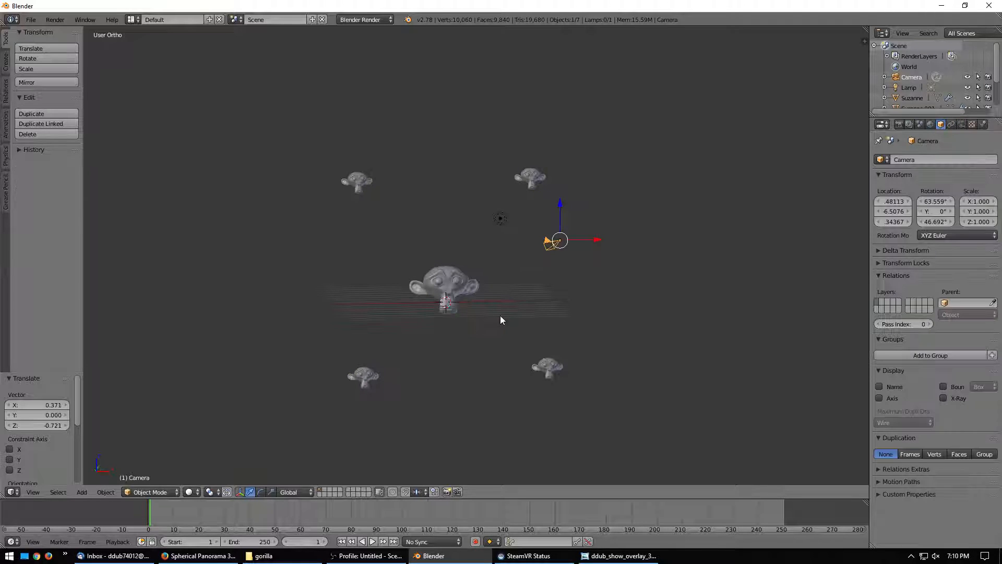
pyautogui.hotkey('alt', 'r')
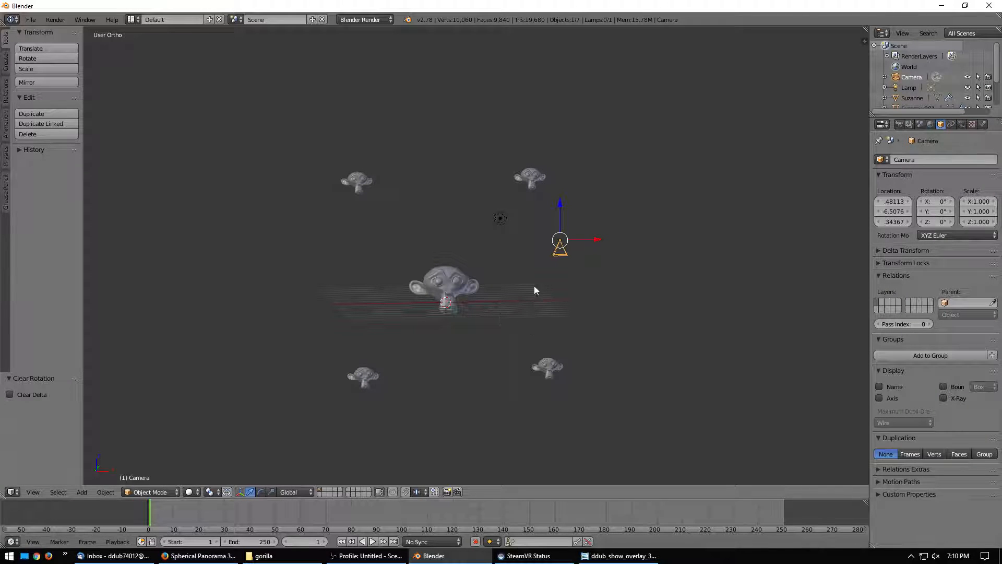
pyautogui.hotkey('alt', 'g')
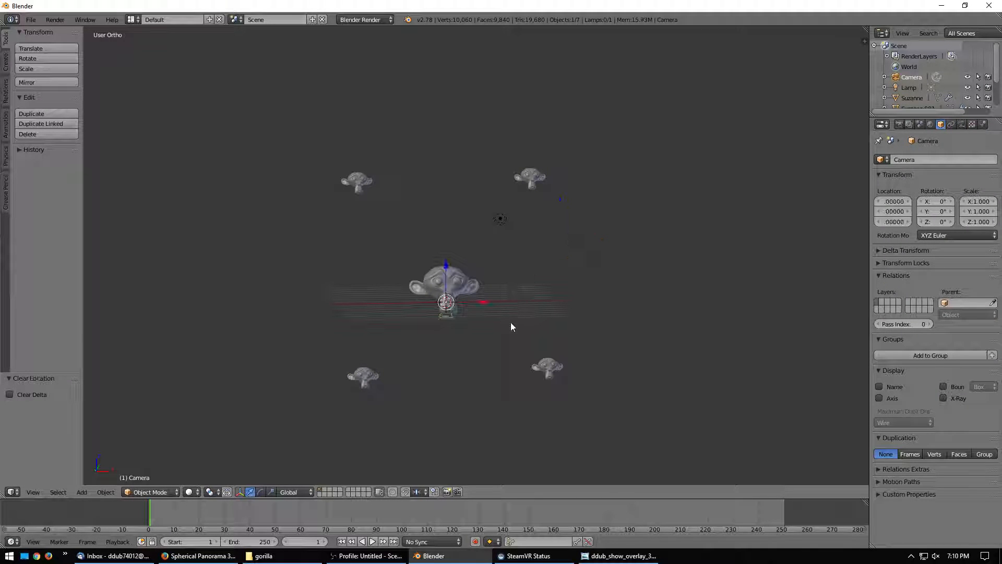
# In the right view, rotate the camera to about 91° on X and move it about 4.55 units in front of the origin, facing the monkey.
pyautogui.moveTo(511, 322); pyautogui.dragTo(422, 305, button='middle')
pyautogui.press('KP_3')
pyautogui.scroll(5, 421, 304)
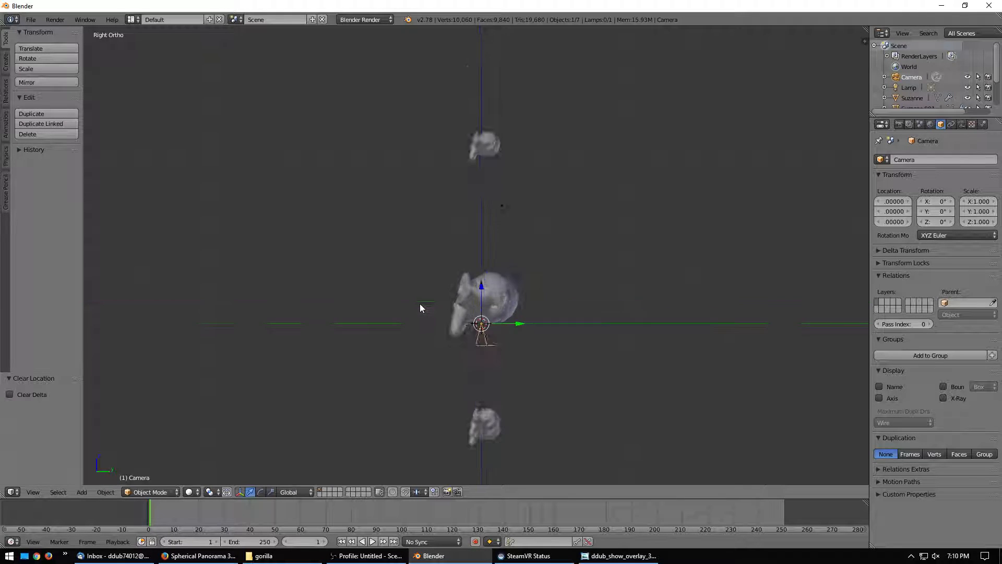
pyautogui.press('r')
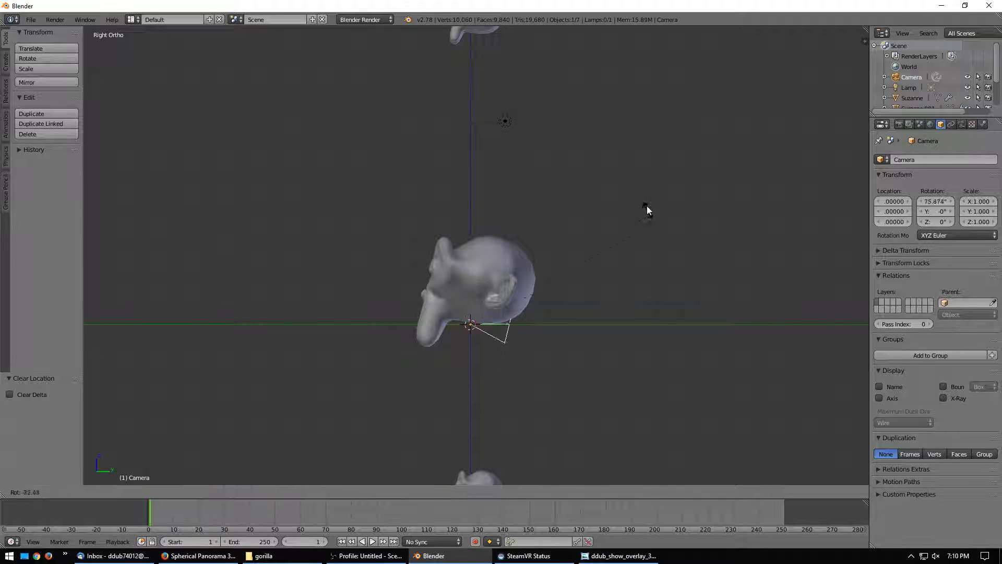
pyautogui.click(634, 173)
pyautogui.press('g')
pyautogui.click(569, 240)
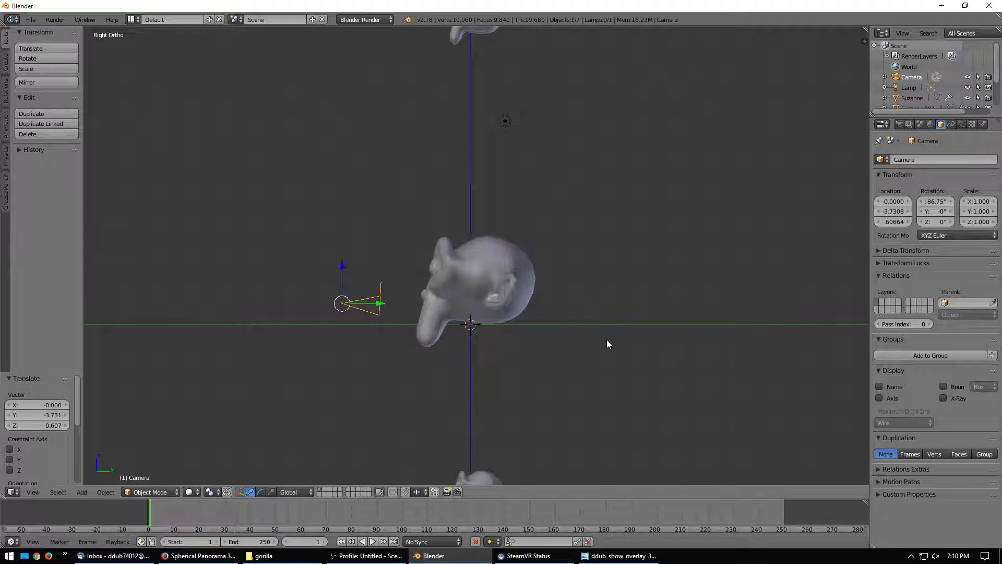
pyautogui.press('g')
pyautogui.click(499, 315)
pyautogui.press('r')
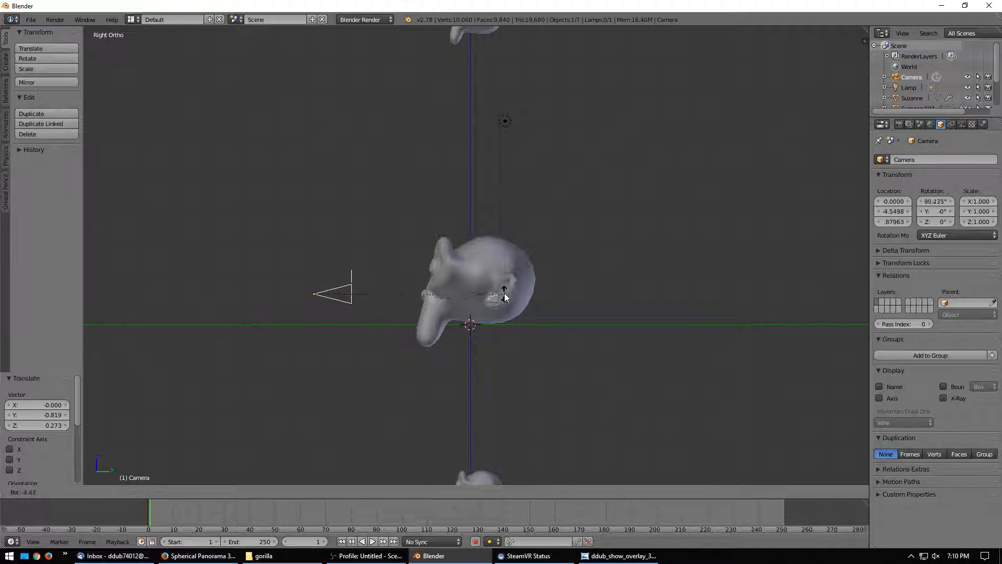
pyautogui.click(504, 296)
# Align the camera to a close front view of the large monkey head.
pyautogui.moveTo(358, 303); pyautogui.dragTo(519, 302, button='middle')
pyautogui.press('KP_1')
pyautogui.scroll(3, 443, 319)
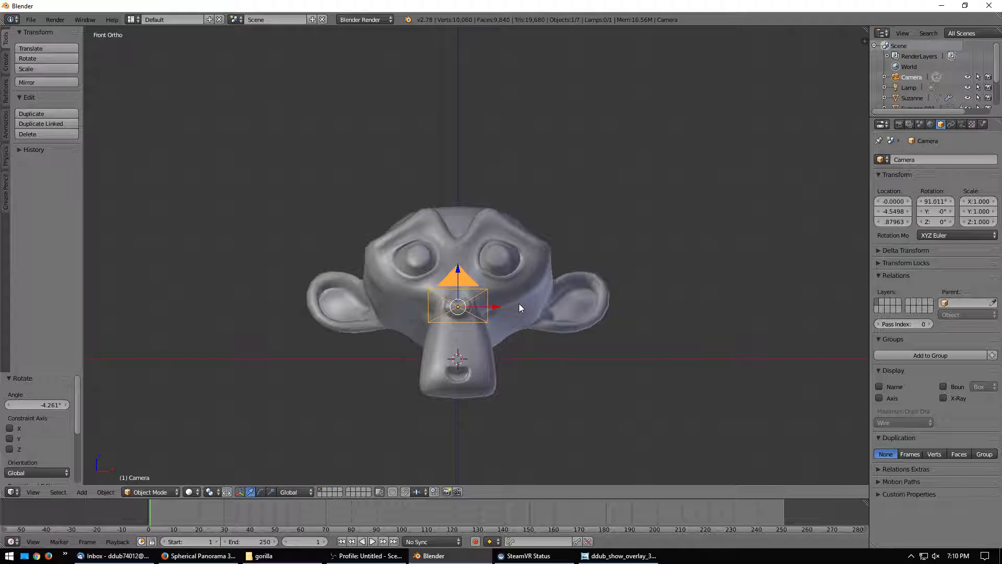
pyautogui.press('ctrl+alt+KP_0')
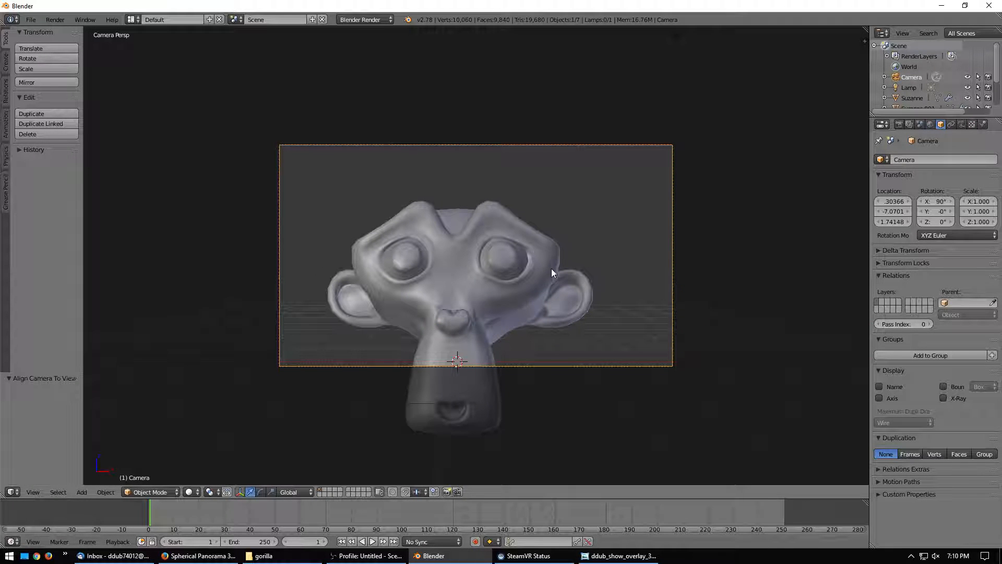
# Pull the camera back along its local Z axis to about Y -8.53, fine-tune the framing of the whole head, and test-render it.
pyautogui.press('g')
pyautogui.press('z')
pyautogui.press('z')
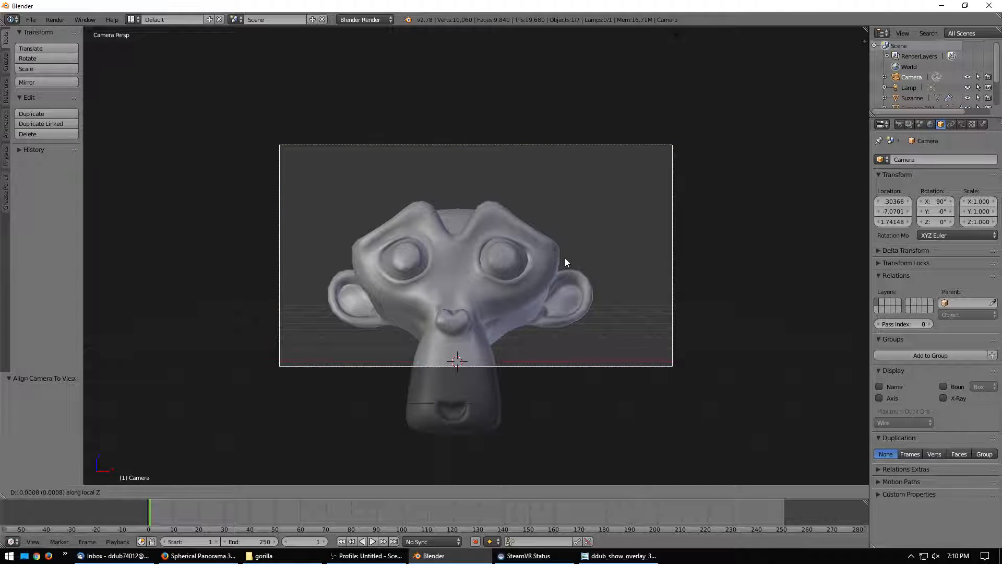
pyautogui.click(541, 355)
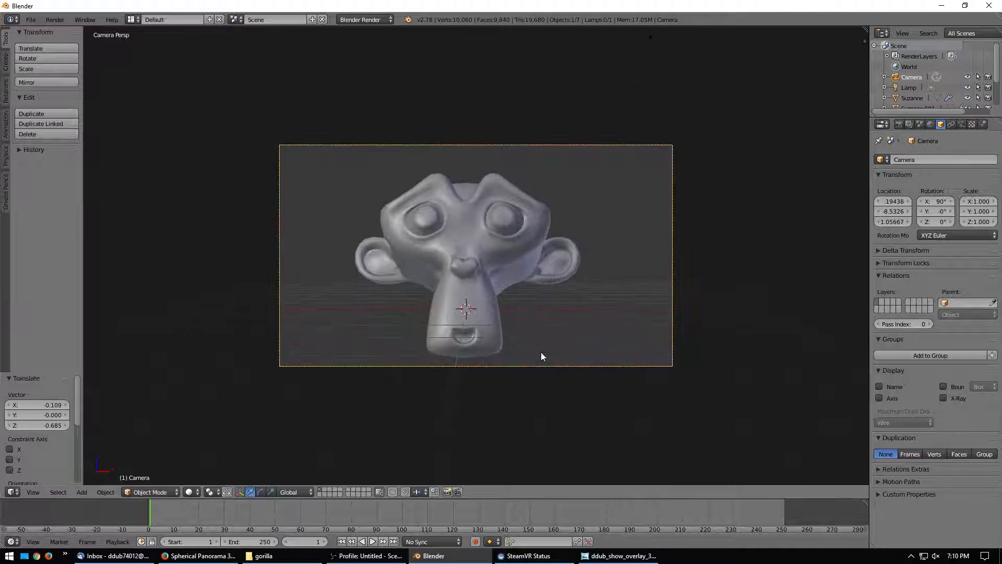
pyautogui.press('g')
pyautogui.click(551, 265)
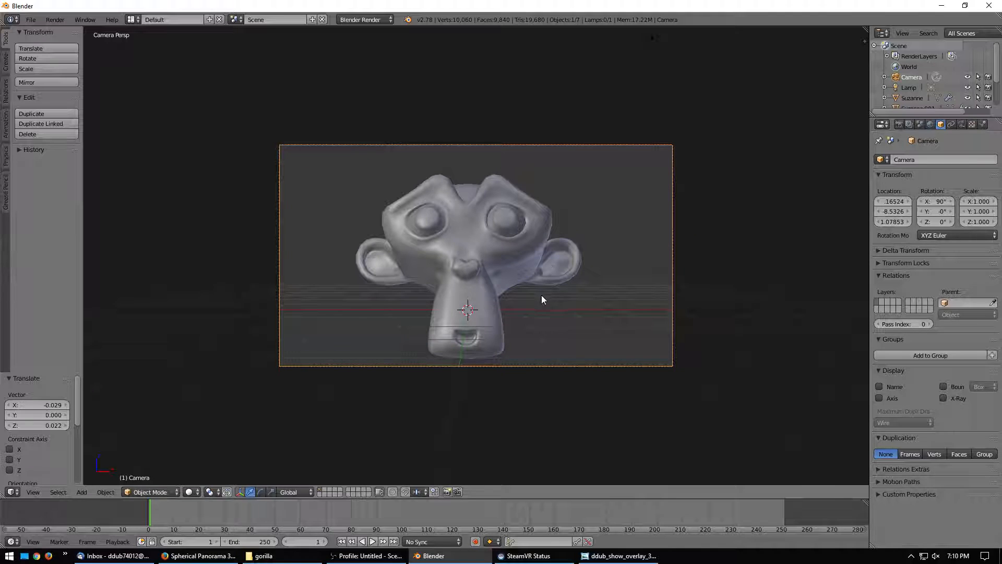
pyautogui.press('F12')
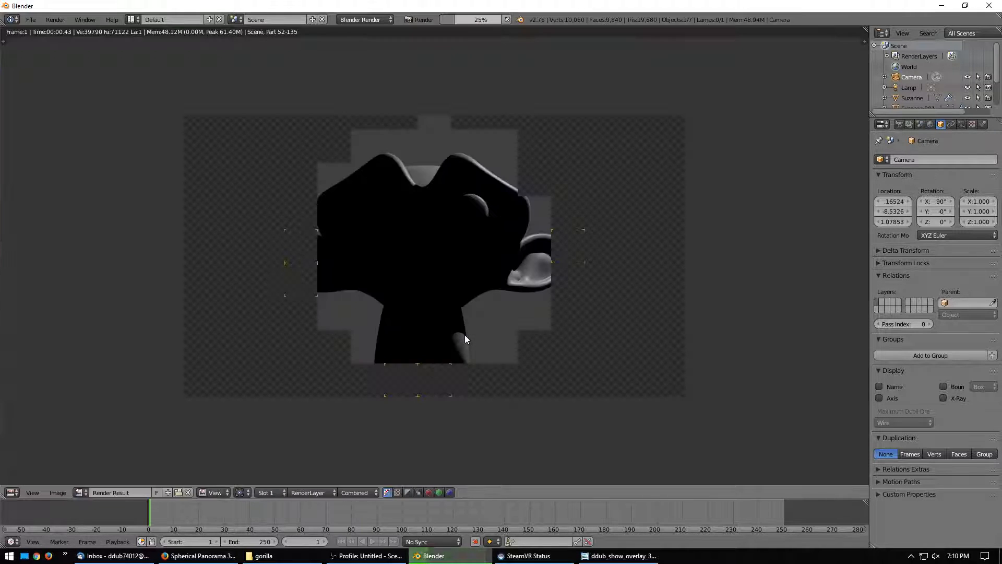
pyautogui.press('Escape')
# In the top view, move the lamp about 3.18 in X and -7.5 in Y, and change its type to Sun.
pyautogui.moveTo(493, 277); pyautogui.dragTo(560, 241, button='middle')
pyautogui.rightClick(538, 207)
pyautogui.press('KP_7')
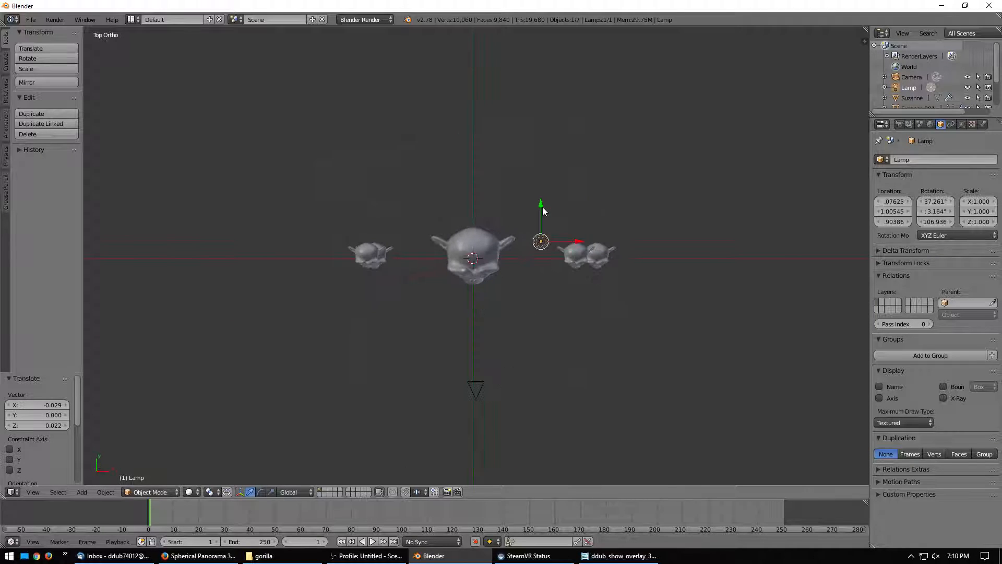
pyautogui.press('g')
pyautogui.click(598, 337)
pyautogui.click(962, 124)
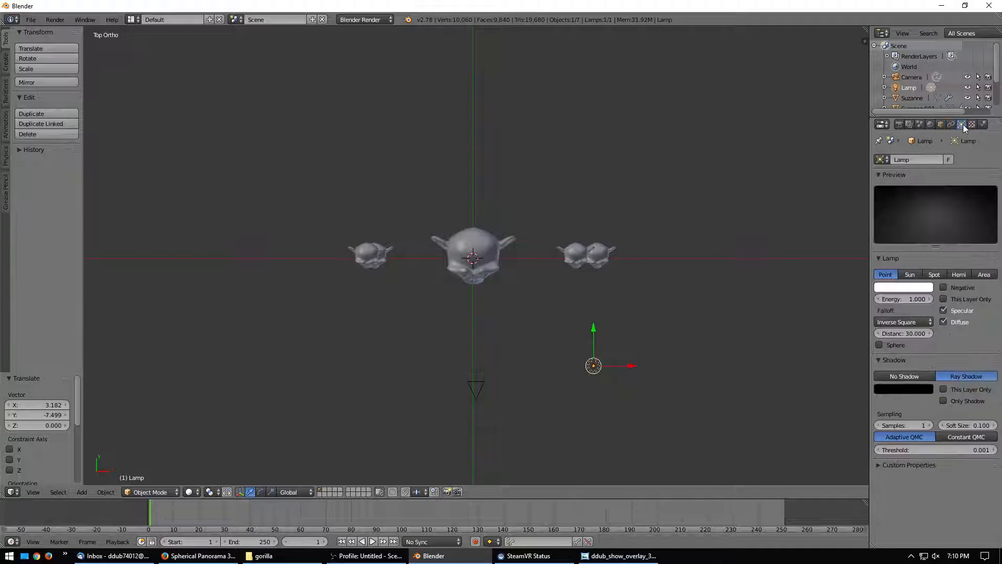
pyautogui.click(910, 274)
# Rotate the sun lamp in the top view so its beam points at the large monkey head, and shift it slightly toward positive X and Y.
pyautogui.press('r')
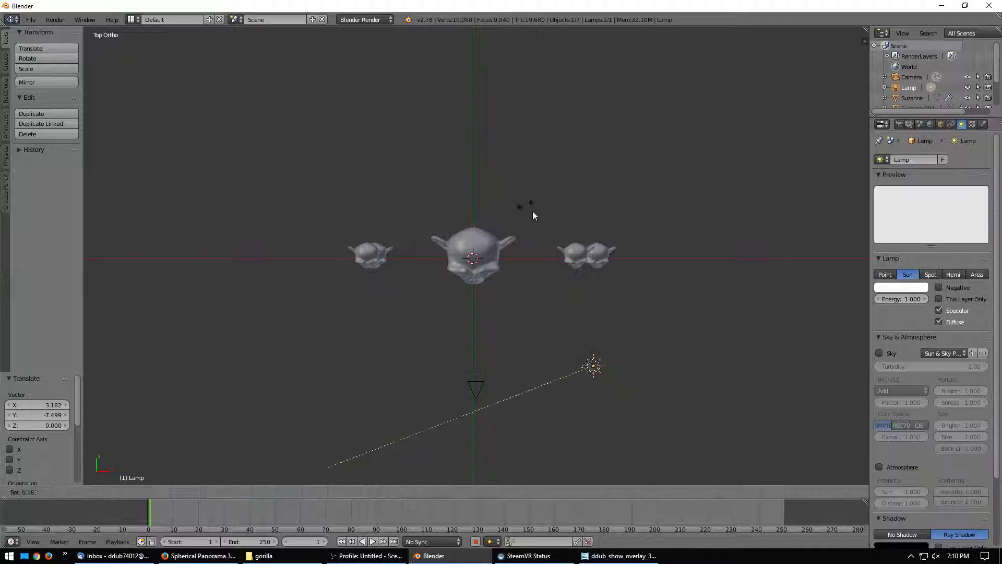
pyautogui.click(615, 340)
pyautogui.press('g')
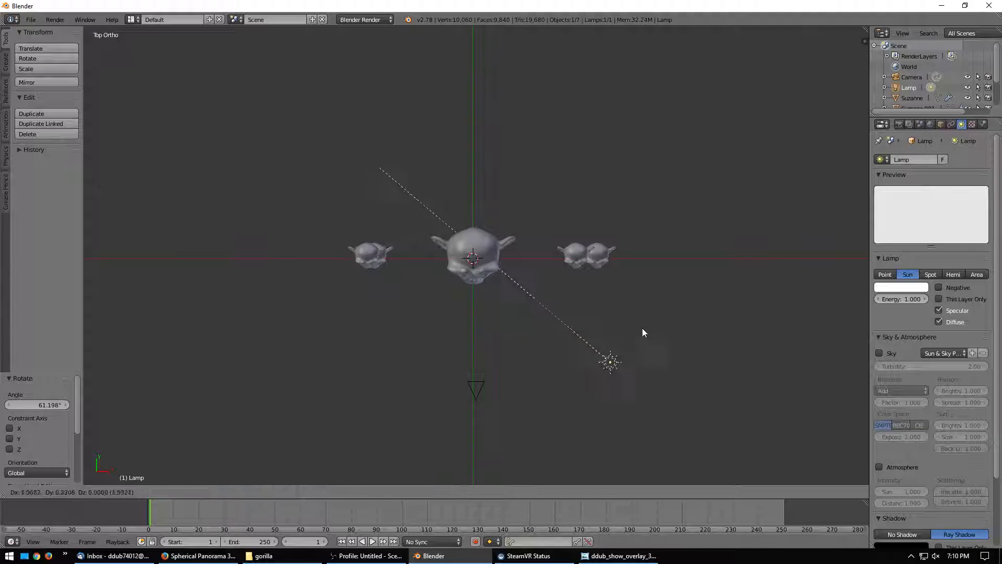
pyautogui.click(645, 326)
pyautogui.press('r')
pyautogui.click(662, 294)
pyautogui.press('g')
pyautogui.click(673, 282)
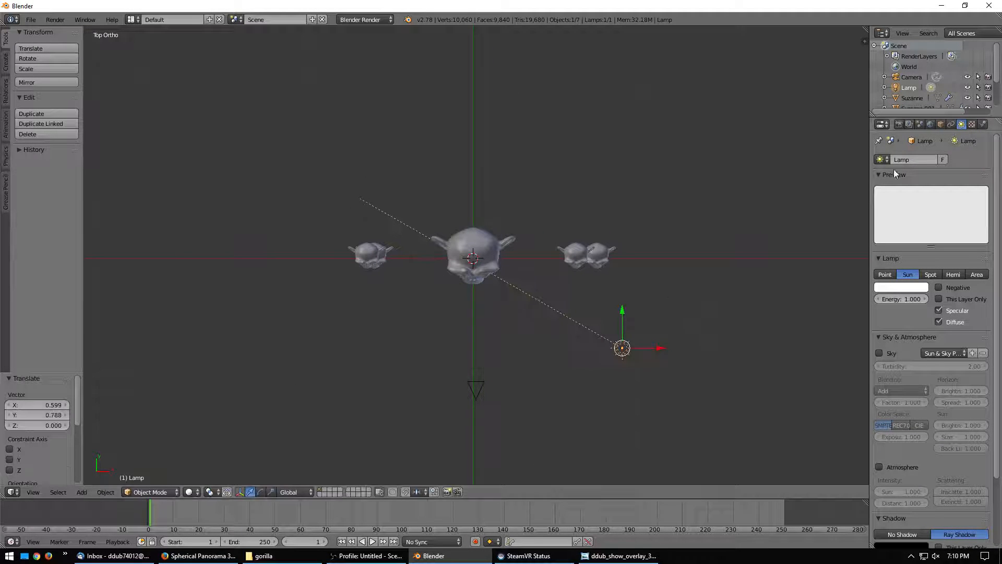
# Enable Ambient Occlusion in the world settings with a factor of 0.5 and test-render the scene.
pyautogui.click(930, 125)
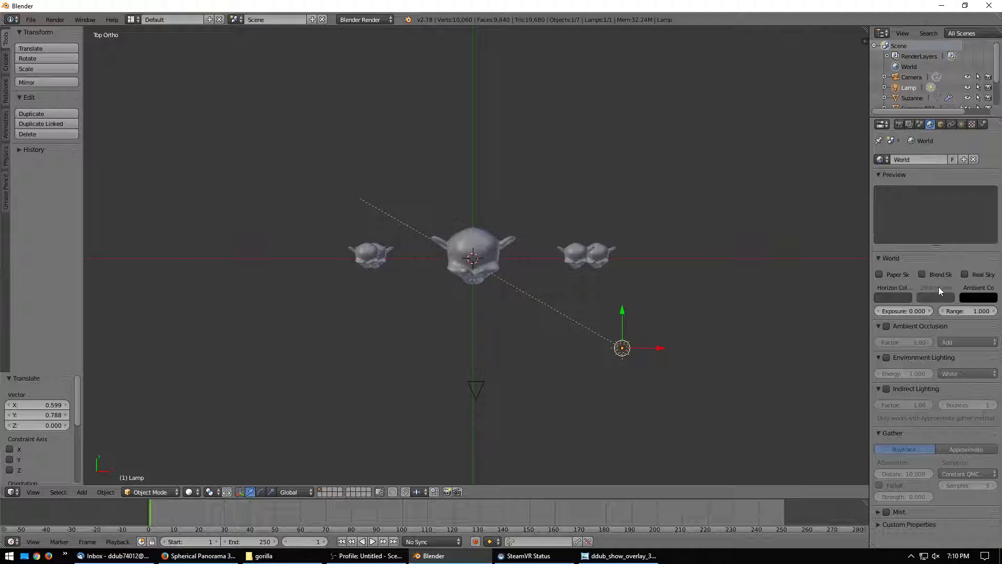
pyautogui.click(902, 342)
pyautogui.write('0.5')
pyautogui.press('Return')
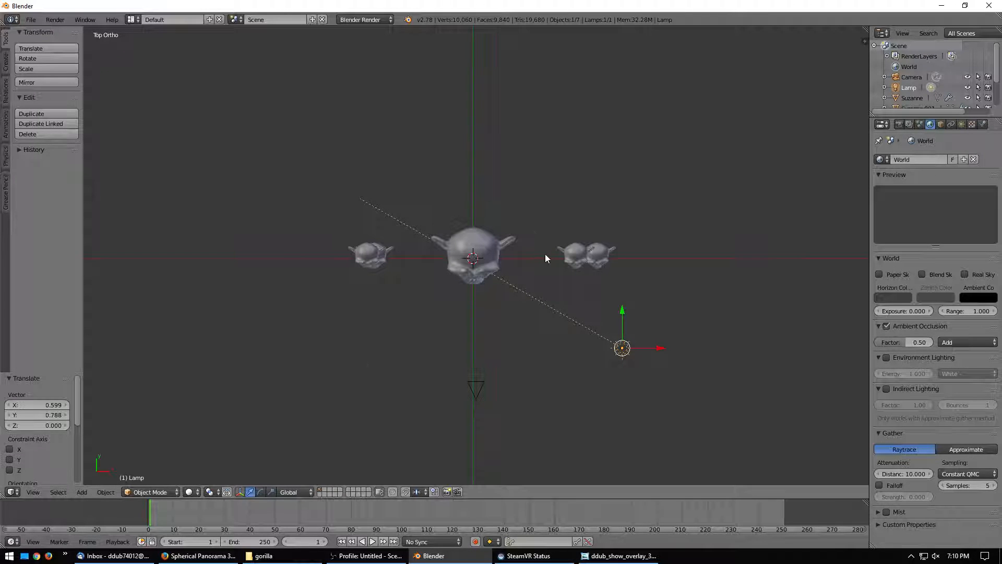
pyautogui.press('F12')
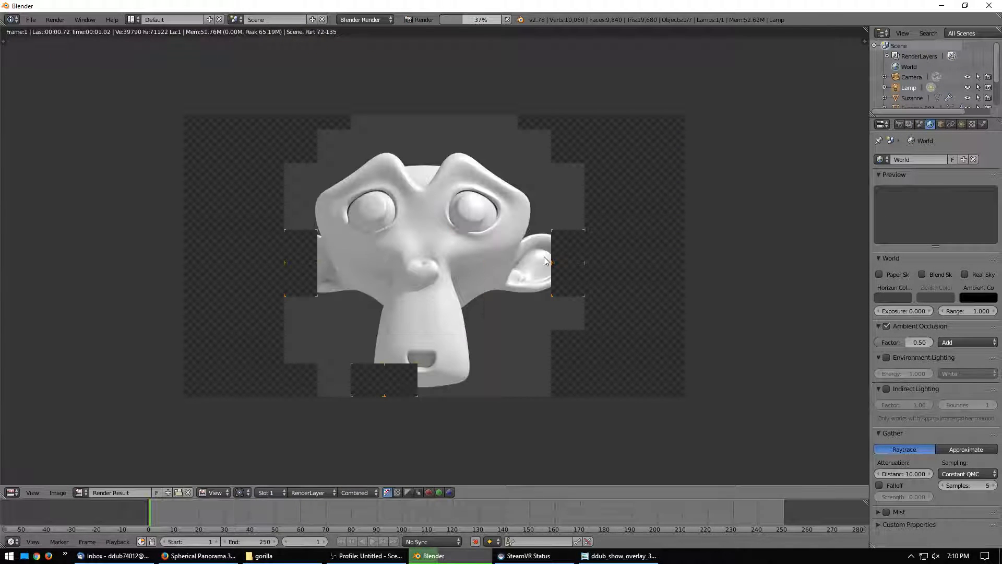
pyautogui.press('Escape')
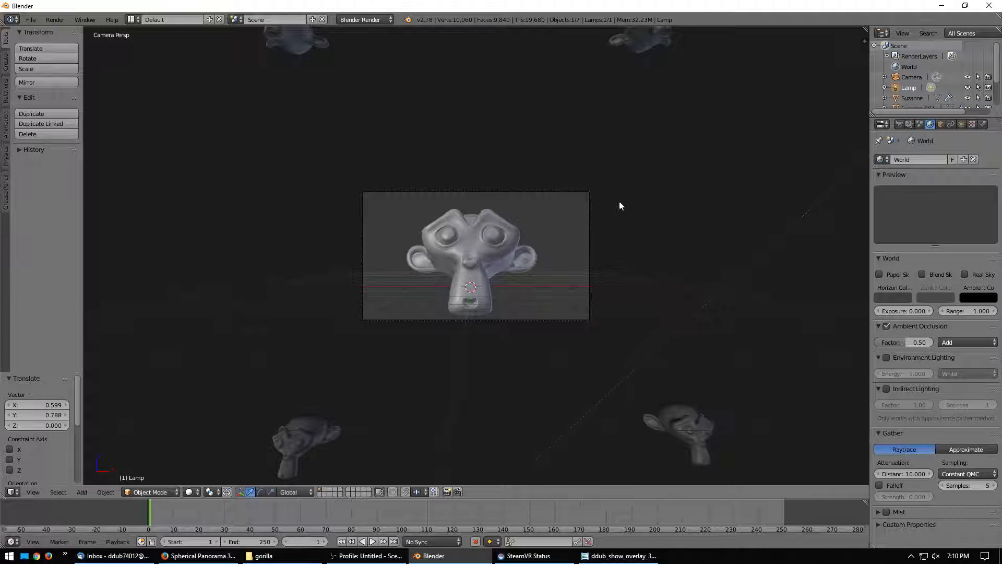
# Select the camera, widen its properties area, and set the lens focal length to 4.42 mm.
pyautogui.scroll(-3, 436, 203)
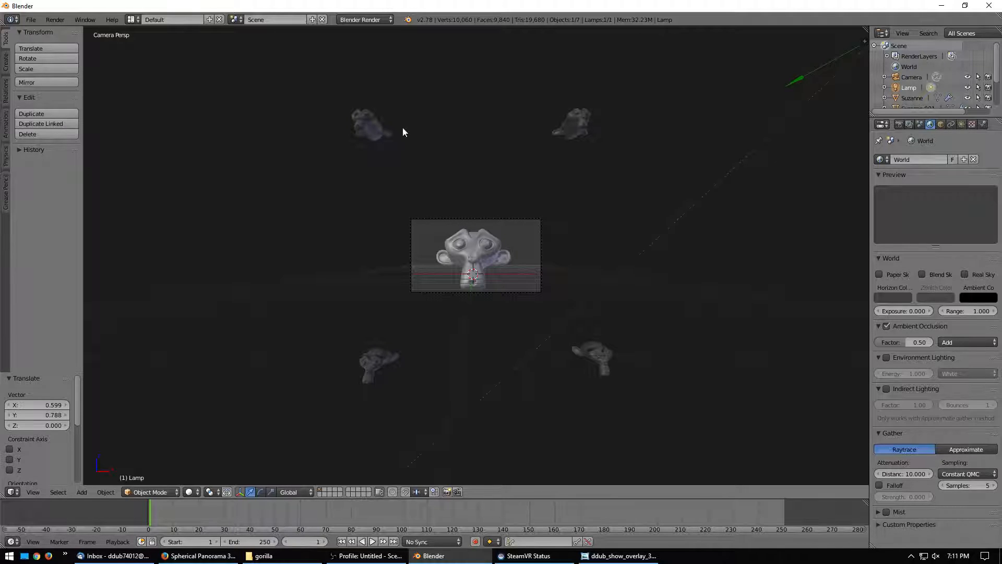
pyautogui.scroll(3, 604, 256)
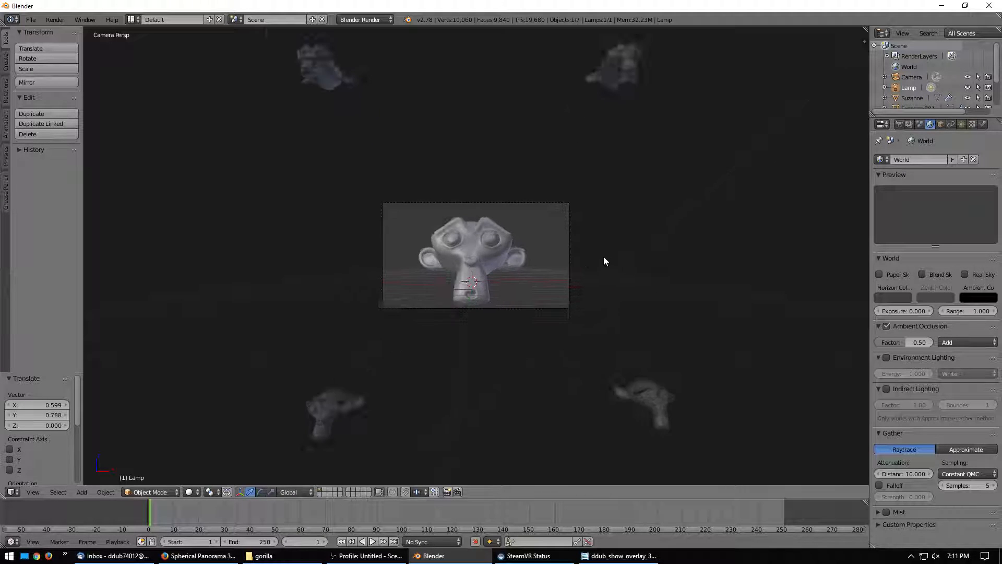
pyautogui.rightClick(588, 191)
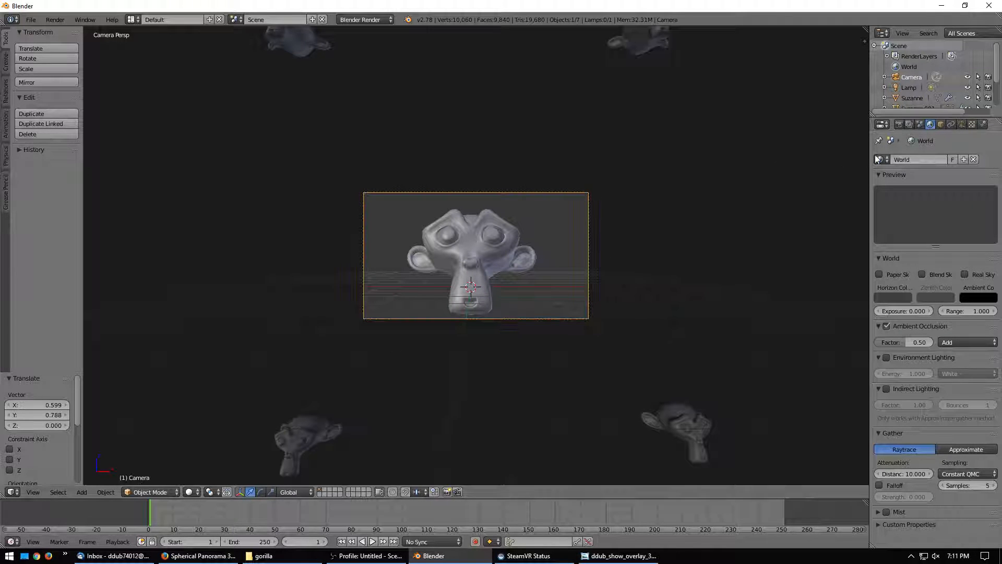
pyautogui.click(962, 124)
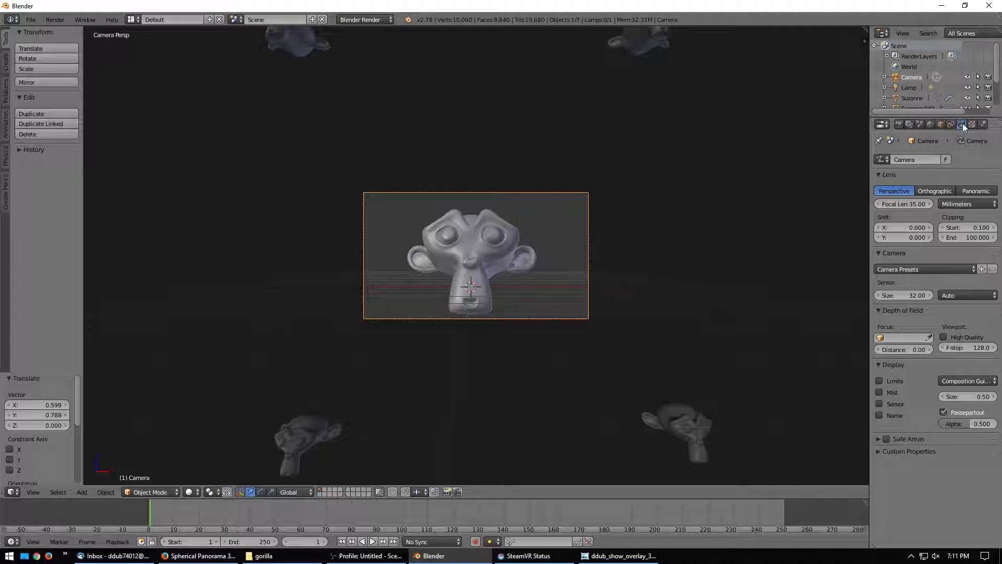
pyautogui.moveTo(869, 159); pyautogui.dragTo(818, 164)
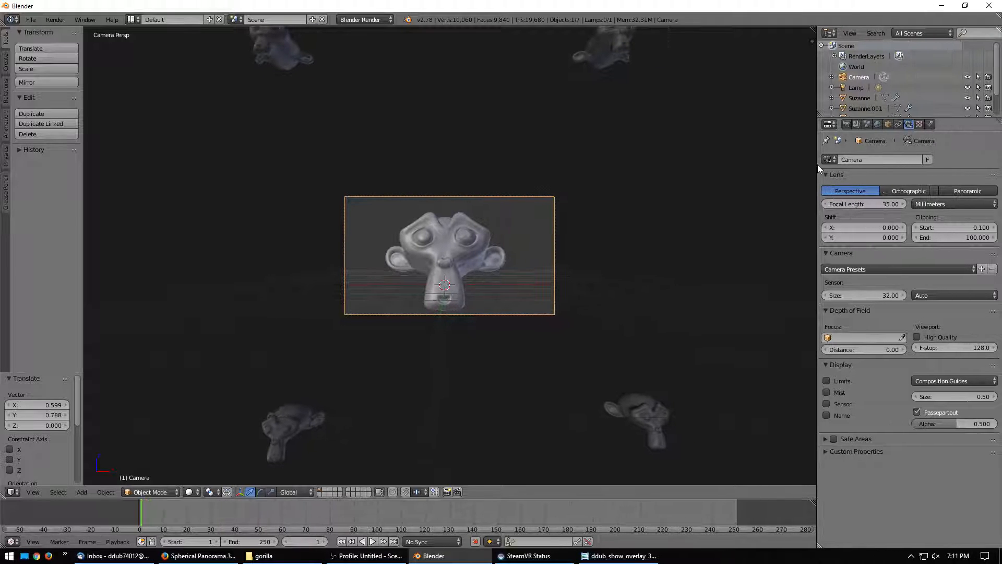
pyautogui.click(864, 204)
pyautogui.write('4.')
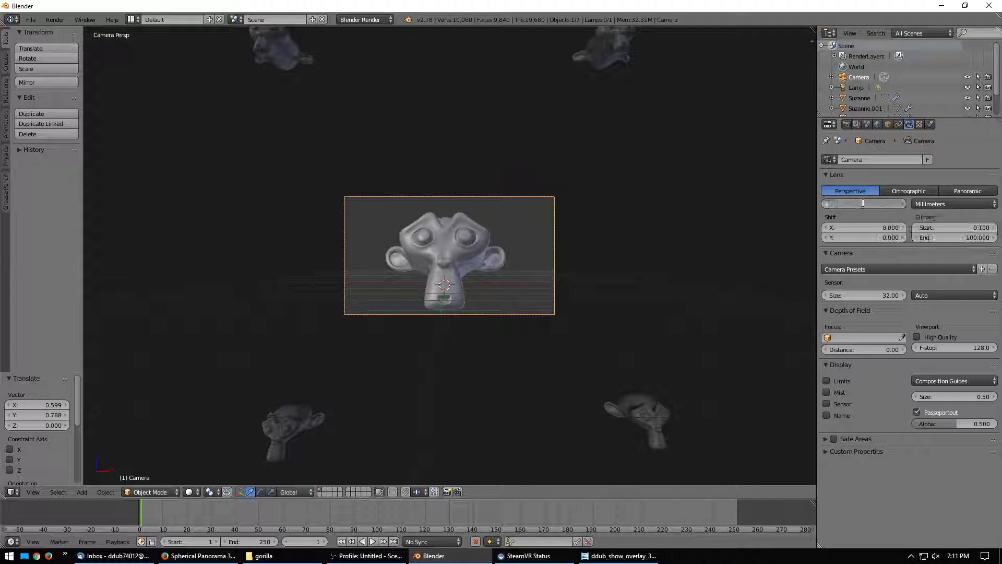
pyautogui.write('42')
pyautogui.press('Return')
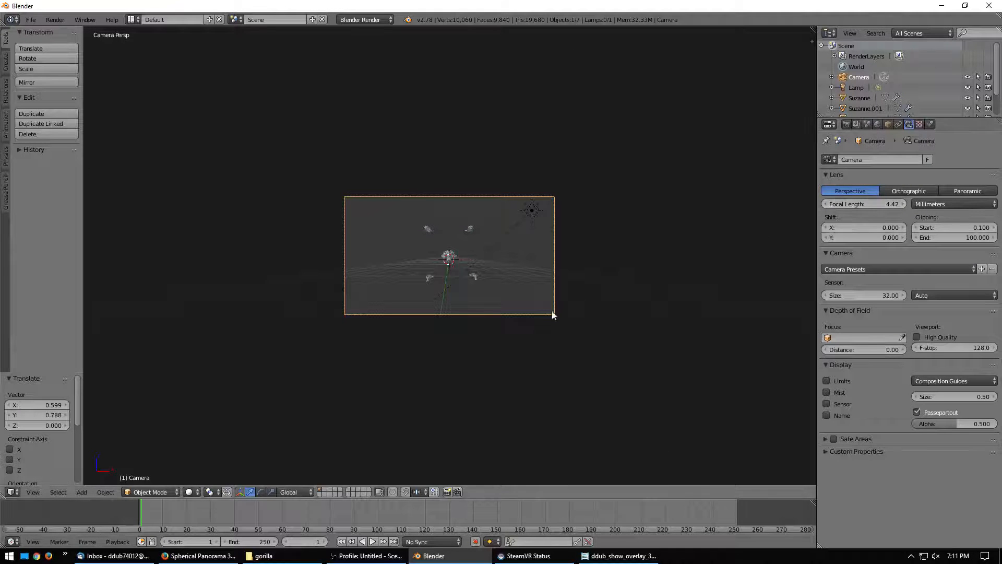
# Look through the perspective camera and test-render the monkey head scene.
pyautogui.scroll(4, 452, 282)
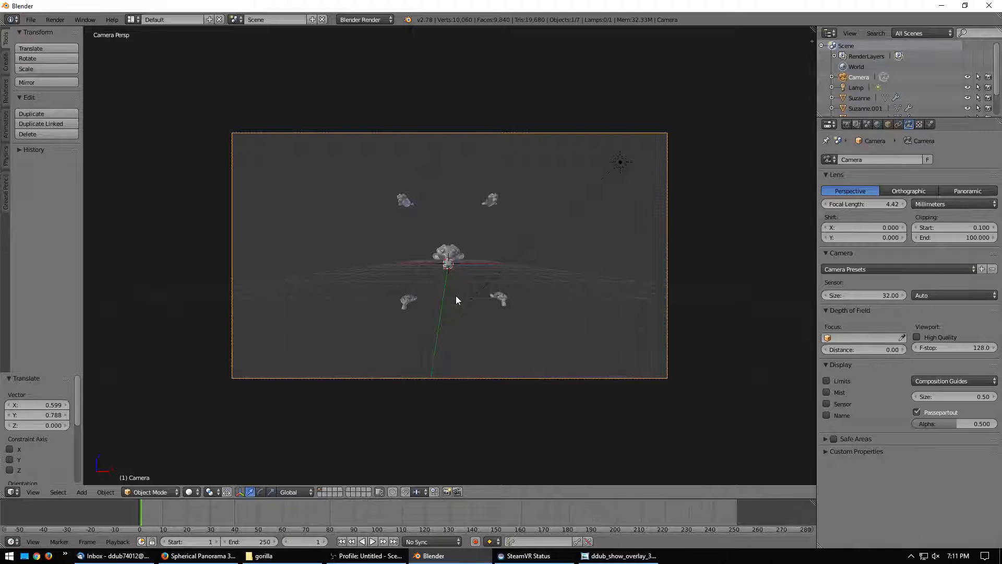
pyautogui.moveTo(456, 295); pyautogui.dragTo(500, 256, button='middle')
pyautogui.scroll(4, 547, 287)
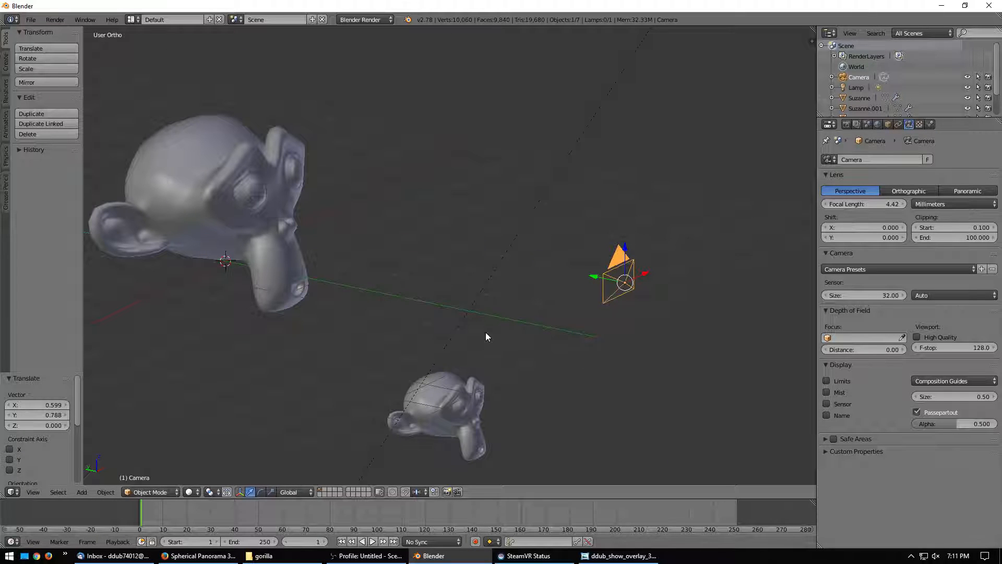
pyautogui.moveTo(487, 336); pyautogui.dragTo(569, 207, button='middle')
pyautogui.press('KP_0')
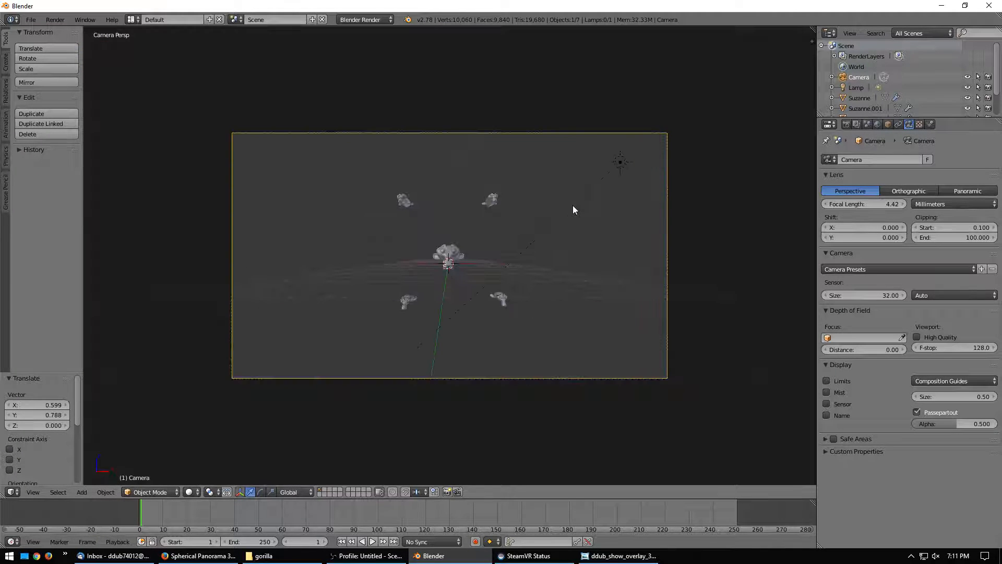
pyautogui.press('F12')
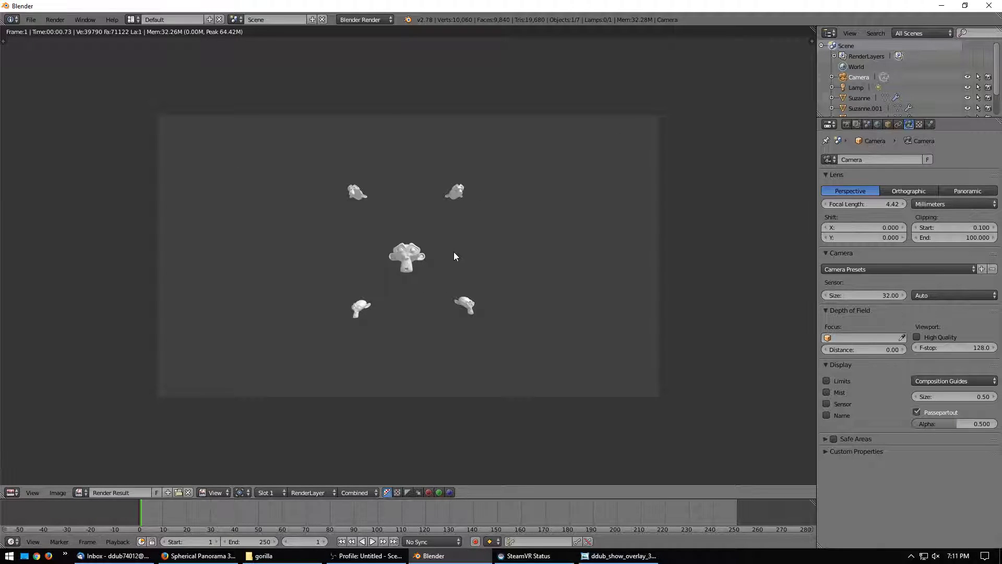
pyautogui.press('Escape')
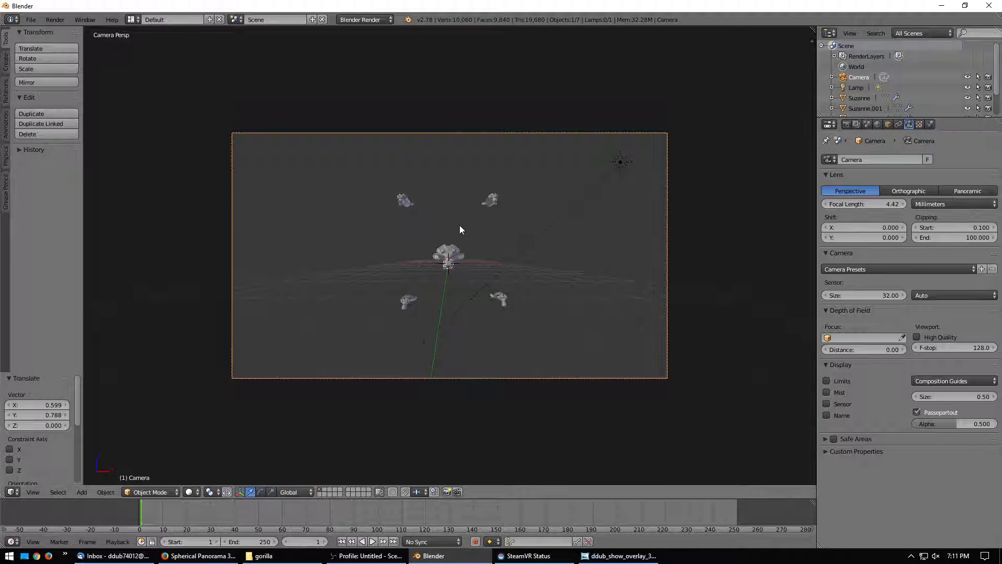
# Switch the camera's lens type to Panoramic and test-render the scene.
pyautogui.click(970, 190)
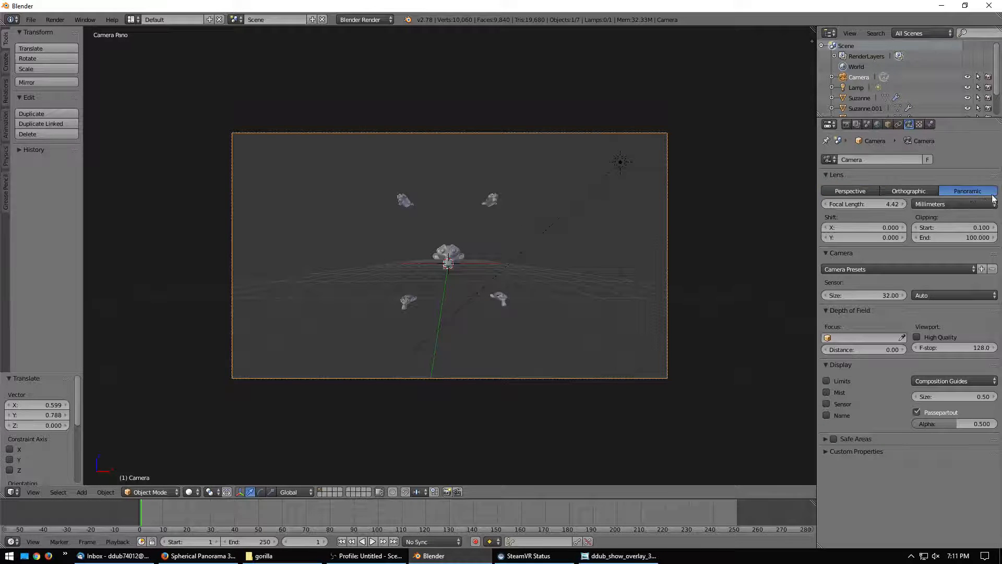
pyautogui.press('F12')
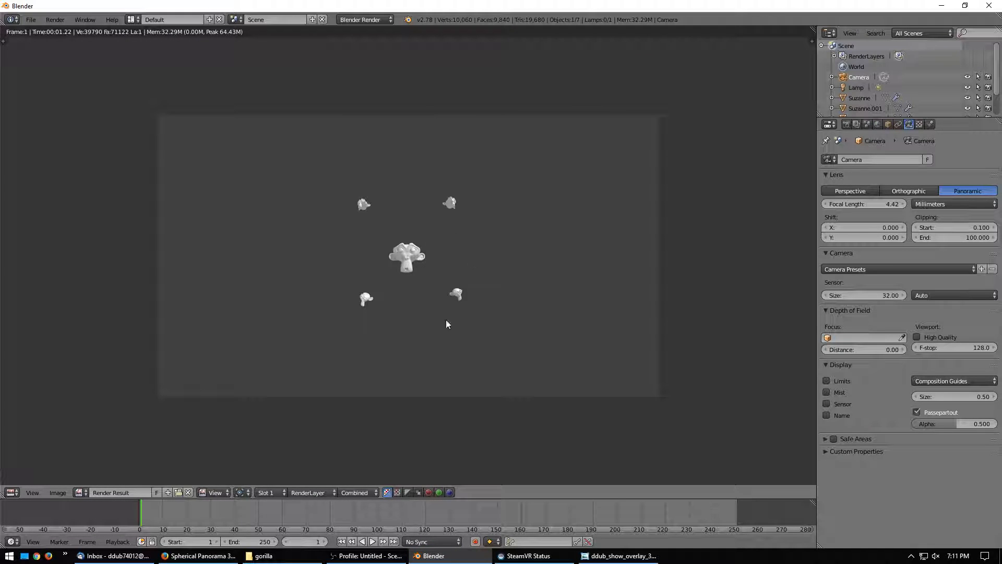
pyautogui.press('Escape')
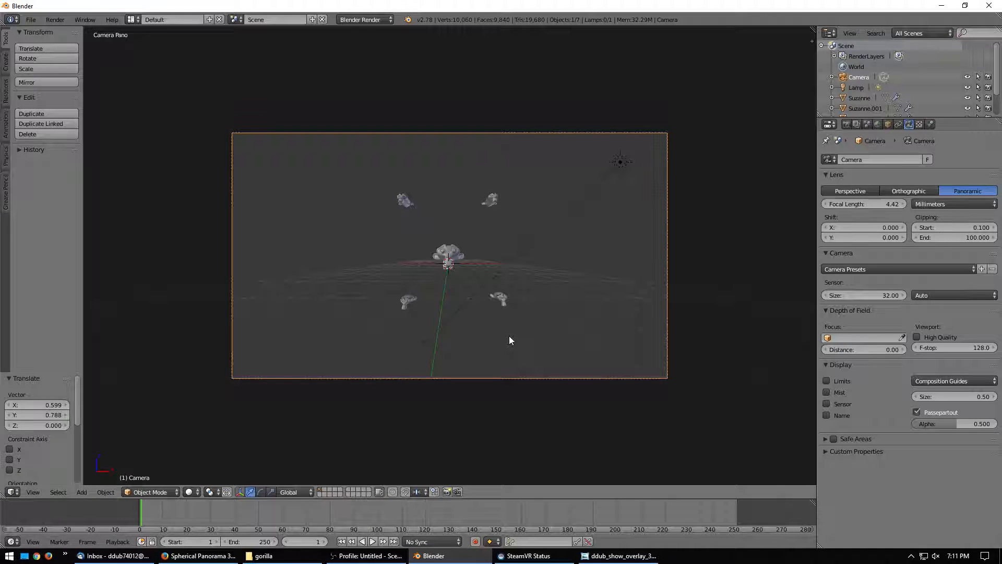
# In the top view, move the camera about 3.66 in Y, shift it about -0.17 in X and 0.68 in Y, and test-render through it.
pyautogui.press('KP_7')
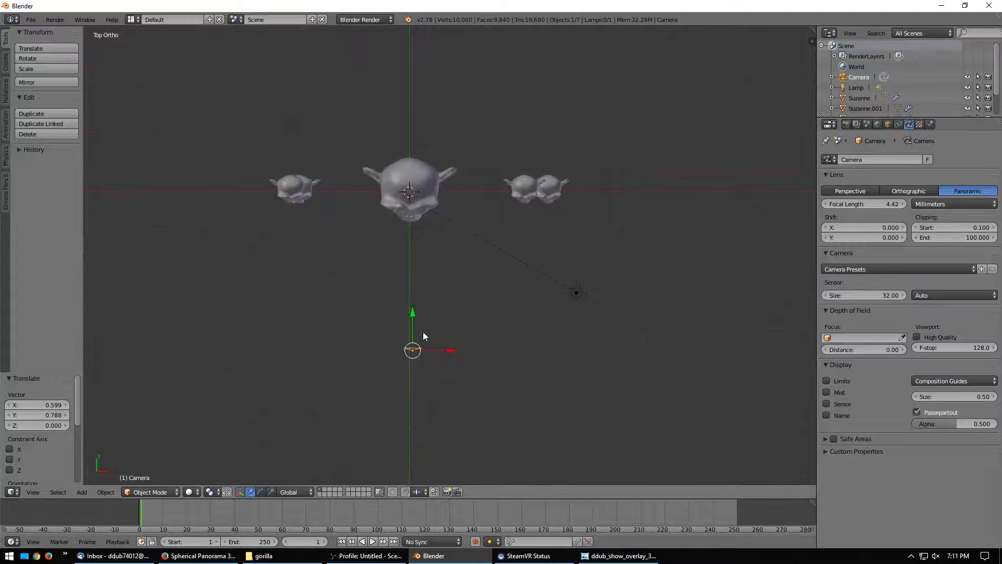
pyautogui.press('g')
pyautogui.press('y')
pyautogui.click(396, 251)
pyautogui.press('g')
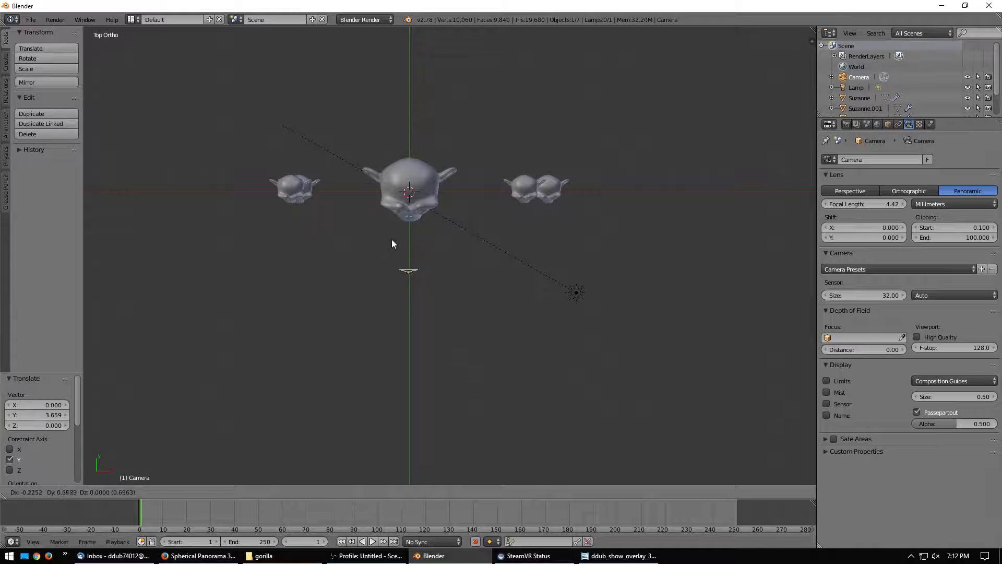
pyautogui.click(392, 239)
pyautogui.press('KP_0')
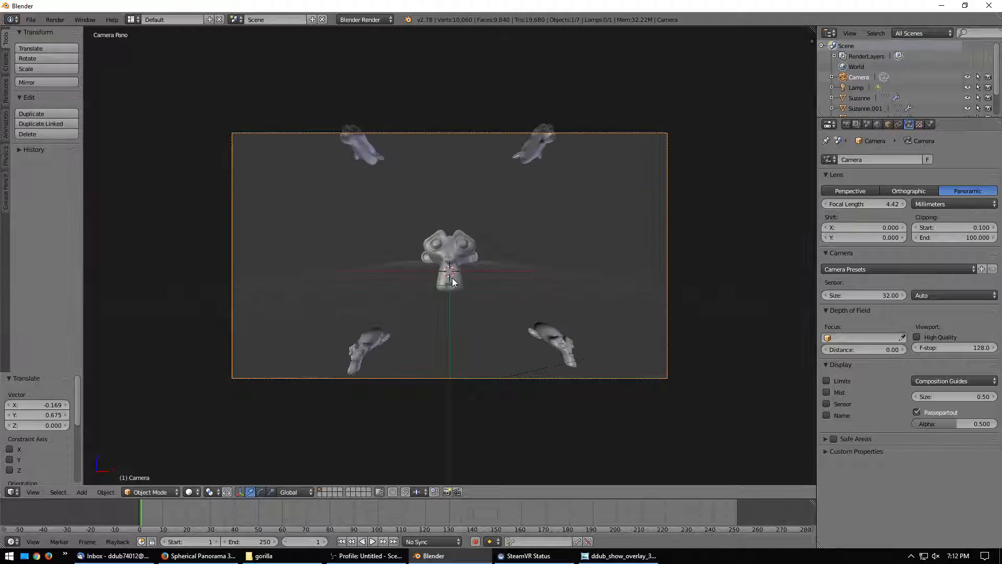
pyautogui.press('F12')
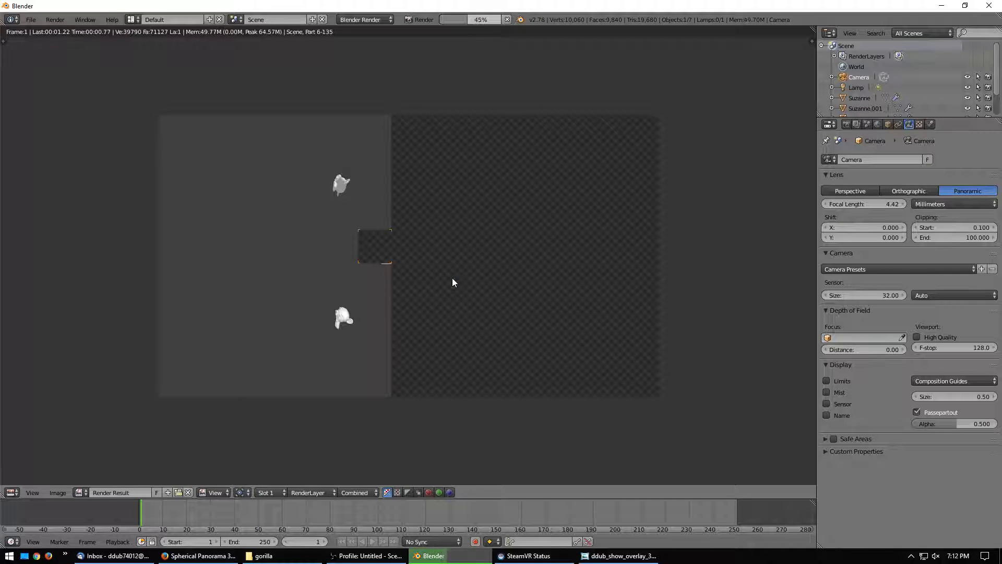
pyautogui.press('Escape')
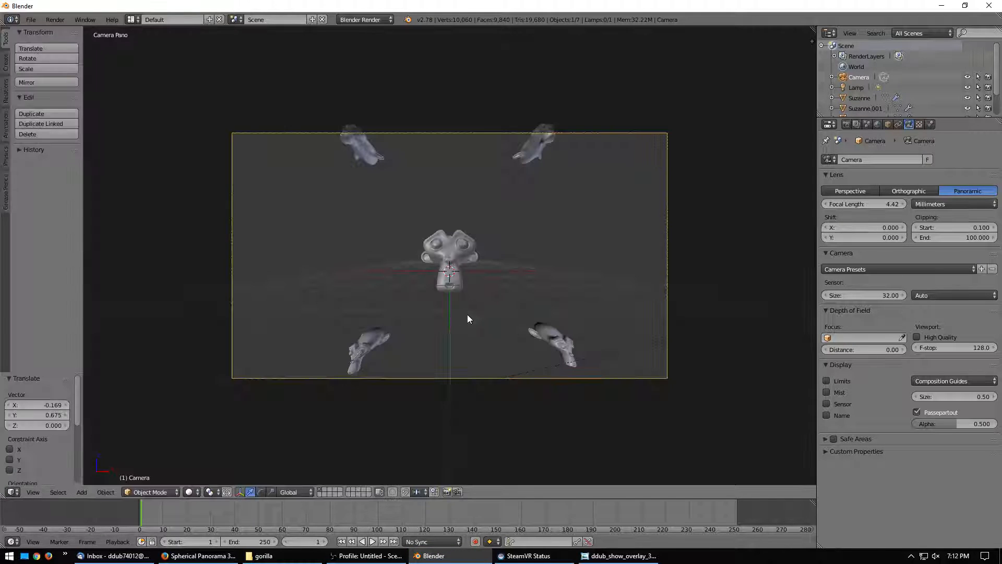
# Select the small monkey head at the scene's lower right and move it about 0.05 in Y and -0.45 in Z in the right view.
pyautogui.rightClick(535, 344)
pyautogui.press('KP_3')
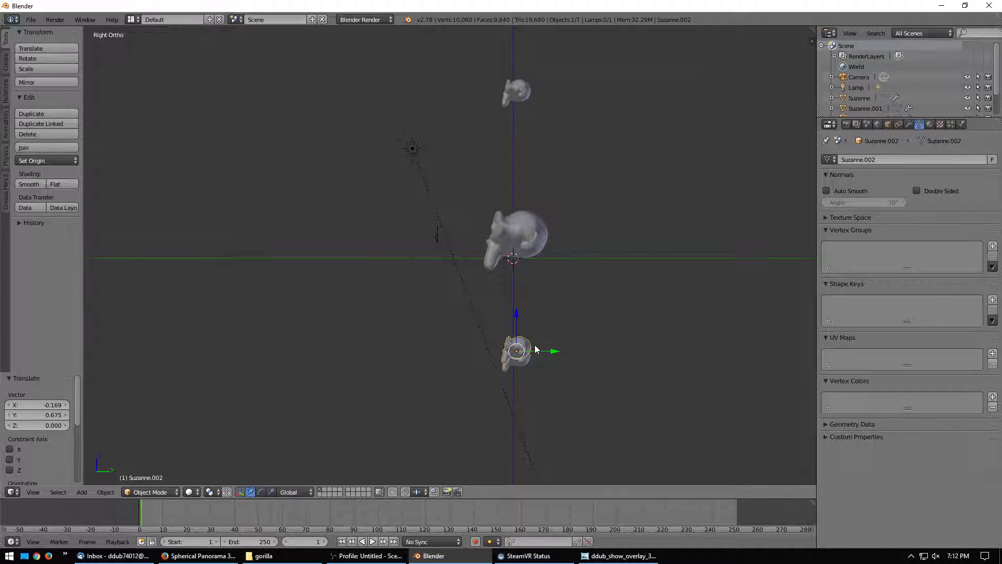
pyautogui.scroll(1, 535, 349)
pyautogui.keyDown('shift'); pyautogui.moveTo(534, 349); pyautogui.dragTo(455, 340, button='middle'); pyautogui.keyUp('shift')
pyautogui.press('g')
pyautogui.click(470, 264)
pyautogui.scroll(2, 495, 357)
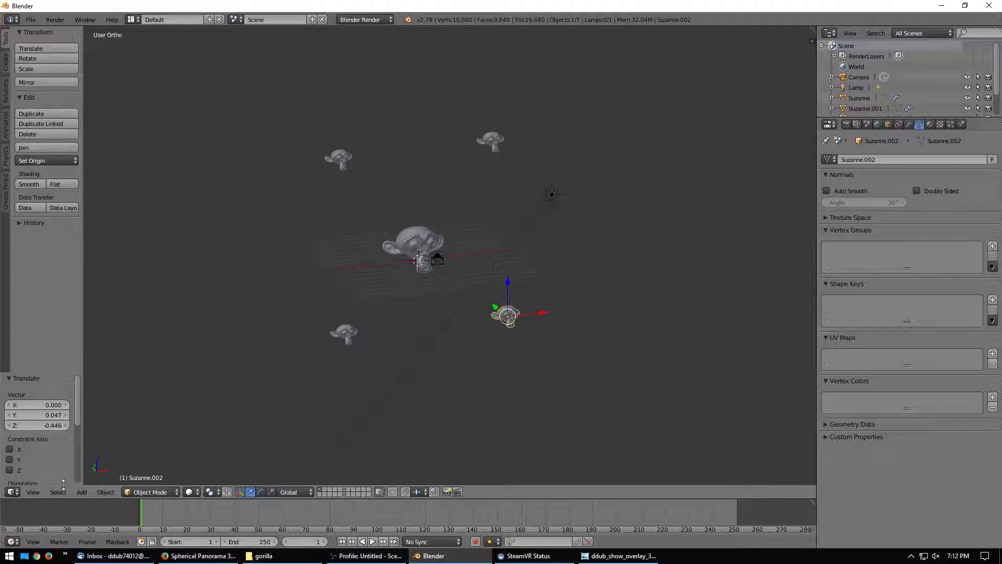
# Split the 3D view vertically and turn the new area into a widened Node Editor.
pyautogui.moveTo(4, 495); pyautogui.dragTo(353, 493)
pyautogui.click(12, 492)
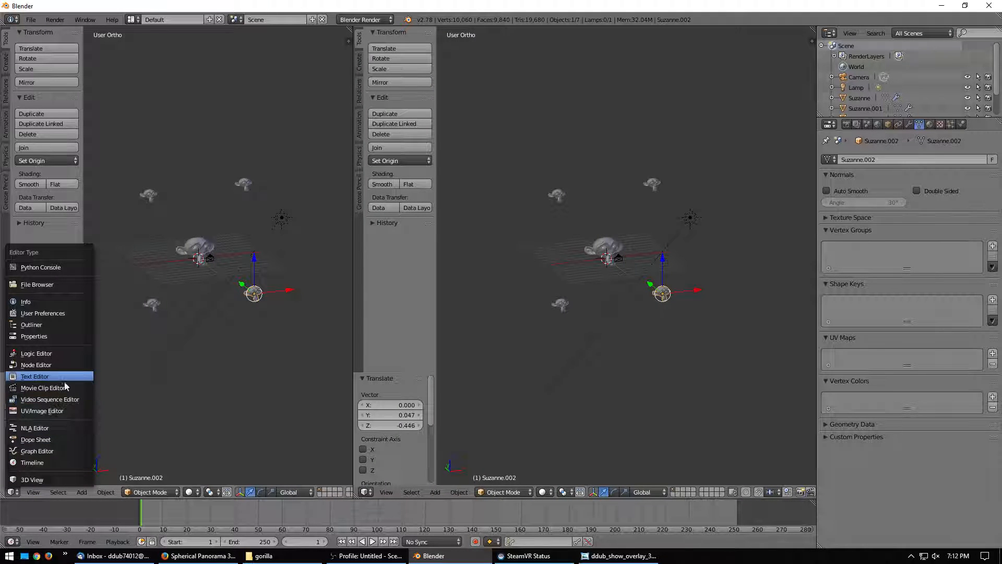
pyautogui.click(37, 365)
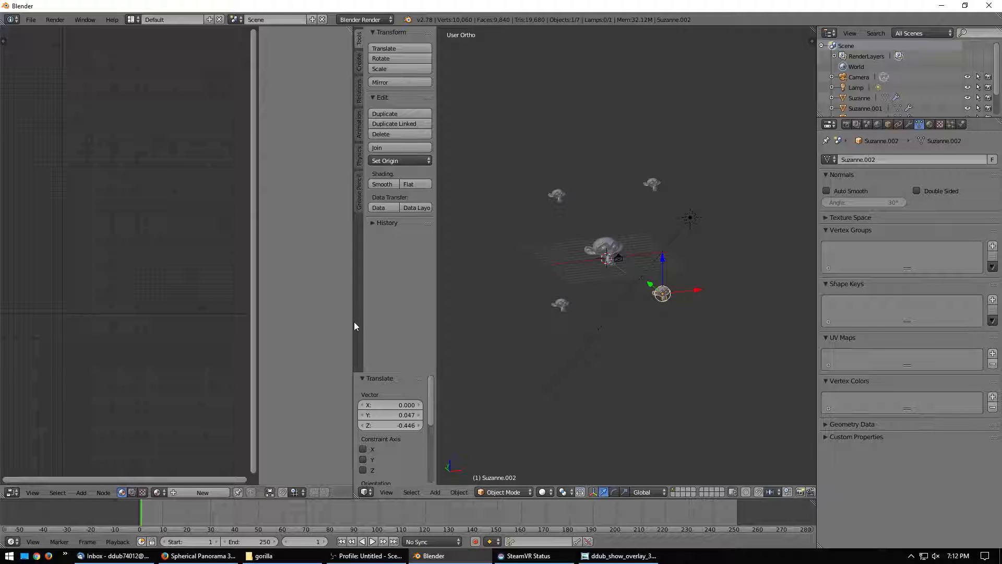
pyautogui.moveTo(354, 327); pyautogui.dragTo(475, 316)
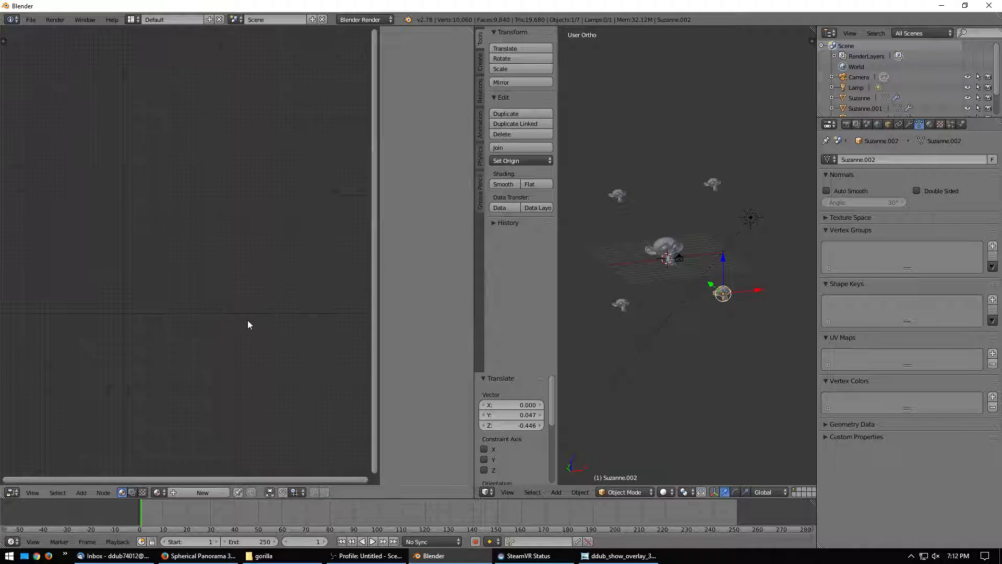
# Enable compositing nodes for the scene and spread the Render Layers and Composite nodes apart.
pyautogui.click(131, 492)
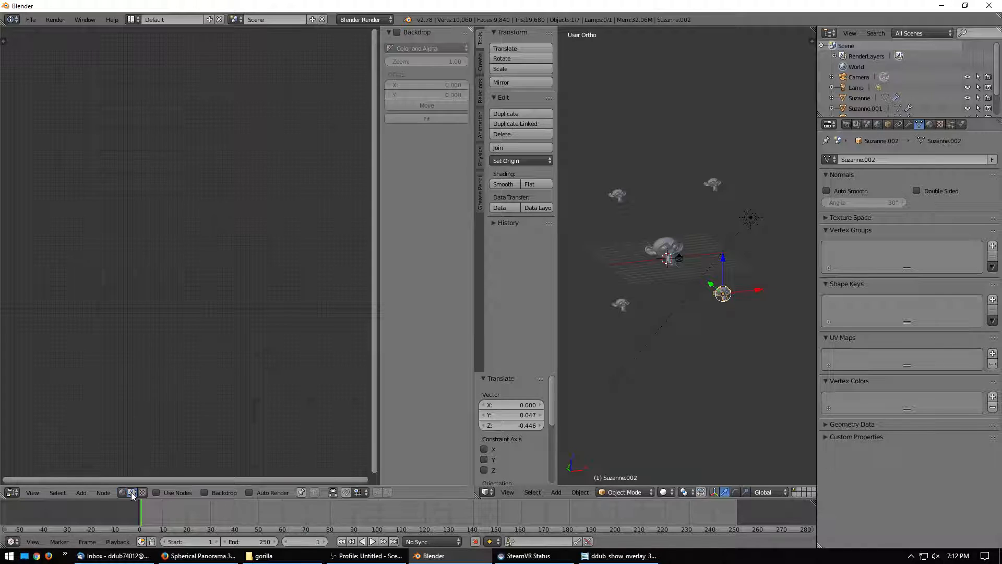
pyautogui.click(164, 493)
pyautogui.scroll(4, 190, 338)
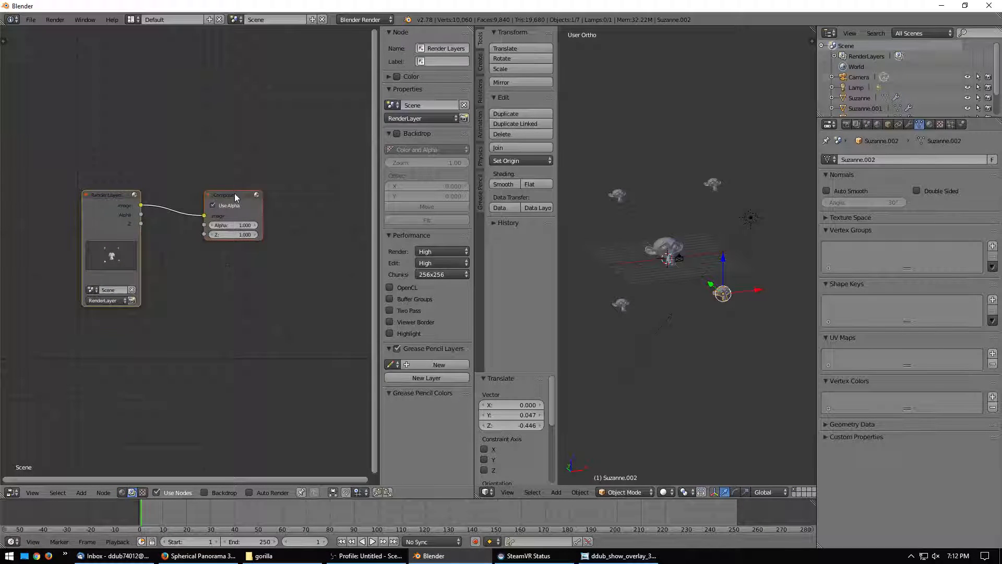
pyautogui.moveTo(234, 198); pyautogui.dragTo(279, 242)
pyautogui.moveTo(115, 195); pyautogui.dragTo(75, 194)
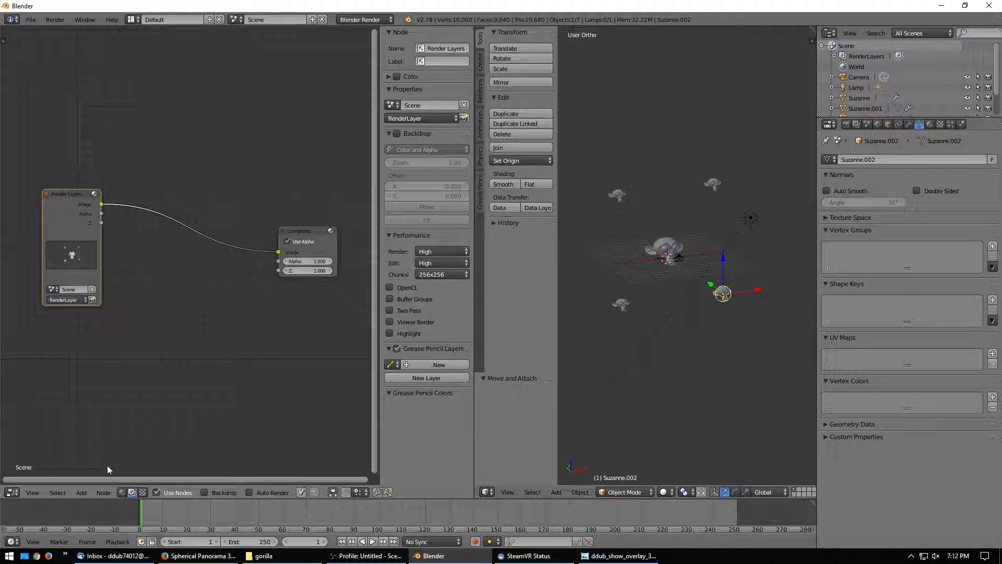
# Add an Image input node below Render Layers and load ddub_show_overlay_360.png from the blender files folder into it.
pyautogui.click(80, 492)
pyautogui.moveTo(111, 472)
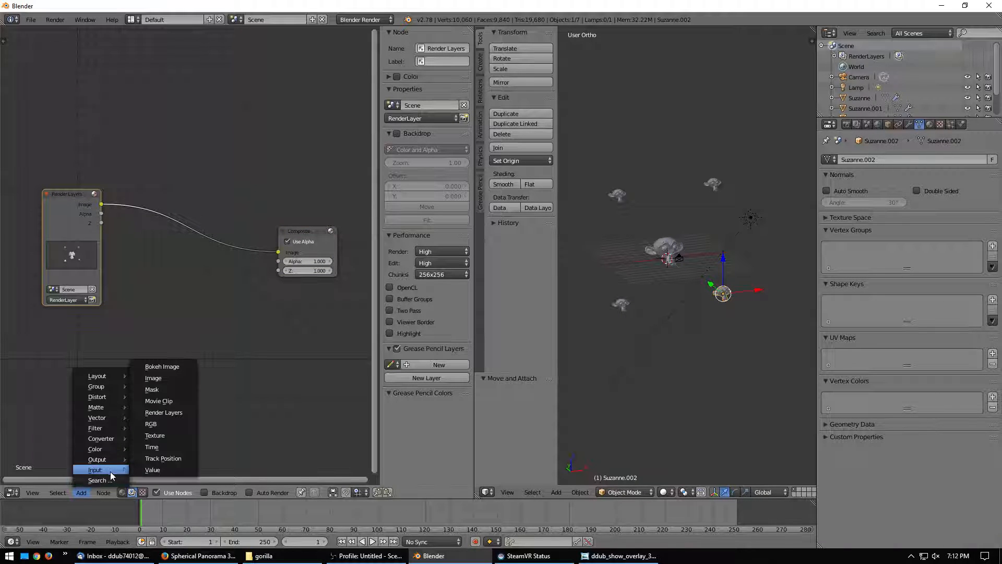
pyautogui.click(160, 379)
pyautogui.click(82, 408)
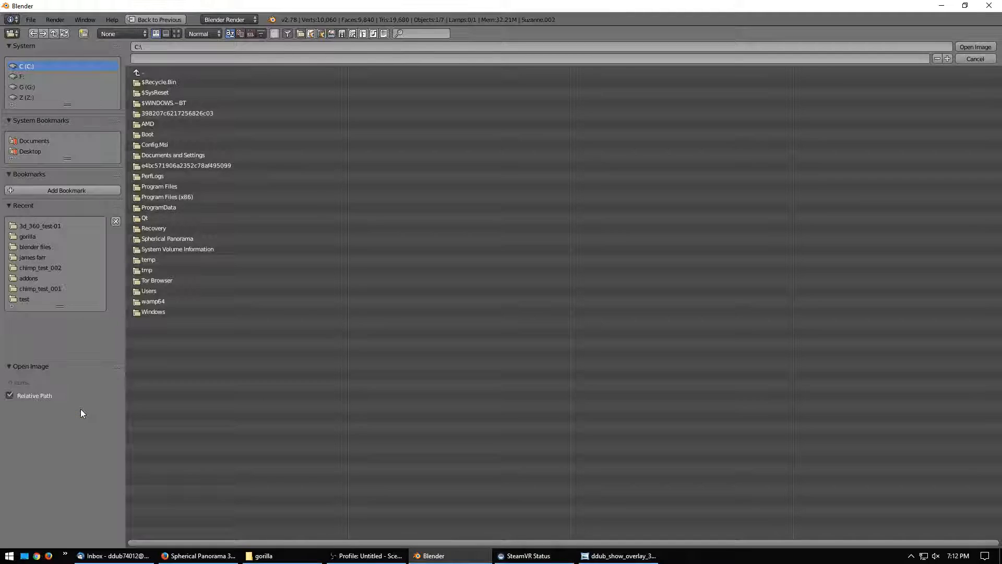
pyautogui.click(34, 248)
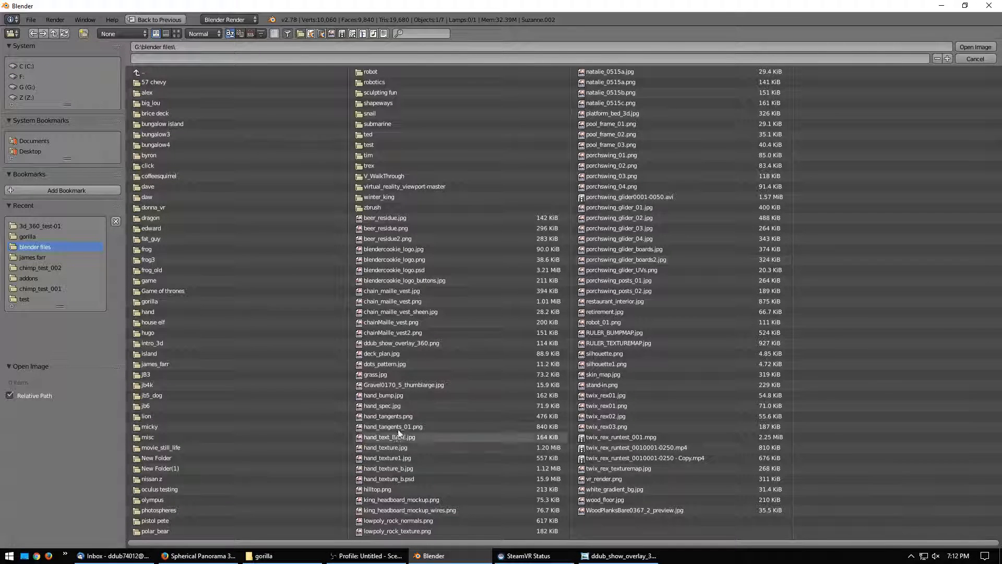
pyautogui.click(387, 343)
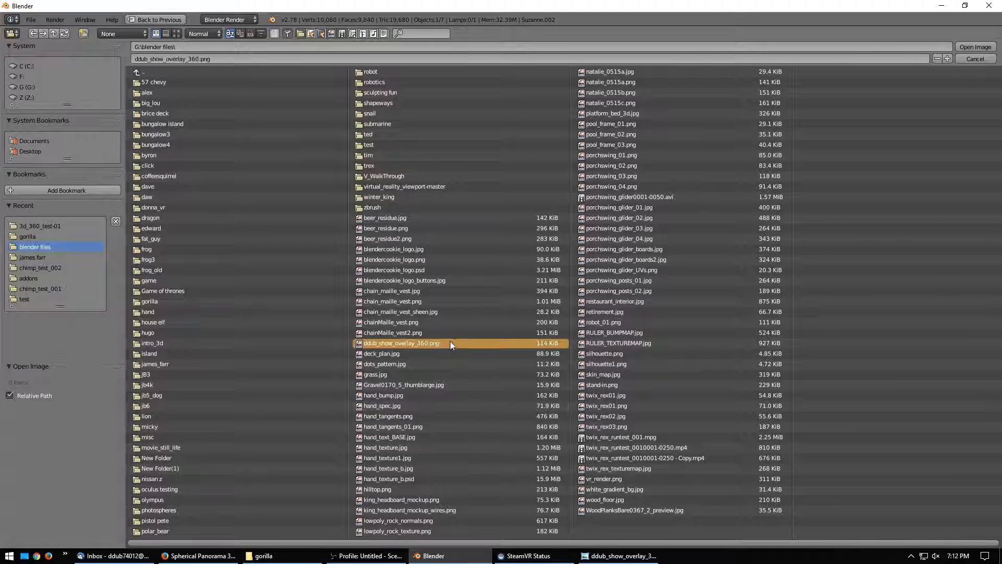
pyautogui.click(966, 47)
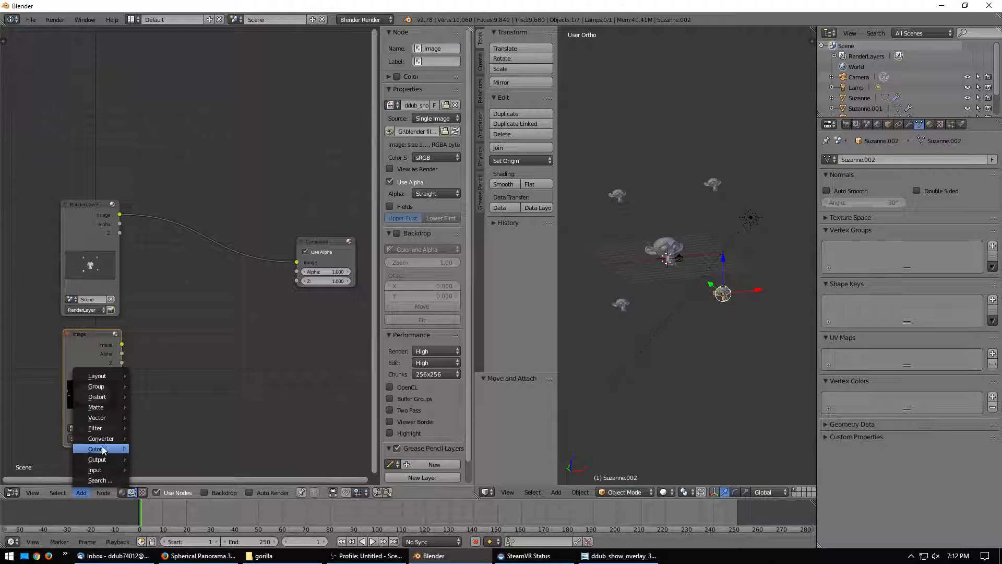
# Insert an Alpha Over node into the link between the Render Layers and Composite nodes.
pyautogui.moveTo(107, 448)
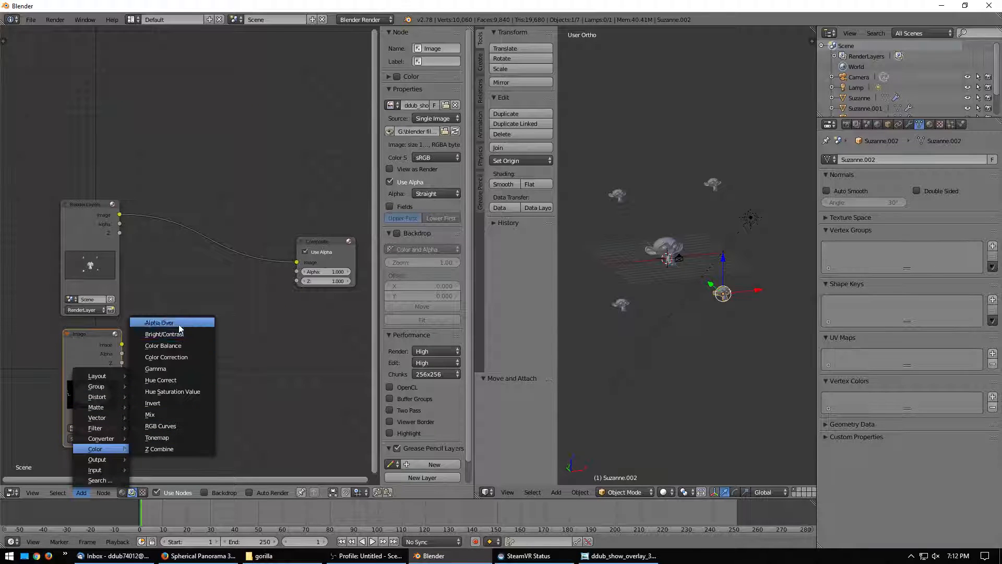
pyautogui.click(159, 323)
pyautogui.click(185, 235)
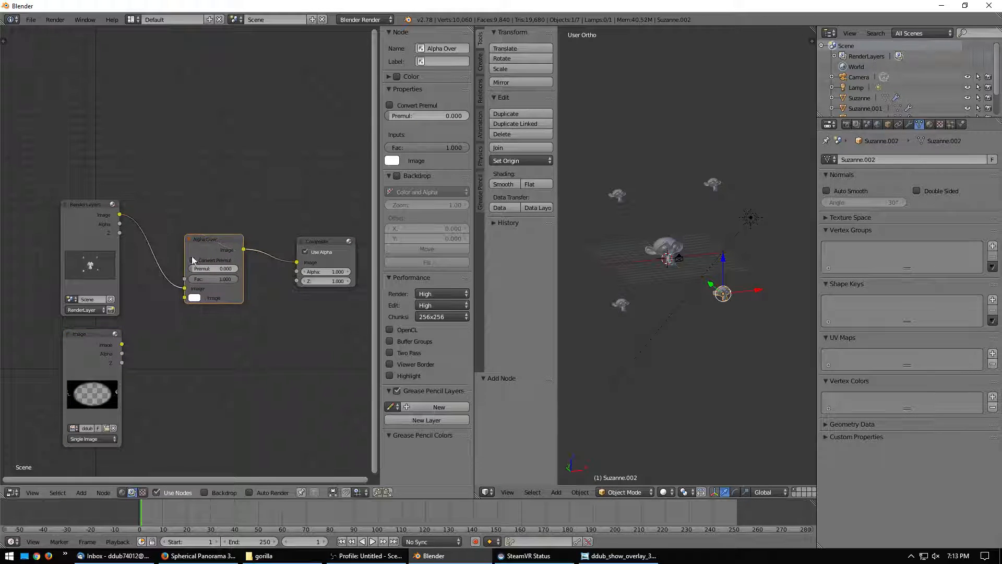
pyautogui.moveTo(186, 338); pyautogui.dragTo(163, 332, button='middle')
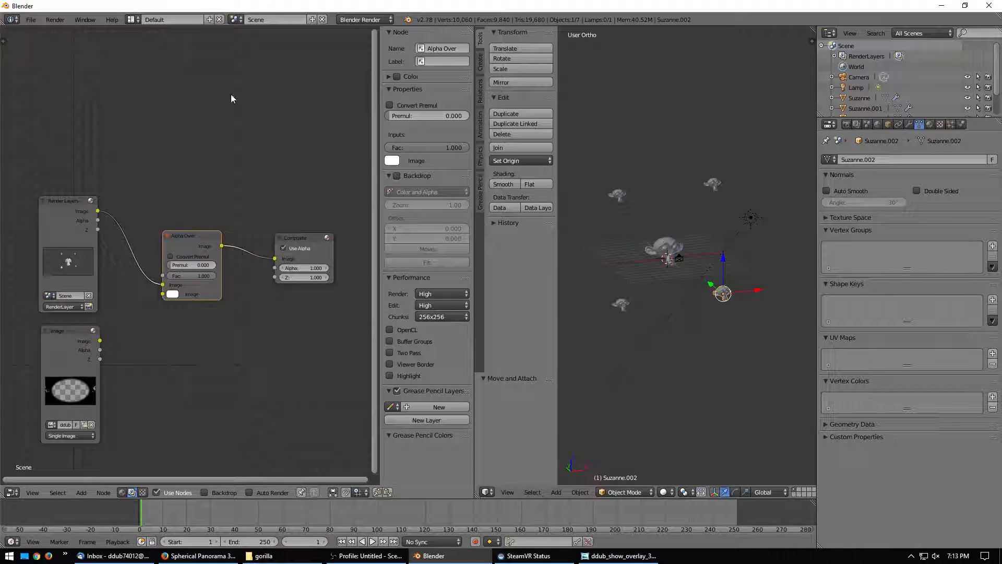
# Turn on the compositor backdrop and add a Viewer node below Composite, fed by the Alpha Over node's image output.
pyautogui.click(204, 493)
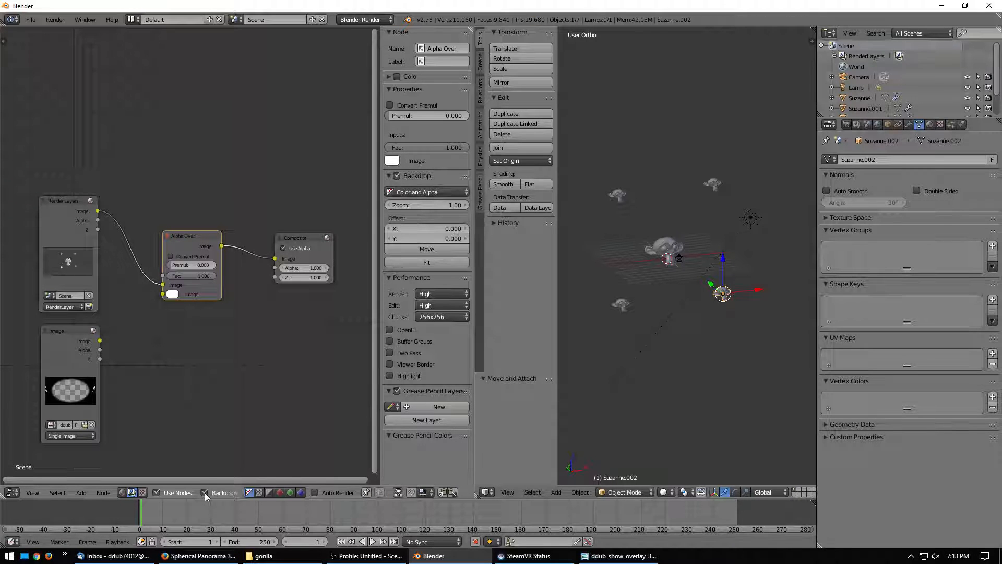
pyautogui.click(83, 492)
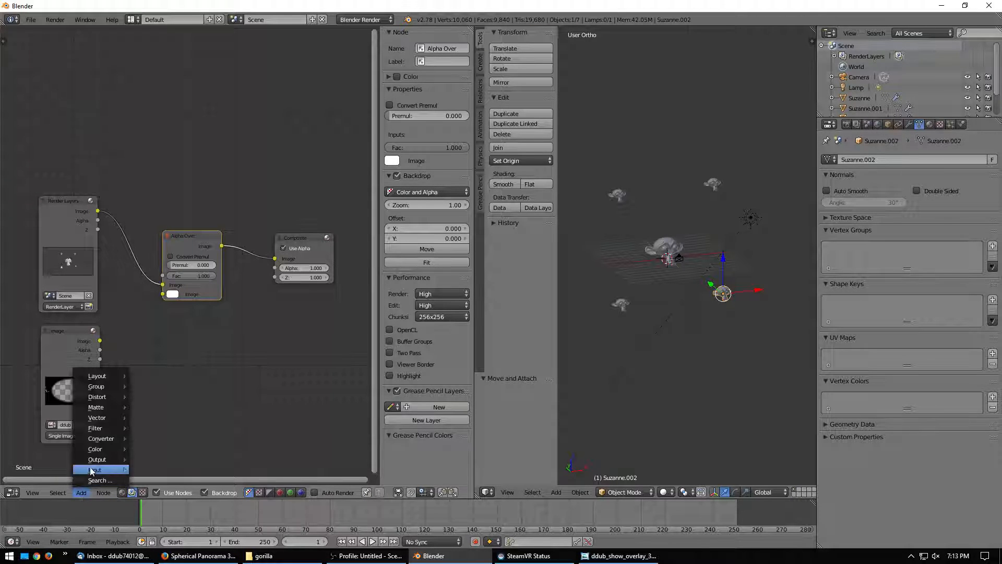
pyautogui.moveTo(99, 459)
pyautogui.click(155, 505)
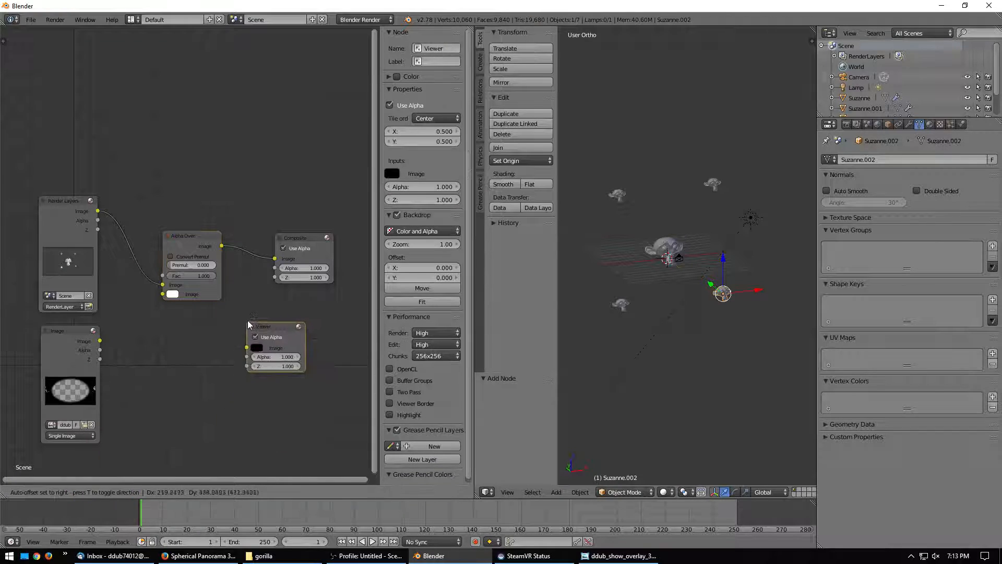
pyautogui.click(269, 321)
pyautogui.moveTo(223, 246); pyautogui.dragTo(228, 251)
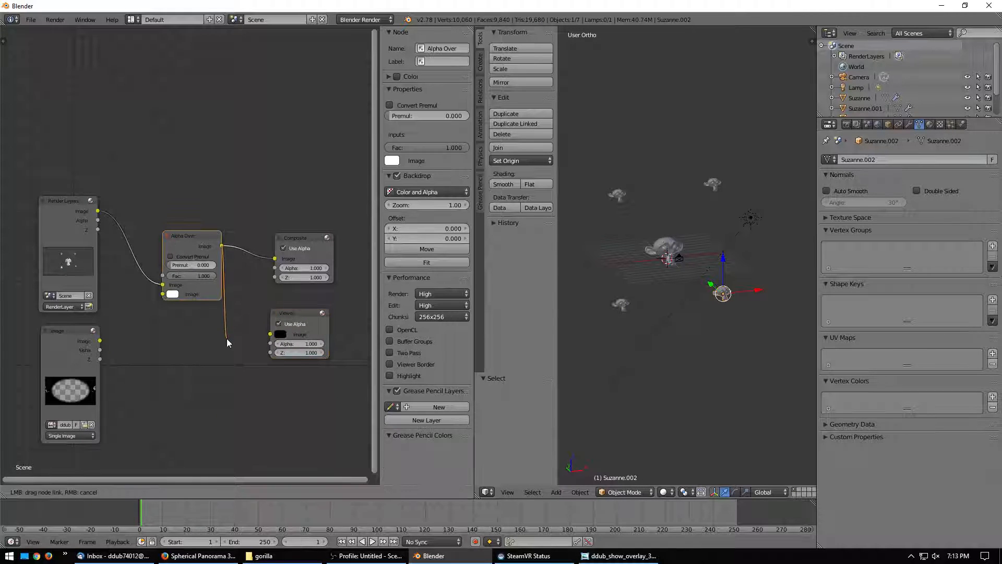
pyautogui.moveTo(226, 342); pyautogui.dragTo(311, 321)
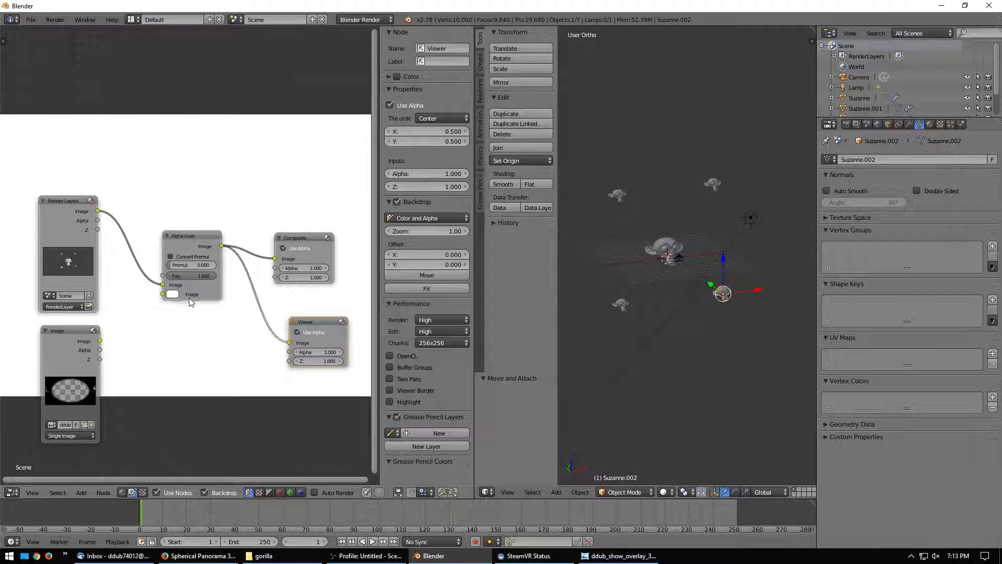
# Link the Image node's image output to the second image input of the Alpha Over node.
pyautogui.moveTo(100, 340); pyautogui.dragTo(108, 345)
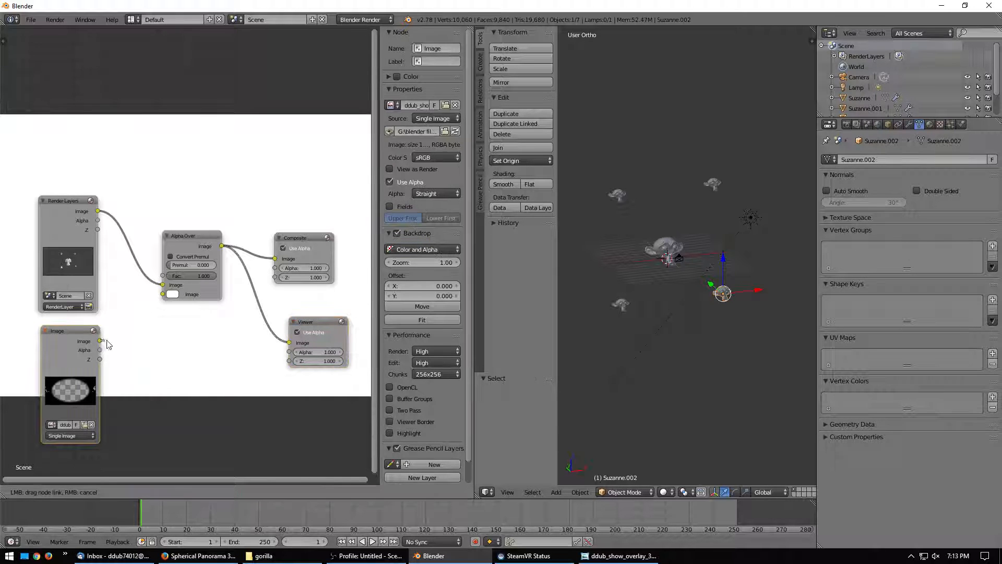
pyautogui.moveTo(136, 301); pyautogui.dragTo(160, 294)
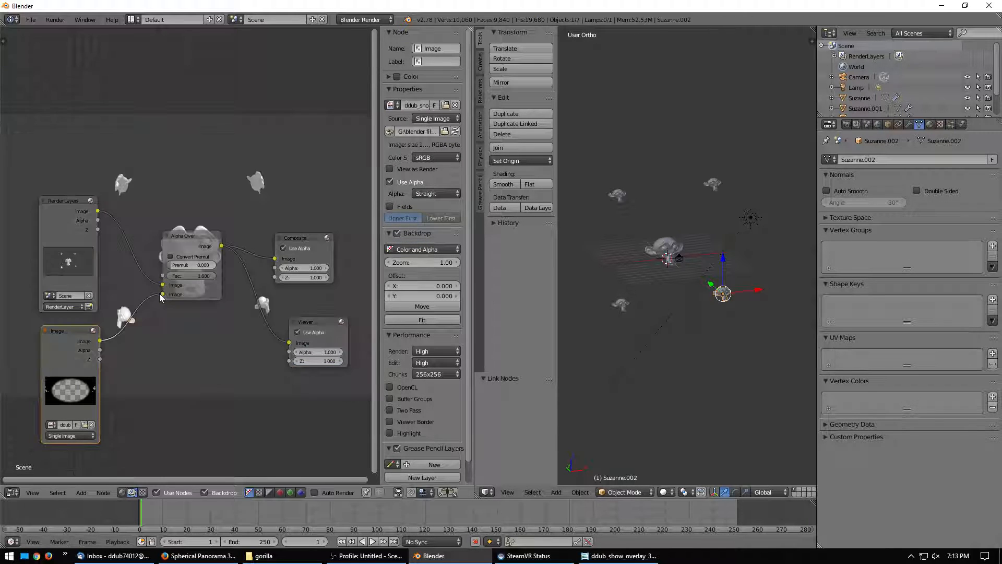
pyautogui.scroll(-2, 193, 170)
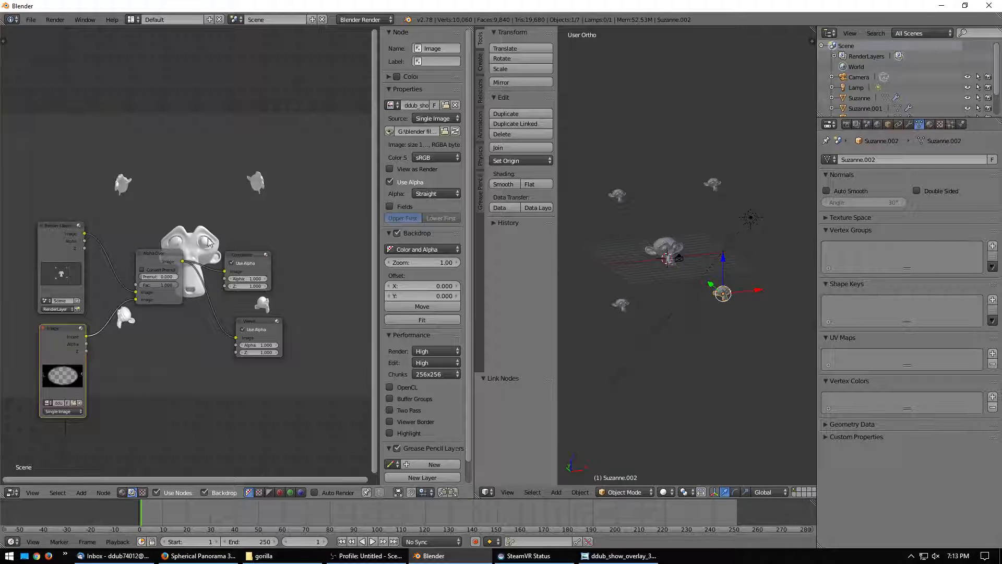
pyautogui.scroll(3, 82, 328)
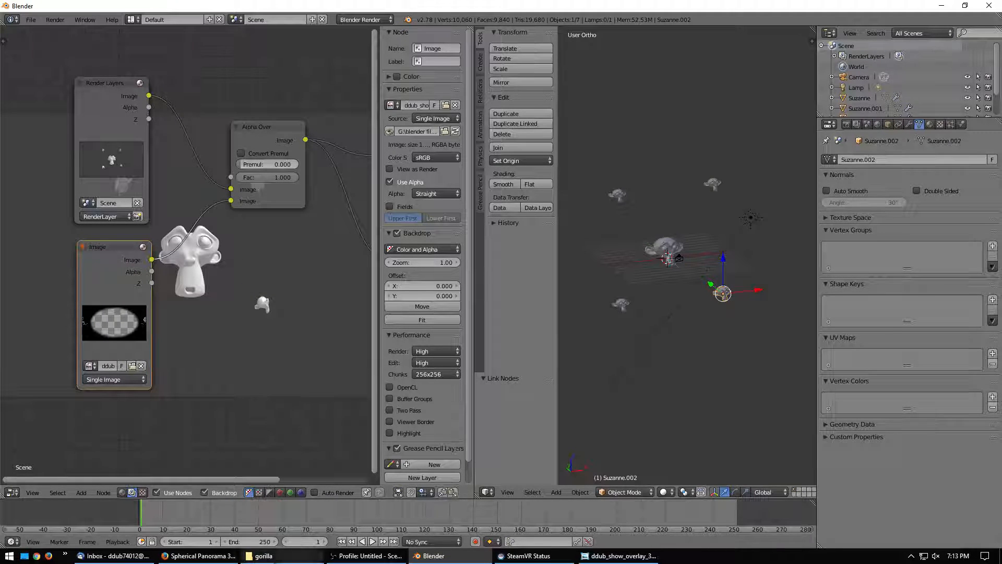
# Switch to File Explorer and locate ddub_show_overlay_360.png in the blender files folder.
pyautogui.click(264, 555)
pyautogui.click(611, 144)
pyautogui.scroll(-20, 652, 423)
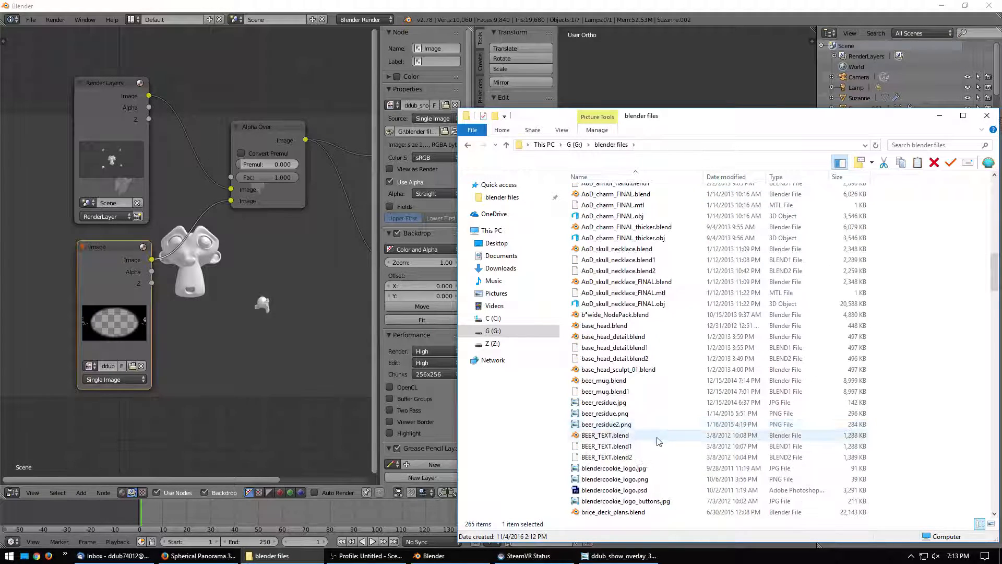
pyautogui.scroll(-2, 658, 444)
pyautogui.scroll(-2, 652, 449)
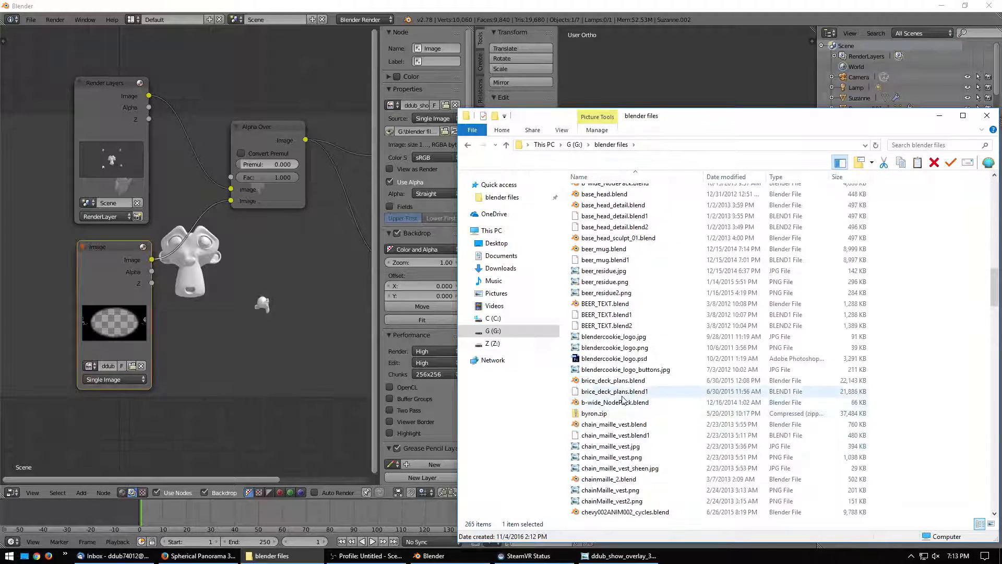
pyautogui.scroll(-12, 627, 456)
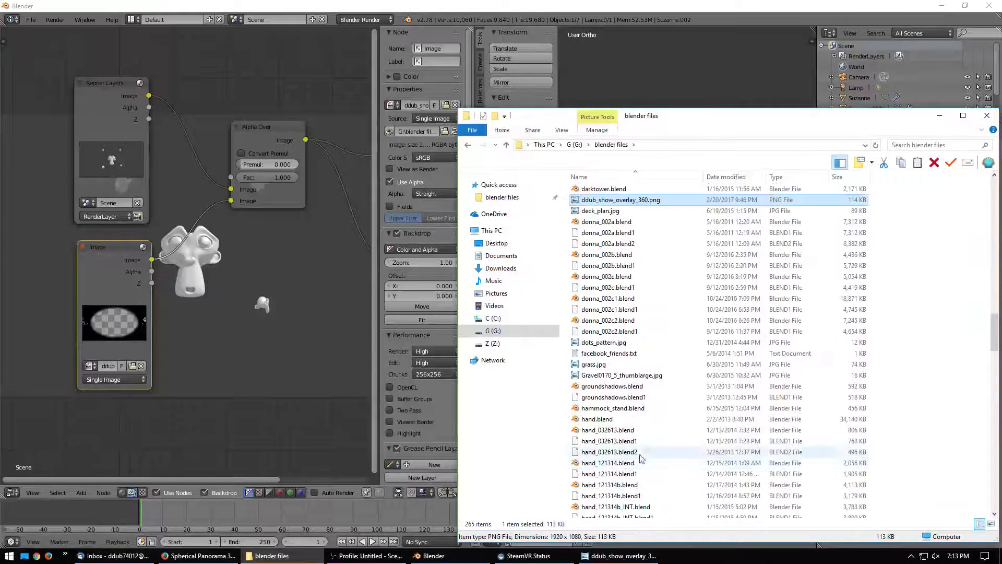
pyautogui.click(621, 202)
# Check the overlay image's pixel dimensions in its file property details and return to Blender.
pyautogui.rightClick(621, 203)
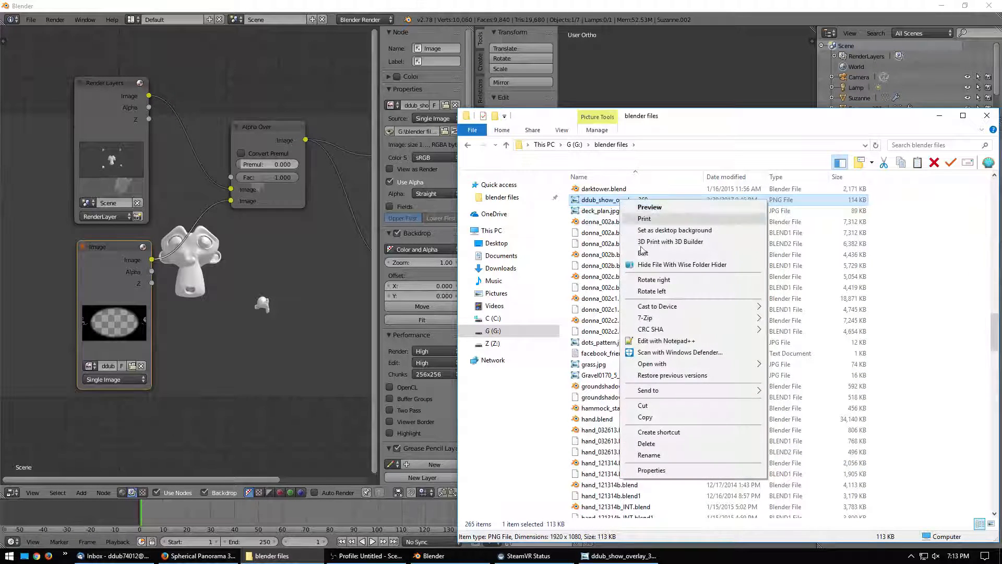
pyautogui.click(647, 472)
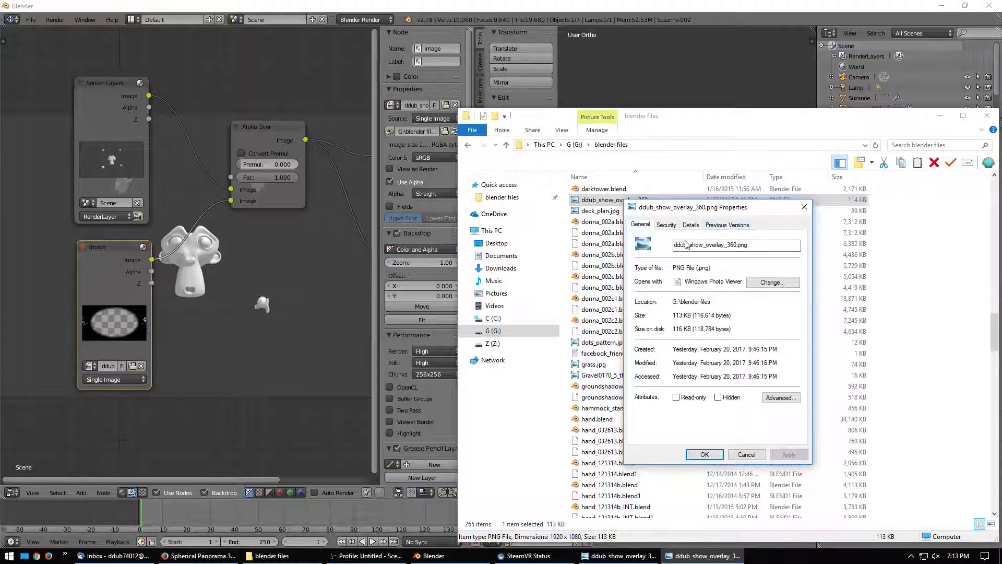
pyautogui.click(691, 225)
pyautogui.scroll(-1, 711, 370)
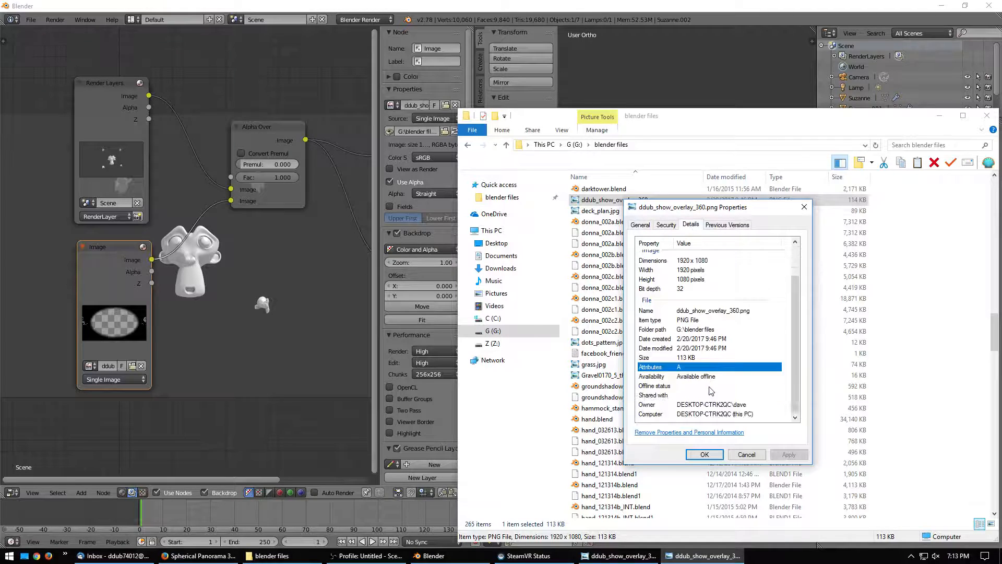
pyautogui.scroll(1, 711, 381)
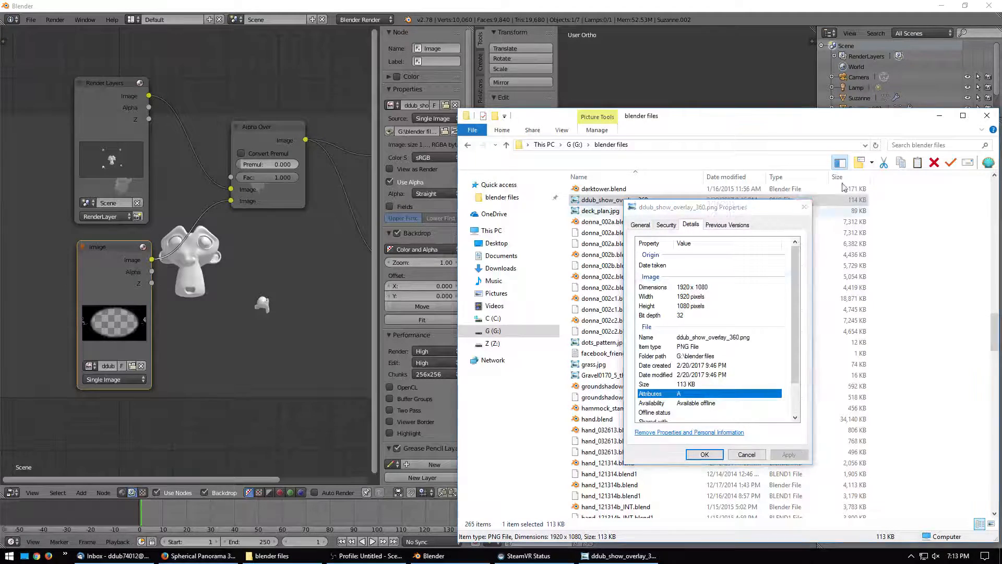
pyautogui.click(804, 207)
pyautogui.click(940, 115)
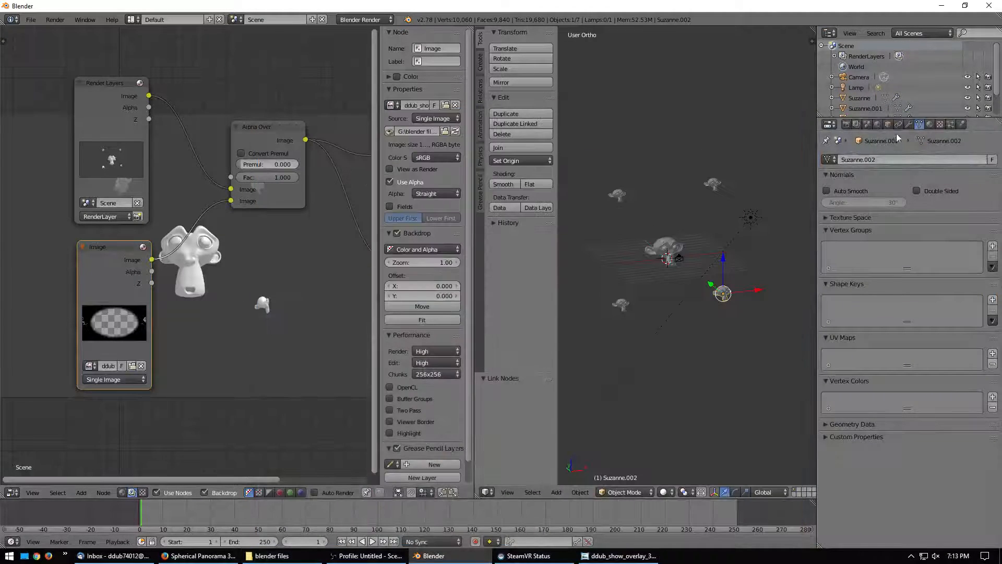
# Set the render resolution percentage to 100% and shrink the compositor backdrop to a zoom of 0.58.
pyautogui.click(847, 125)
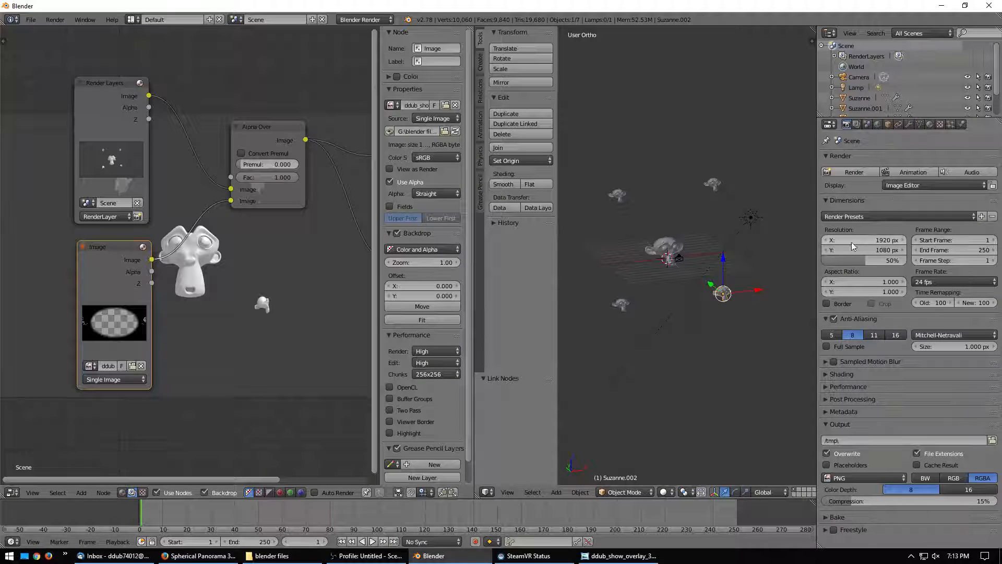
pyautogui.moveTo(856, 260); pyautogui.dragTo(912, 260)
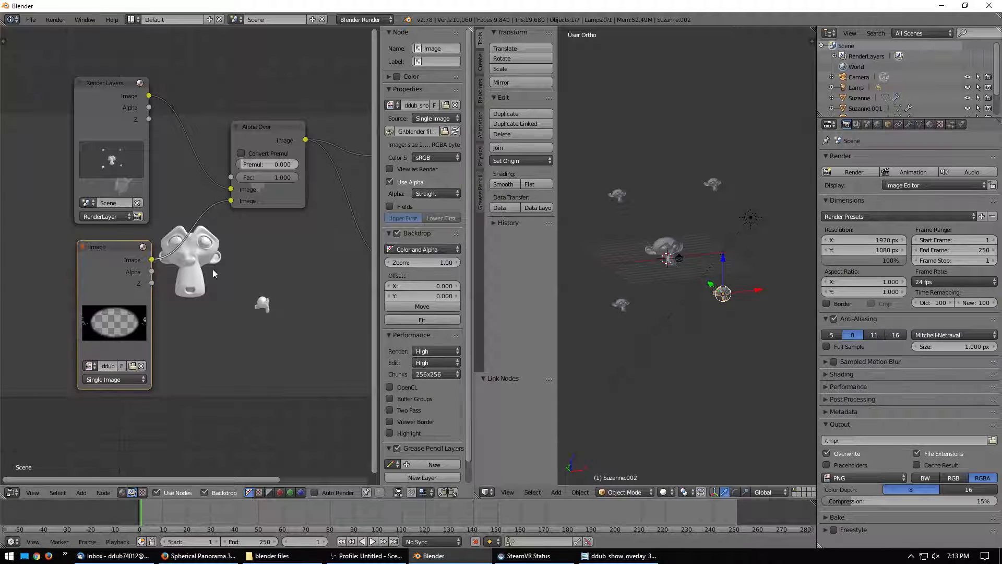
pyautogui.moveTo(213, 273)
pyautogui.mouseDown(button='middle')
pyautogui.moveTo(307, 261)
pyautogui.moveTo(202, 270)
pyautogui.mouseUp(button='middle')
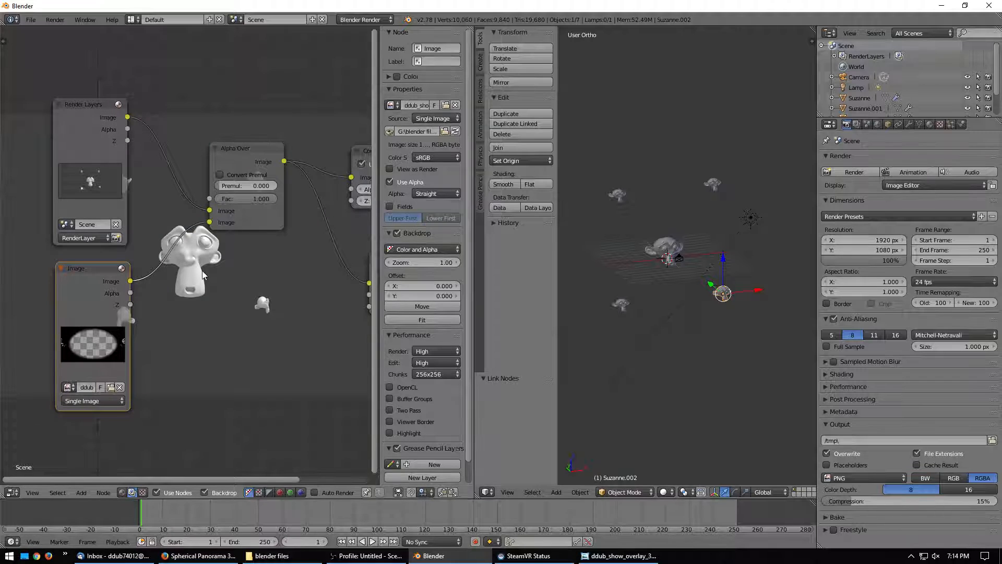
pyautogui.press('v')
pyautogui.press('v')
pyautogui.press('v')
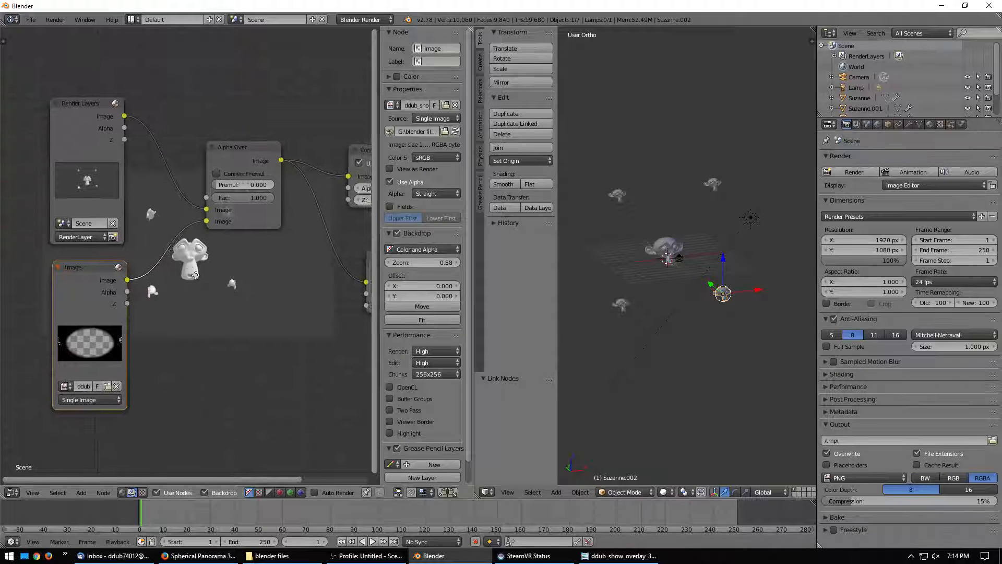
pyautogui.moveTo(194, 275)
pyautogui.mouseDown(button='middle')
pyautogui.moveTo(142, 285)
pyautogui.moveTo(183, 261)
pyautogui.mouseUp(button='middle')
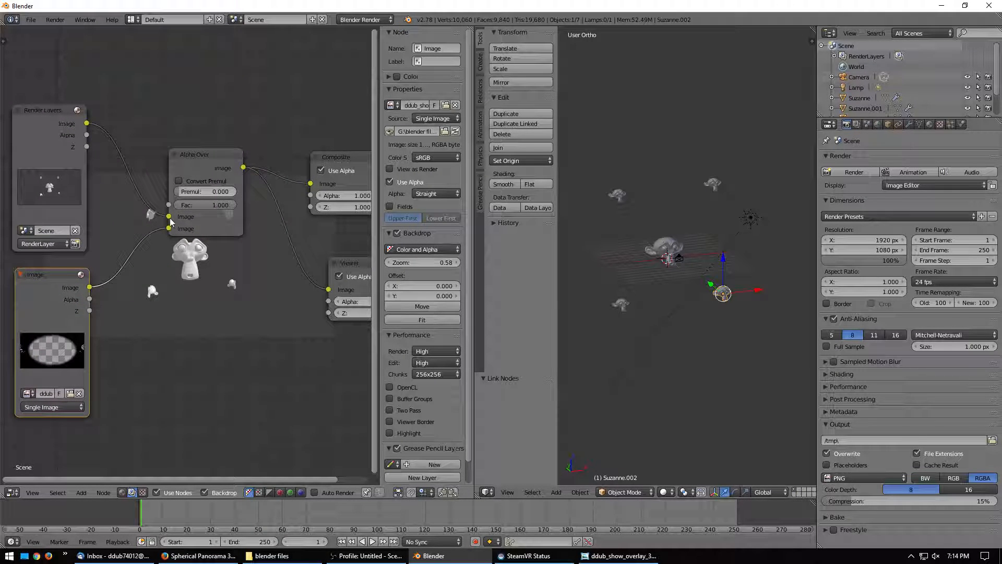
# Try swapping the Alpha Over node's two image inputs so the overlay feeds the first and the render the second.
pyautogui.click(171, 222)
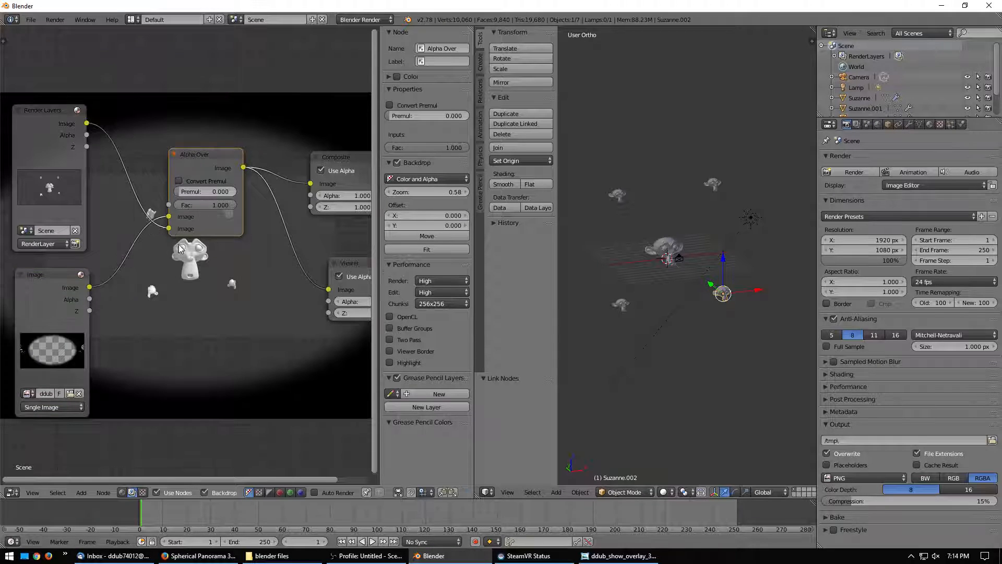
pyautogui.scroll(-3, 178, 244)
pyautogui.moveTo(183, 247); pyautogui.dragTo(162, 367, button='middle')
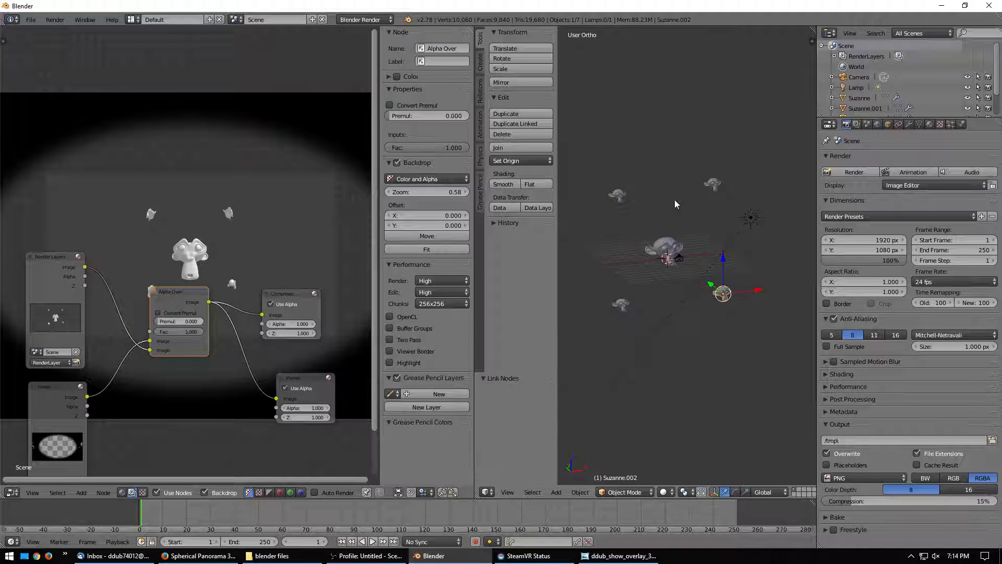
# Render the scene at full resolution, view the whole result, and return to the node editor.
pyautogui.press('F12')
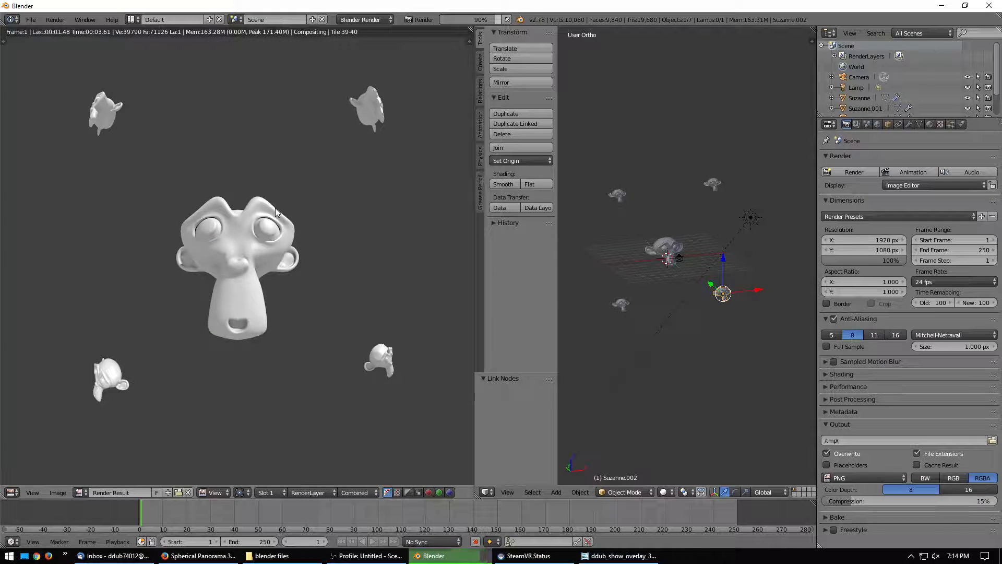
pyautogui.scroll(-5, 272, 214)
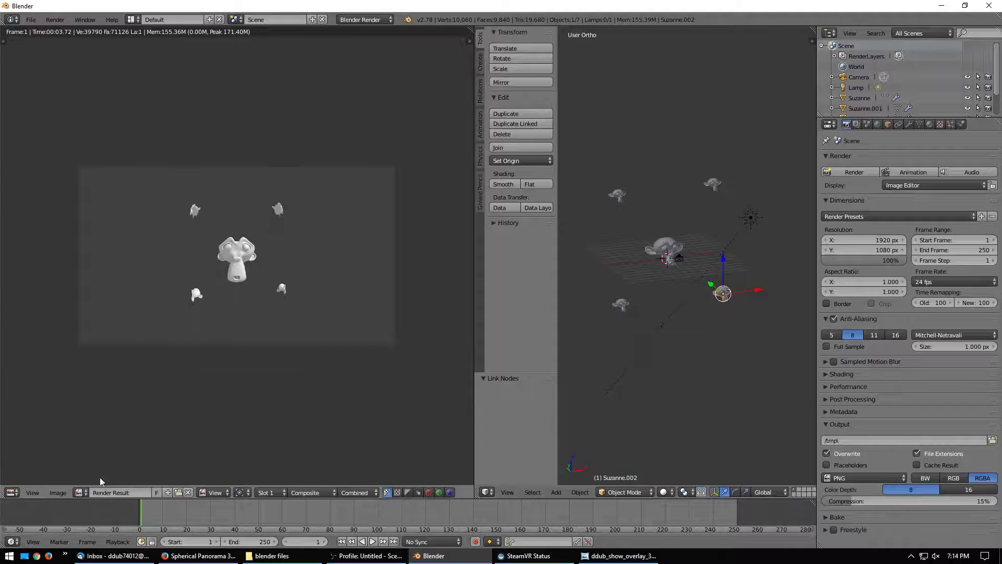
pyautogui.click(12, 492)
pyautogui.click(35, 365)
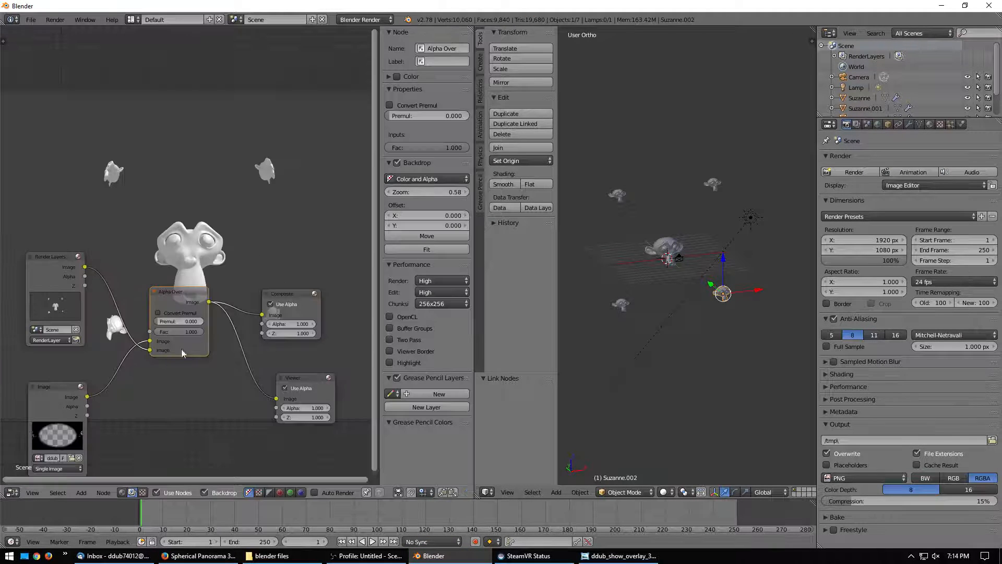
# Shrink the backdrop to a zoom of 0.28 and swap the Alpha Over inputs so Render Layers feeds the first and Image the second.
pyautogui.scroll(-4, 213, 364)
pyautogui.moveTo(213, 364); pyautogui.dragTo(213, 359, button='middle')
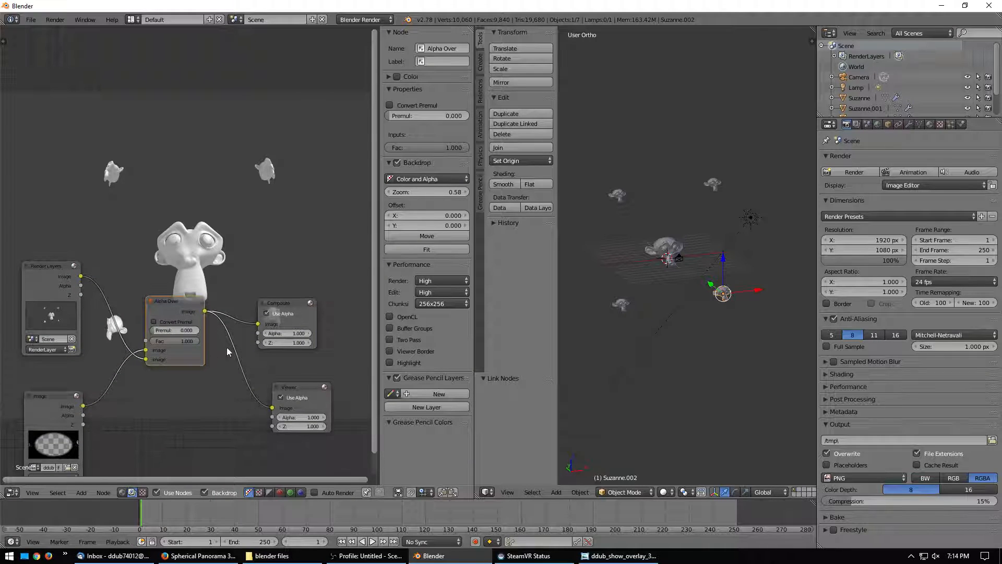
pyautogui.scroll(-1, 131, 401)
pyautogui.moveTo(131, 401); pyautogui.dragTo(142, 359, button='middle')
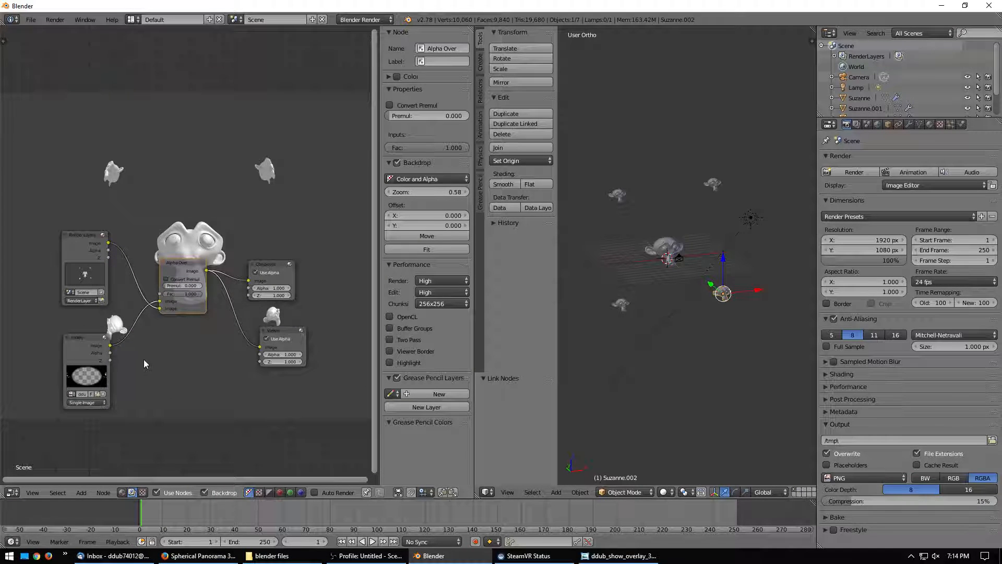
pyautogui.press('v')
pyautogui.press('v')
pyautogui.press('v')
pyautogui.press('v')
pyautogui.moveTo(208, 253); pyautogui.dragTo(223, 243, button='middle')
pyautogui.scroll(1, 211, 271)
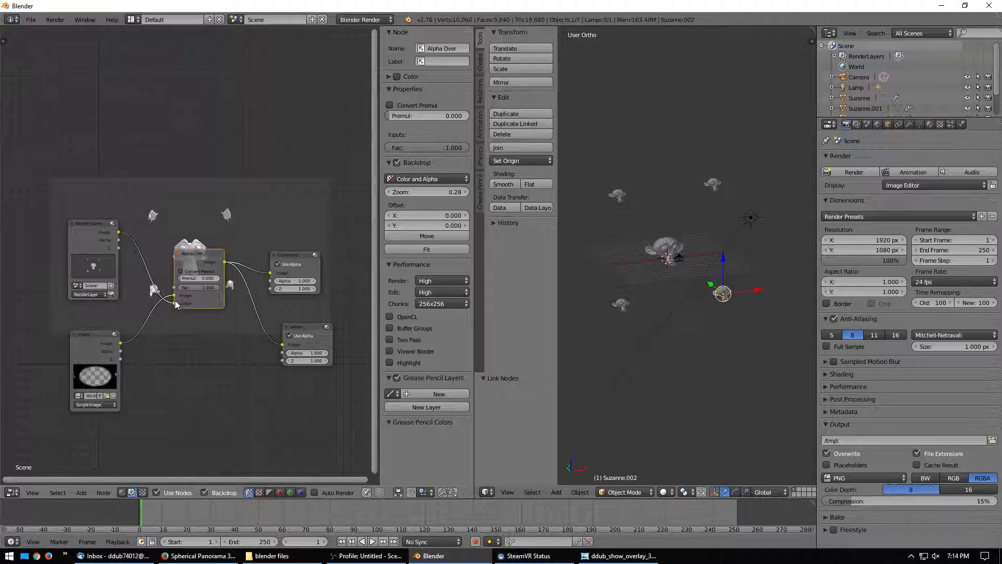
pyautogui.moveTo(175, 300); pyautogui.dragTo(170, 322)
pyautogui.scroll(3, 242, 285)
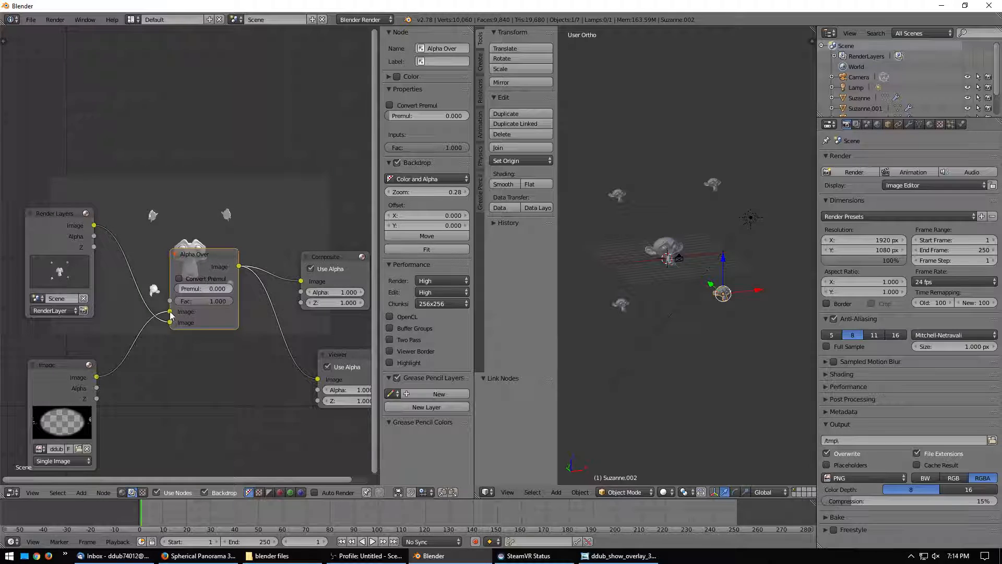
# Examine the composited image in the backdrop with the nodes out of the way.
pyautogui.moveTo(202, 299); pyautogui.dragTo(190, 314, button='middle')
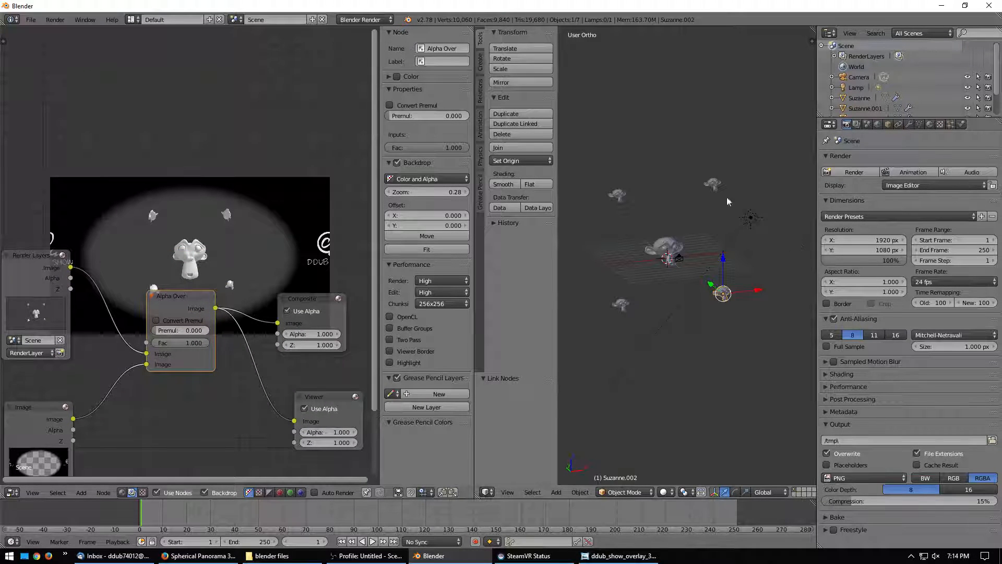
pyautogui.moveTo(270, 255); pyautogui.dragTo(291, 215, button='middle')
pyautogui.moveTo(101, 364); pyautogui.dragTo(126, 379, button='middle')
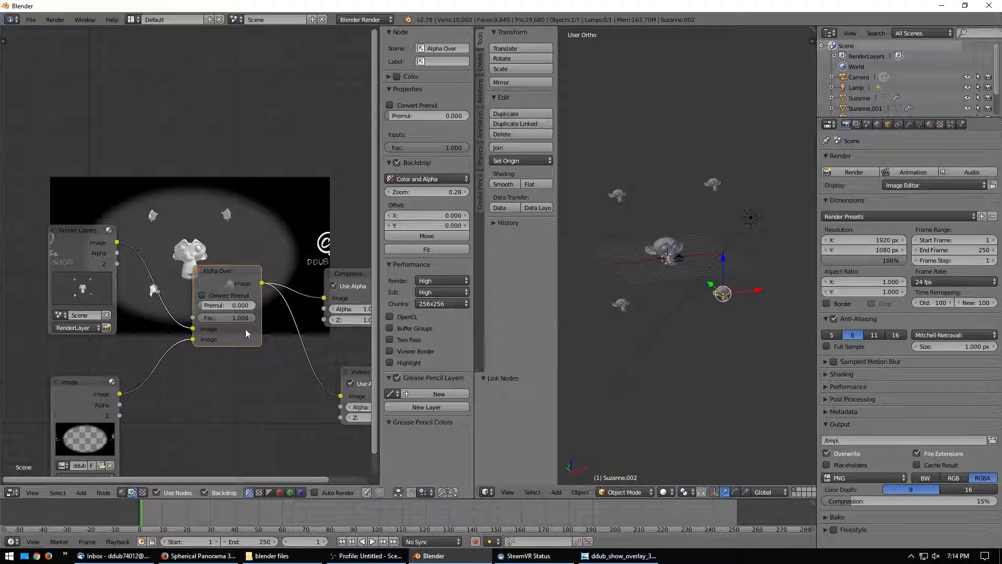
pyautogui.moveTo(196, 340); pyautogui.dragTo(235, 316, button='middle')
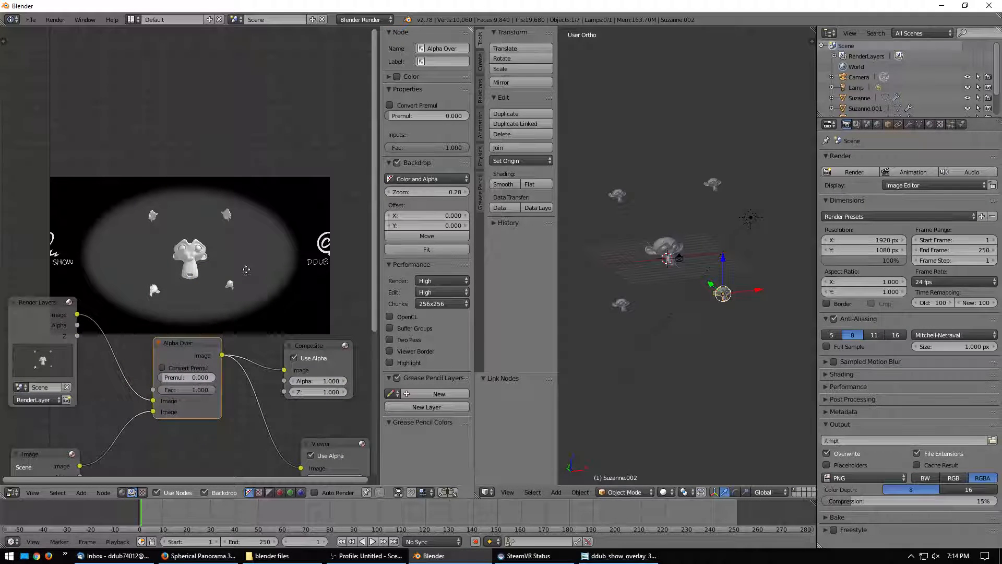
pyautogui.moveTo(246, 258); pyautogui.dragTo(248, 250, button='middle')
# Show the render view in place of the node editor and display the Viewer Node image in it.
pyautogui.press('F3')
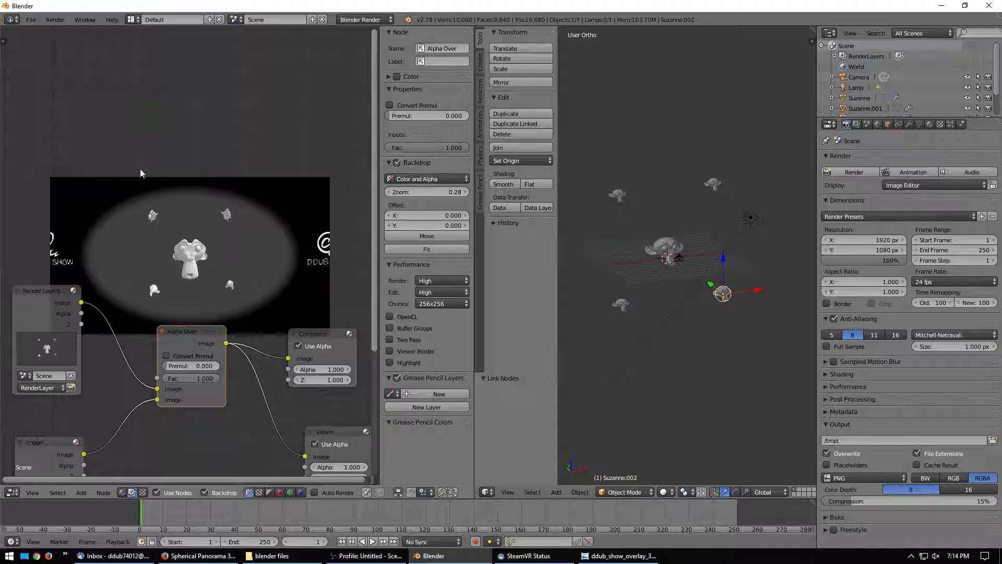
pyautogui.moveTo(293, 326); pyautogui.dragTo(214, 298, button='middle')
pyautogui.moveTo(239, 303); pyautogui.dragTo(251, 333)
pyautogui.press('F11')
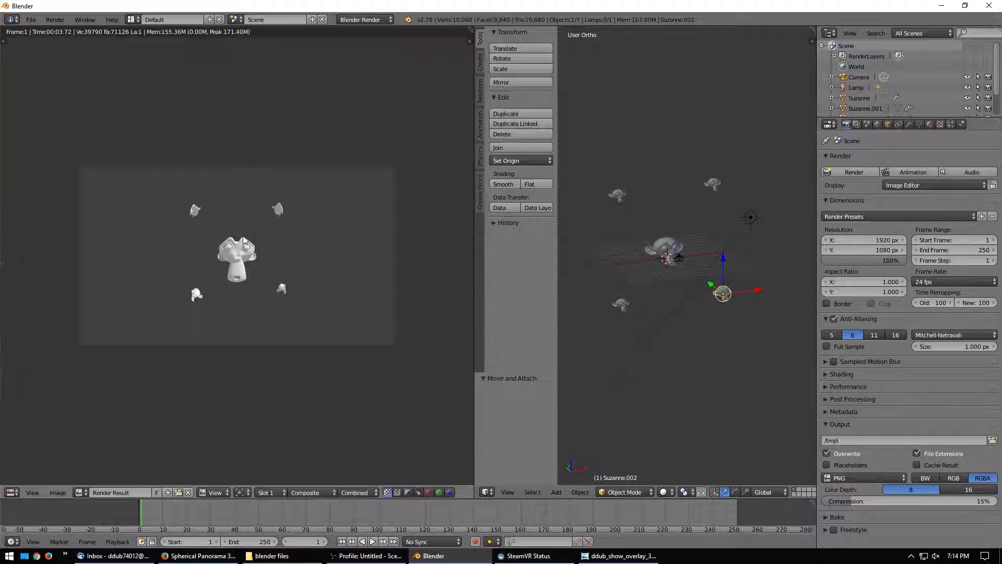
pyautogui.click(80, 493)
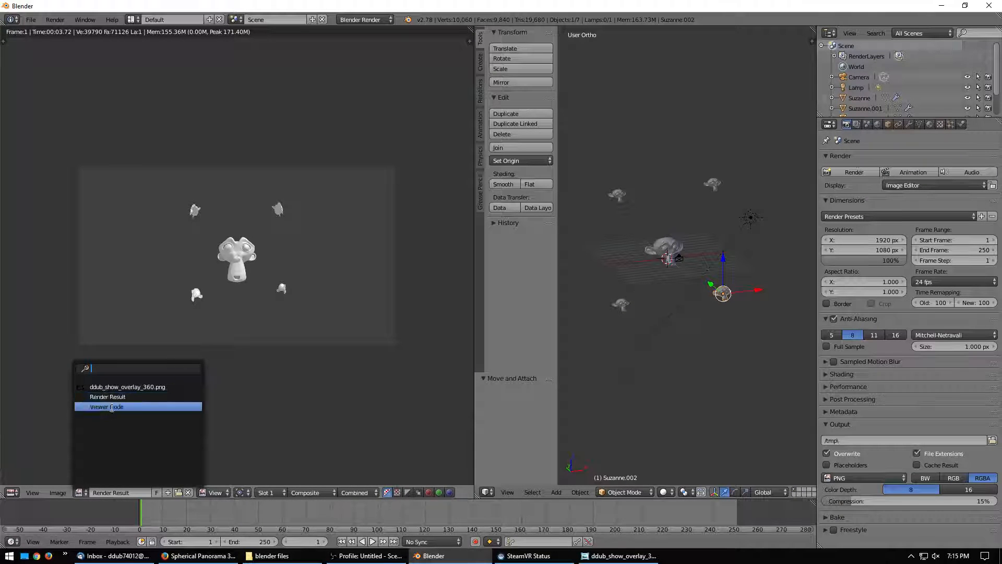
pyautogui.click(114, 411)
# Save the composited image as spherical_view.jpg in the G:\blender files folder, in JPEG format at 100% quality.
pyautogui.press('F3')
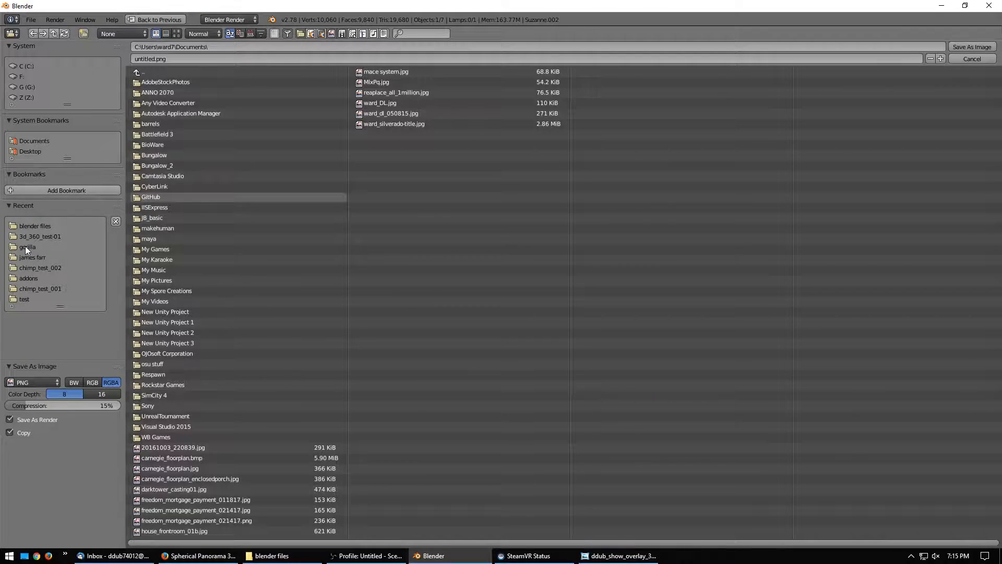
pyautogui.click(31, 226)
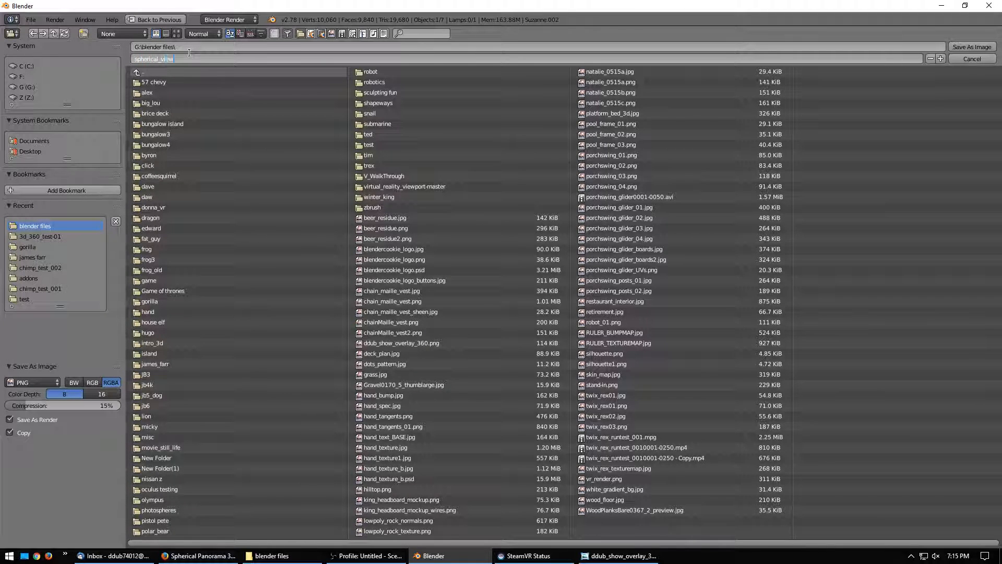
pyautogui.click(32, 383)
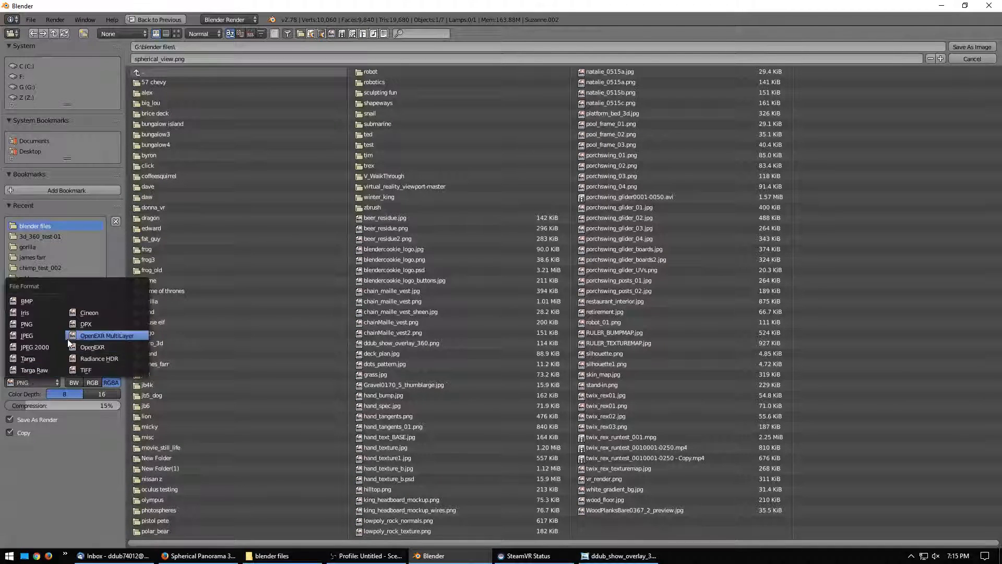
pyautogui.click(43, 343)
pyautogui.moveTo(115, 395); pyautogui.dragTo(151, 396)
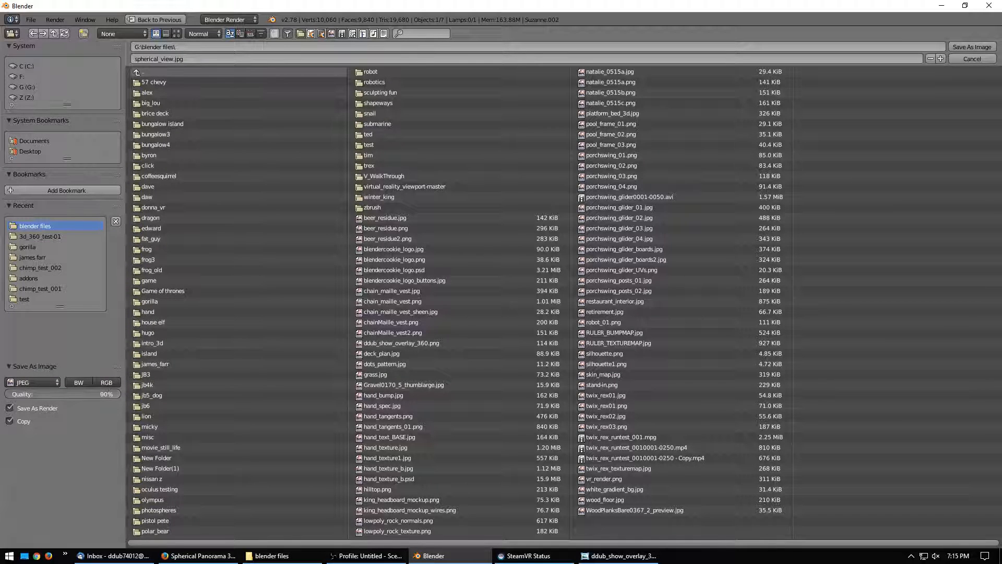
pyautogui.click(971, 48)
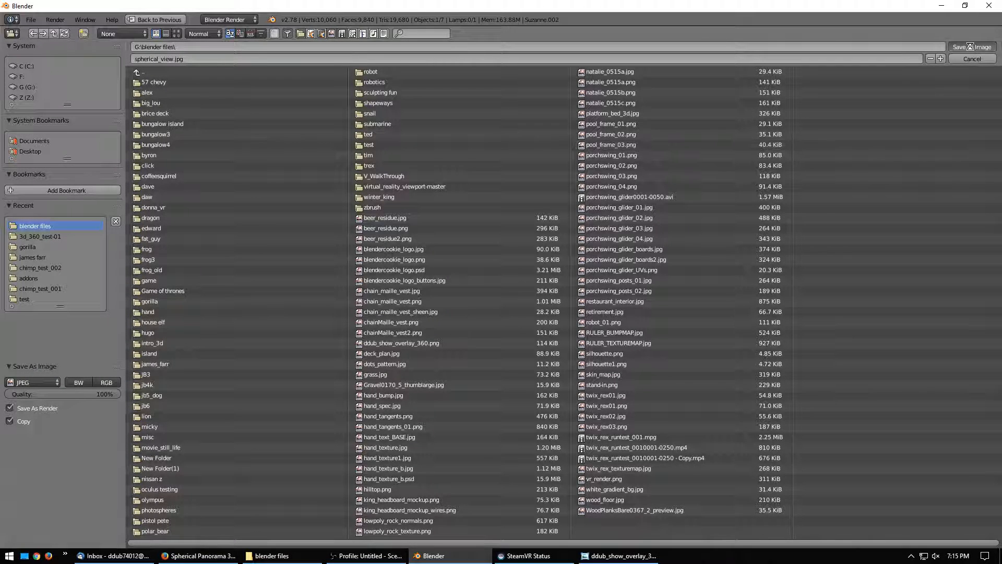
# Find spherical_view.jpg in the blender files folder by sorting on date modified, and inspect it in the photo viewer.
pyautogui.click(942, 6)
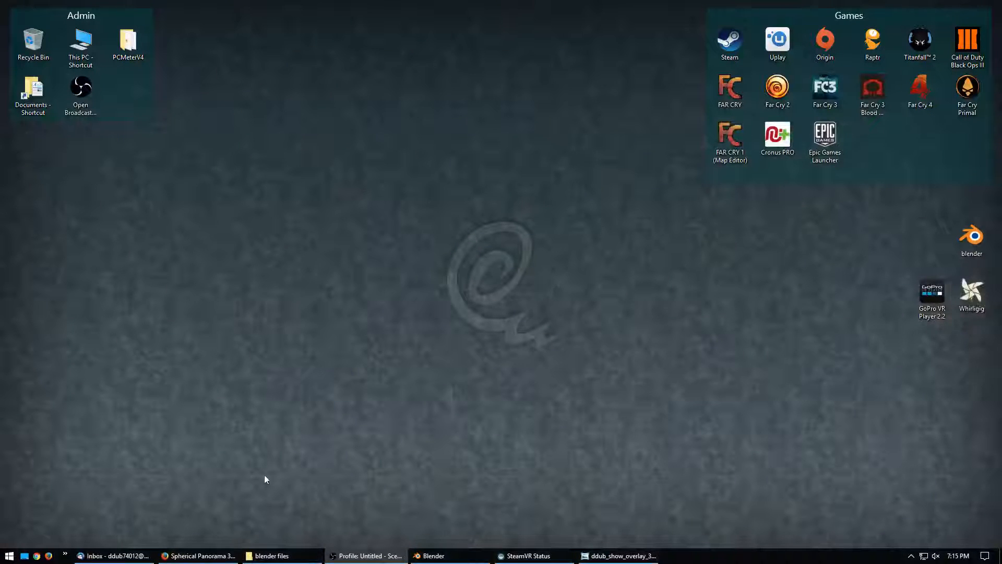
pyautogui.click(285, 557)
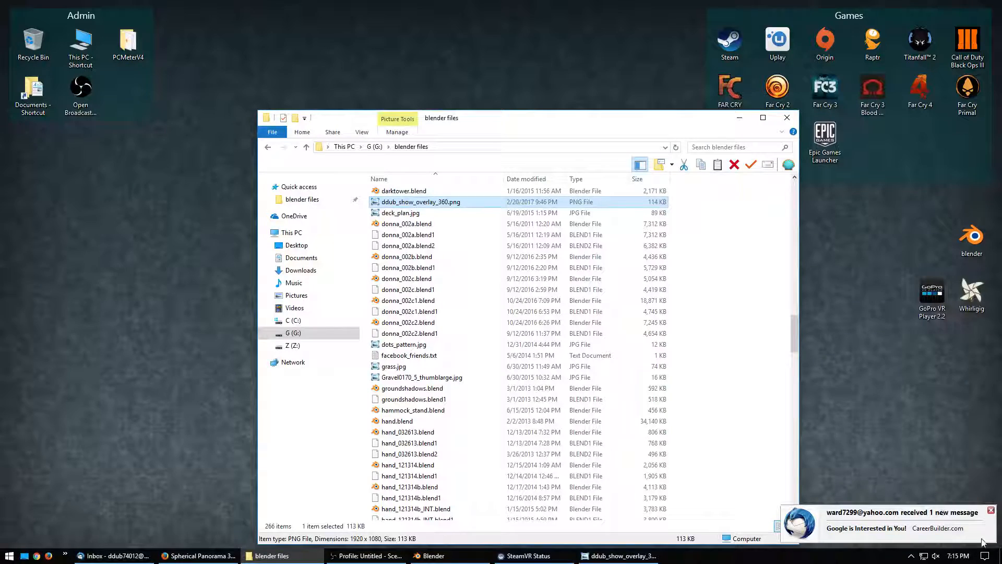
pyautogui.scroll(12, 615, 226)
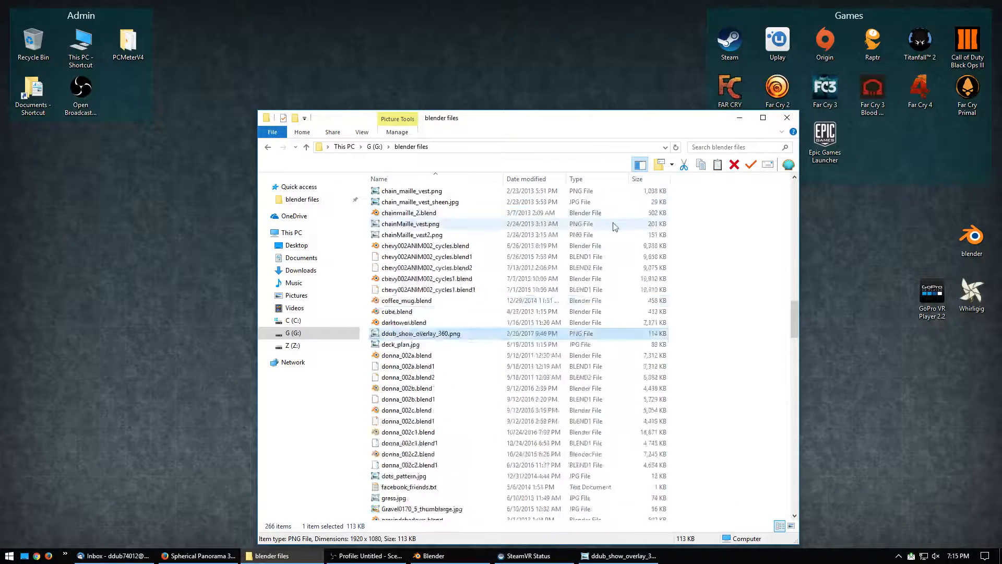
pyautogui.scroll(20, 615, 225)
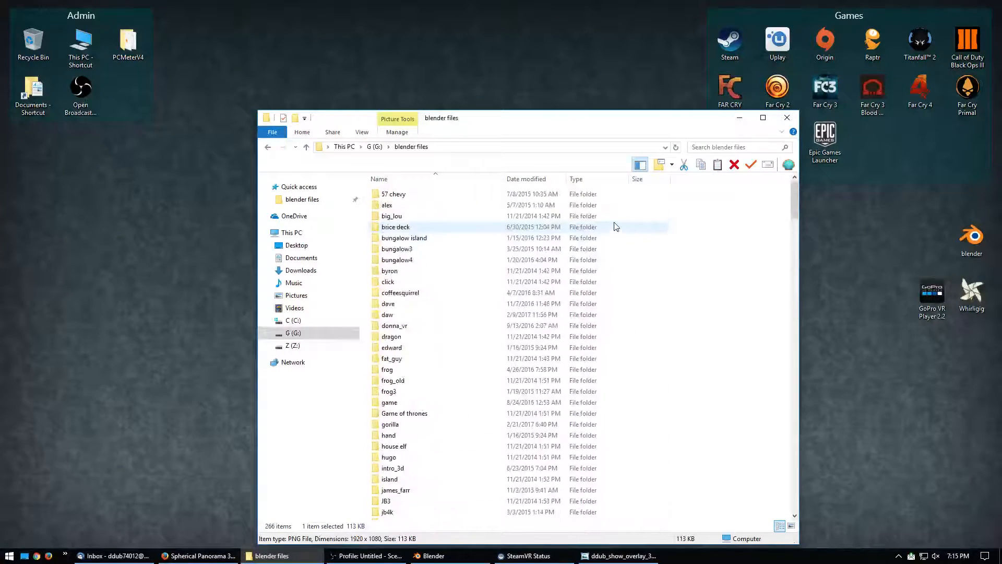
pyautogui.click(526, 180)
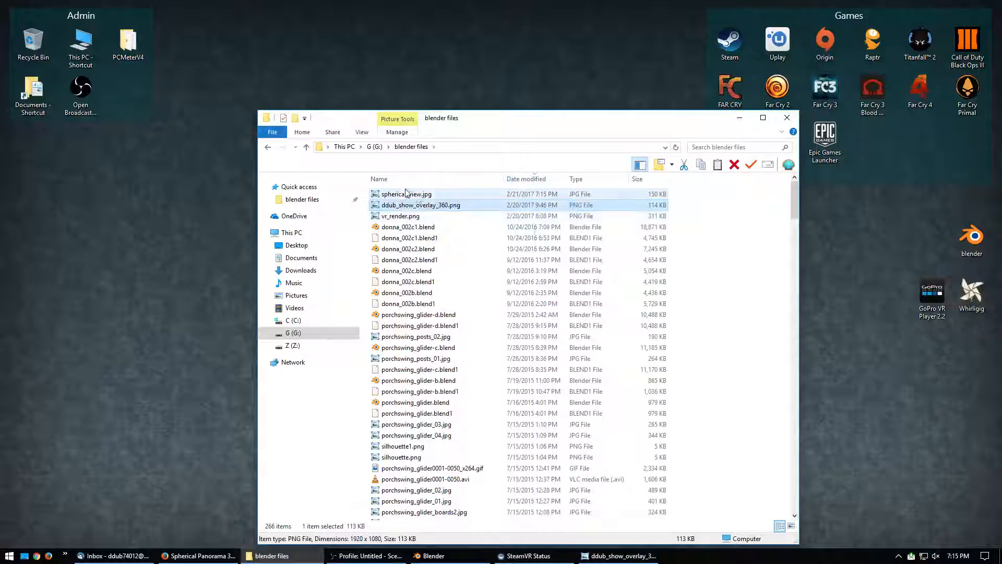
pyautogui.click(406, 194)
pyautogui.doubleClick(405, 193)
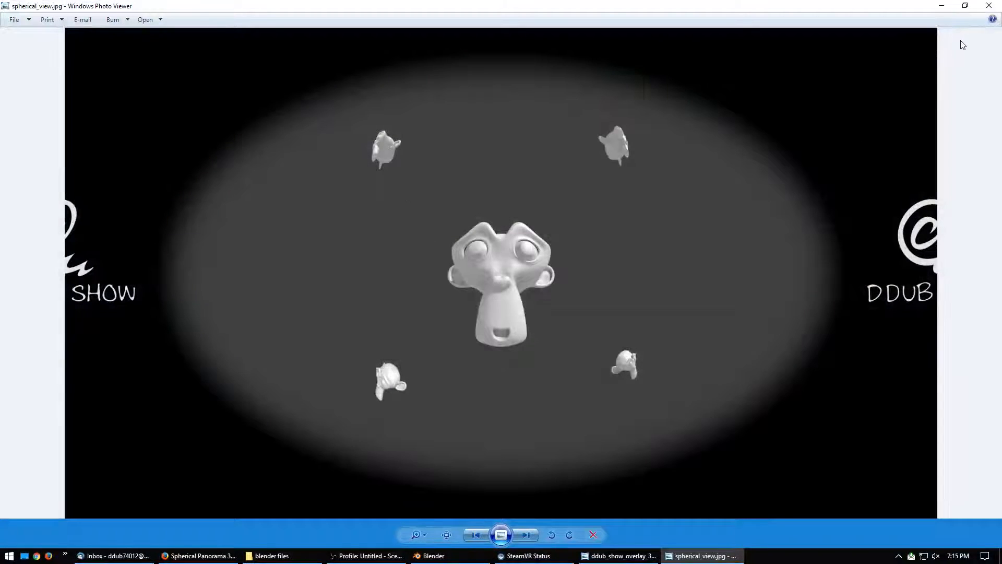
pyautogui.click(989, 5)
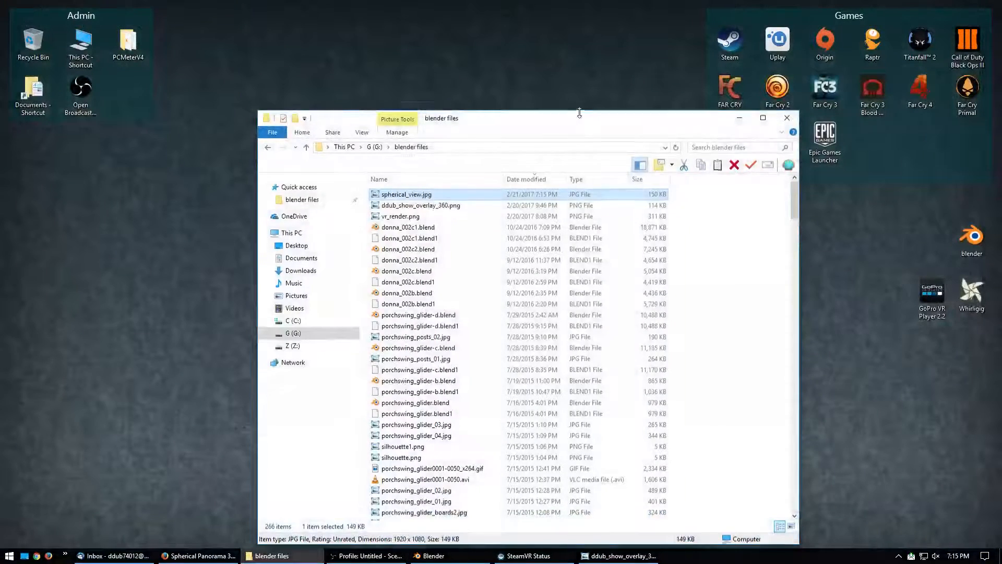
# Launch GoPro VR Player beside the folder window and load spherical_view.jpg into it.
pyautogui.moveTo(578, 113); pyautogui.dragTo(702, 314)
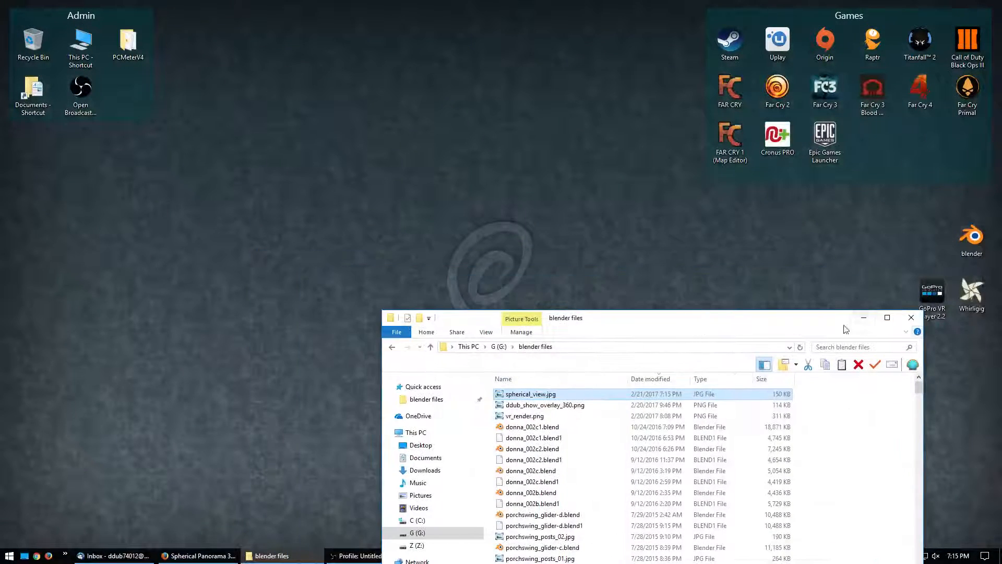
pyautogui.click(945, 286)
pyautogui.doubleClick(937, 281)
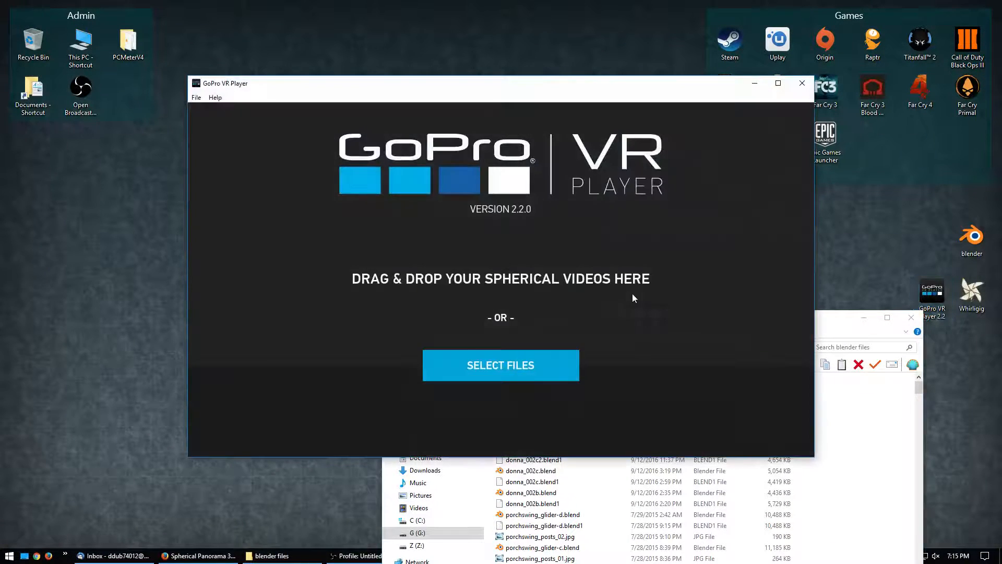
pyautogui.moveTo(550, 89); pyautogui.dragTo(445, 71)
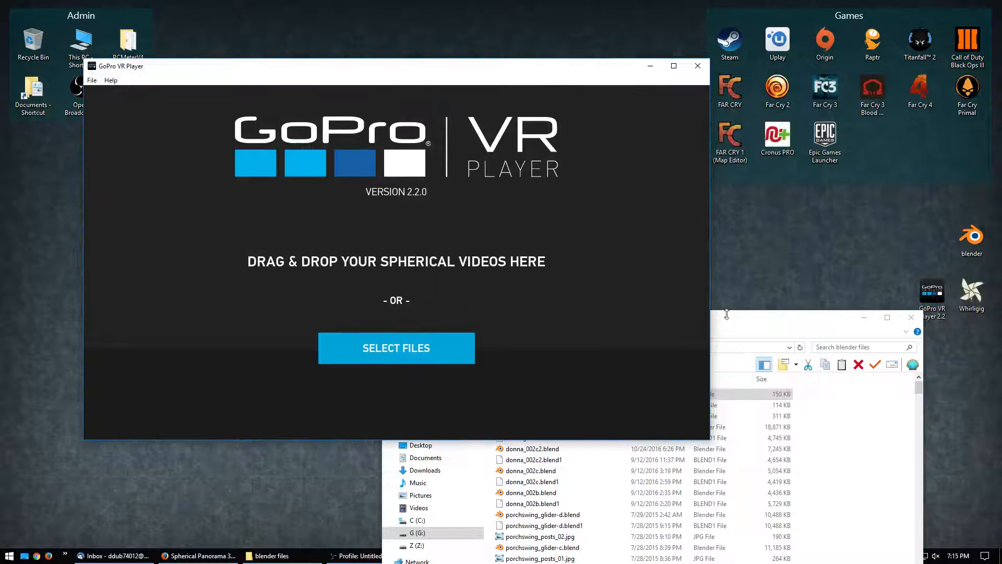
pyautogui.moveTo(726, 314); pyautogui.dragTo(859, 283)
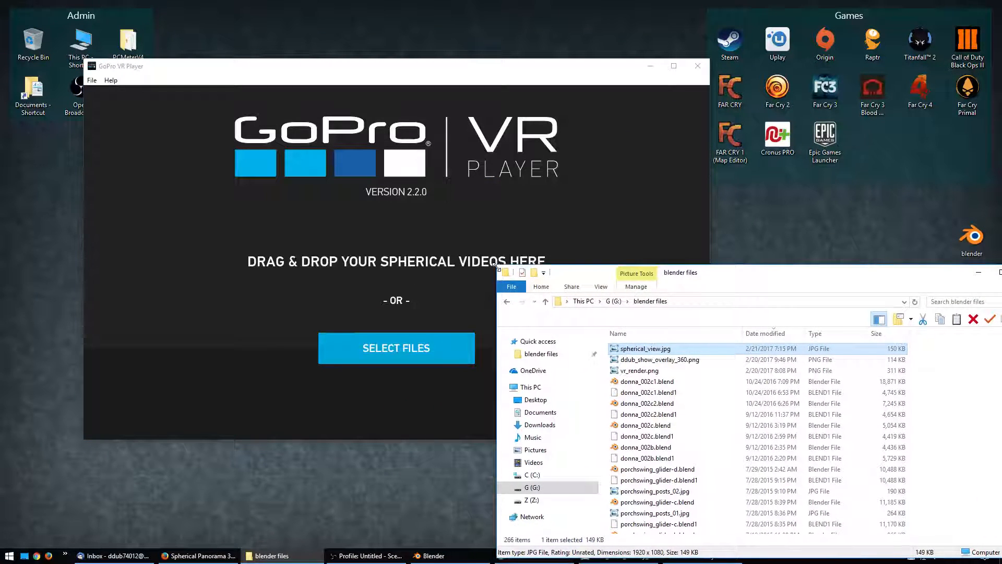
pyautogui.moveTo(496, 267); pyautogui.dragTo(641, 254)
pyautogui.click(459, 81)
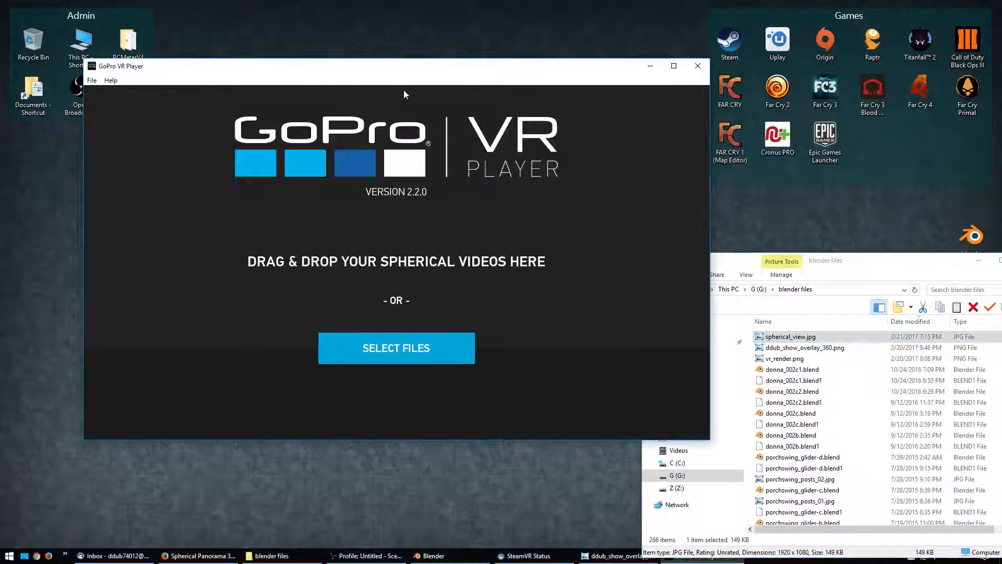
pyautogui.click(842, 278)
pyautogui.moveTo(791, 337); pyautogui.dragTo(371, 251)
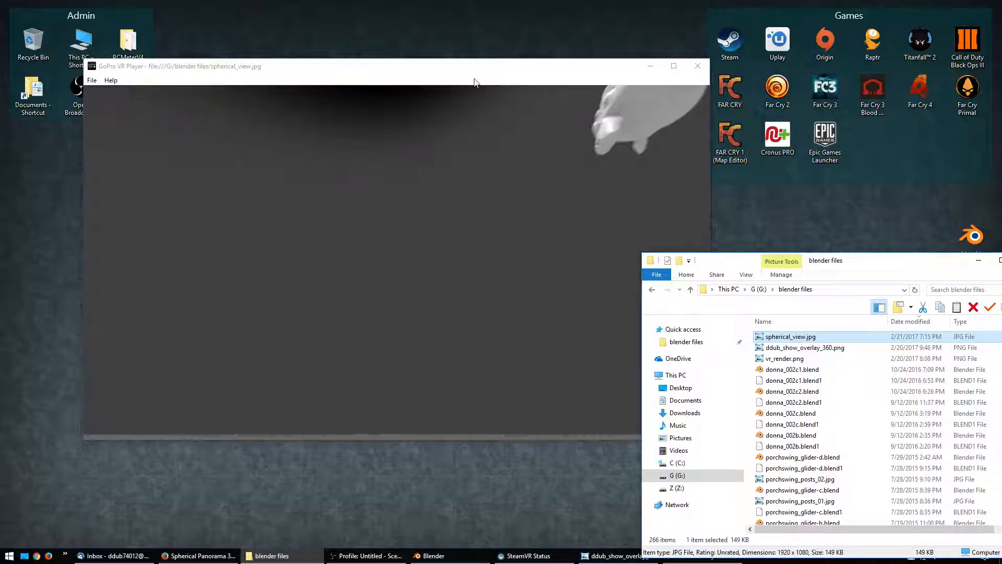
# Look around the spherical image in the player and quit the player.
pyautogui.moveTo(475, 66); pyautogui.dragTo(443, 62)
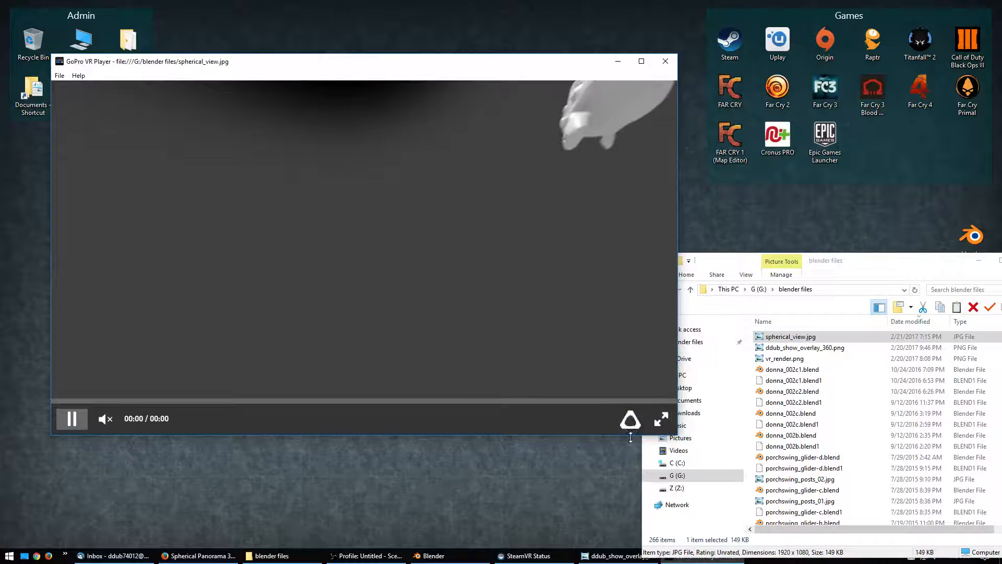
pyautogui.moveTo(600, 365); pyautogui.dragTo(421, 202)
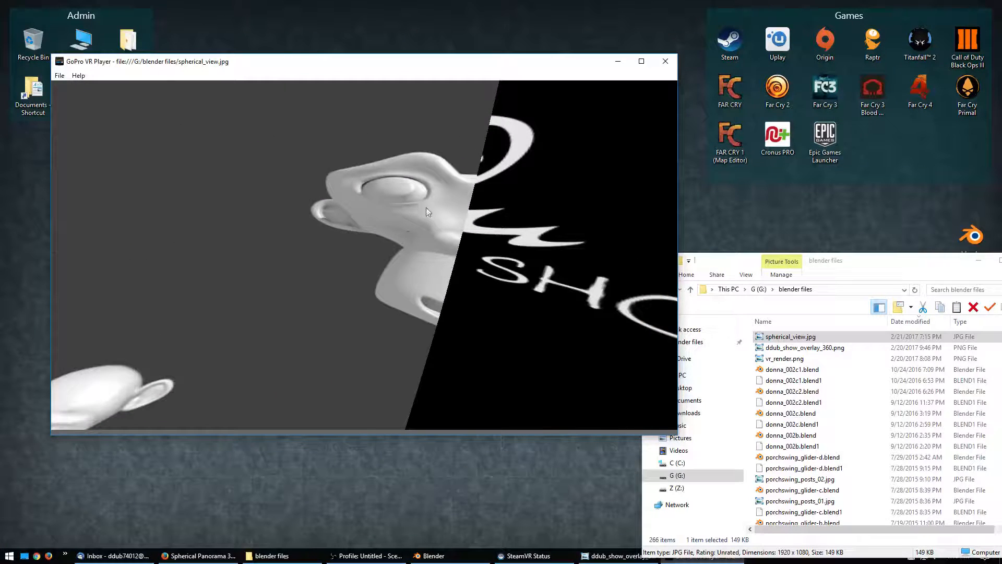
pyautogui.click(60, 76)
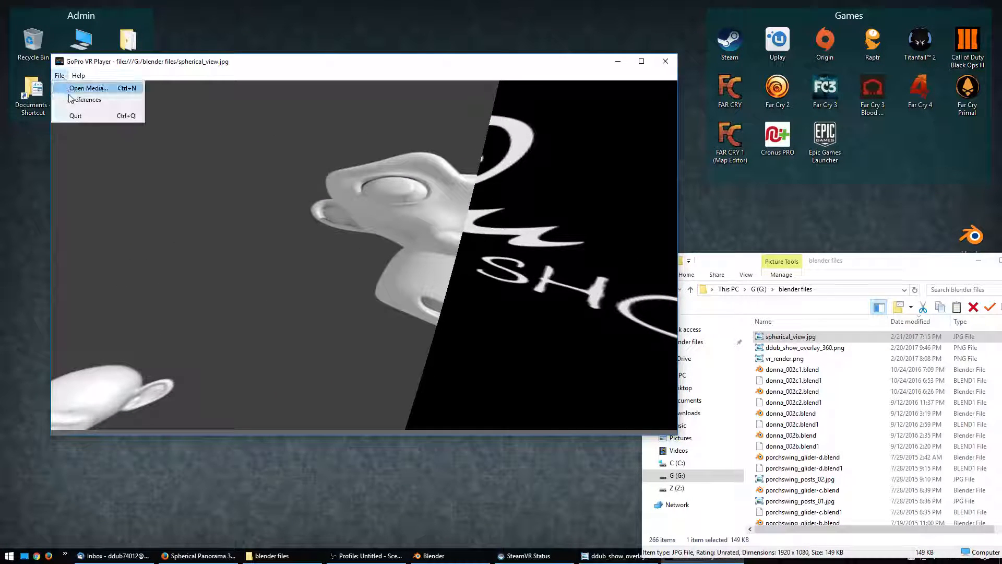
pyautogui.click(73, 114)
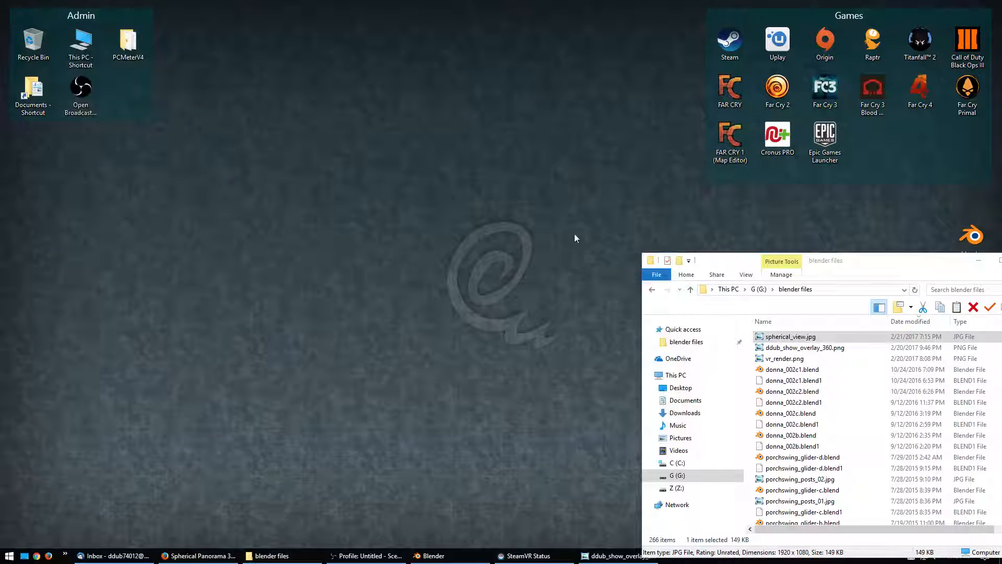
# Reposition the folder window and open spherical_view.jpg in GoPro VR Player again.
pyautogui.click(912, 270)
pyautogui.moveTo(851, 264); pyautogui.dragTo(775, 257)
pyautogui.moveTo(675, 320); pyautogui.dragTo(433, 240)
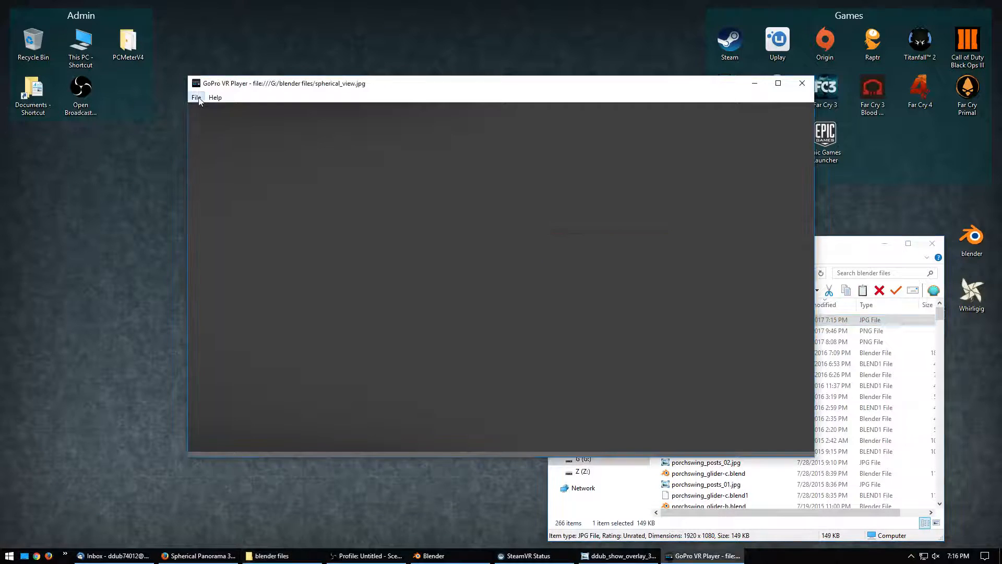
# Set the player's input stereoscopy to None in the preferences and return to the image.
pyautogui.click(196, 97)
pyautogui.click(207, 121)
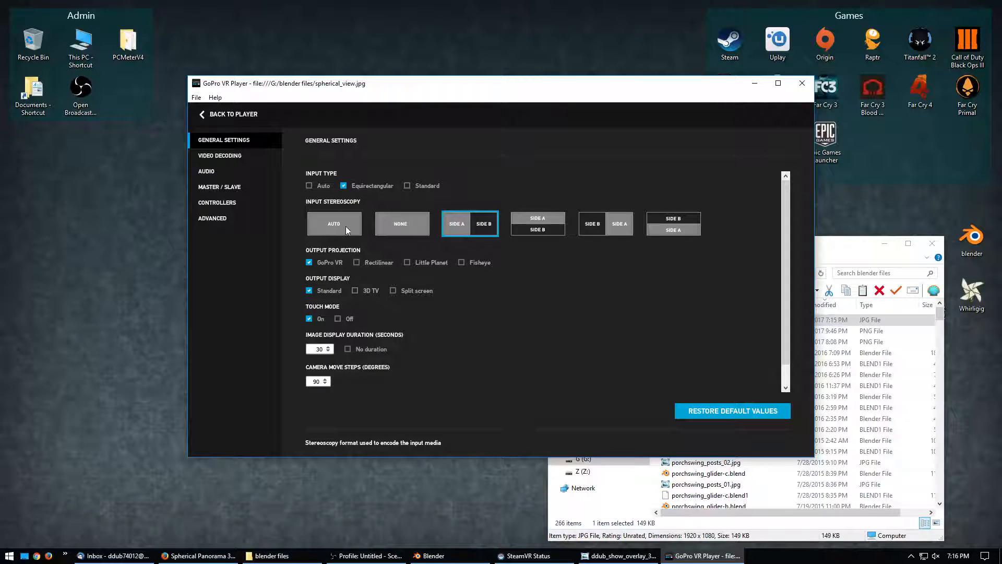
pyautogui.click(395, 227)
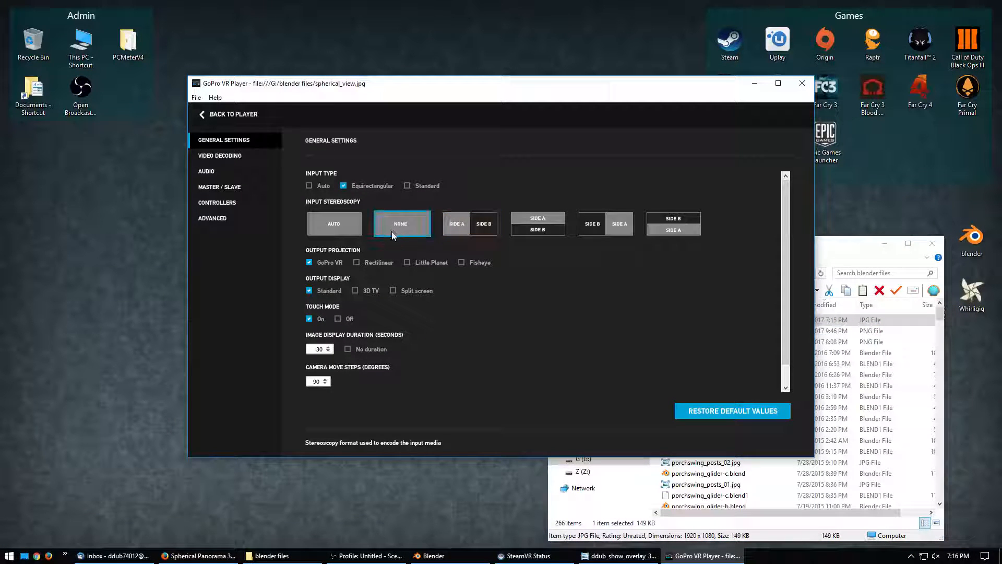
pyautogui.click(204, 115)
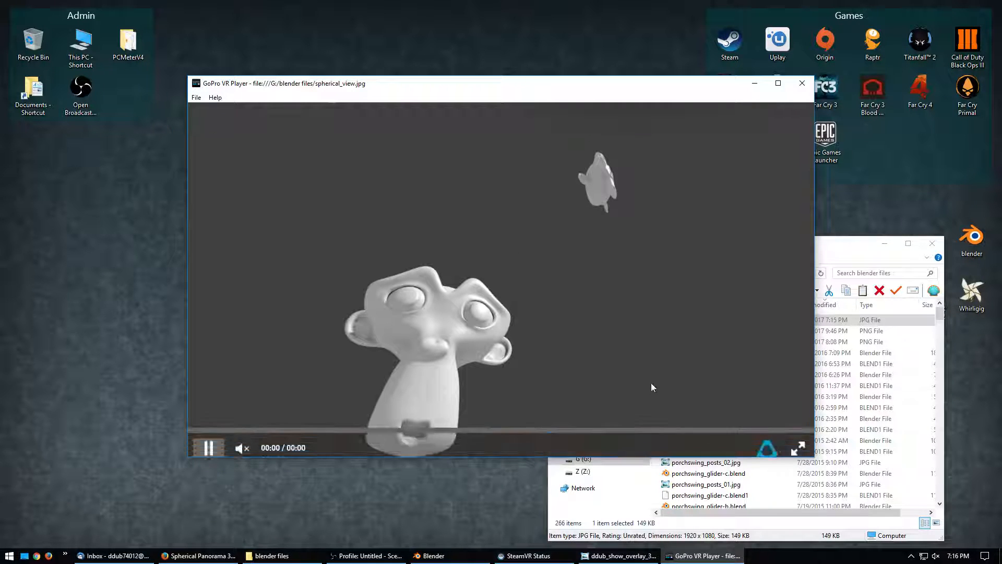
# Look around the monkey heads in the non-stereo spherical image and close the player.
pyautogui.moveTo(631, 368); pyautogui.dragTo(462, 197)
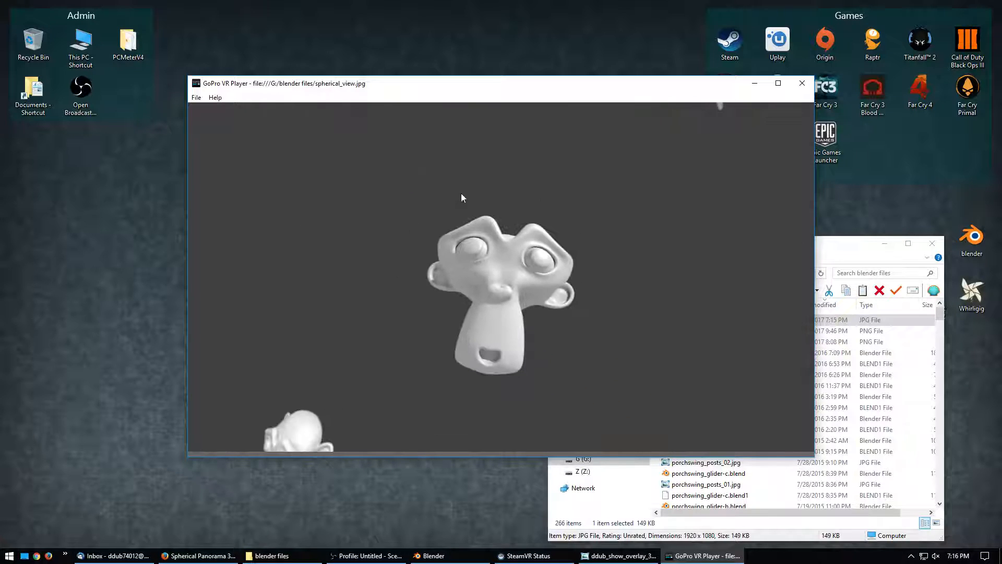
pyautogui.click(802, 83)
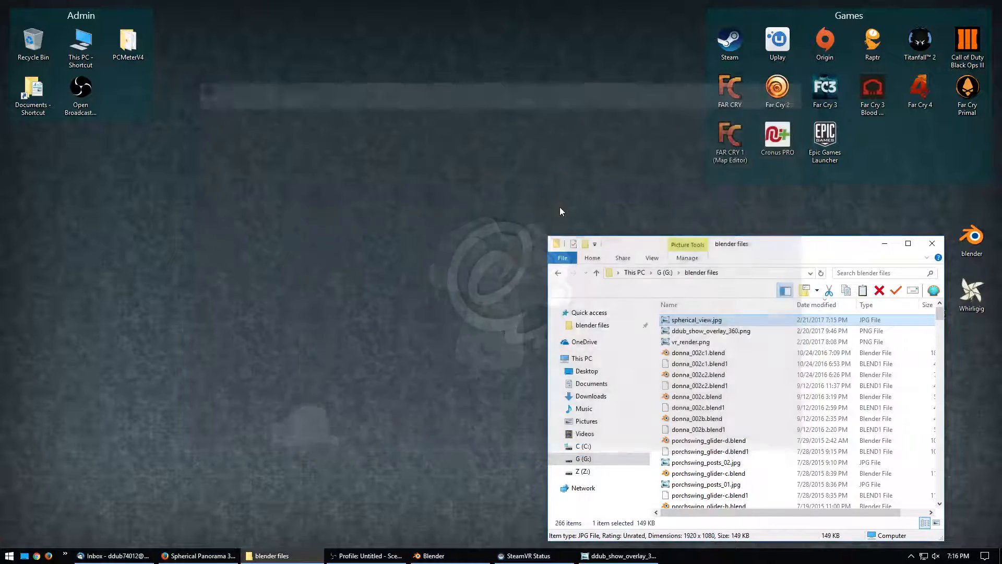
# Switch back to Blender, widen the 3D viewport, and select the camera in top view.
pyautogui.click(433, 555)
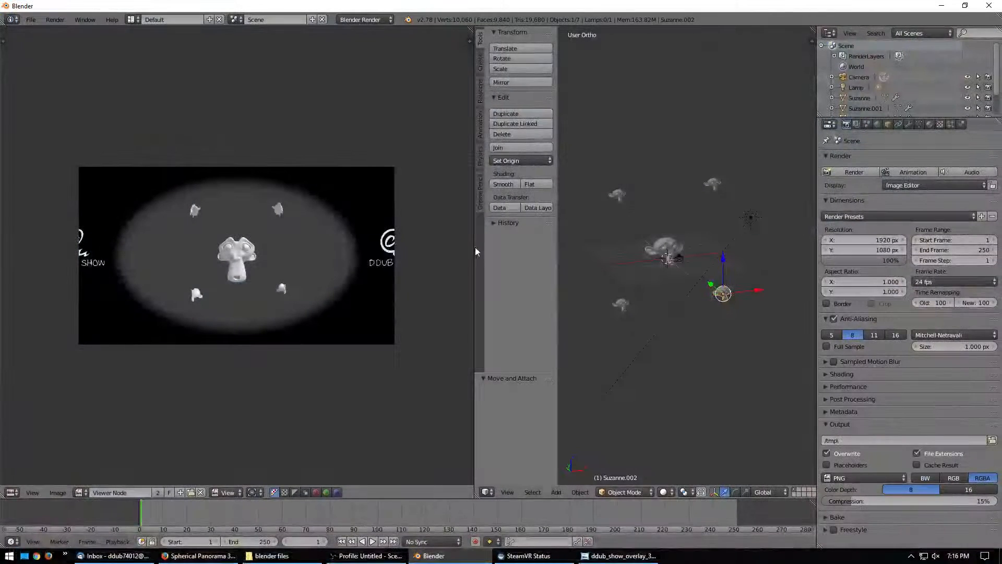
pyautogui.moveTo(473, 247); pyautogui.dragTo(337, 248)
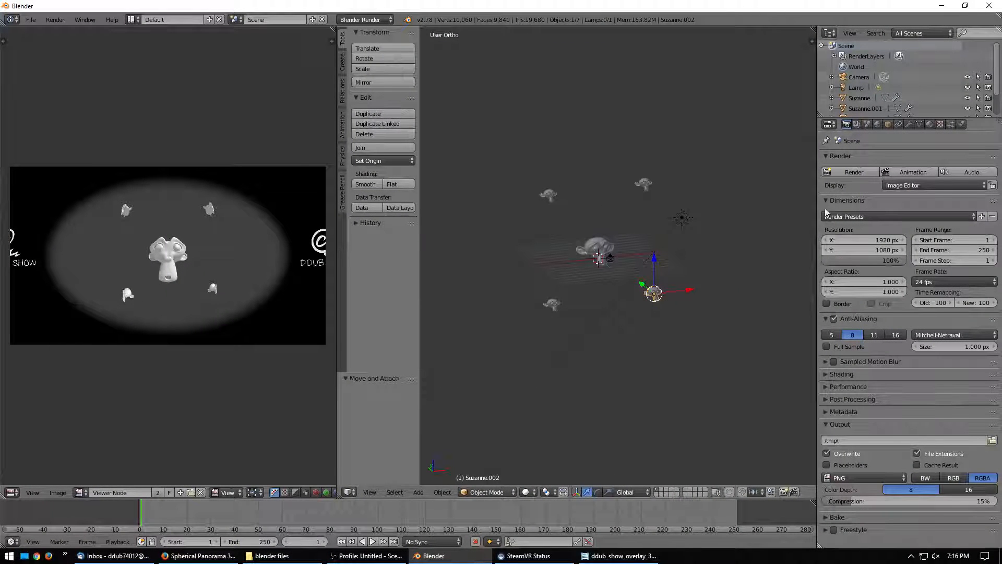
pyautogui.moveTo(657, 301); pyautogui.dragTo(655, 353, button='middle')
pyautogui.scroll(4, 669, 313)
pyautogui.rightClick(669, 344)
pyautogui.press('KP_7')
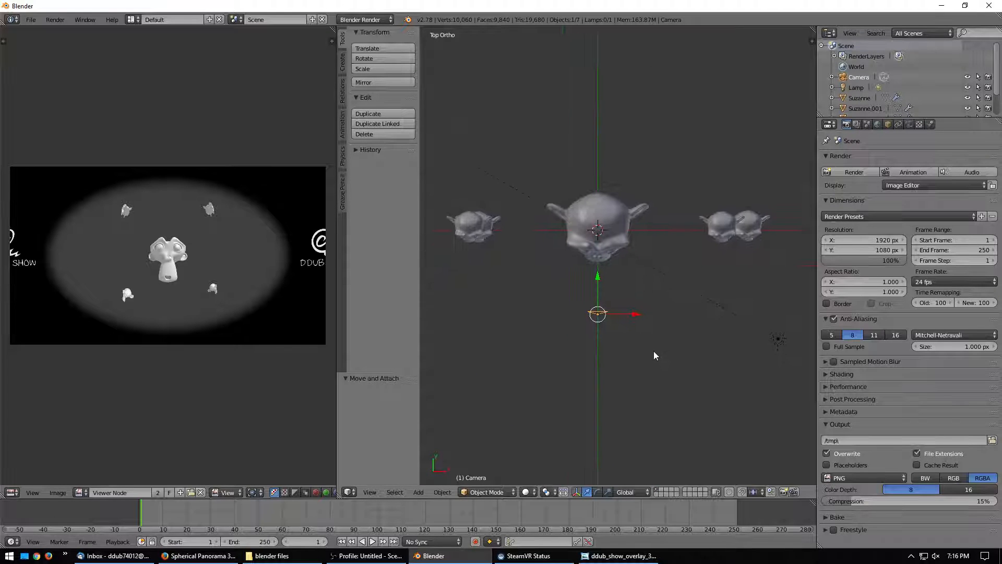
# Enable Views in the render layer settings.
pyautogui.scroll(4, 655, 353)
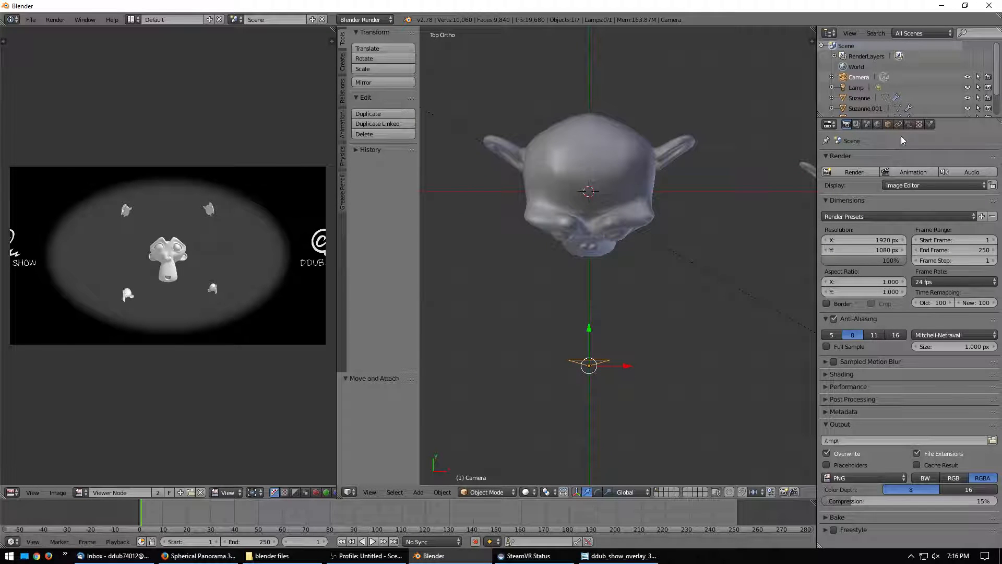
pyautogui.moveTo(571, 326); pyautogui.dragTo(585, 245, button='middle')
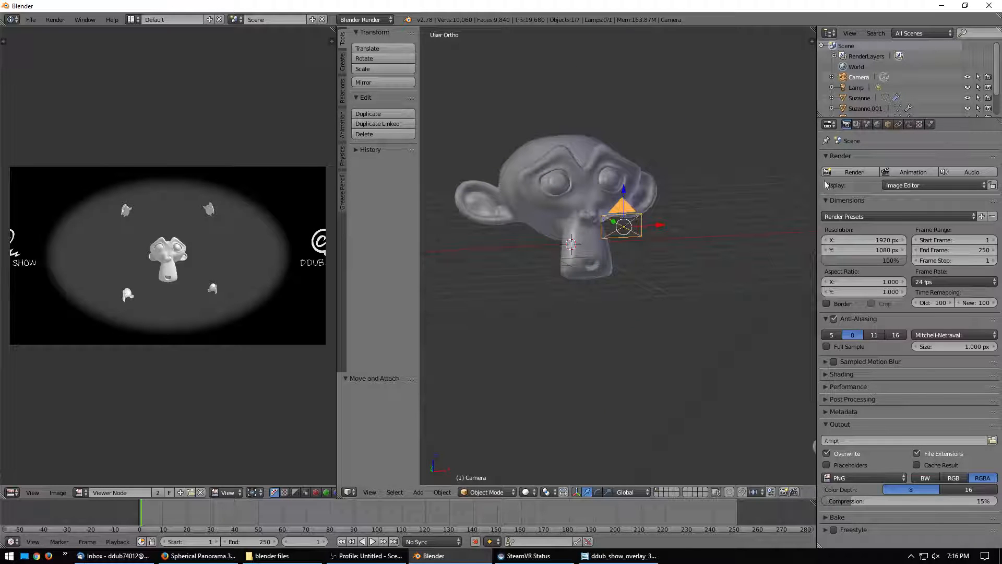
pyautogui.click(858, 125)
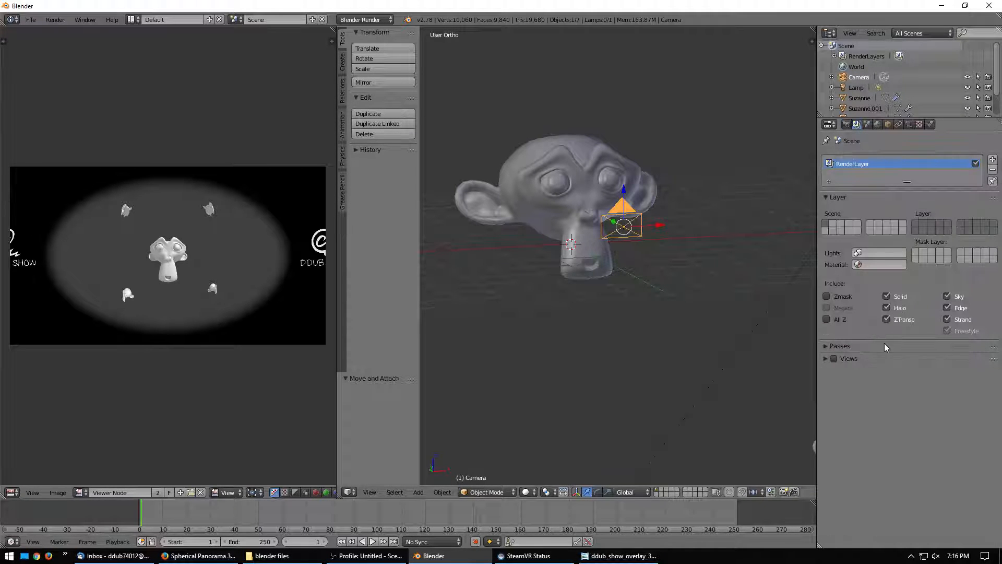
pyautogui.click(834, 360)
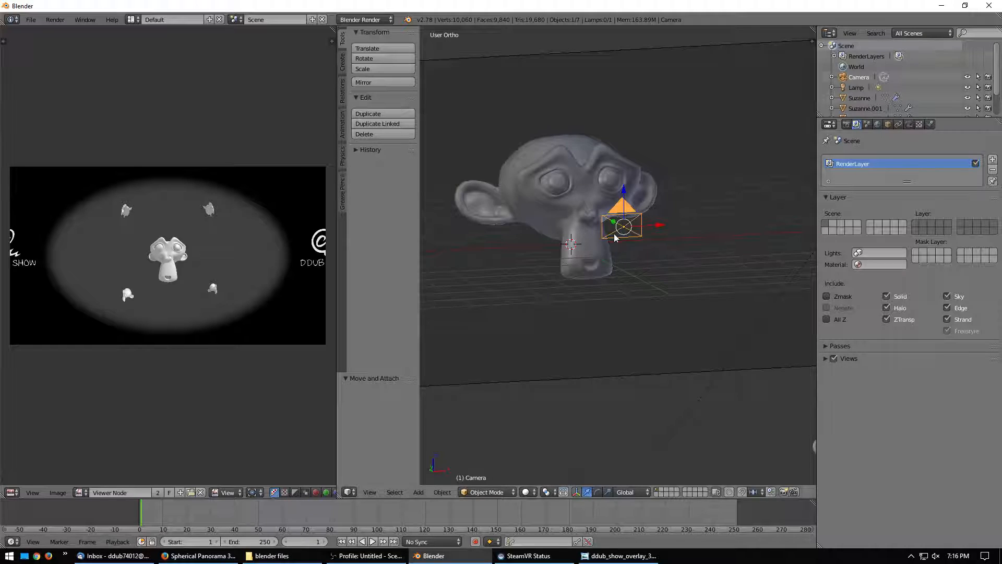
# Set the camera's stereoscopy pivot to Right.
pyautogui.moveTo(767, 224); pyautogui.dragTo(792, 200, button='middle')
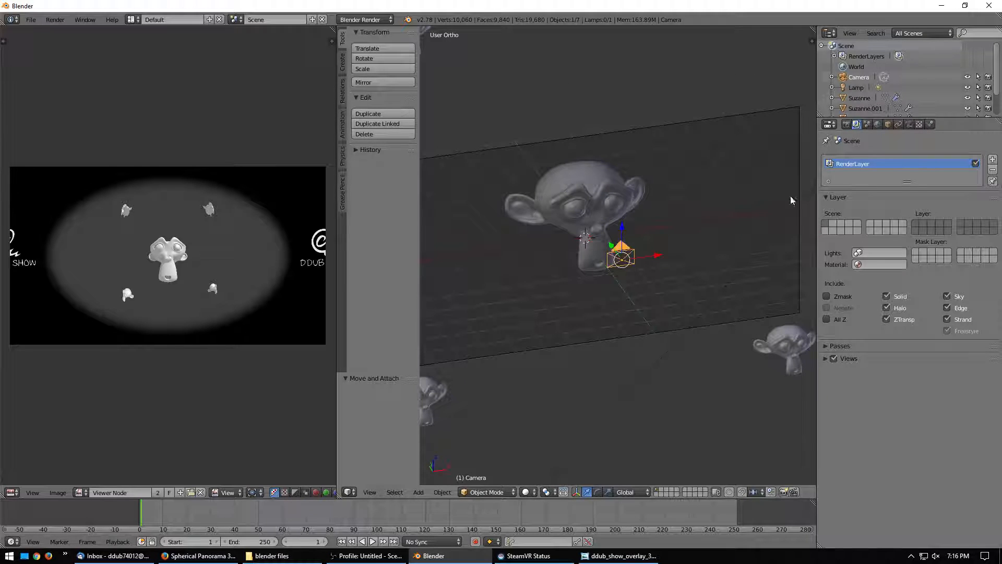
pyautogui.click(909, 124)
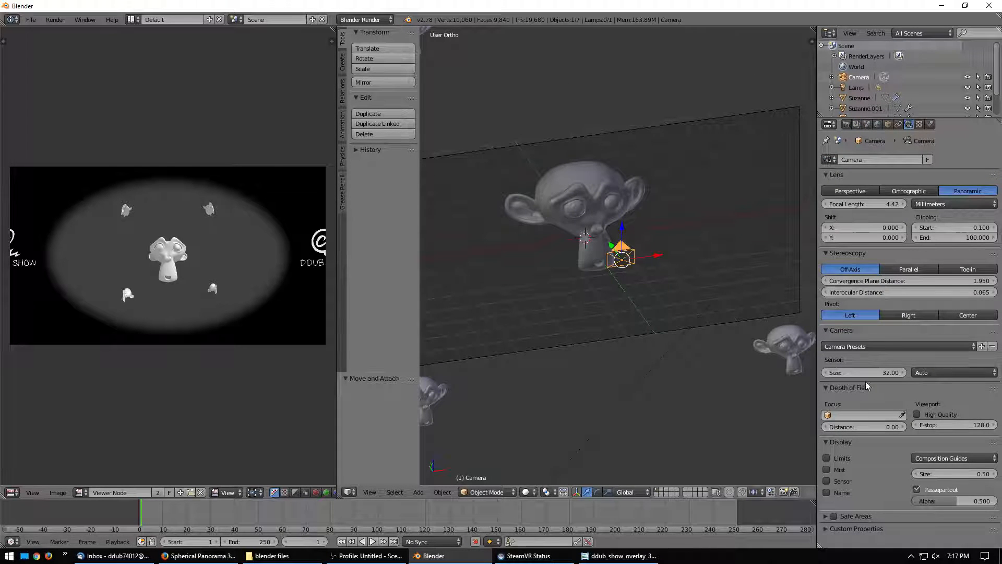
pyautogui.click(847, 124)
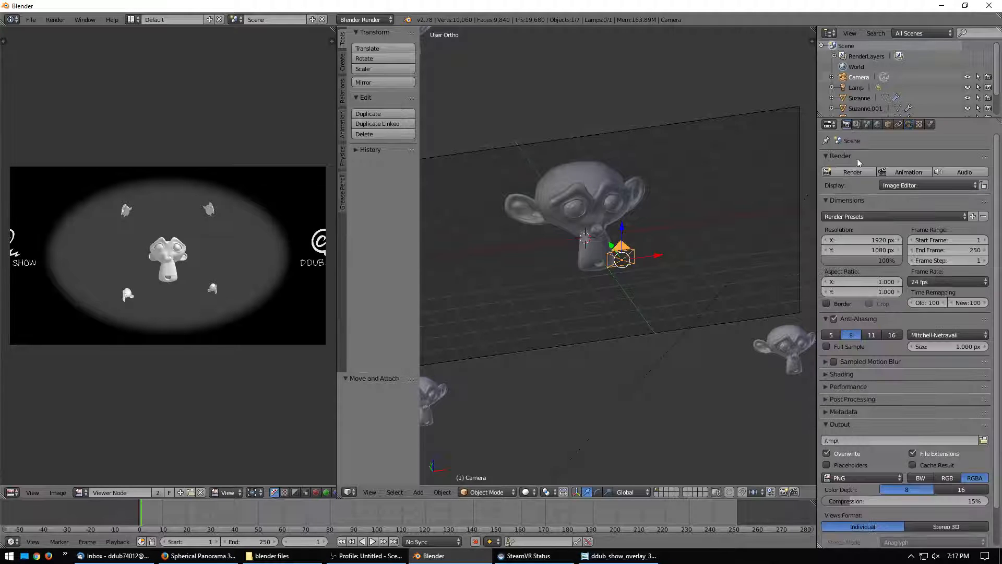
pyautogui.scroll(-1, 876, 428)
pyautogui.click(857, 124)
pyautogui.click(877, 124)
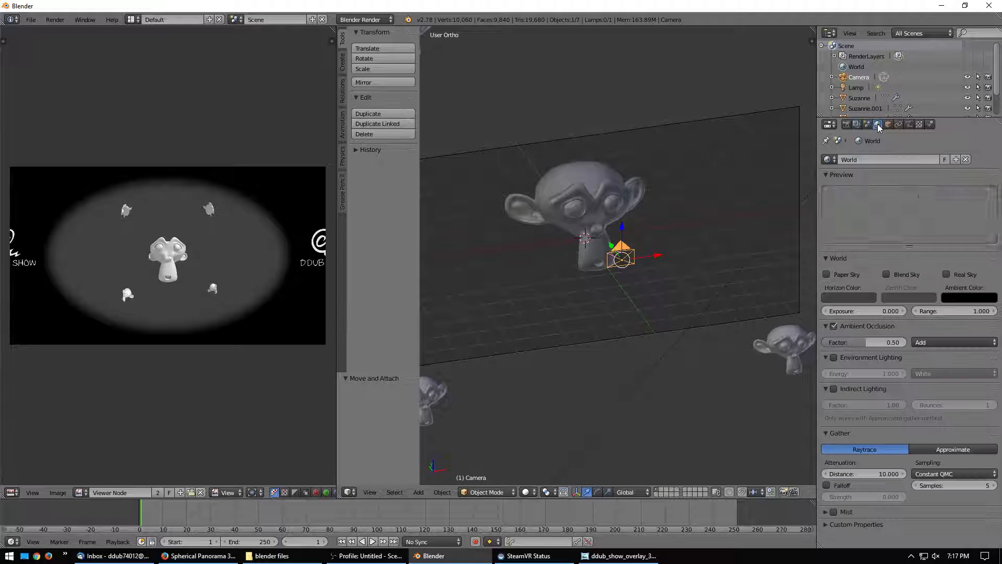
pyautogui.click(909, 125)
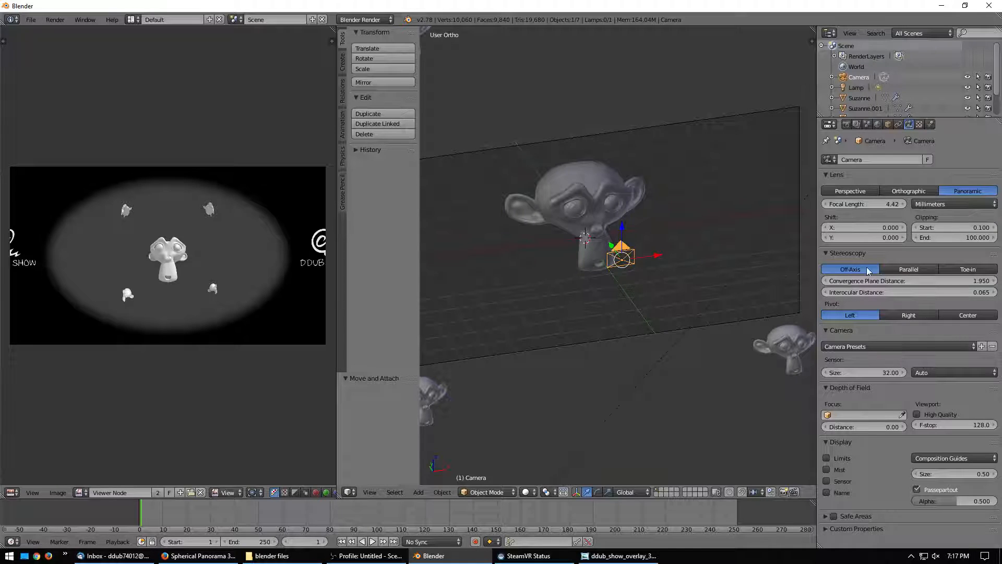
pyautogui.click(907, 313)
# Examine the monkey heads through the camera in stereo and review the views format in the output settings.
pyautogui.press('KP_5')
pyautogui.press('KP_0')
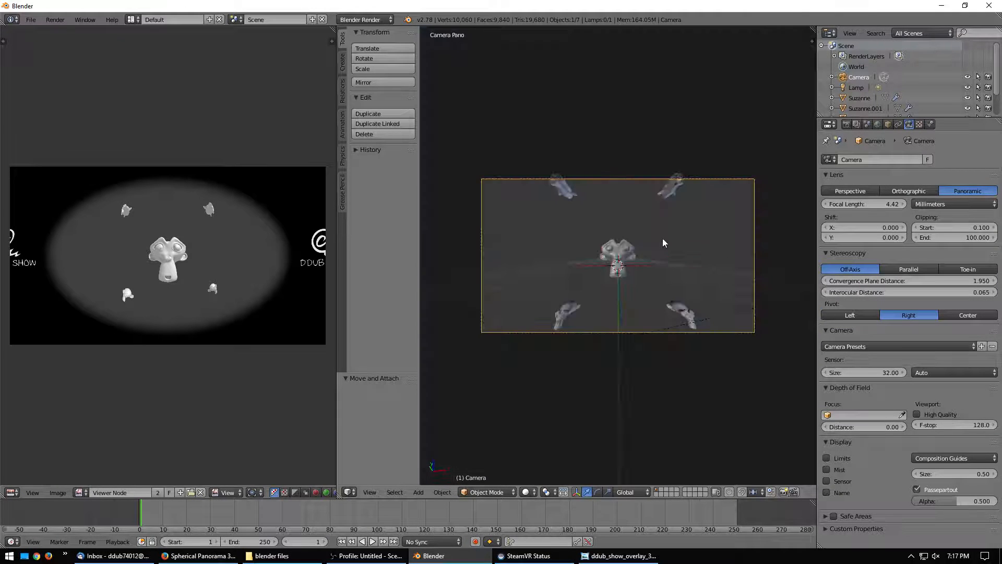
pyautogui.press('Home')
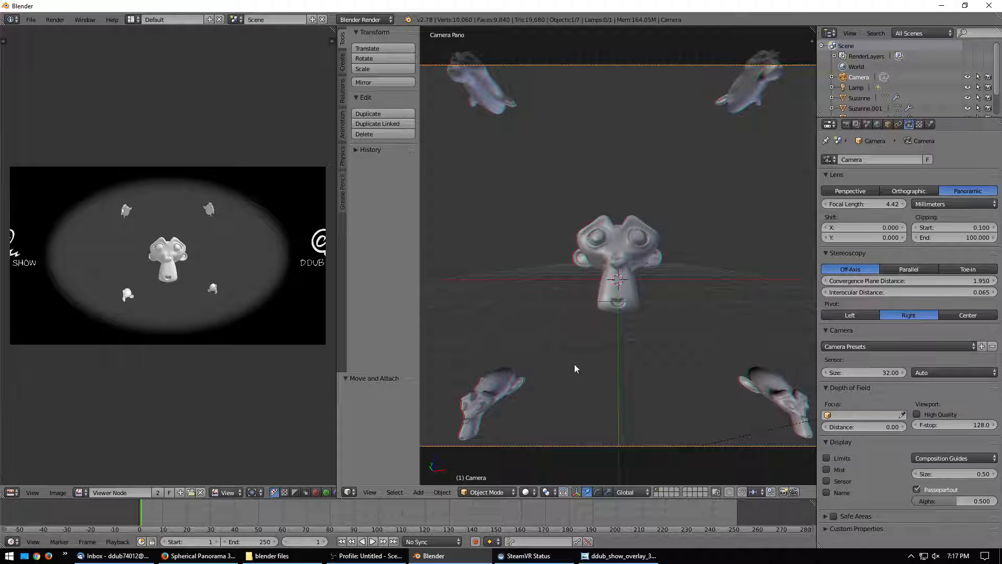
pyautogui.press('KP_0')
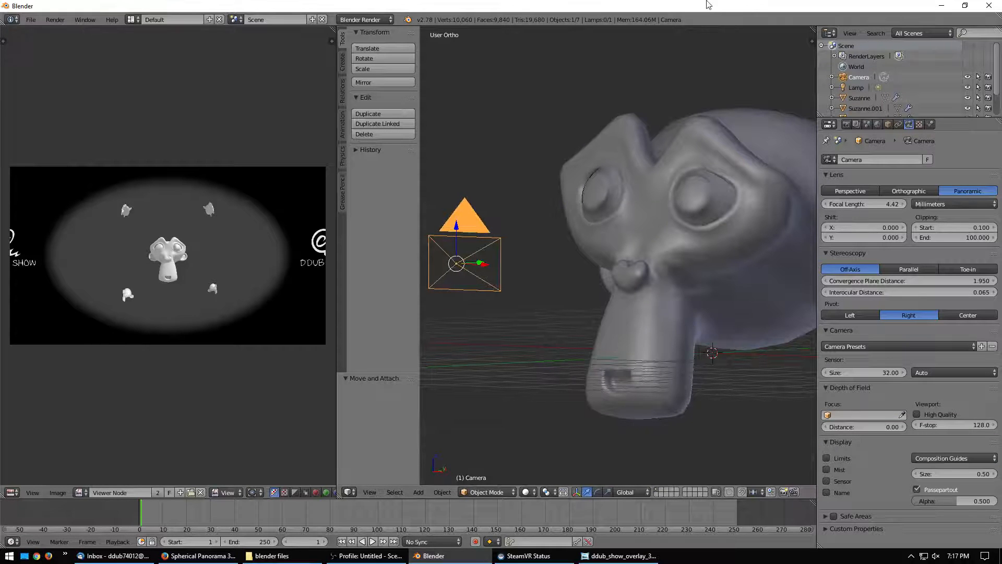
pyautogui.press('KP_3')
pyautogui.press('KP_0')
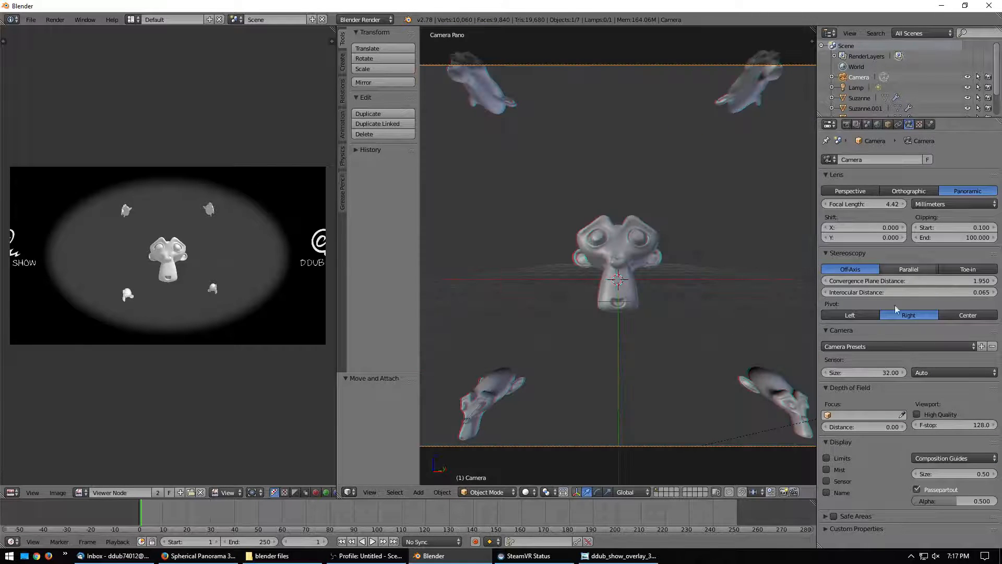
pyautogui.click(847, 124)
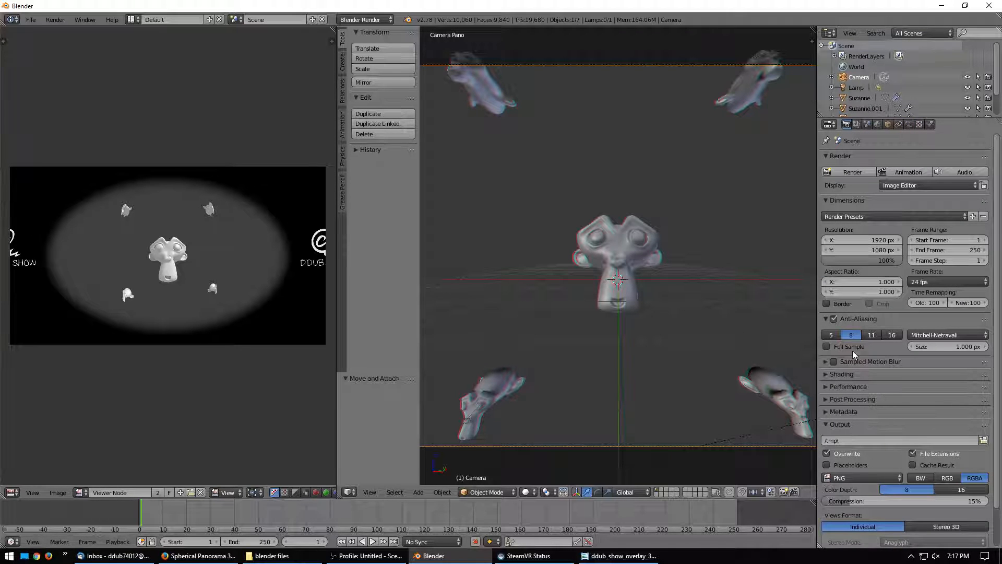
pyautogui.scroll(-2, 869, 350)
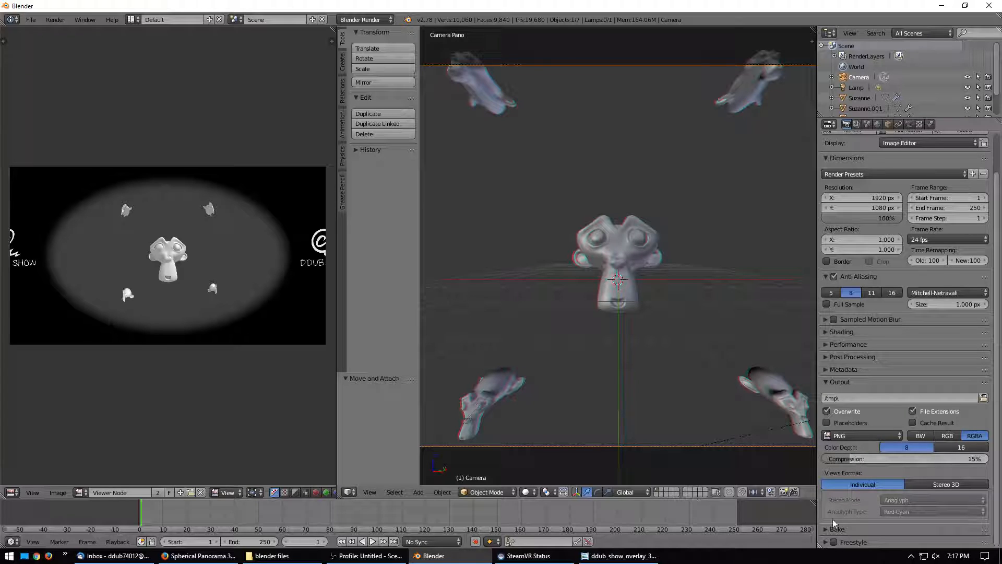
# Compare the Right and 3D display options in the viewport's stereoscopy settings while looking through the camera.
pyautogui.press('n')
pyautogui.scroll(-8, 760, 418)
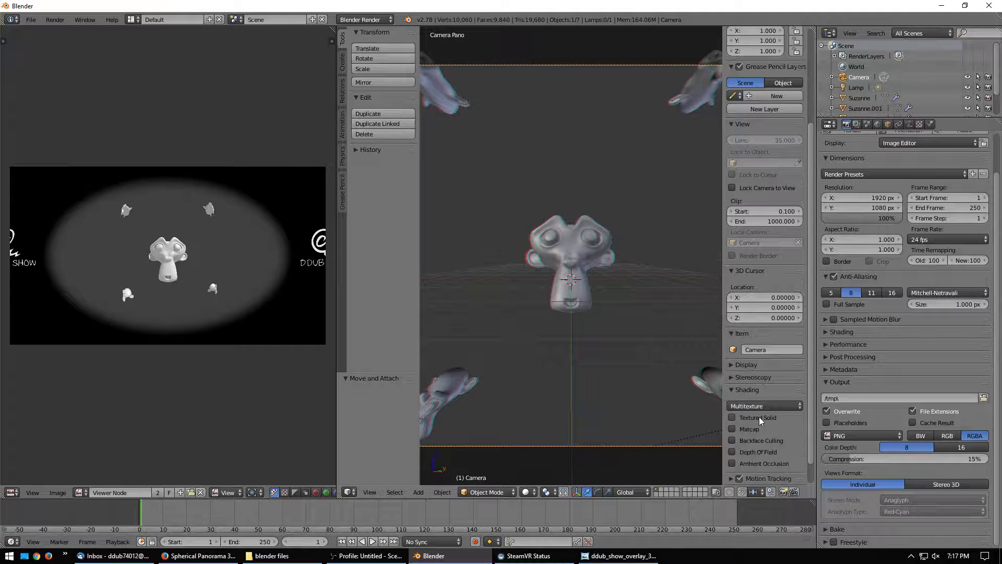
pyautogui.scroll(-1, 761, 420)
pyautogui.click(759, 356)
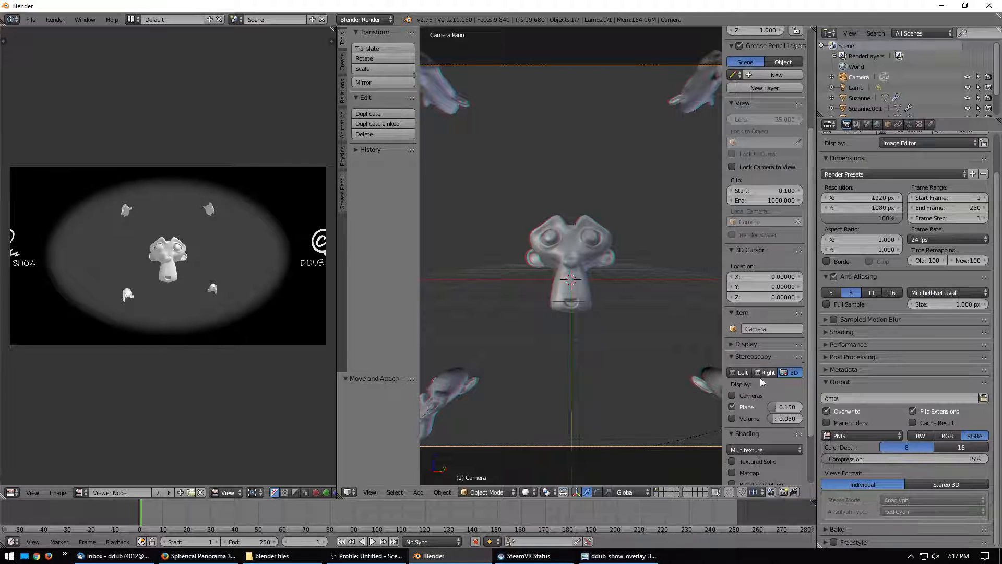
pyautogui.click(766, 373)
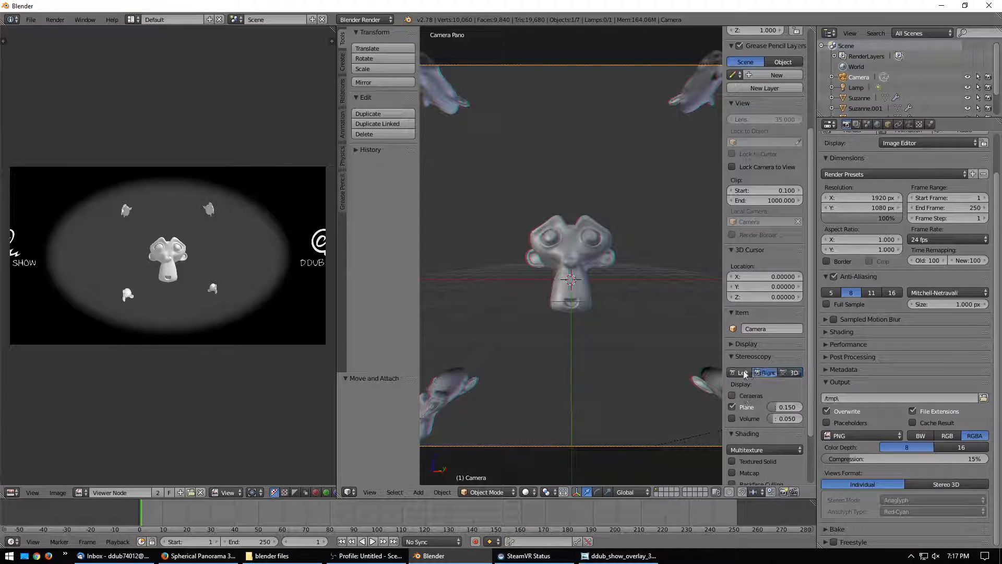
pyautogui.click(791, 374)
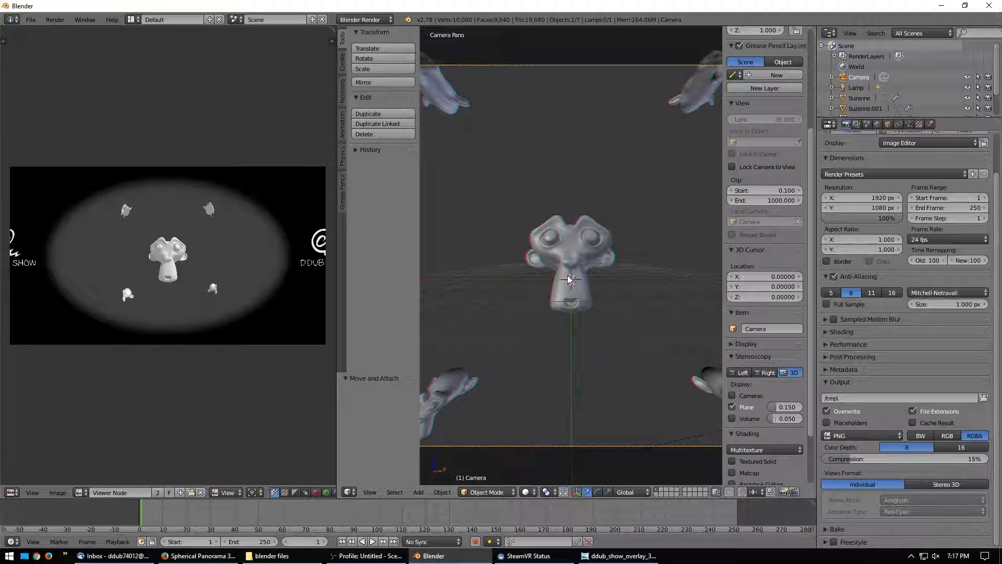
pyautogui.moveTo(568, 278)
pyautogui.keyDown('shift'); pyautogui.mouseDown(button='middle')
pyautogui.moveTo(613, 271)
pyautogui.moveTo(569, 303)
pyautogui.moveTo(562, 285)
pyautogui.mouseUp(button='middle'); pyautogui.keyUp('shift')
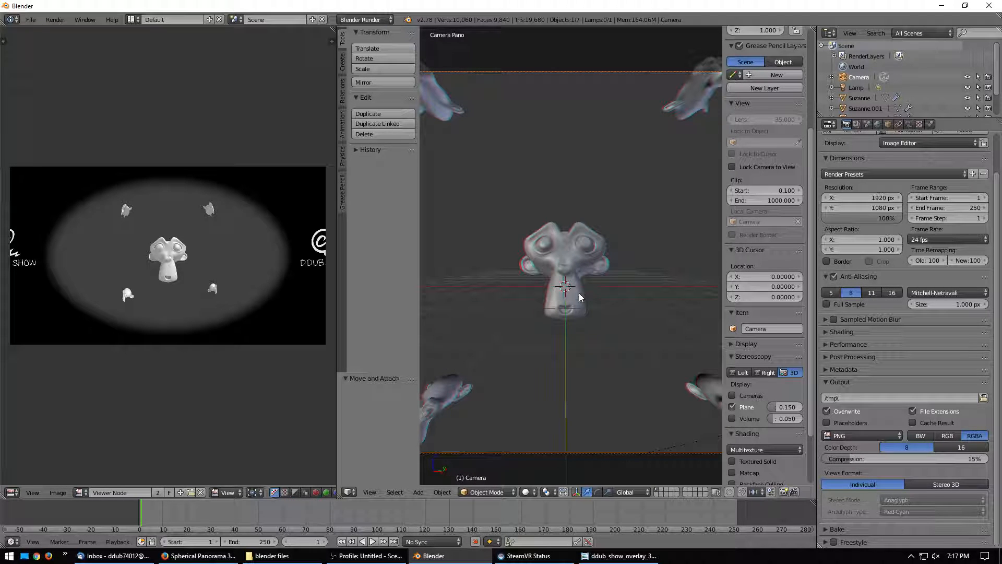
pyautogui.scroll(-2, 580, 297)
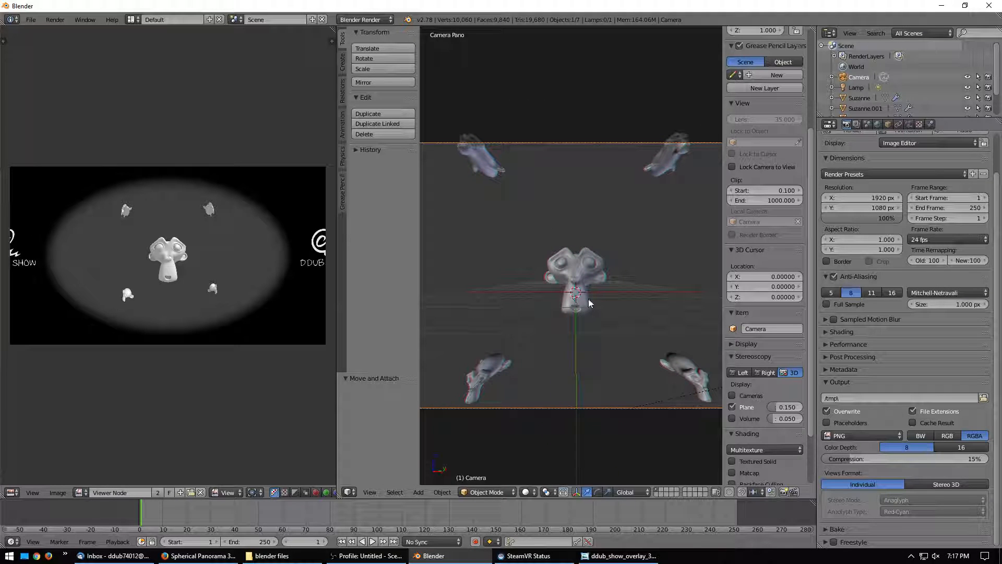
# Disable Views in the render layer settings and show the camera in top view.
pyautogui.click(857, 124)
pyautogui.click(835, 358)
pyautogui.press('KP_0')
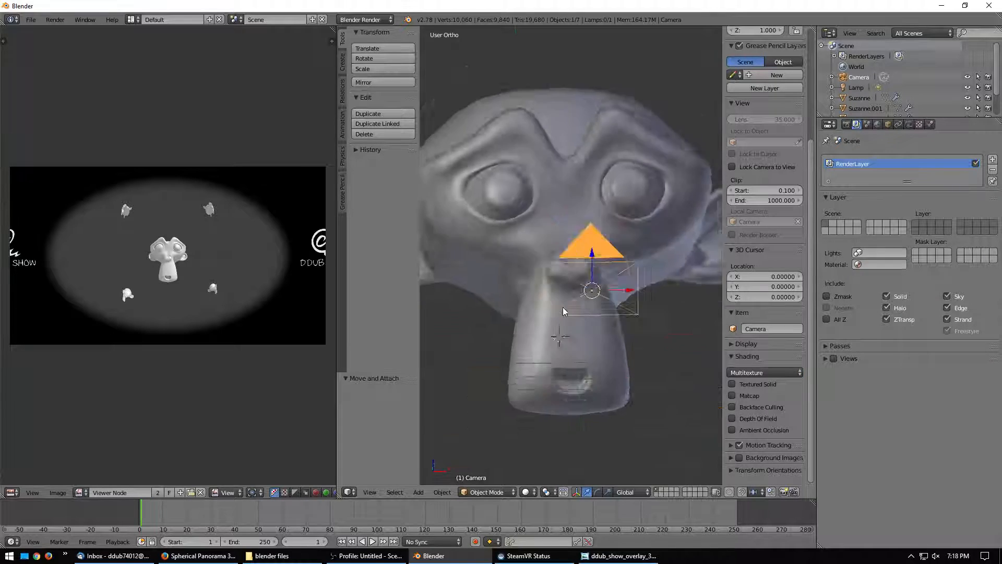
pyautogui.press('KP_7')
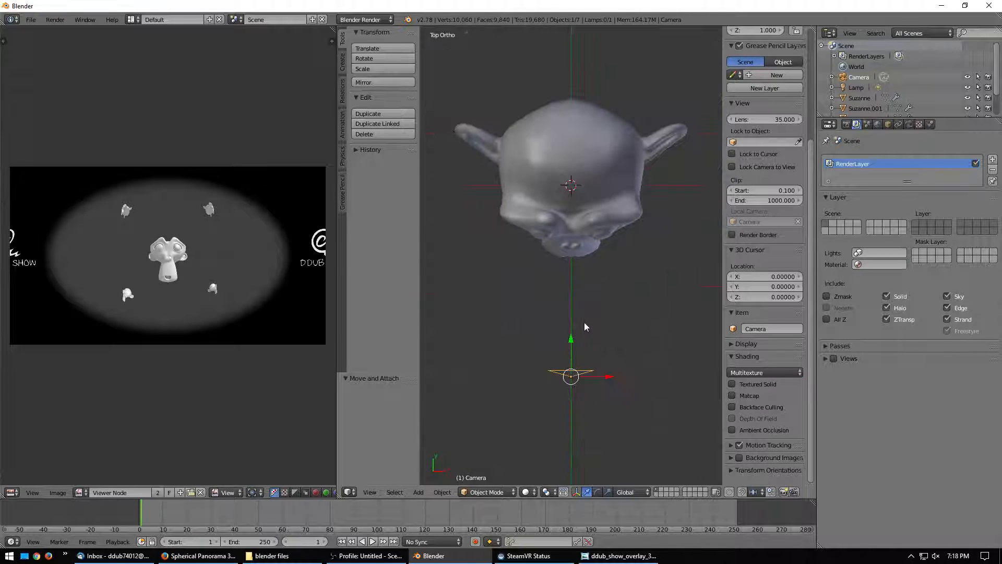
# Rename the scene as Scene.L.
pyautogui.click(279, 20)
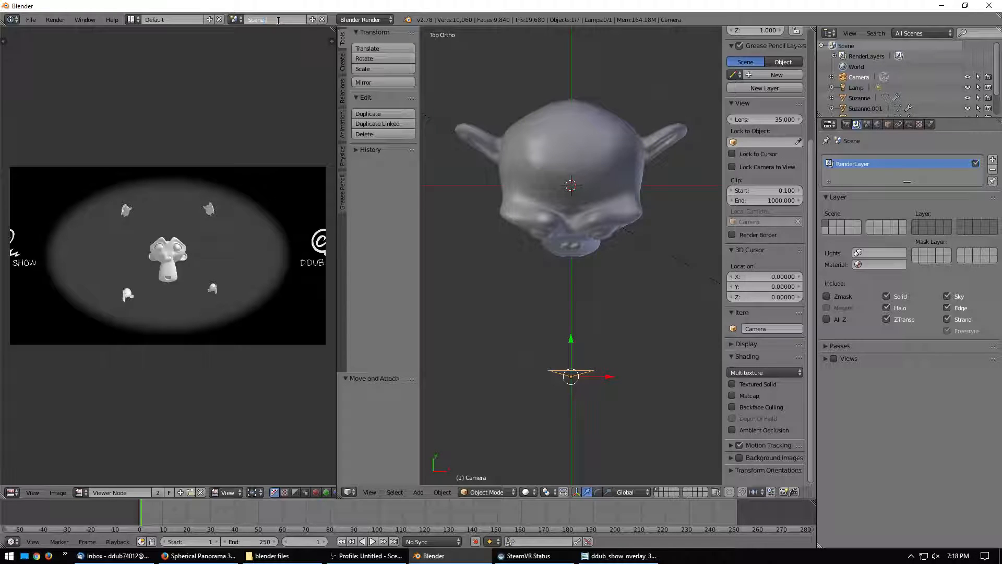
pyautogui.write('.L')
pyautogui.press('Return')
# Move the camera -0.439 along X, and place a duplicate of it 0.933 further along X.
pyautogui.scroll(-5, 580, 256)
pyautogui.scroll(4, 580, 256)
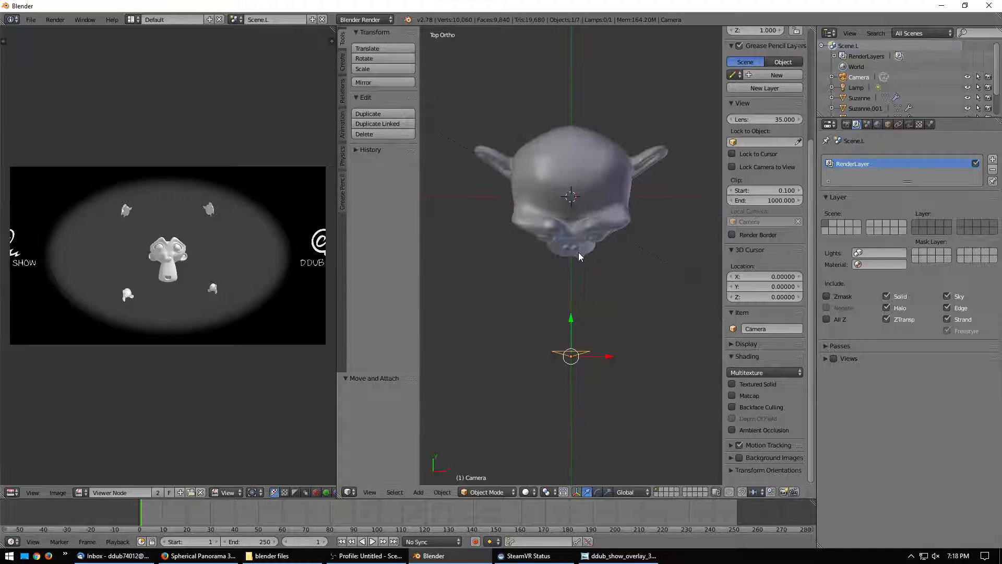
pyautogui.moveTo(610, 359); pyautogui.dragTo(593, 358)
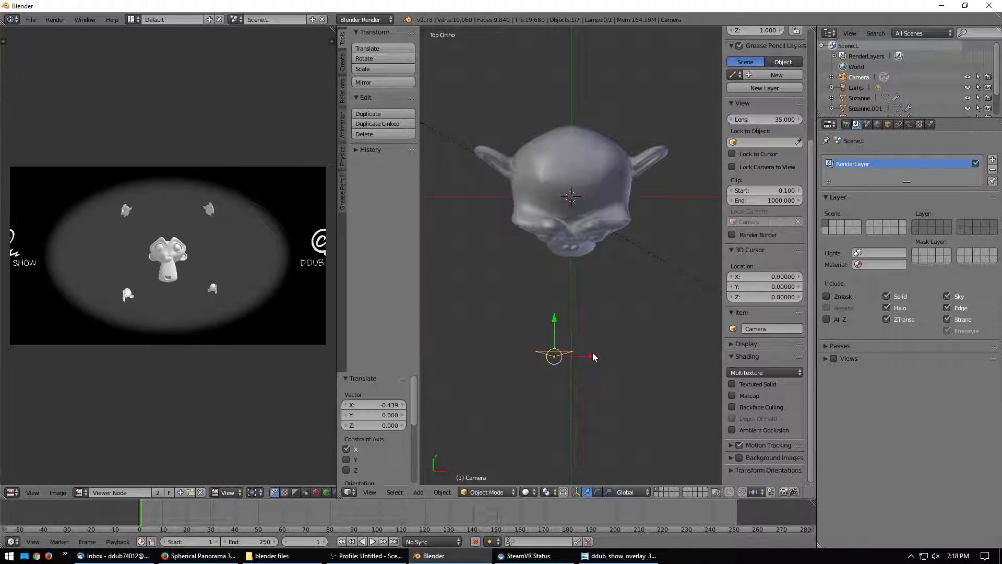
pyautogui.hotkey('shift', 'd')
pyautogui.press('x')
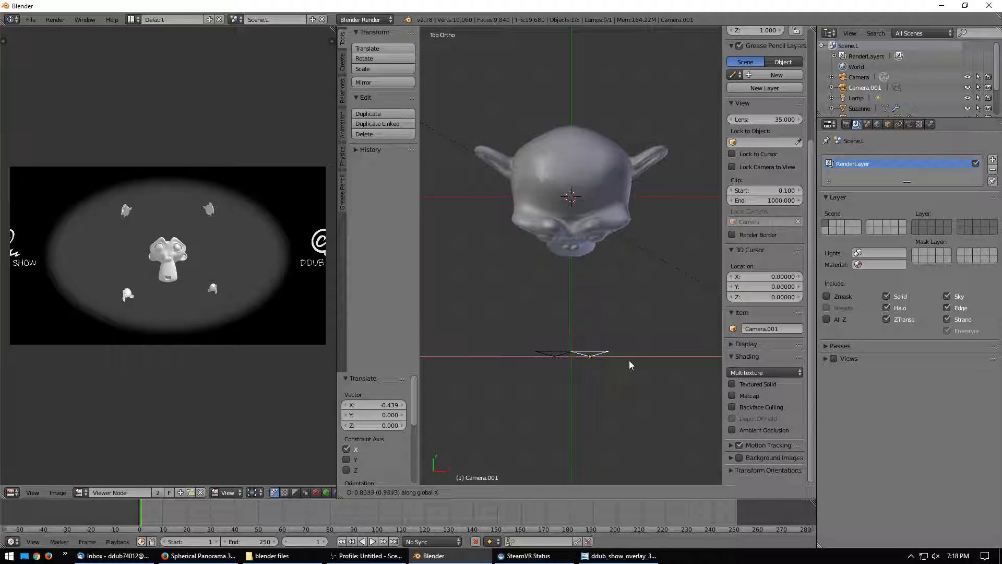
pyautogui.click(627, 363)
# Add an L suffix to the left camera's data name.
pyautogui.moveTo(627, 363); pyautogui.dragTo(608, 330, button='middle')
pyautogui.scroll(2, 636, 331)
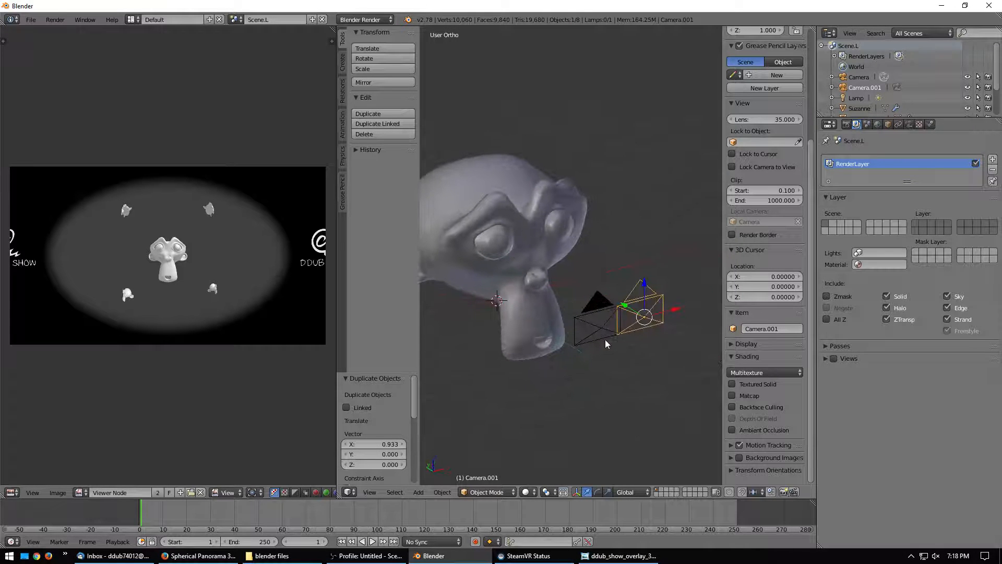
pyautogui.rightClick(600, 326)
pyautogui.click(909, 124)
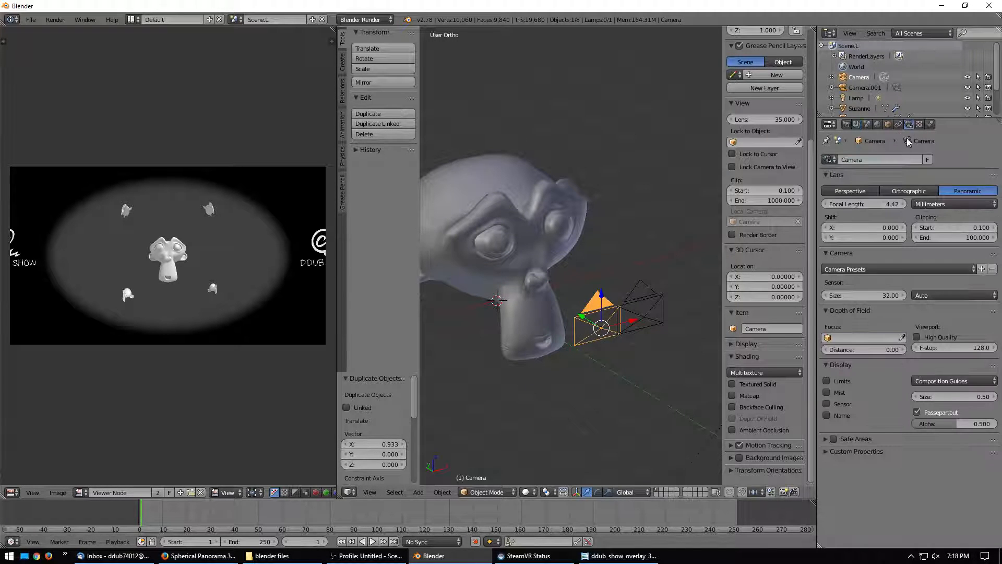
pyautogui.doubleClick(881, 157)
pyautogui.write('>L')
pyautogui.press('Return')
pyautogui.doubleClick(882, 160)
pyautogui.press('Return')
# Rename the right camera's data as Camera.R.
pyautogui.rightClick(639, 307)
pyautogui.click(868, 156)
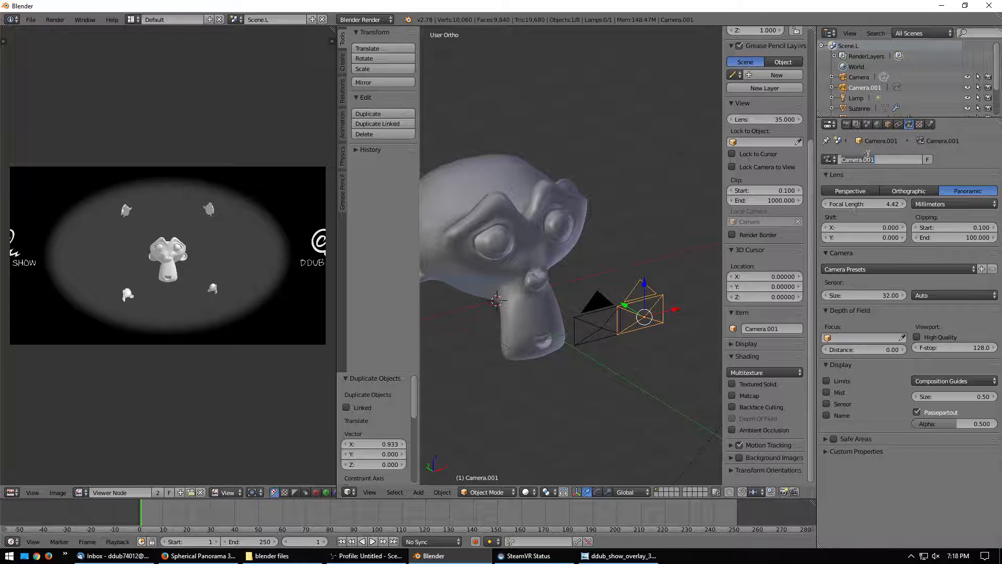
pyautogui.hotkey('ctrl', 'shift', 'Left')
pyautogui.write('R')
pyautogui.press('Return')
# Create a new scene from the current one with Link Object Data and name it Scene.R.
pyautogui.moveTo(574, 309); pyautogui.dragTo(629, 347, button='middle')
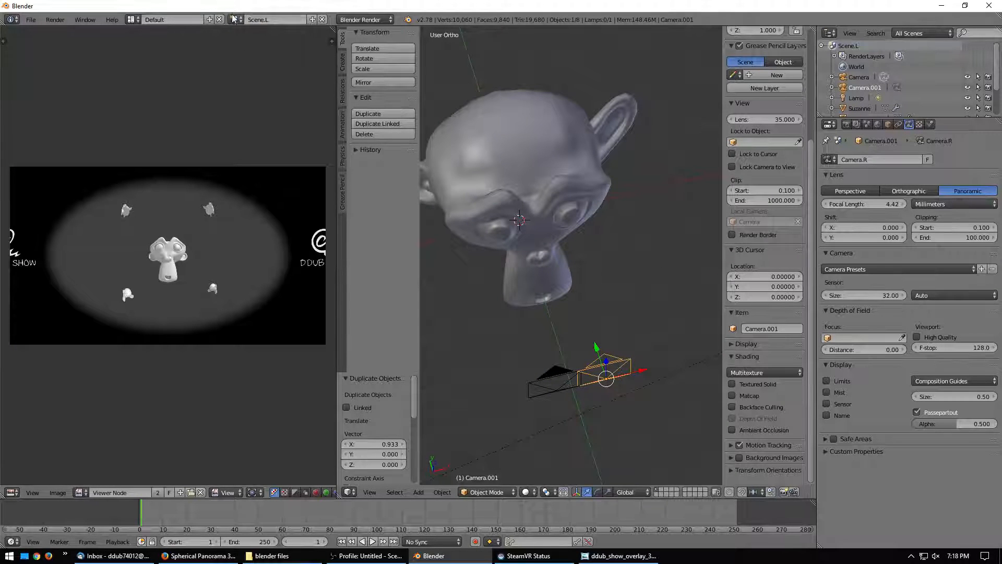
pyautogui.click(311, 21)
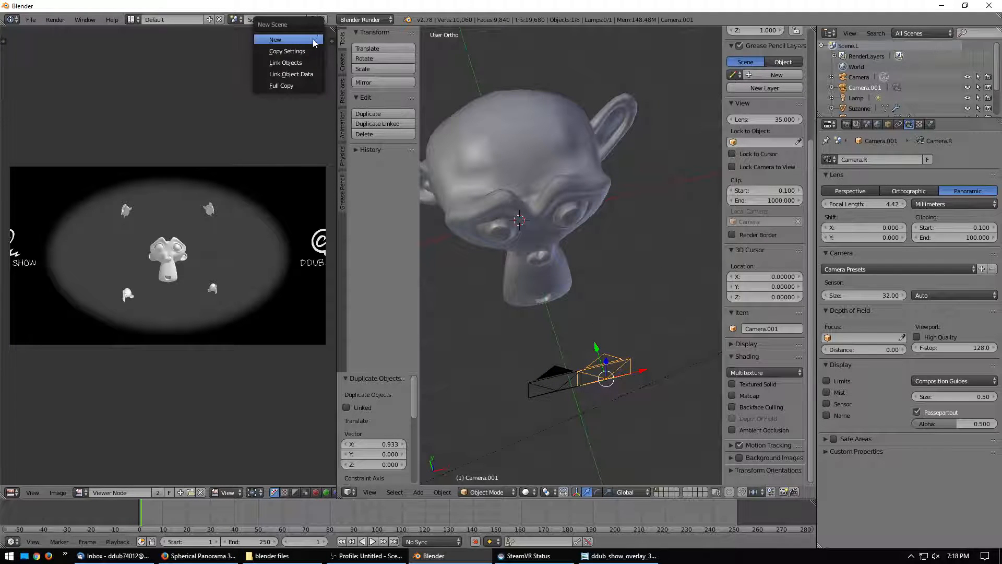
pyautogui.click(287, 75)
pyautogui.click(274, 19)
pyautogui.write('Scene.R')
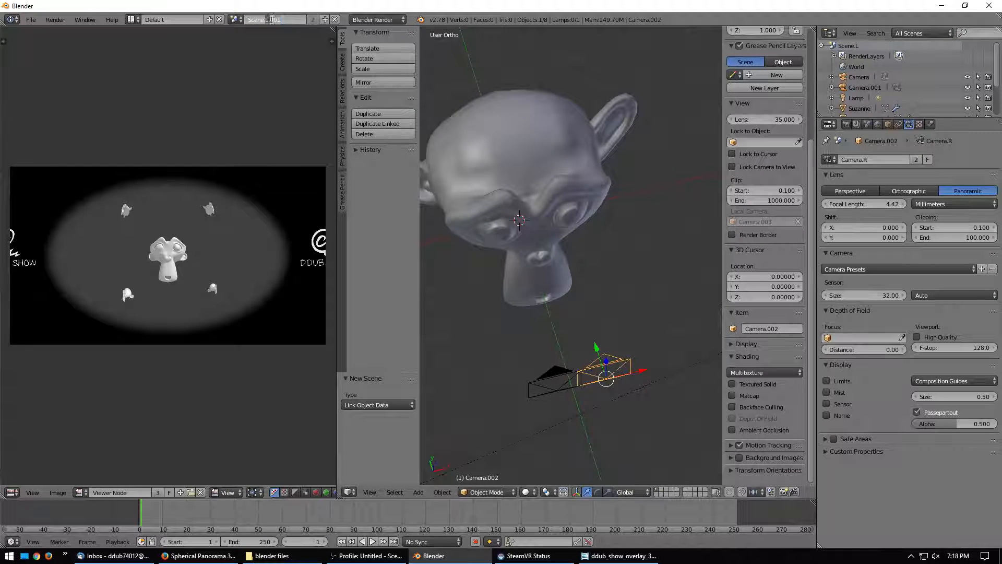
pyautogui.press('Return')
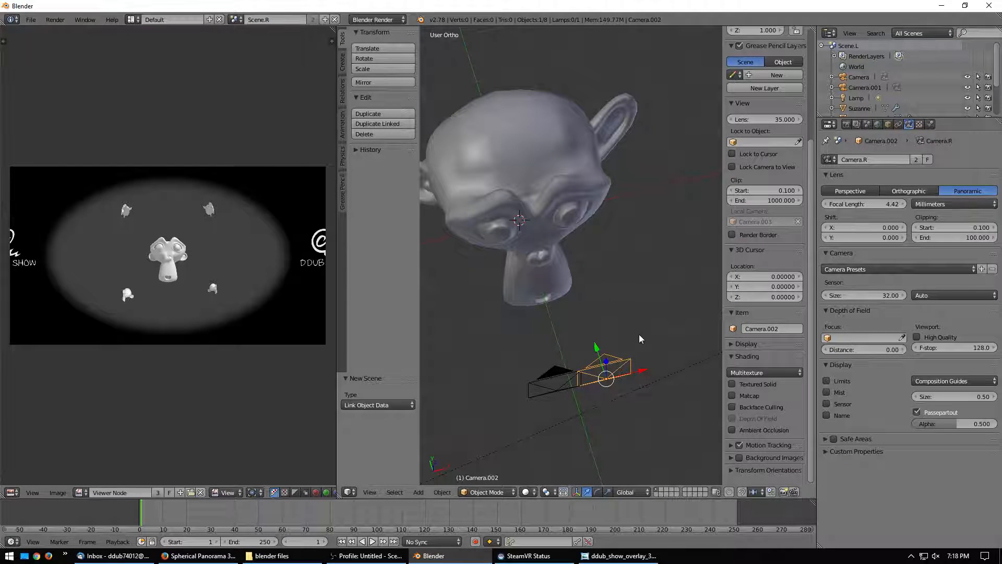
# Make the selected right camera the active camera of Scene.R and fit its frame in the view.
pyautogui.moveTo(641, 339); pyautogui.dragTo(640, 300, button='middle')
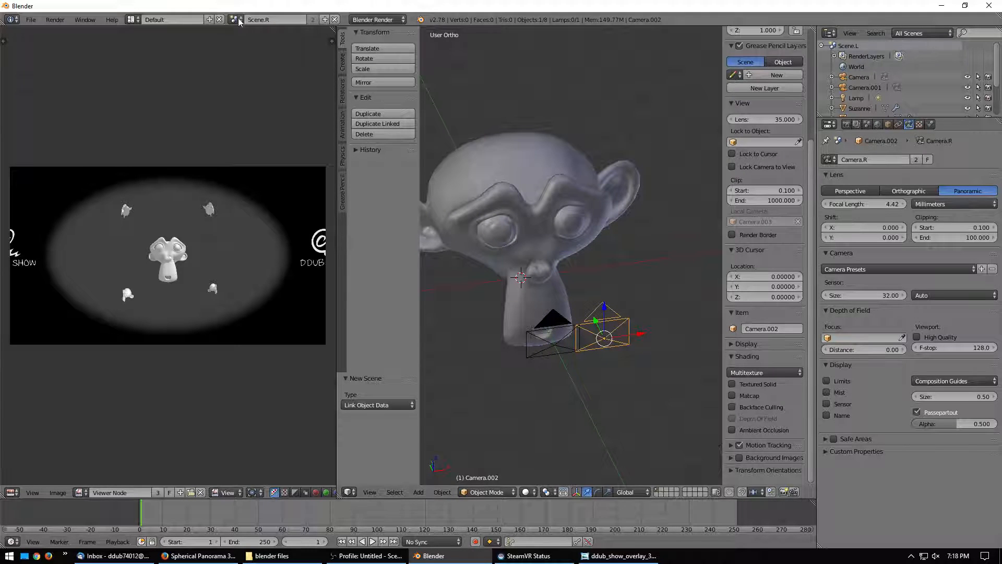
pyautogui.moveTo(569, 244); pyautogui.dragTo(533, 247, button='middle')
pyautogui.press('KP_0')
pyautogui.scroll(-2, 544, 217)
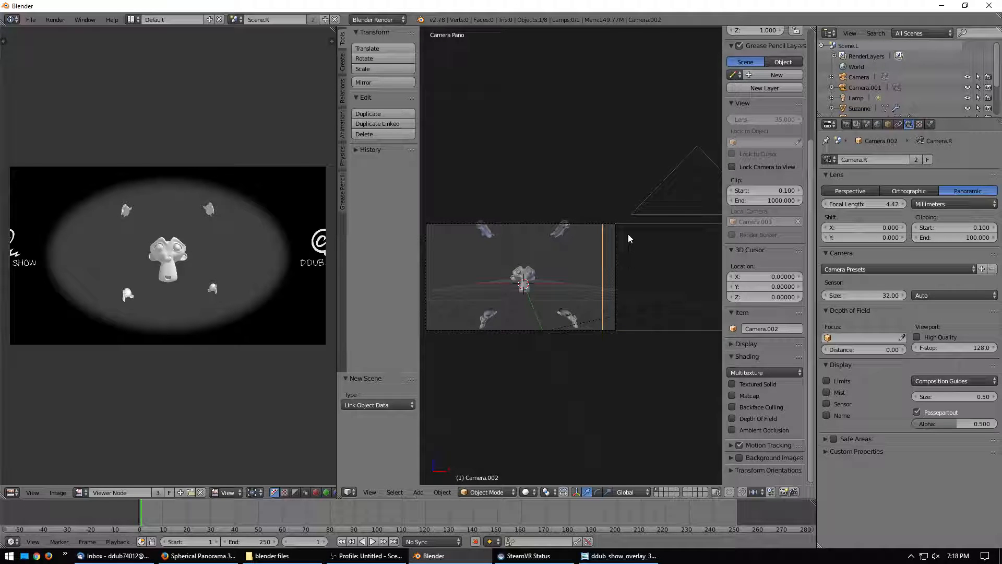
pyautogui.press('ctrl+KP_0')
pyautogui.press('Home')
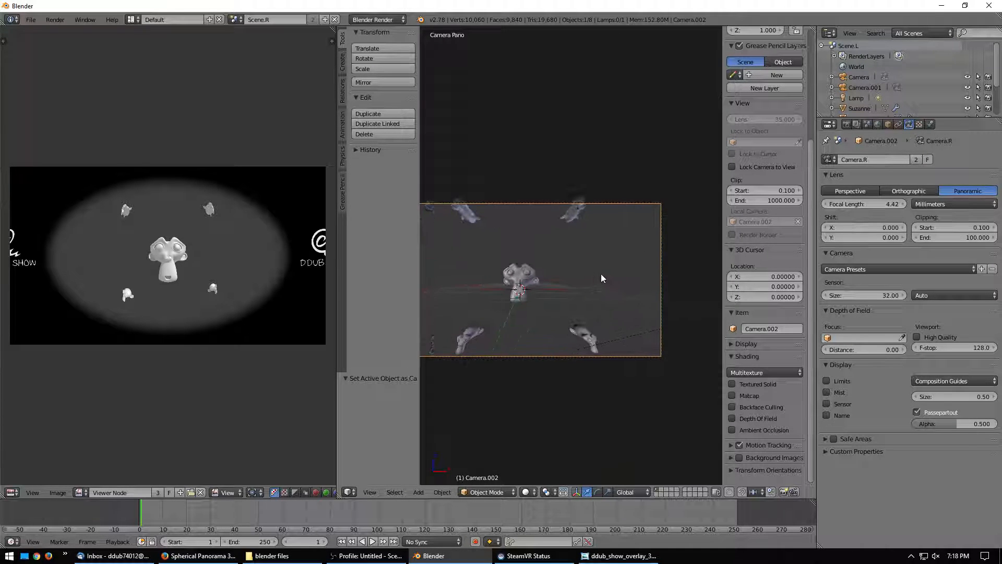
# Switch to Scene.L and back to Scene.R to compare the two camera views.
pyautogui.click(234, 19)
pyautogui.click(242, 36)
pyautogui.click(234, 20)
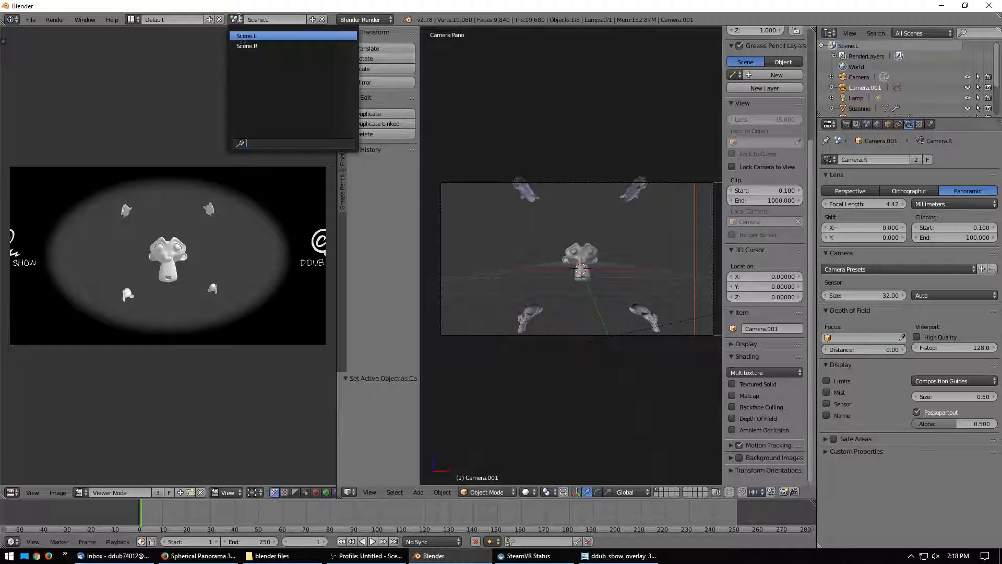
pyautogui.click(245, 44)
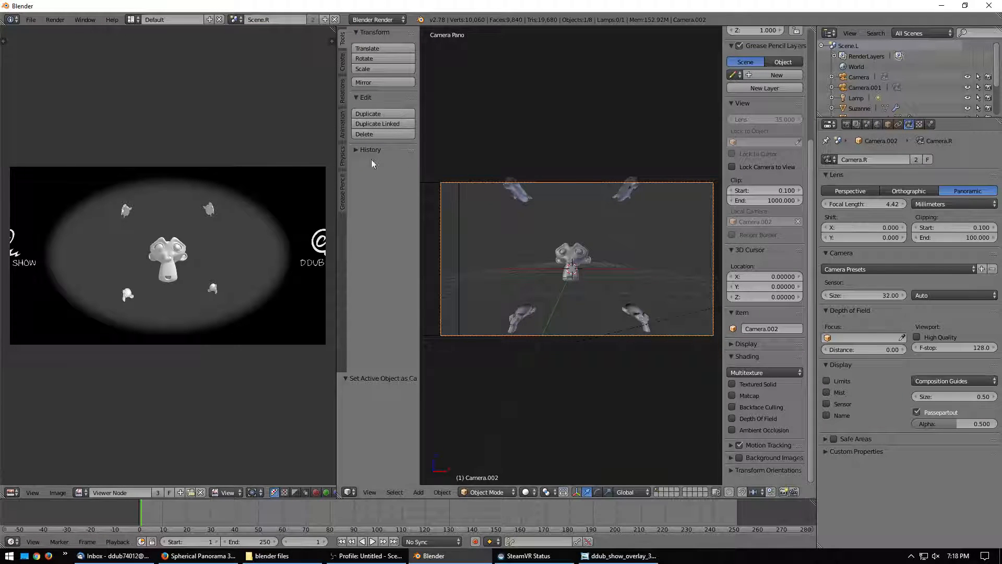
# Replace the rendered image view with the node editor and enlarge its node area to show Scene.R's whole compositing setup.
pyautogui.scroll(-1, 238, 155)
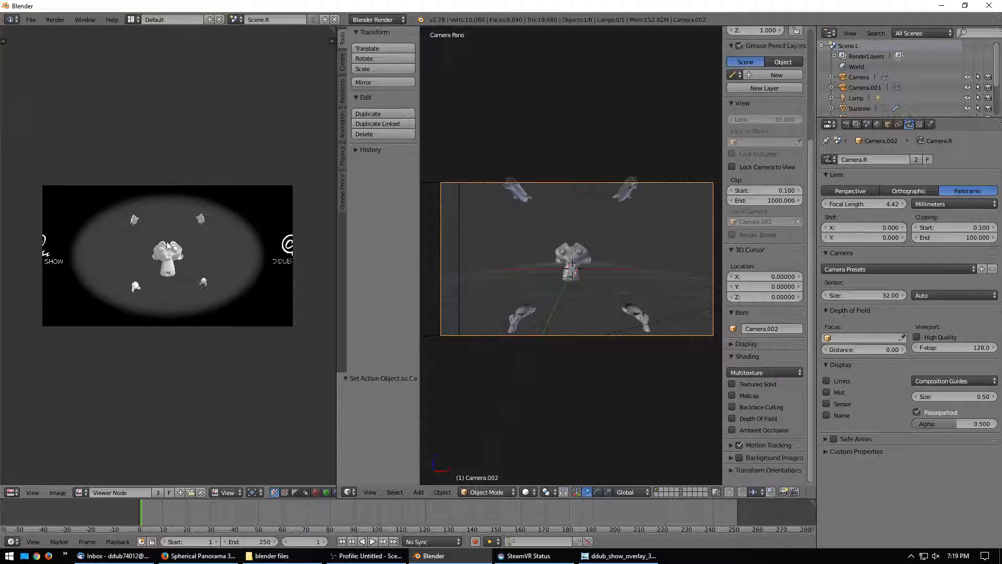
pyautogui.hotkey('shift', 'F3')
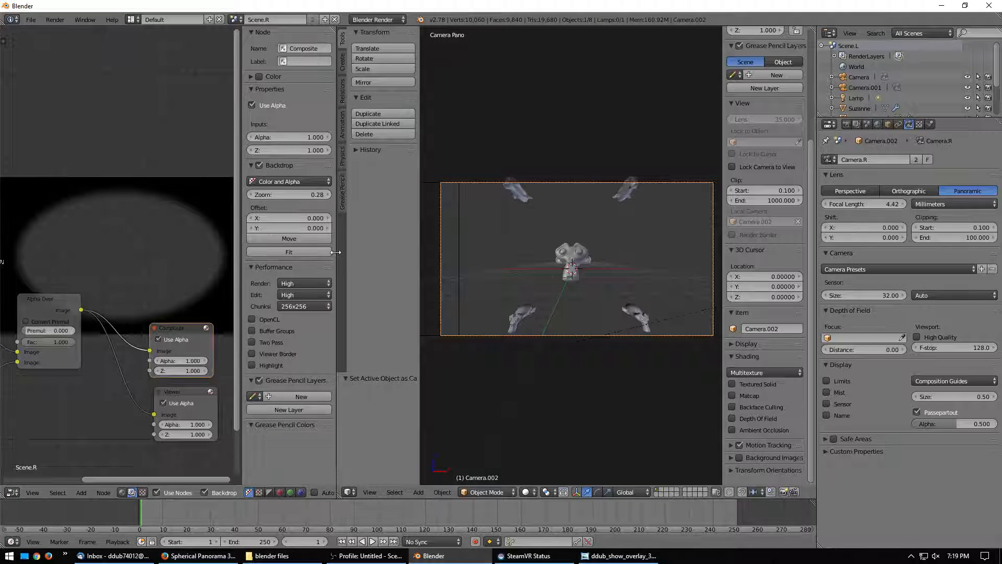
pyautogui.moveTo(337, 250); pyautogui.dragTo(385, 251)
pyautogui.moveTo(290, 266); pyautogui.dragTo(330, 266)
pyautogui.scroll(-2, 280, 303)
pyautogui.moveTo(214, 261); pyautogui.dragTo(171, 250, button='middle')
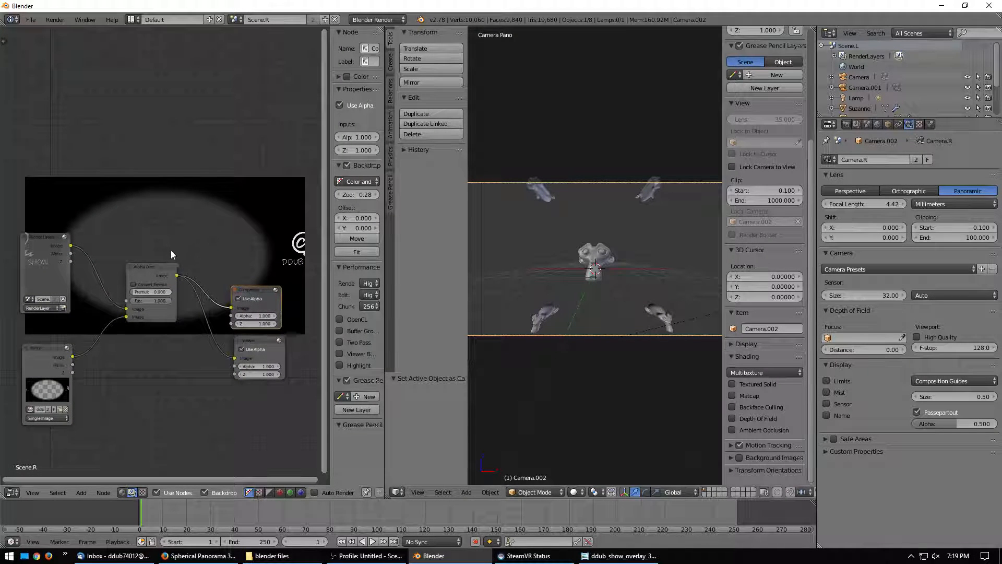
# Widen the Render Layers node and set its source scene to Scene.L.
pyautogui.moveTo(70, 272); pyautogui.dragTo(84, 274)
pyautogui.click(30, 309)
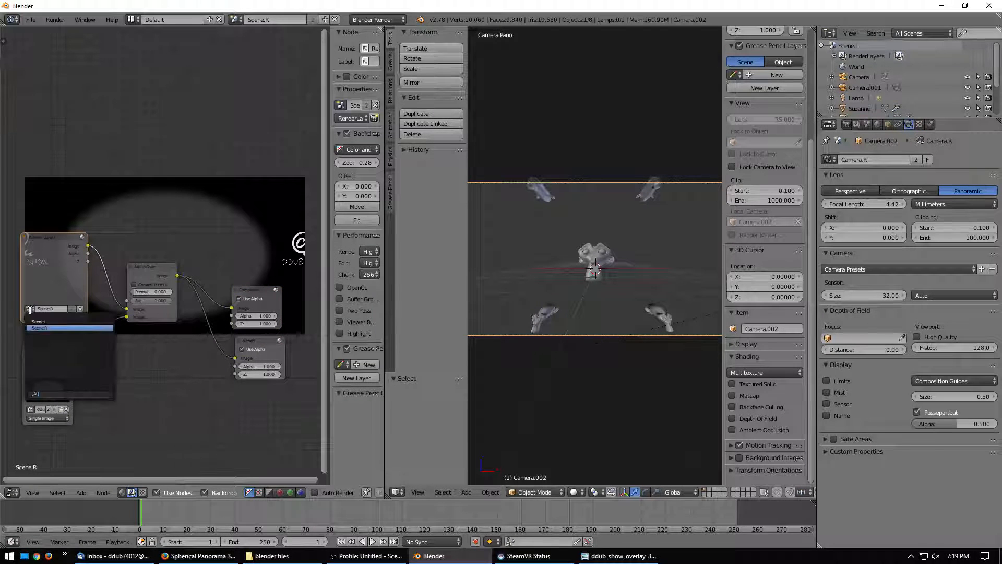
pyautogui.click(53, 324)
# Spread out the Render Layers and overlay Image nodes, leaving free space between them before the Alpha Over node.
pyautogui.moveTo(129, 254); pyautogui.dragTo(159, 205, button='middle')
pyautogui.moveTo(72, 185); pyautogui.dragTo(34, 172)
pyautogui.moveTo(68, 298); pyautogui.dragTo(48, 390)
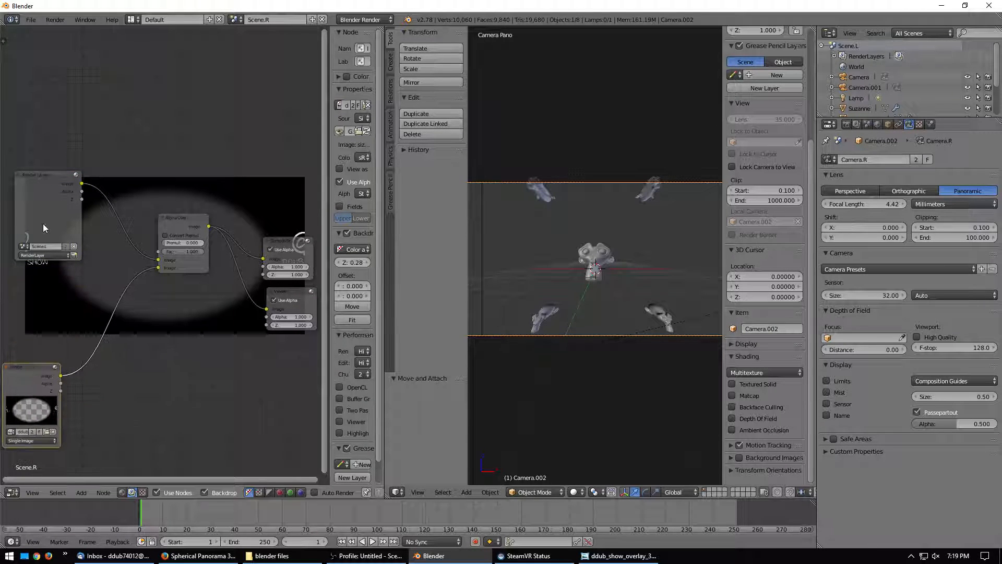
pyautogui.moveTo(41, 173); pyautogui.dragTo(27, 153)
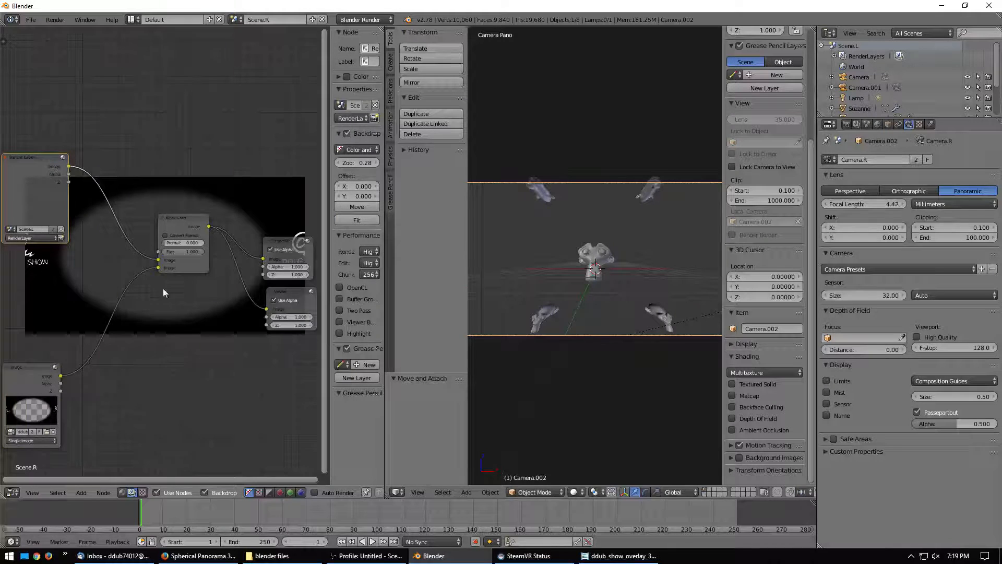
# Duplicate the Scene.L Render Layers node, place the copy above the Image node, and assign it to Scene.R.
pyautogui.keyDown('ctrl'); pyautogui.hscroll(-5, 163, 289); pyautogui.keyUp('ctrl')
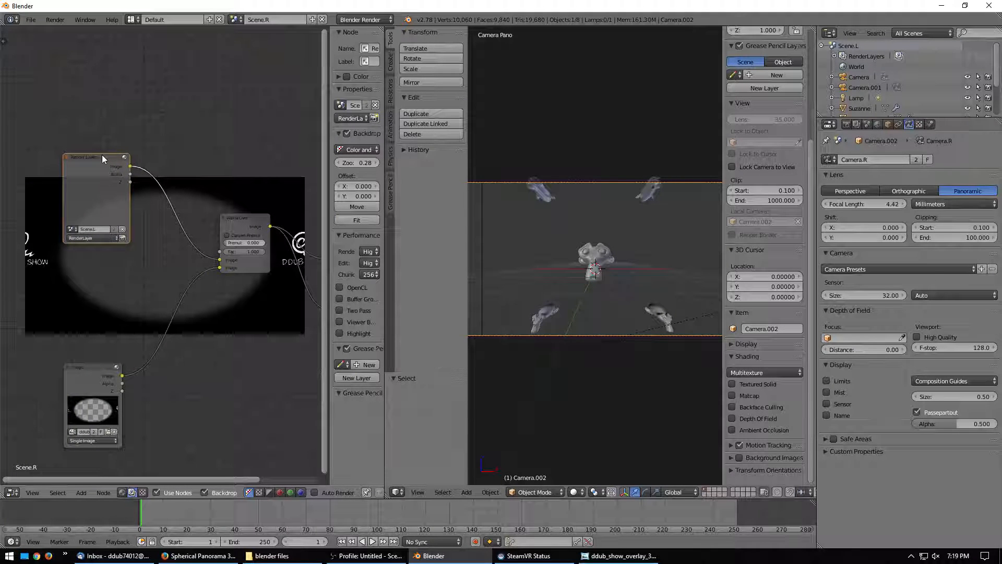
pyautogui.moveTo(102, 155); pyautogui.dragTo(92, 134)
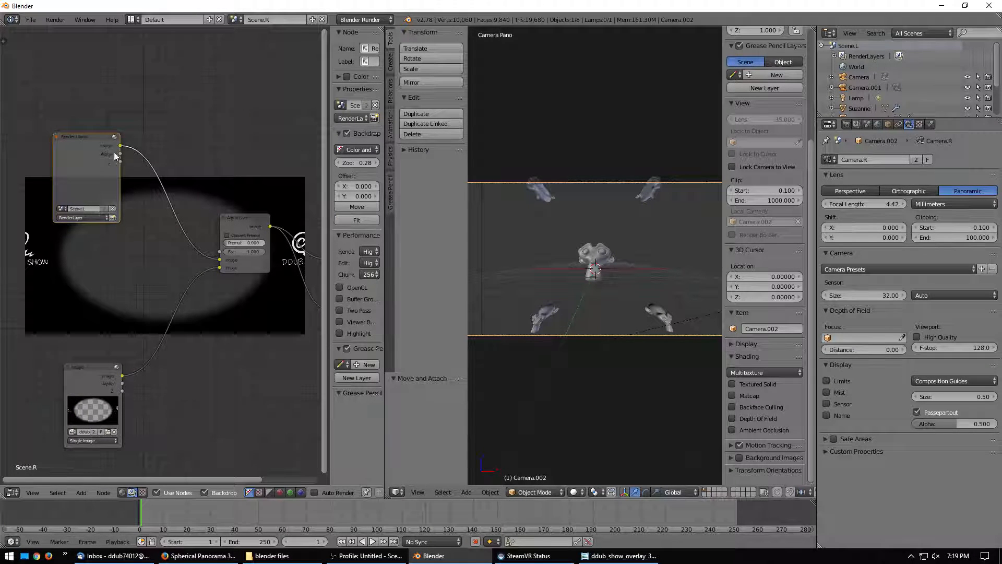
pyautogui.hotkey('shift', 'd')
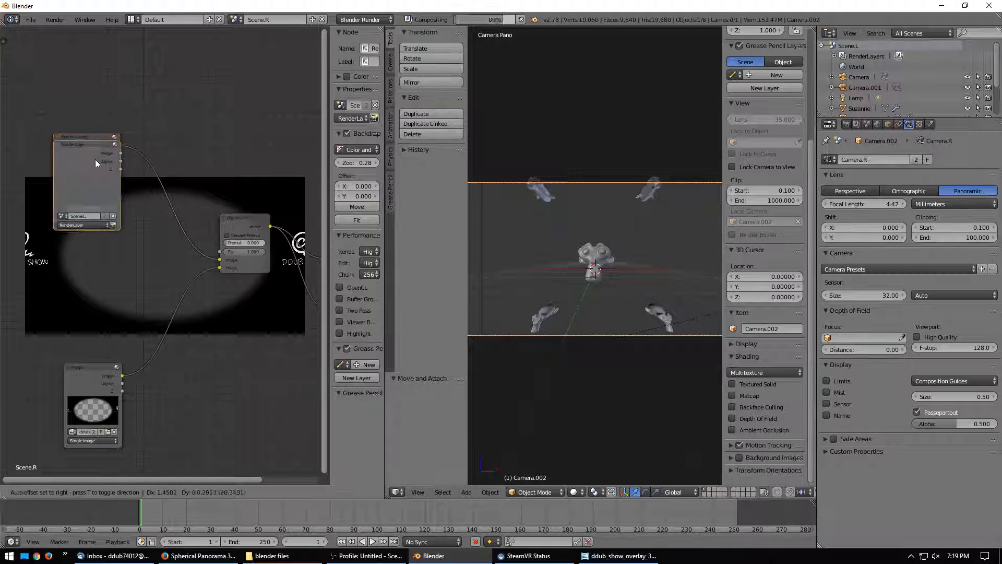
pyautogui.click(71, 317)
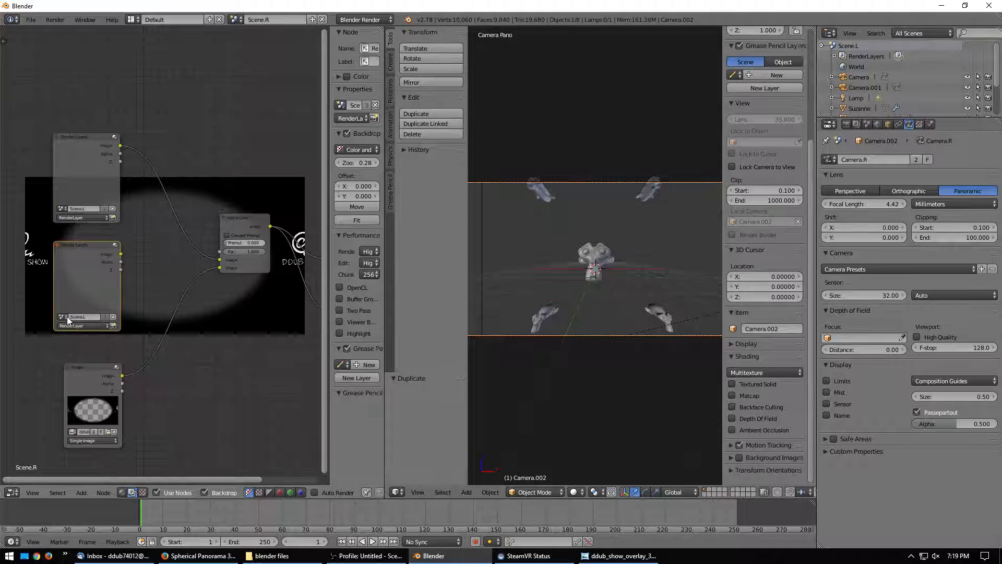
pyautogui.click(67, 316)
pyautogui.click(79, 333)
pyautogui.moveTo(156, 261); pyautogui.dragTo(134, 268, button='middle')
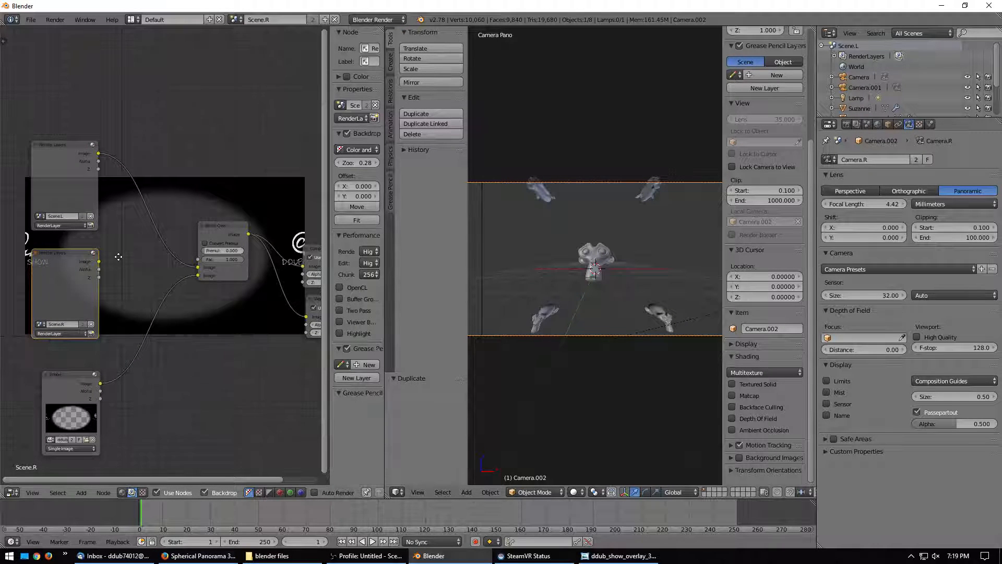
pyautogui.moveTo(117, 256); pyautogui.dragTo(100, 247, button='middle')
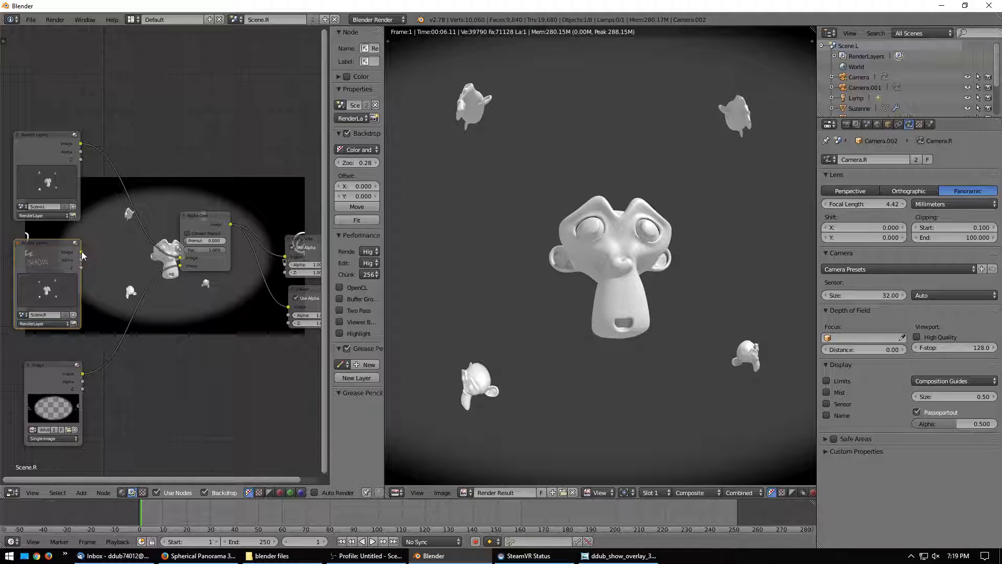
# Try feeding the Scene.R render layer into Alpha Over's first image input, and restore the Scene.L link.
pyautogui.moveTo(81, 253); pyautogui.dragTo(179, 266)
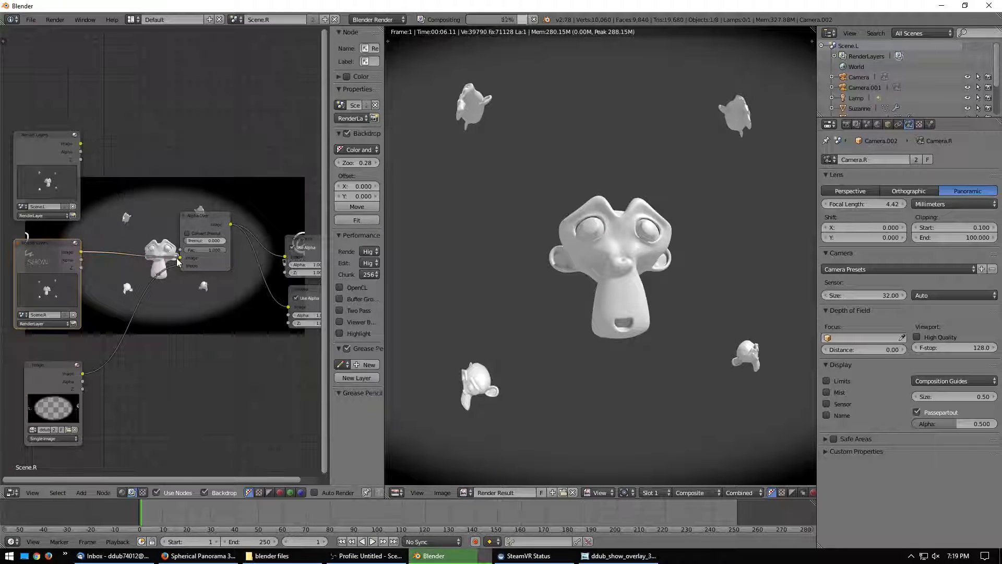
pyautogui.press('g')
pyautogui.click(83, 147)
pyautogui.moveTo(81, 143); pyautogui.dragTo(180, 257)
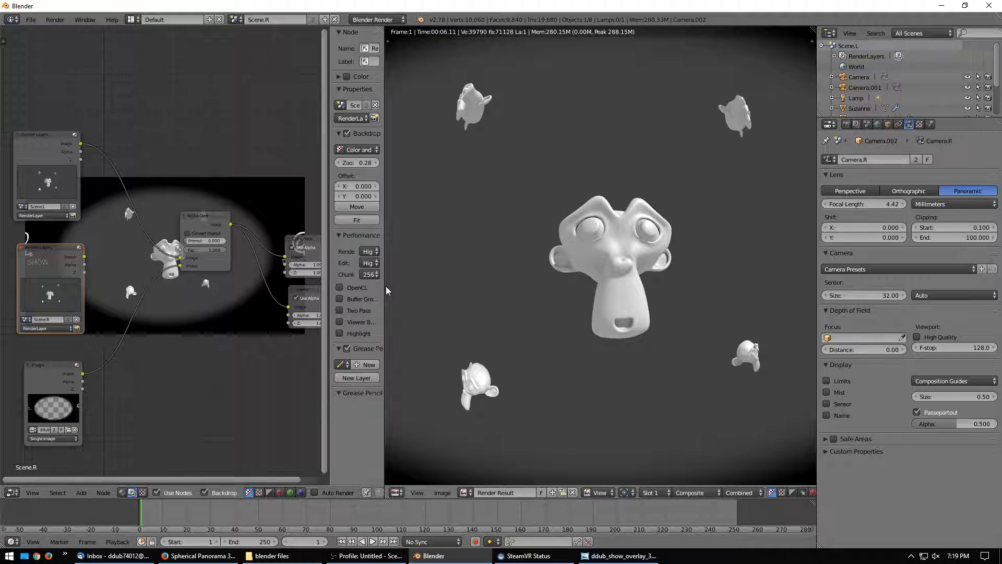
# Cut the overlay Image node's link to Alpha Over and connect the Scene.R render layer to Alpha Over's second image input.
pyautogui.moveTo(387, 286); pyautogui.dragTo(587, 286)
pyautogui.moveTo(356, 296); pyautogui.dragTo(334, 267, button='middle')
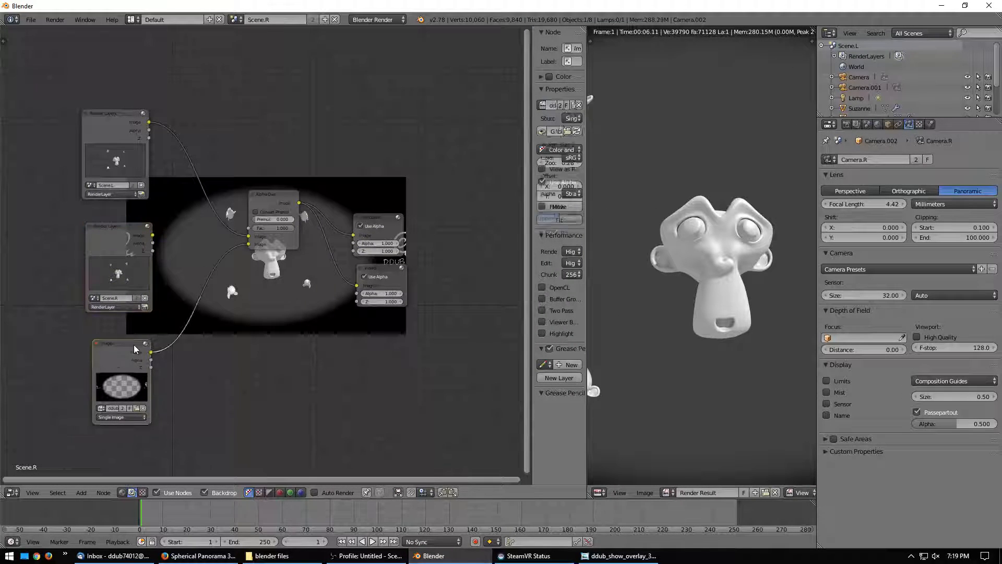
pyautogui.moveTo(136, 348); pyautogui.dragTo(73, 375)
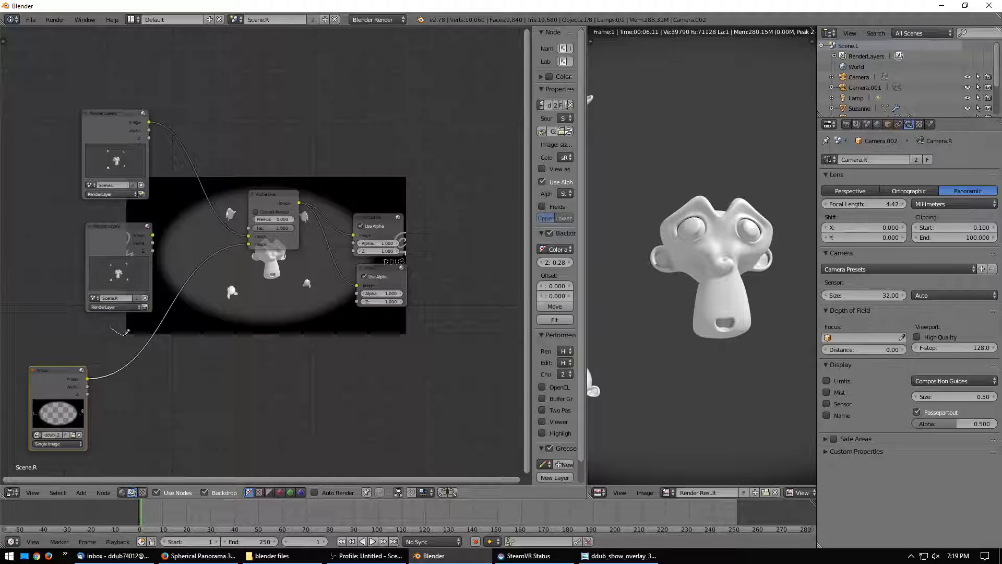
pyautogui.keyDown('ctrl'); pyautogui.moveTo(110, 327); pyautogui.dragTo(183, 369, button='right'); pyautogui.keyUp('ctrl')
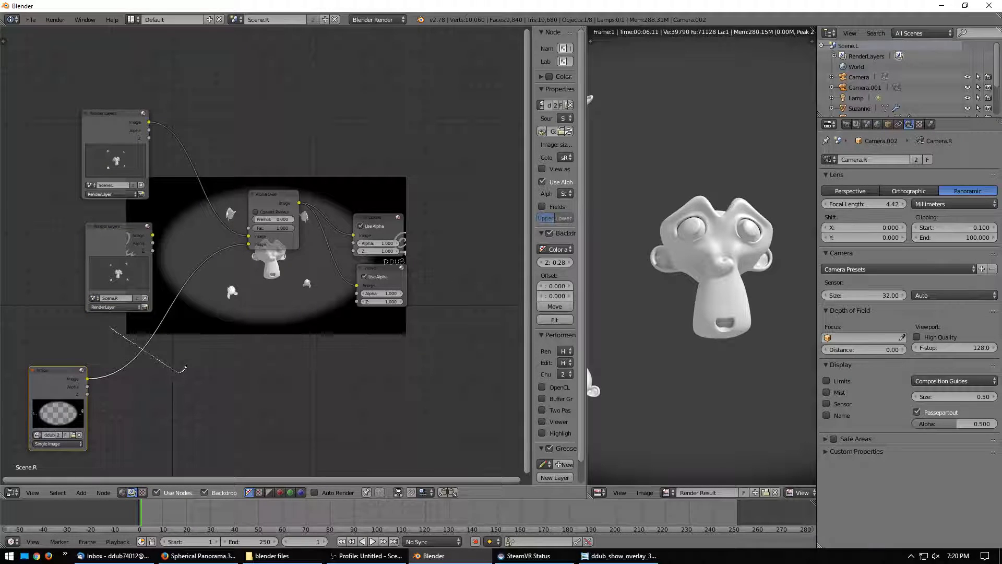
pyautogui.scroll(2, 286, 282)
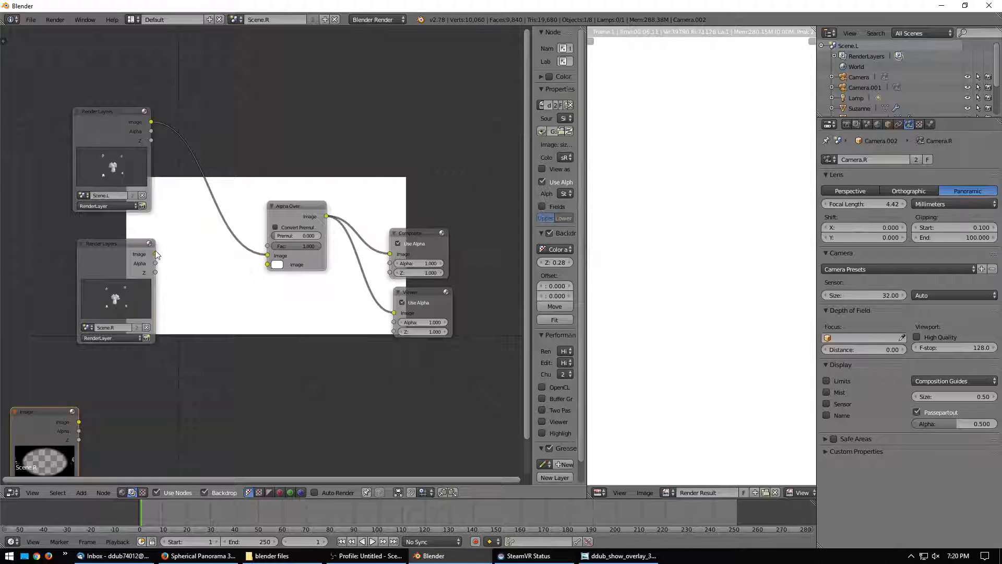
pyautogui.moveTo(155, 254); pyautogui.dragTo(267, 264)
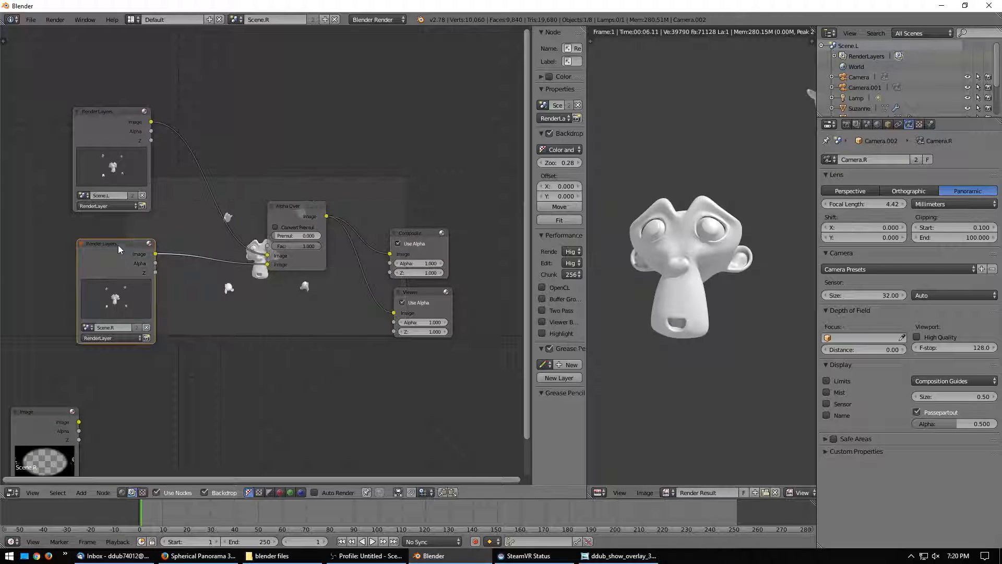
# Spread out the two Render Layers nodes and raise the Alpha Over node to make room for new nodes between them.
pyautogui.moveTo(118, 246); pyautogui.dragTo(96, 286)
pyautogui.moveTo(108, 113); pyautogui.dragTo(77, 147)
pyautogui.click(95, 282)
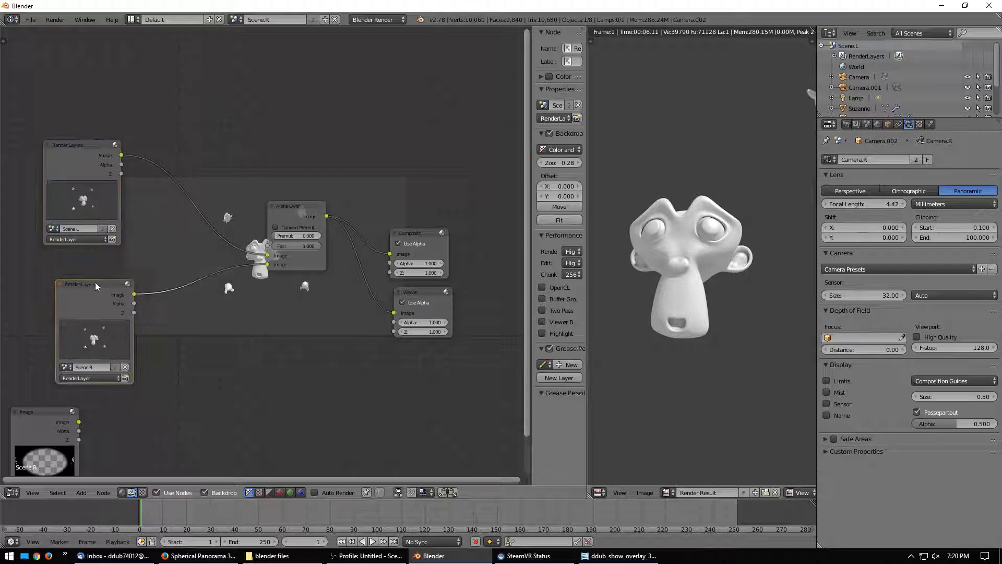
pyautogui.moveTo(95, 282); pyautogui.dragTo(65, 293)
pyautogui.moveTo(117, 144); pyautogui.dragTo(96, 152)
pyautogui.moveTo(284, 206); pyautogui.dragTo(296, 132)
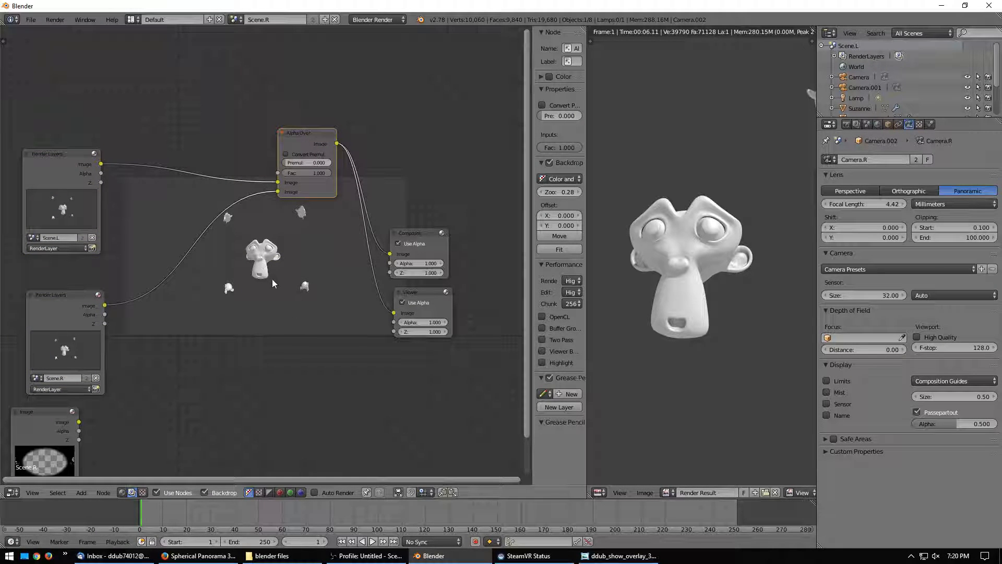
pyautogui.moveTo(320, 173)
pyautogui.mouseDown()
pyautogui.moveTo(290, 173)
pyautogui.moveTo(334, 172)
pyautogui.mouseUp()
pyautogui.moveTo(259, 279); pyautogui.dragTo(285, 270, button='middle')
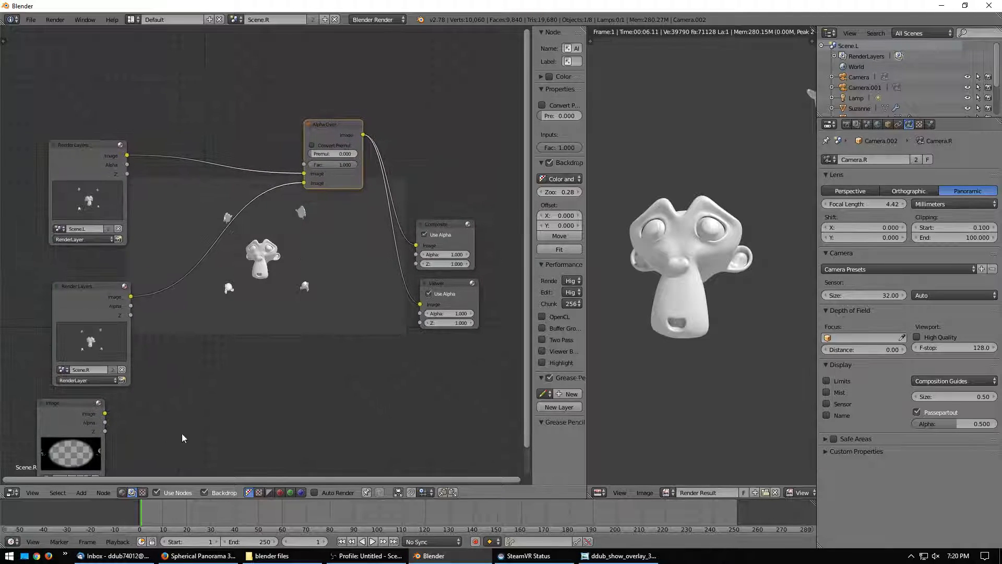
# Insert a Scale node into the link between the Scene.L render layer and Alpha Over.
pyautogui.click(80, 492)
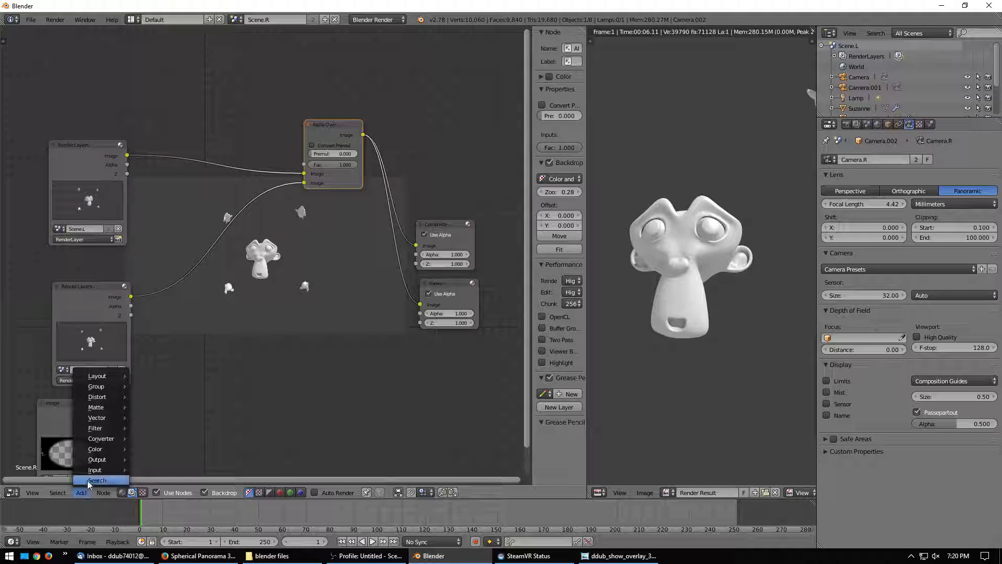
pyautogui.moveTo(101, 396)
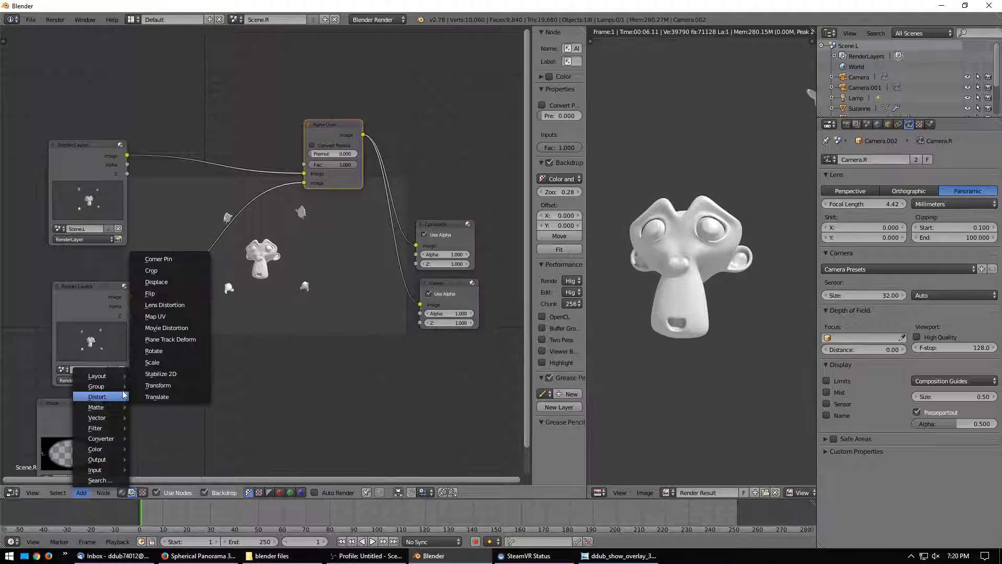
pyautogui.click(167, 362)
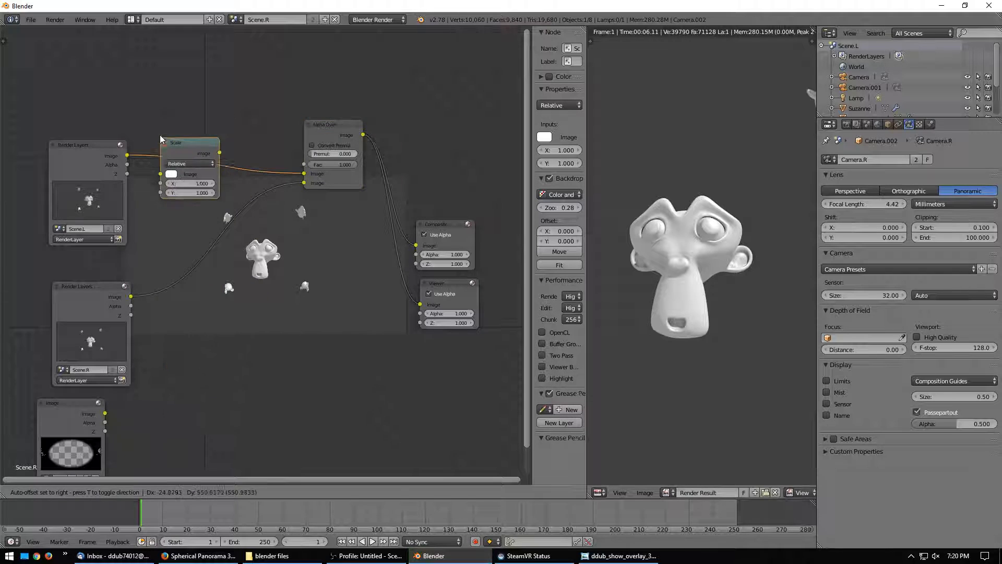
pyautogui.click(158, 130)
pyautogui.moveTo(217, 146); pyautogui.dragTo(230, 204, button='middle')
# Set the Scale node's X to 0.5 and Alpha Over's Fac to 0, moving the Scale node clear of the backdrop.
pyautogui.scroll(2, 231, 204)
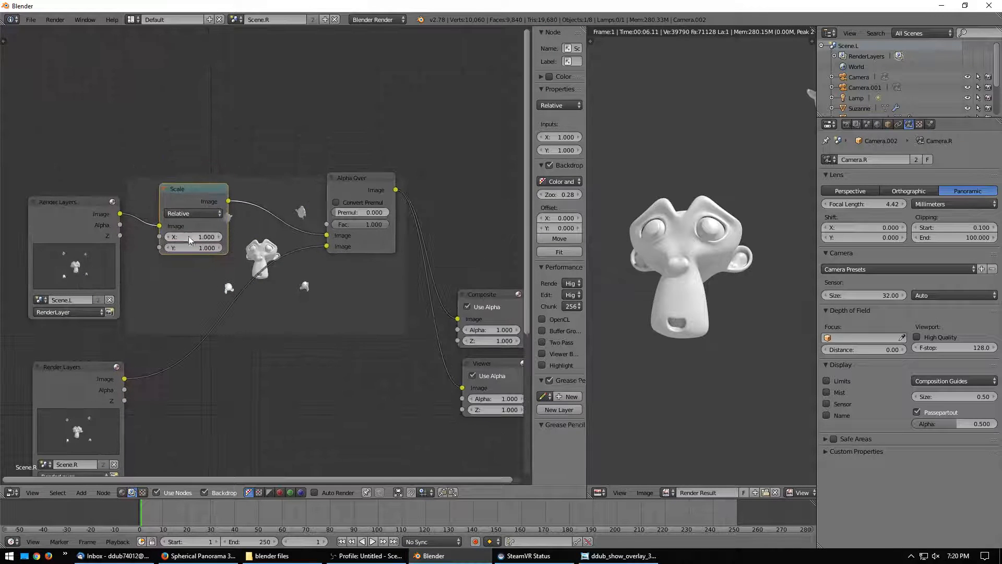
pyautogui.write('0.5')
pyautogui.press('Return')
pyautogui.press('BackSpace')
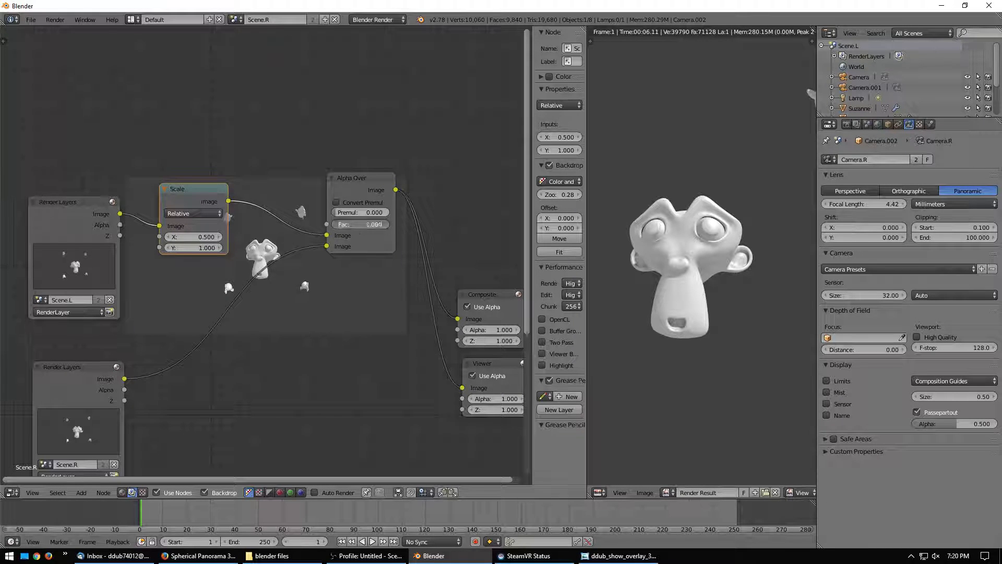
pyautogui.moveTo(181, 195); pyautogui.dragTo(172, 102)
pyautogui.moveTo(252, 237)
pyautogui.mouseDown(button='middle')
pyautogui.moveTo(271, 227)
pyautogui.moveTo(239, 218)
pyautogui.moveTo(243, 236)
pyautogui.mouseUp(button='middle')
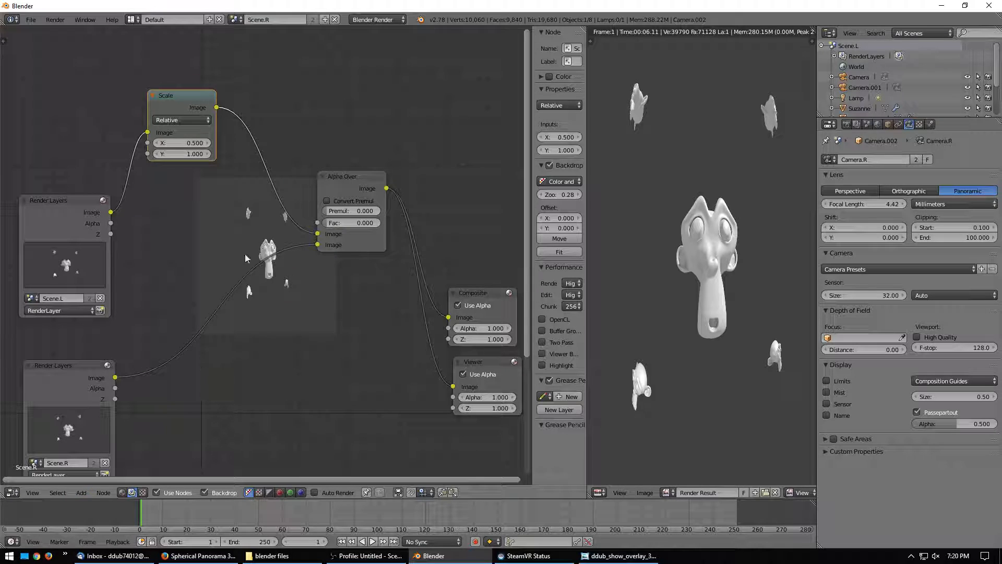
# Insert a Translate node into the link between the Scale node and Alpha Over.
pyautogui.click(82, 493)
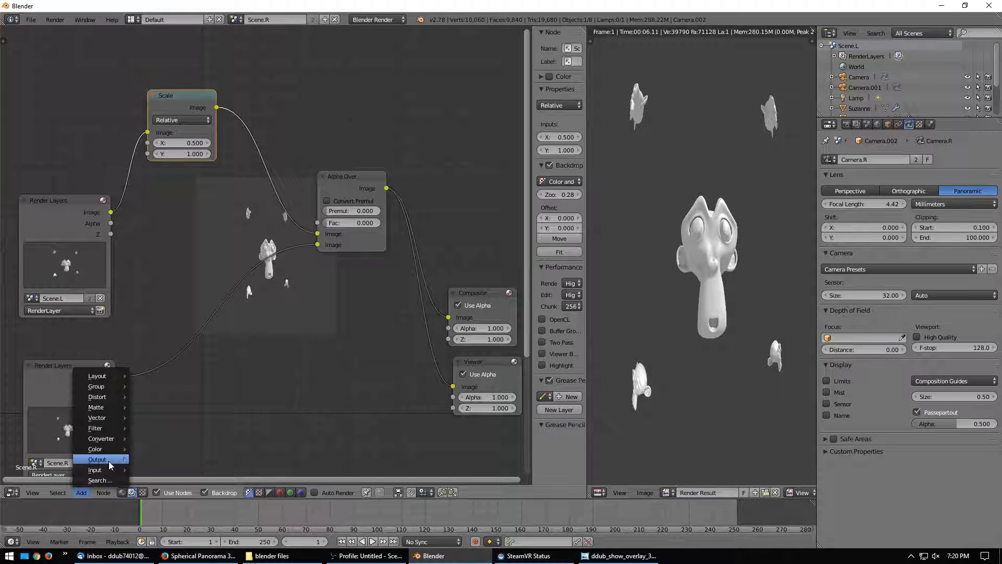
pyautogui.moveTo(112, 397)
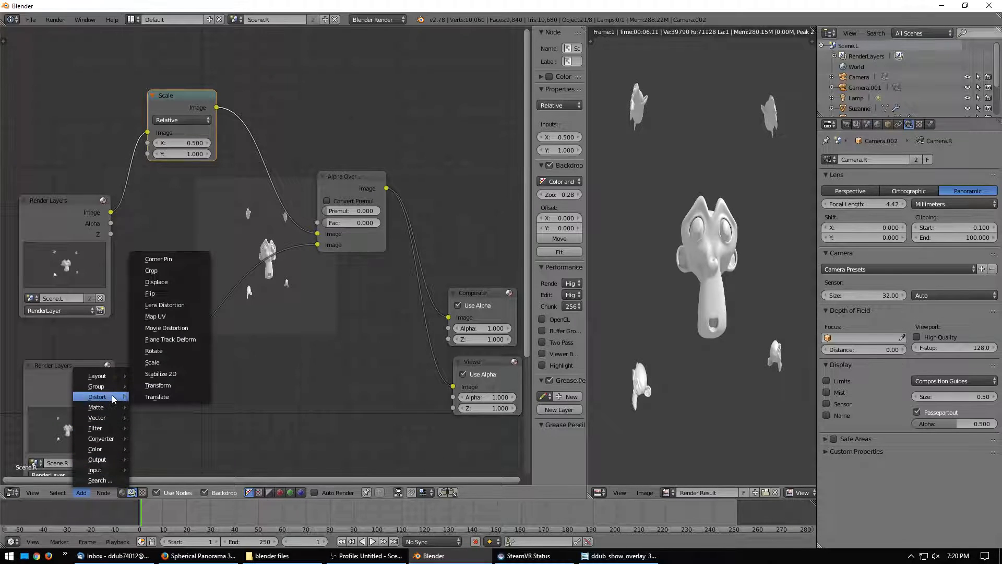
pyautogui.click(178, 401)
pyautogui.click(239, 120)
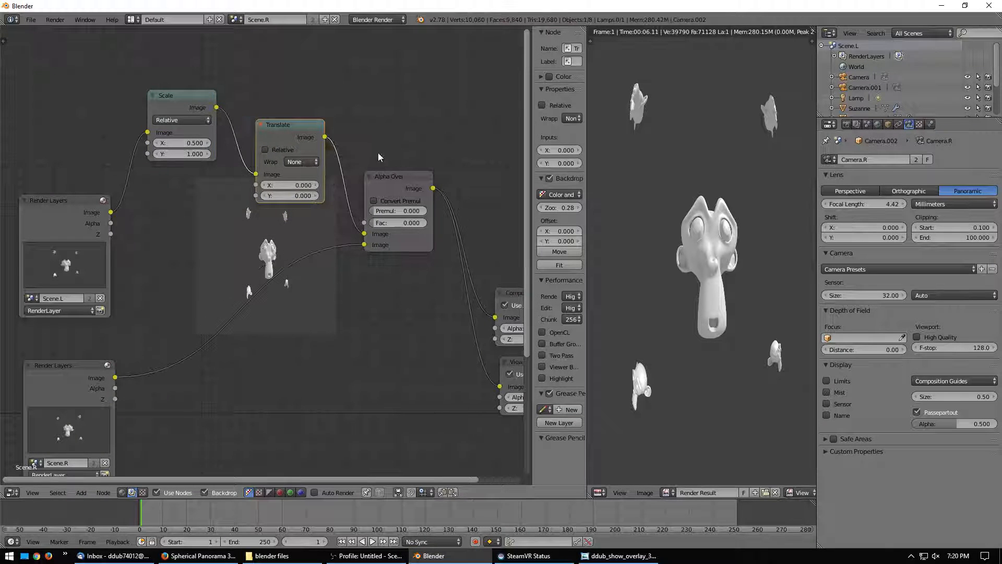
# Set the Translate node's X offset to -480.
pyautogui.moveTo(280, 150); pyautogui.dragTo(287, 203, button='middle')
pyautogui.scroll(1, 291, 244)
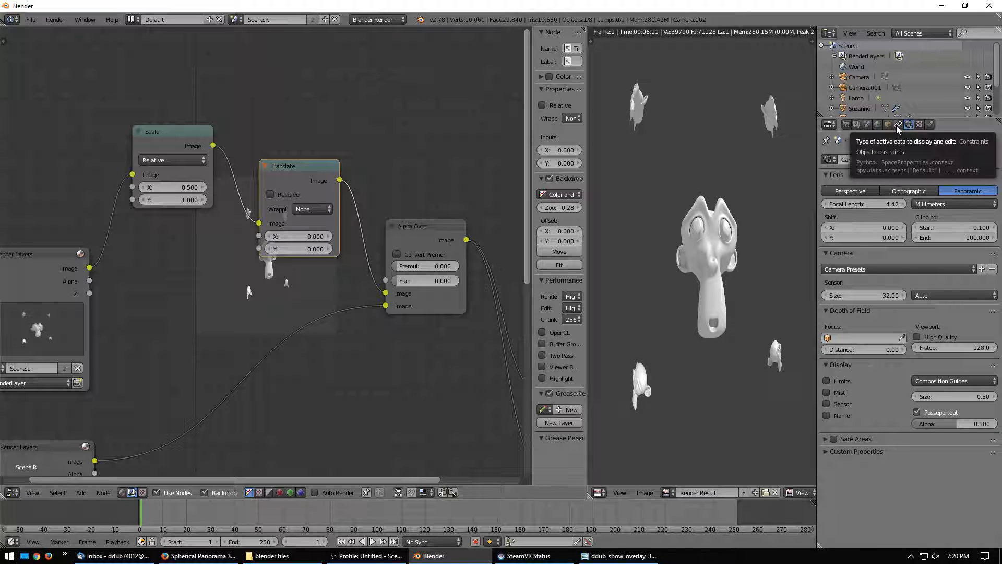
pyautogui.moveTo(406, 162); pyautogui.dragTo(423, 198, button='middle')
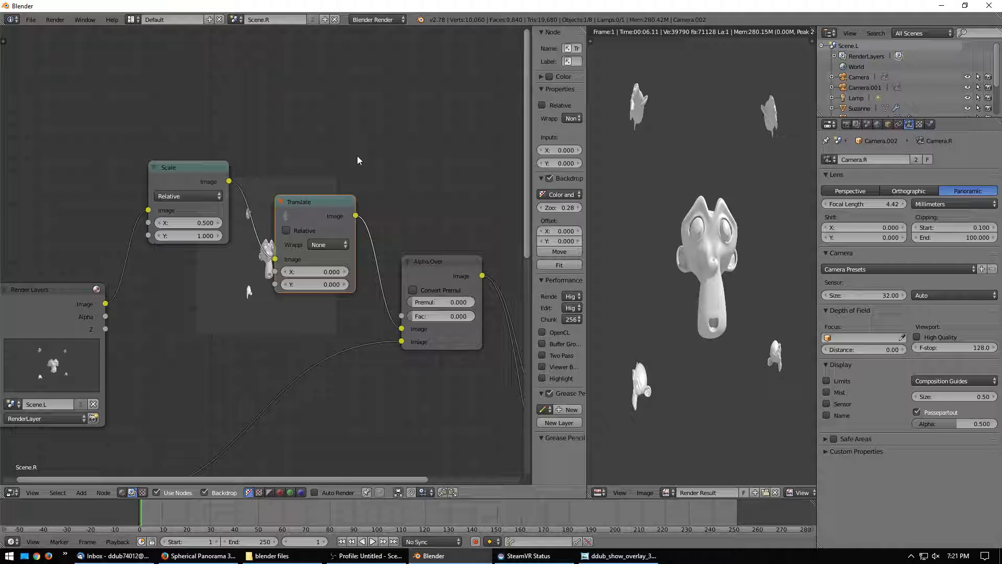
pyautogui.click(308, 273)
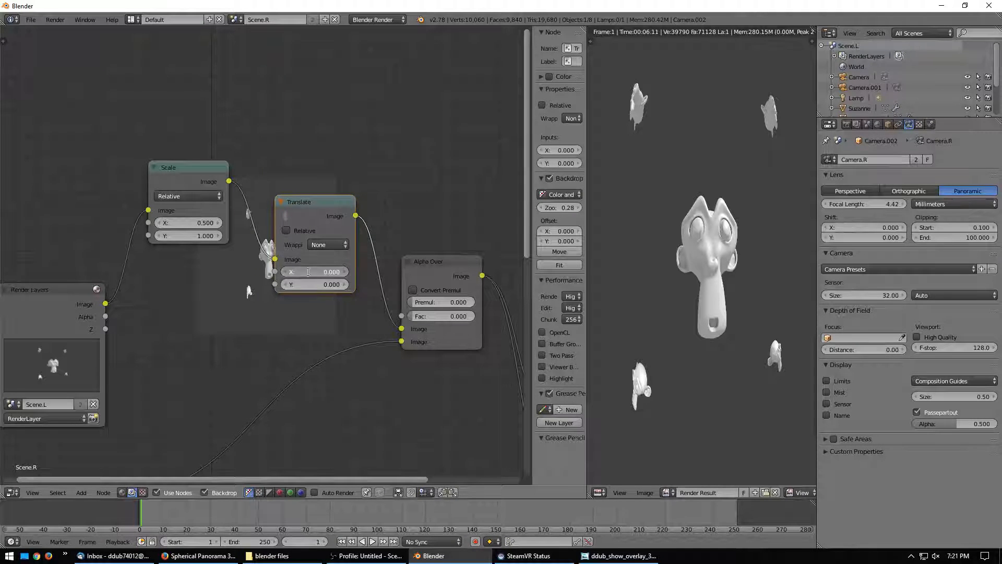
pyautogui.write('-480')
pyautogui.press('Return')
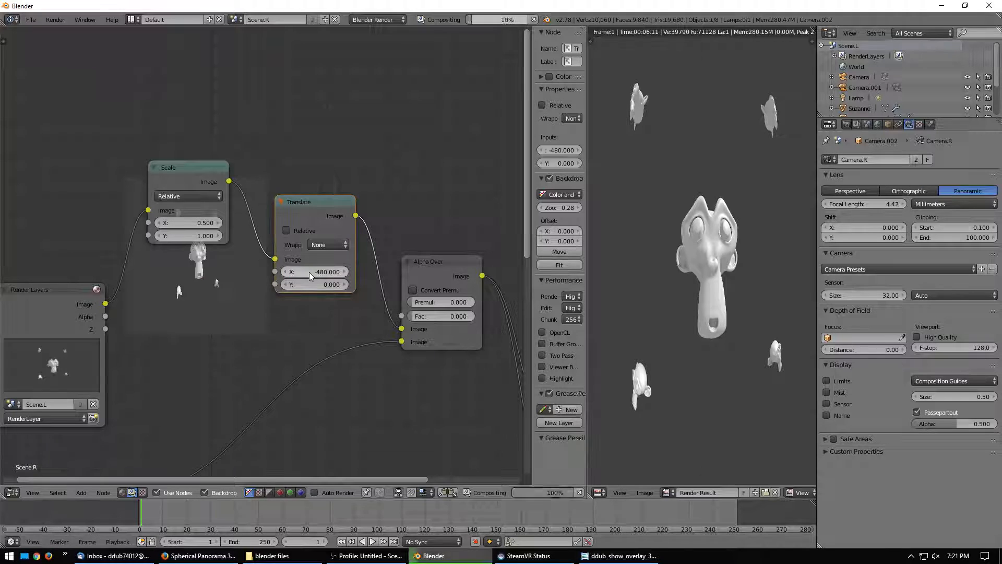
# Set the Alpha Over node's Fac to 1.000.
pyautogui.moveTo(267, 306); pyautogui.dragTo(231, 201, button='middle')
pyautogui.moveTo(411, 200); pyautogui.dragTo(470, 199)
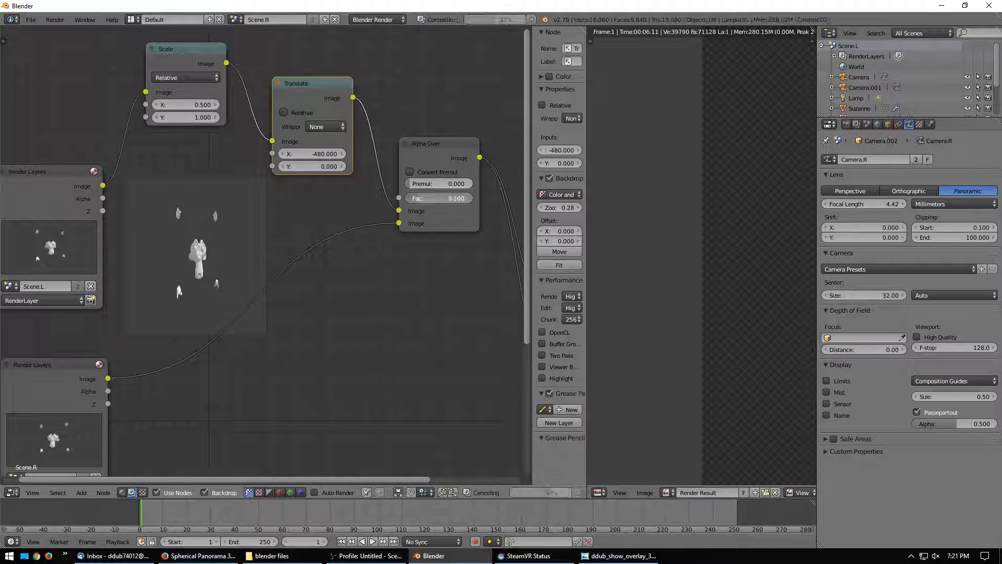
pyautogui.scroll(-2, 324, 274)
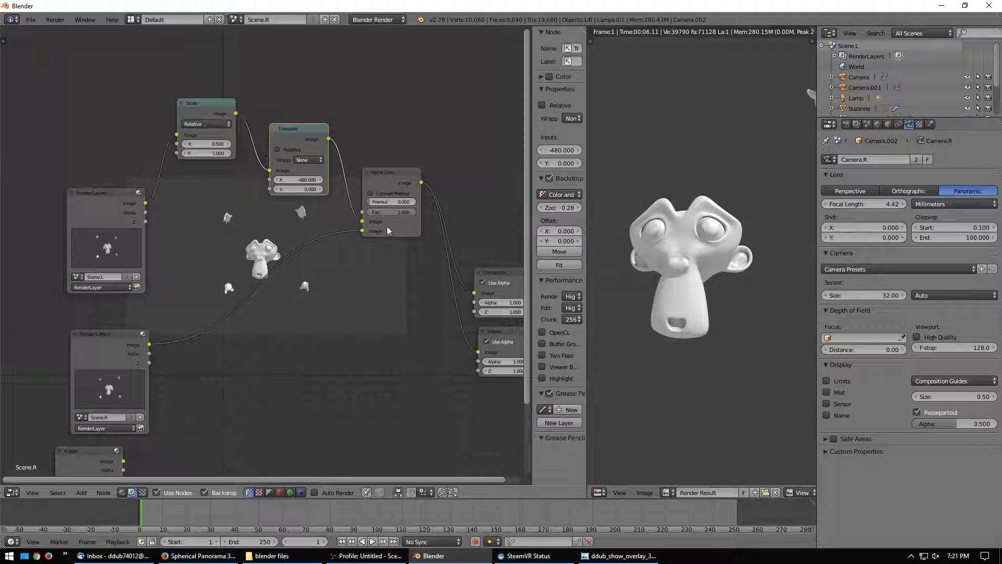
pyautogui.moveTo(402, 213)
pyautogui.mouseDown()
pyautogui.moveTo(367, 213)
pyautogui.moveTo(416, 212)
pyautogui.mouseUp()
# Duplicate the Scale and Translate nodes and wire the copies between the Scene.R render layer and Alpha Over's second image input.
pyautogui.click(205, 102)
pyautogui.keyDown('shift'); pyautogui.click(296, 143); pyautogui.keyUp('shift')
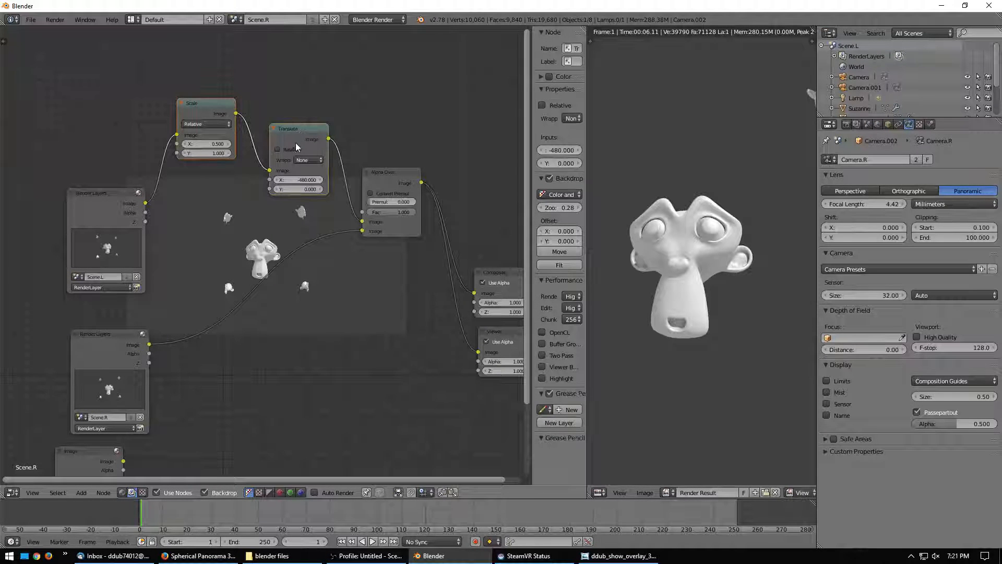
pyautogui.hotkey('shift', 'd')
pyautogui.click(302, 303)
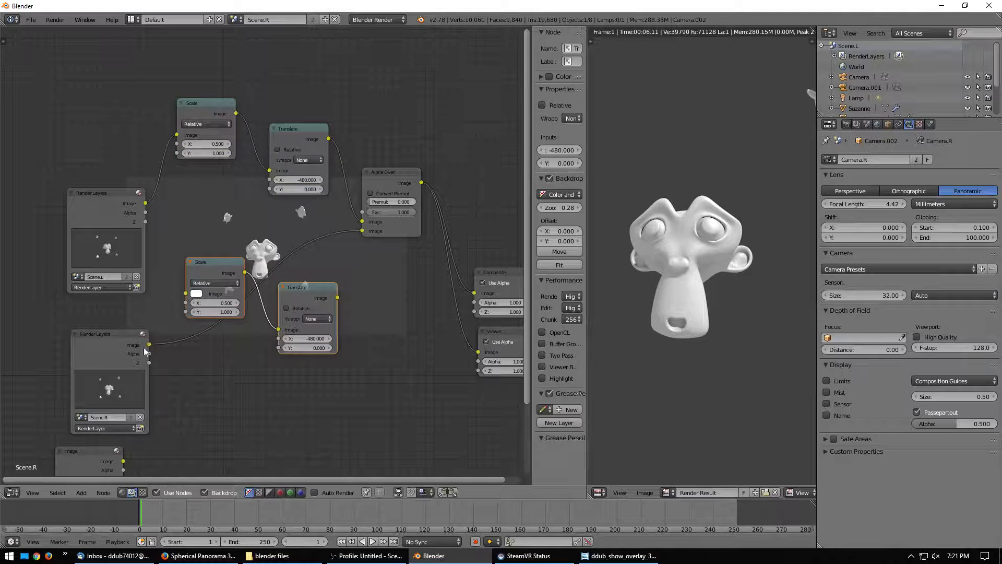
pyautogui.moveTo(149, 344); pyautogui.dragTo(186, 294)
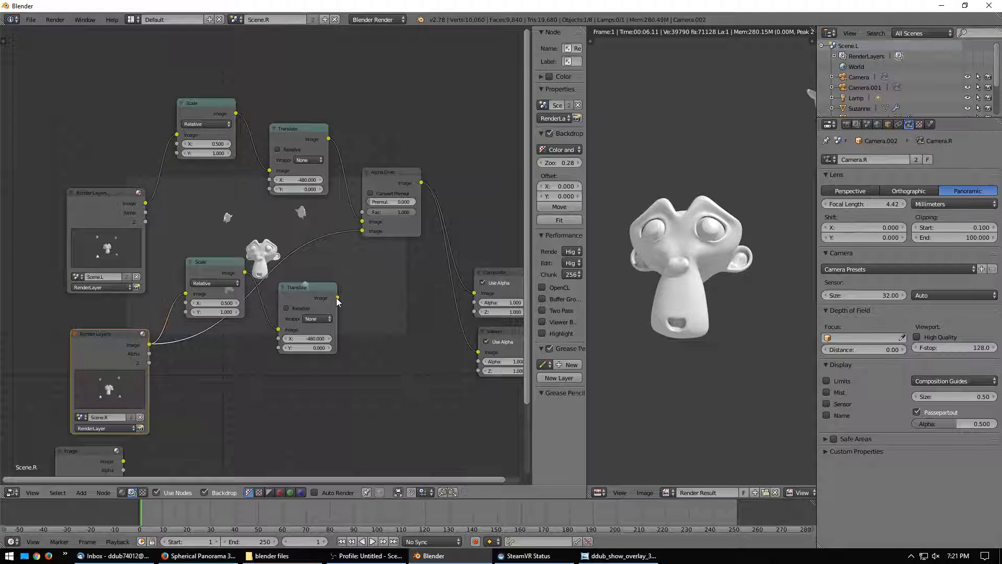
pyautogui.moveTo(338, 297); pyautogui.dragTo(363, 231)
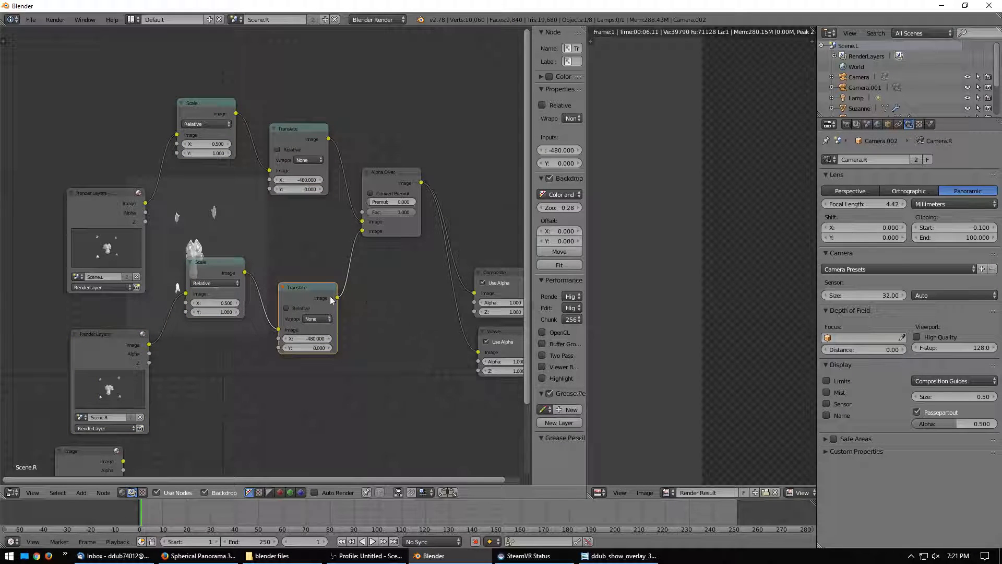
# Set the X offset of the Translate node in the Scene.R branch to 480.
pyautogui.scroll(2, 248, 313)
pyautogui.moveTo(247, 307); pyautogui.dragTo(231, 280, button='middle')
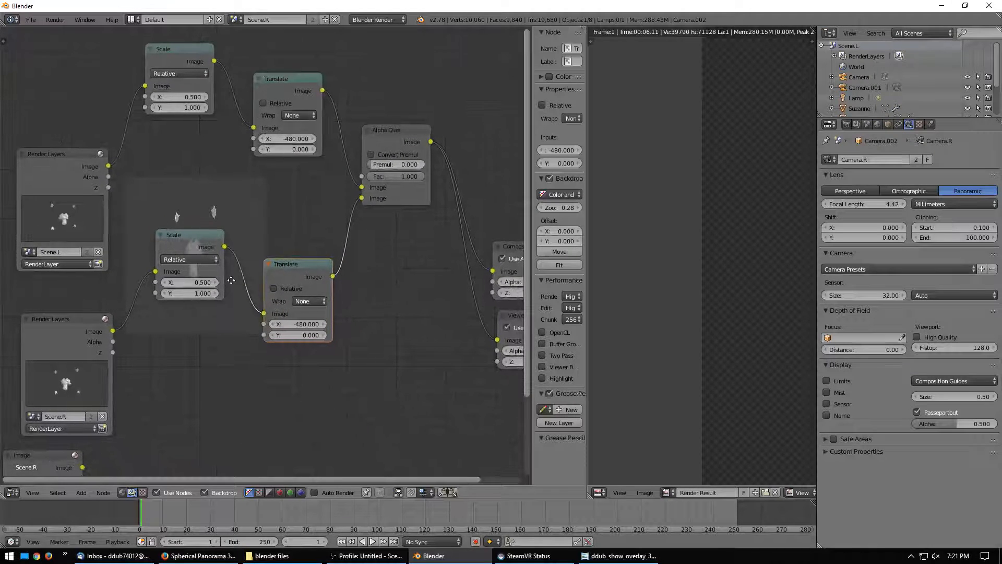
pyautogui.click(299, 323)
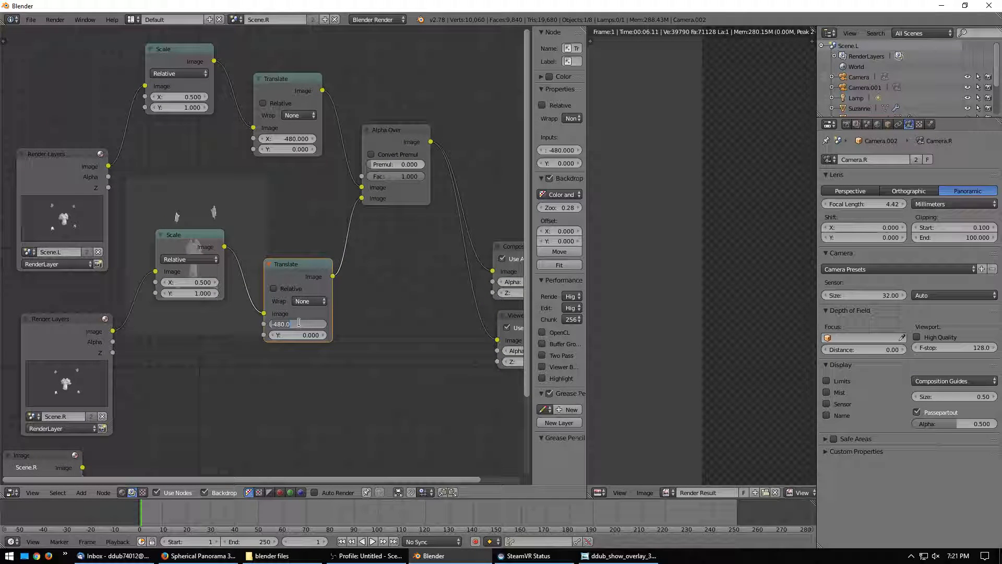
pyautogui.press('Home')
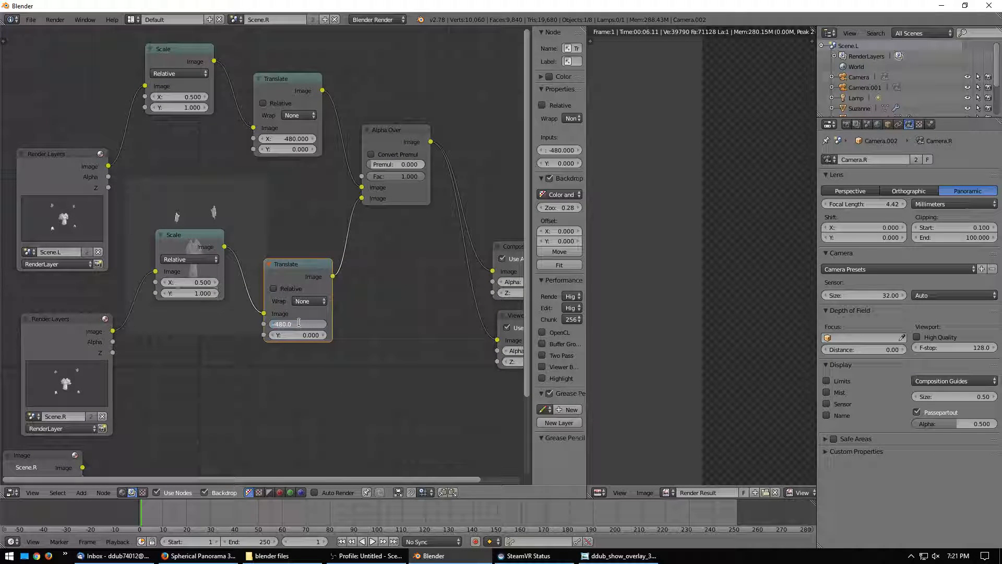
pyautogui.press('Delete')
pyautogui.press('Return')
pyautogui.moveTo(259, 214); pyautogui.dragTo(289, 281, button='middle')
pyautogui.scroll(3, 259, 285)
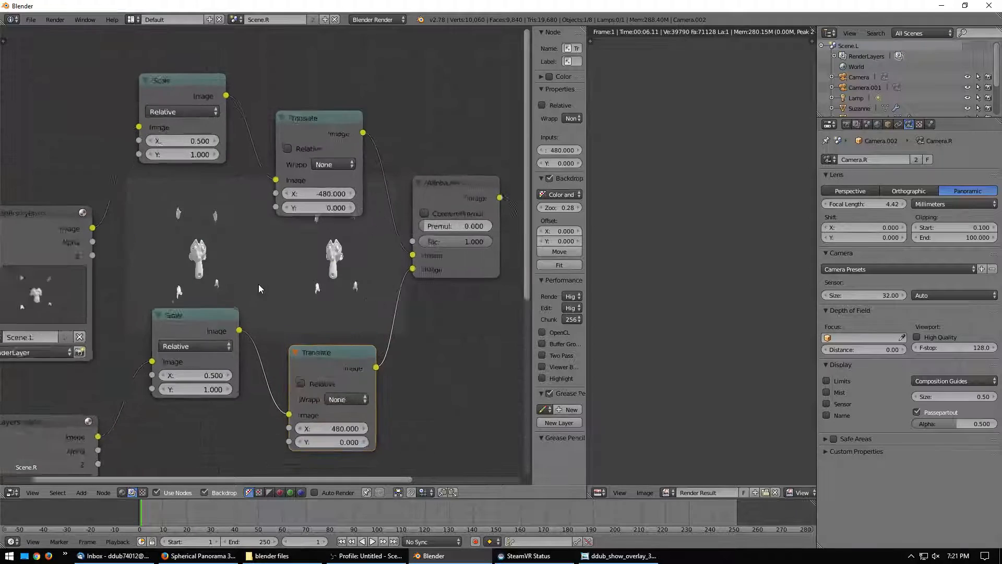
# Try swapping the two eyes by setting the Scene.L Translate X to 480 and the Scene.R Translate X to -480.
pyautogui.moveTo(279, 242); pyautogui.dragTo(281, 224, button='middle')
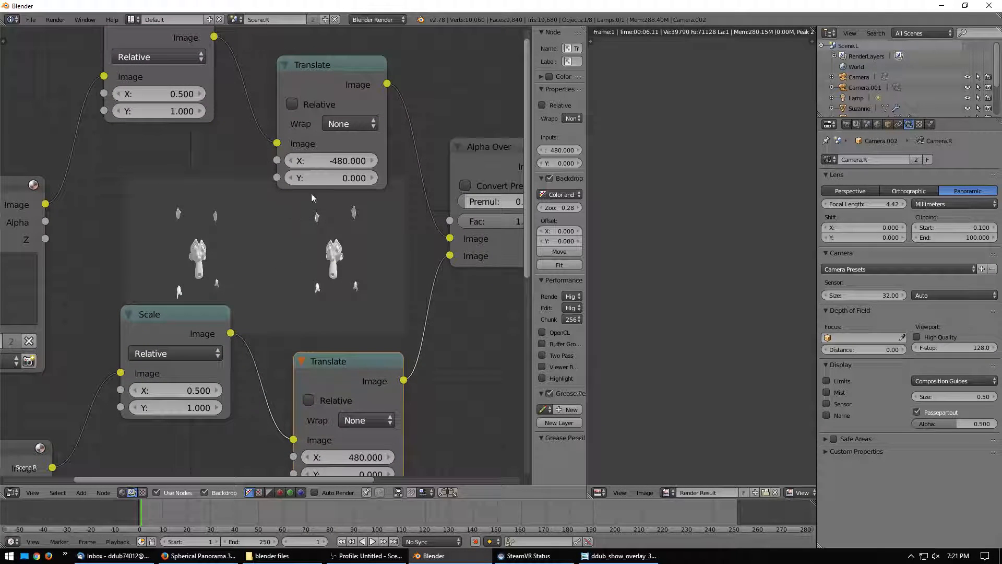
pyautogui.click(317, 160)
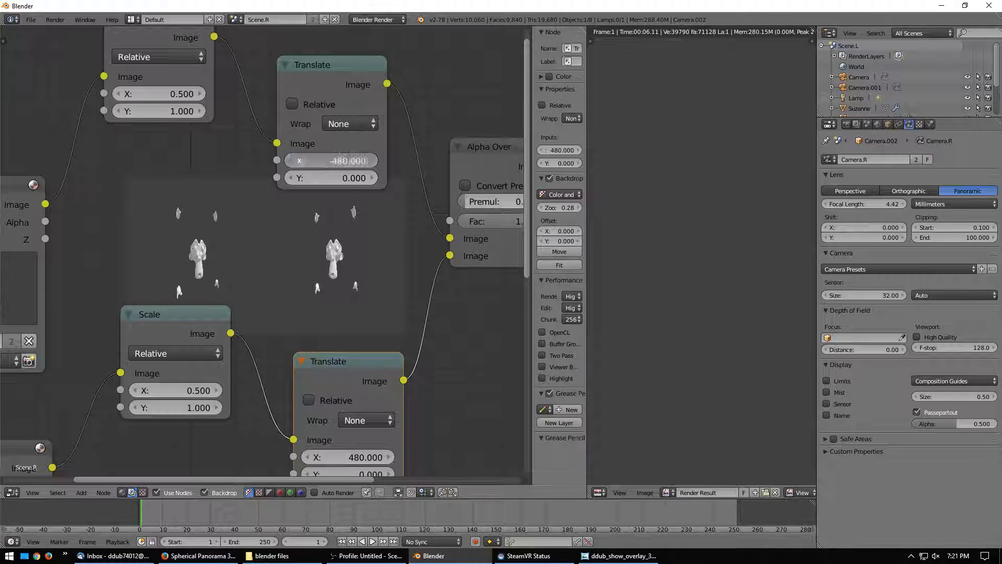
pyautogui.write('480')
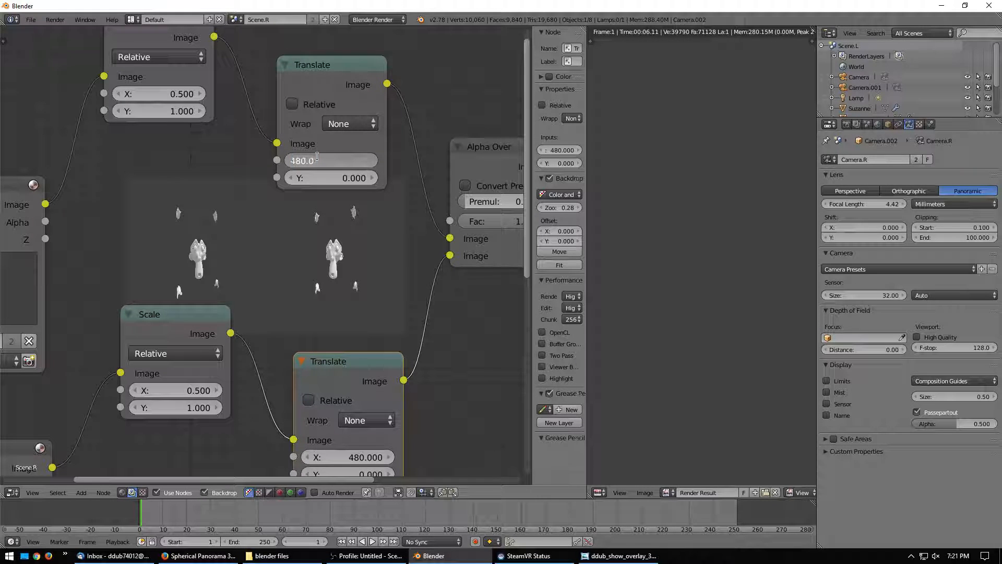
pyautogui.press('Return')
pyautogui.click(350, 456)
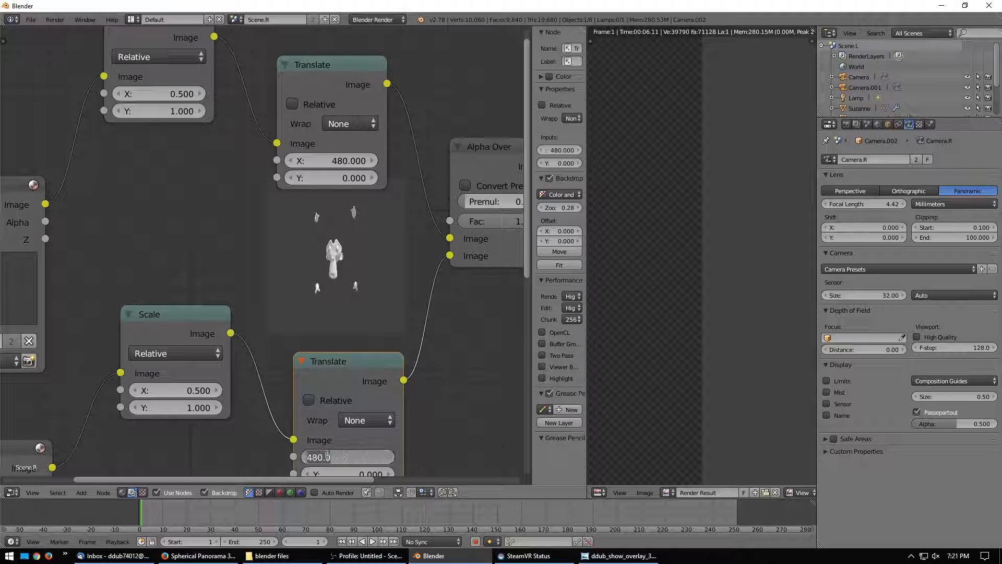
pyautogui.write('-480')
pyautogui.press('Return')
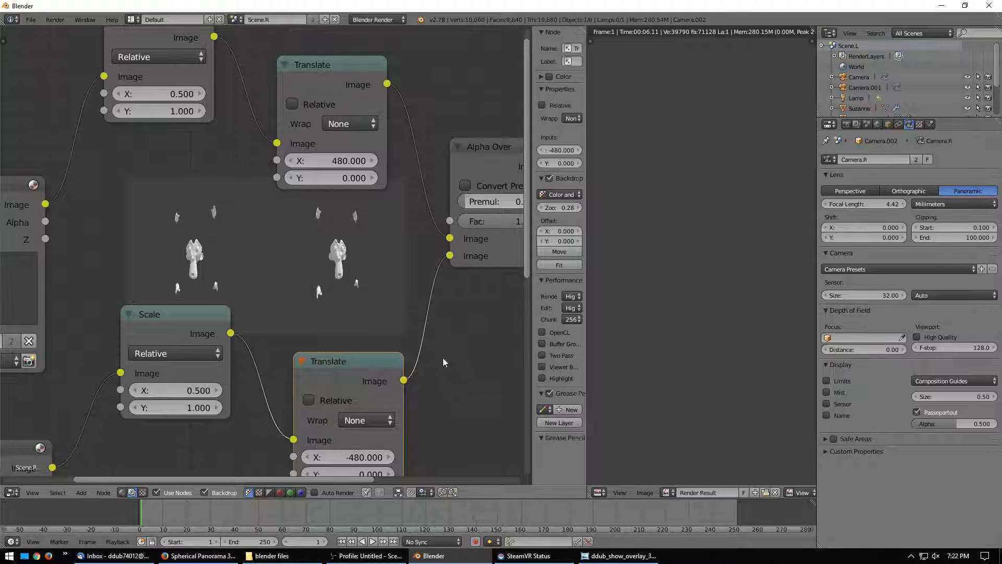
# Undo the swap of the two Translate nodes' X offsets.
pyautogui.moveTo(414, 405); pyautogui.dragTo(429, 341, button='middle')
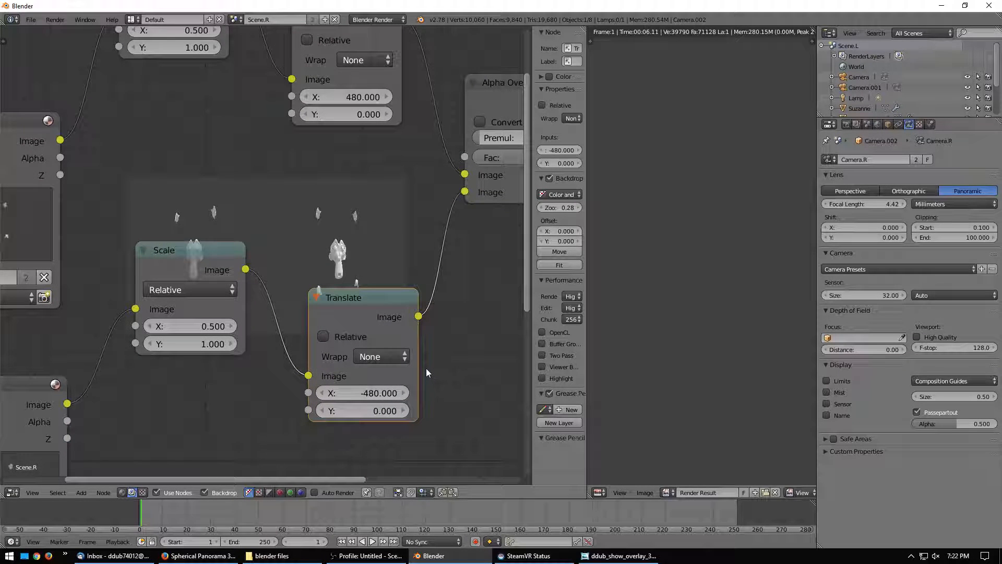
pyautogui.hotkey('ctrl', 'z')
pyautogui.hotkey('ctrl', 'shift', 'z')
pyautogui.moveTo(364, 199); pyautogui.dragTo(416, 298, button='middle')
pyautogui.keyDown('shift'); pyautogui.scroll(-3, 416, 298); pyautogui.keyUp('shift')
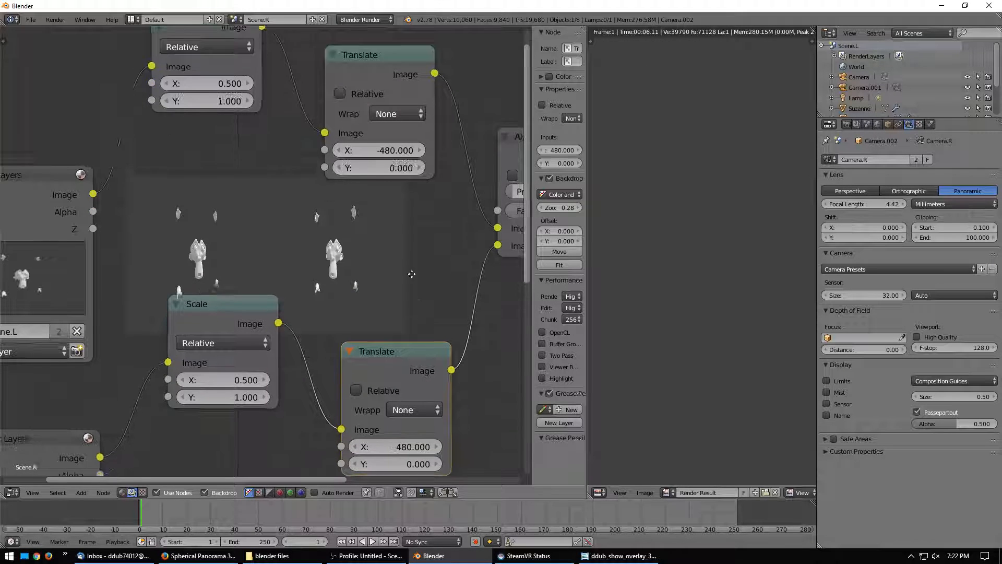
pyautogui.scroll(-2, 275, 434)
pyautogui.scroll(-2, 275, 429)
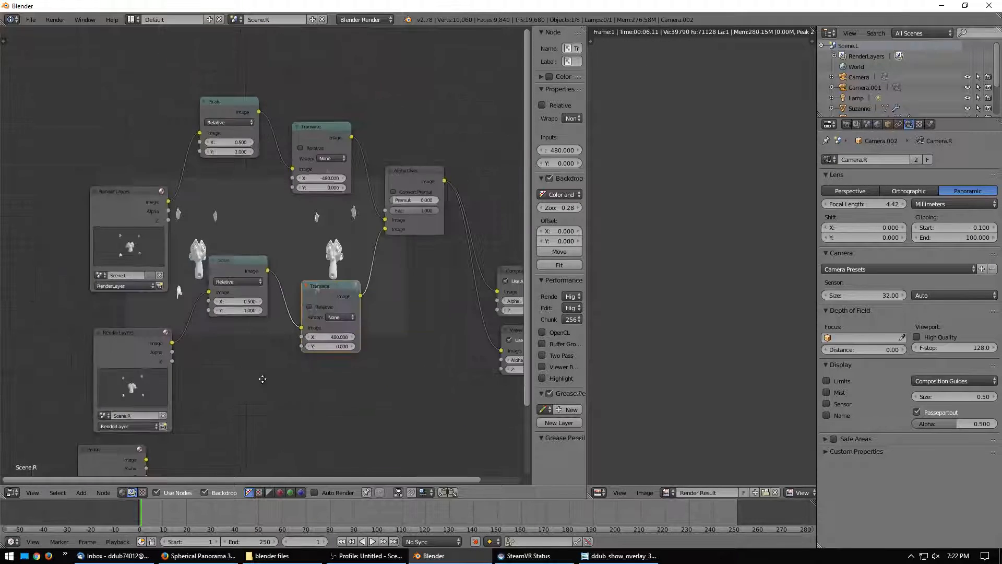
# Check the side-by-side composite in the backdrop and in the render result.
pyautogui.moveTo(362, 157); pyautogui.dragTo(297, 246, button='middle')
pyautogui.keyDown('shift'); pyautogui.scroll(3, 298, 246); pyautogui.keyUp('shift')
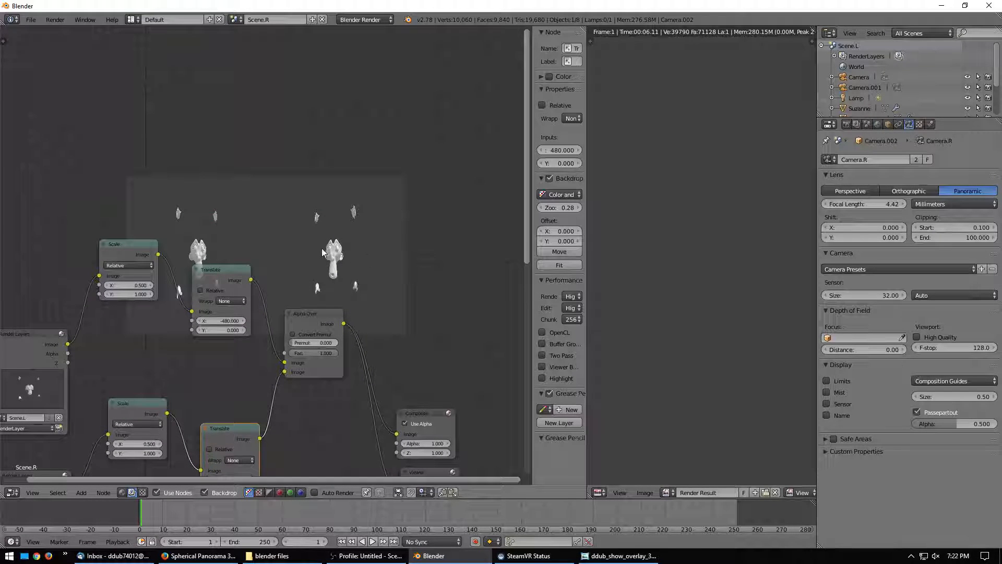
pyautogui.press('Escape')
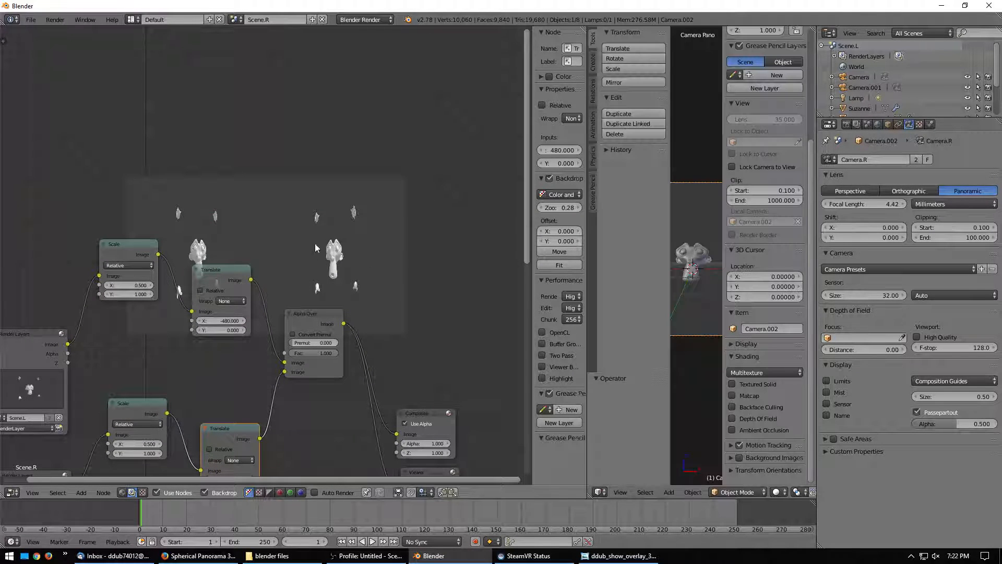
pyautogui.press('F11')
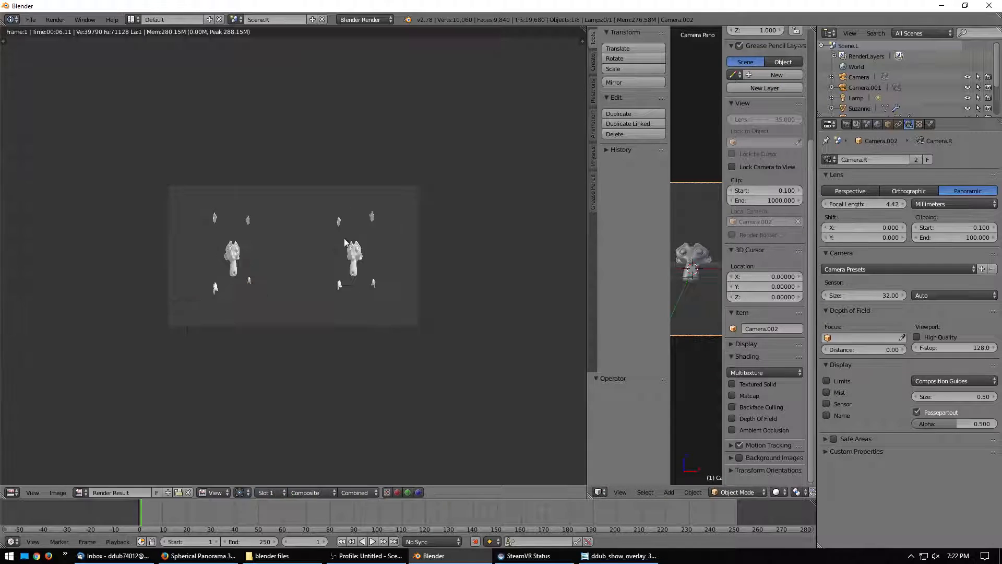
pyautogui.press('F11')
# Set the render display mode to New Window and show the render result in its own window.
pyautogui.click(847, 125)
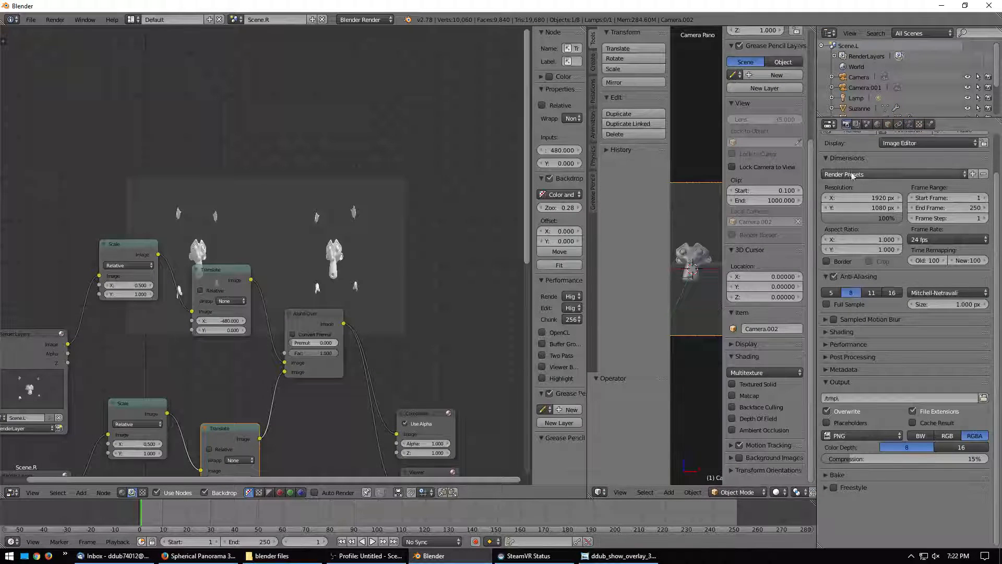
pyautogui.scroll(2, 853, 175)
pyautogui.click(914, 184)
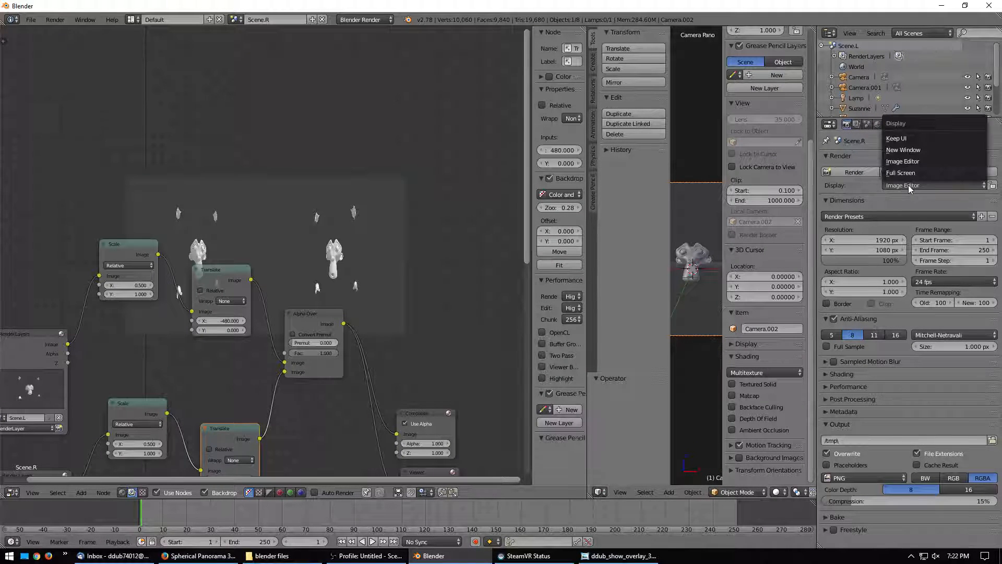
pyautogui.click(904, 150)
pyautogui.press('F11')
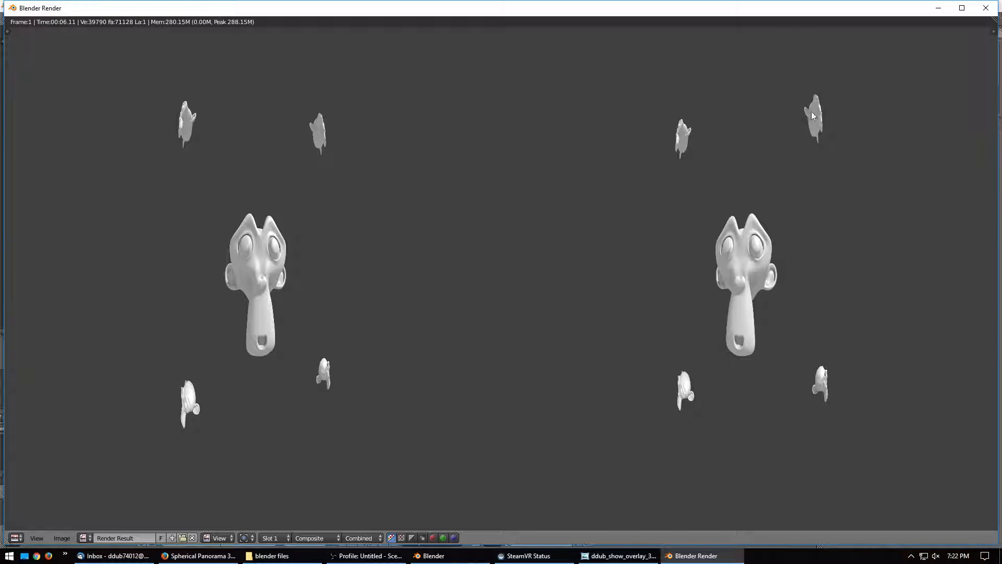
# Leave the render window, widen the 3D viewport over the node editor and orbit out of the camera view.
pyautogui.press('Escape')
pyautogui.moveTo(588, 251); pyautogui.dragTo(100, 242)
pyautogui.scroll(-2, 414, 199)
pyautogui.moveTo(415, 199); pyautogui.dragTo(444, 236, button='middle')
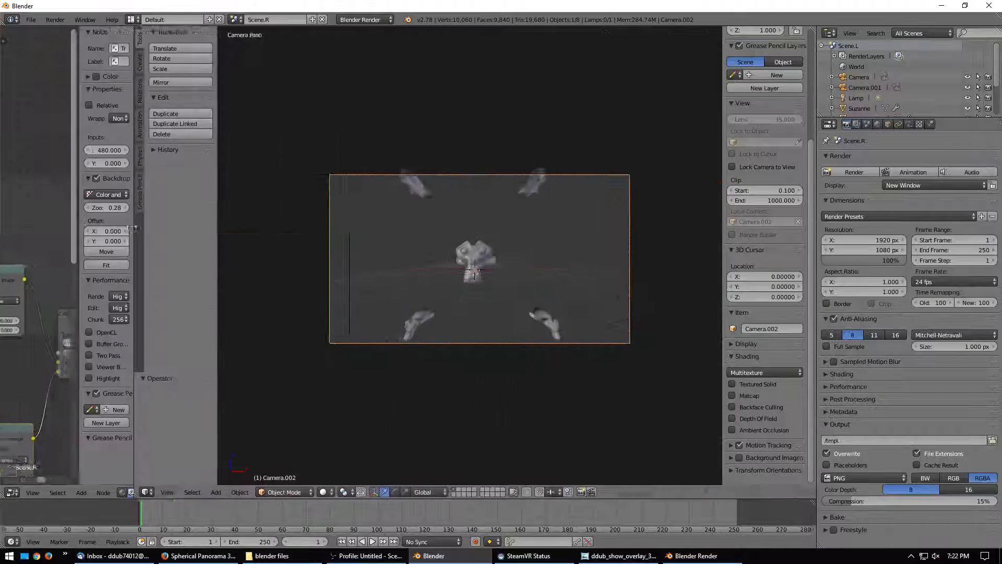
pyautogui.scroll(-6, 444, 239)
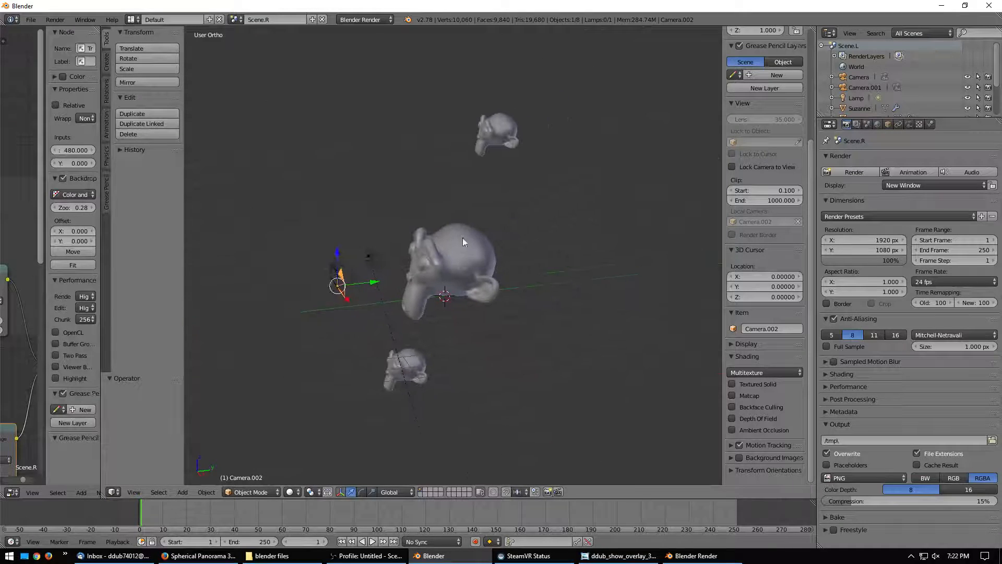
# In the right side view, move one small upper monkey head of Scene.R by about -2.455 in Y and -2.705 in Z.
pyautogui.rightClick(490, 153)
pyautogui.keyDown('alt'); pyautogui.moveTo(489, 150); pyautogui.dragTo(462, 227, button='middle'); pyautogui.keyUp('alt')
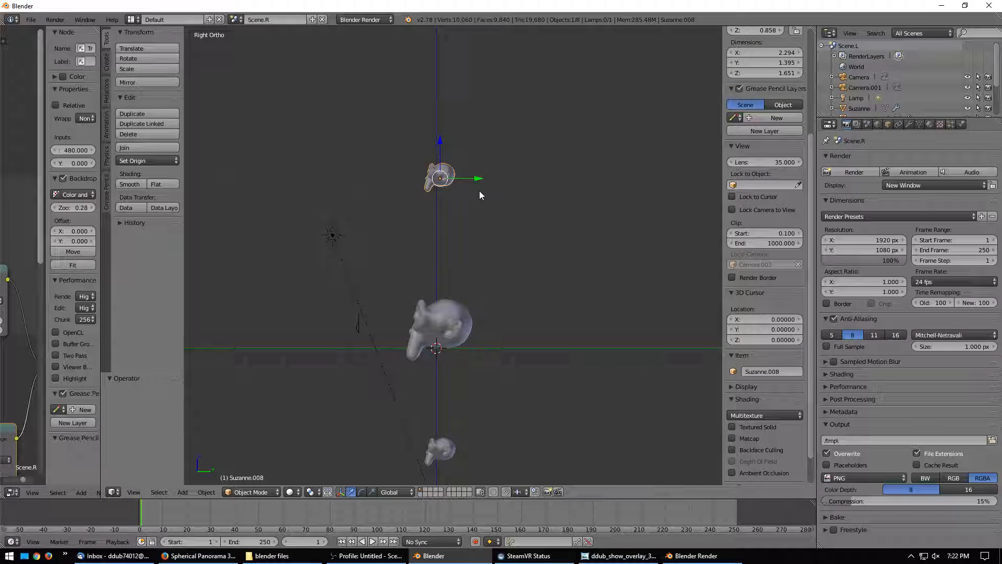
pyautogui.scroll(1, 458, 214)
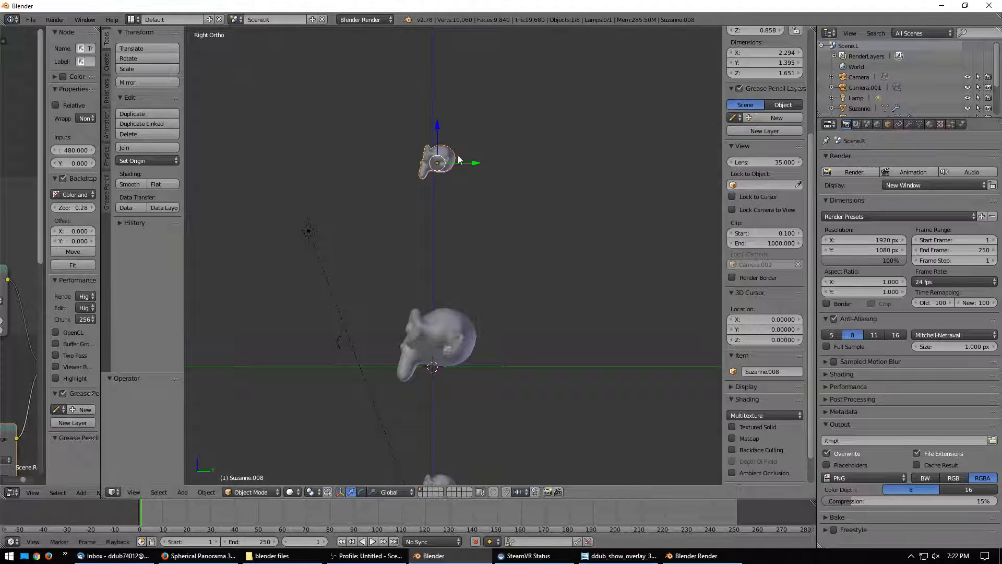
pyautogui.hotkey('shift', 'd')
pyautogui.click(448, 224)
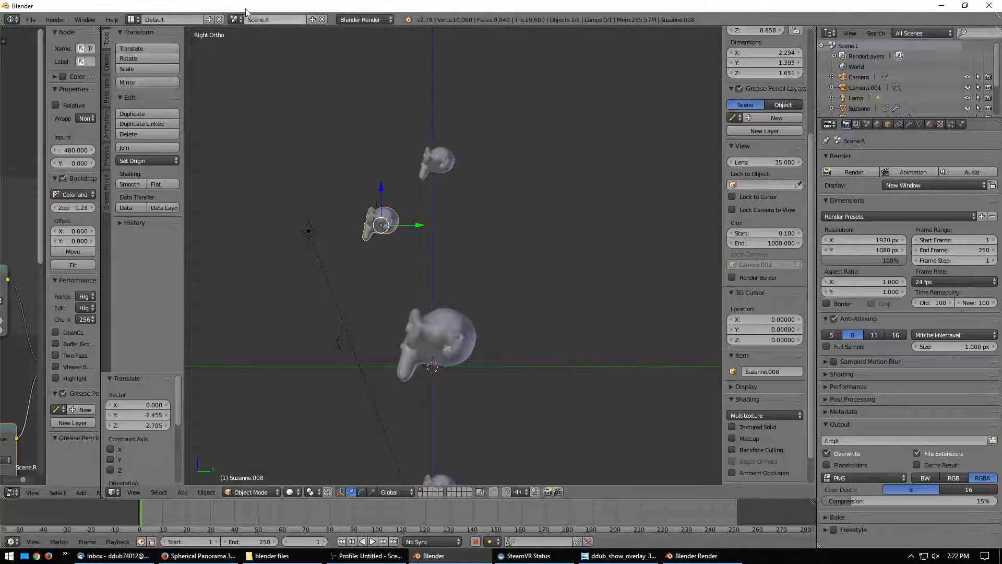
# Switch to Scene.L and compare the positions of its upper monkey heads.
pyautogui.click(235, 20)
pyautogui.click(247, 39)
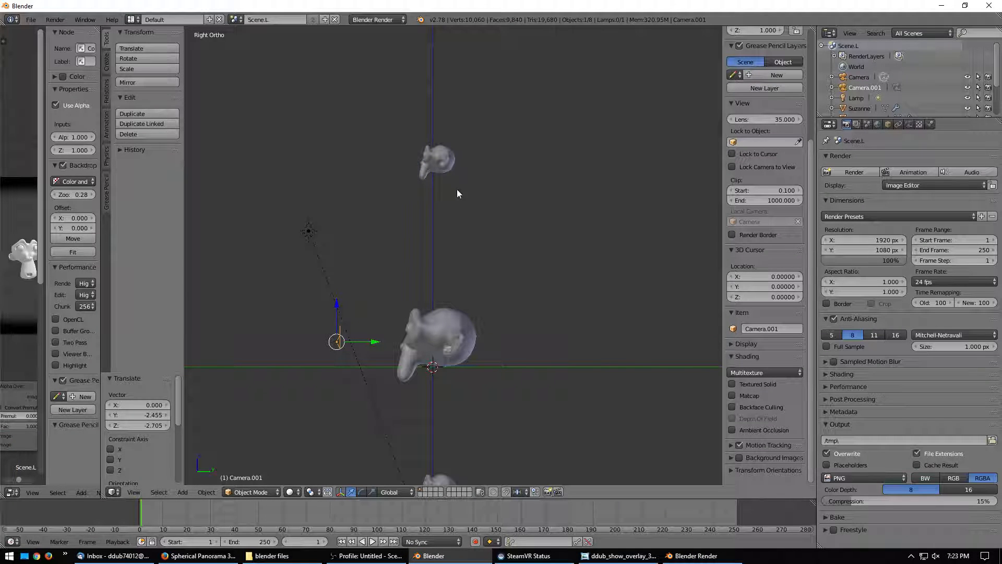
pyautogui.moveTo(403, 213); pyautogui.dragTo(447, 191, button='middle')
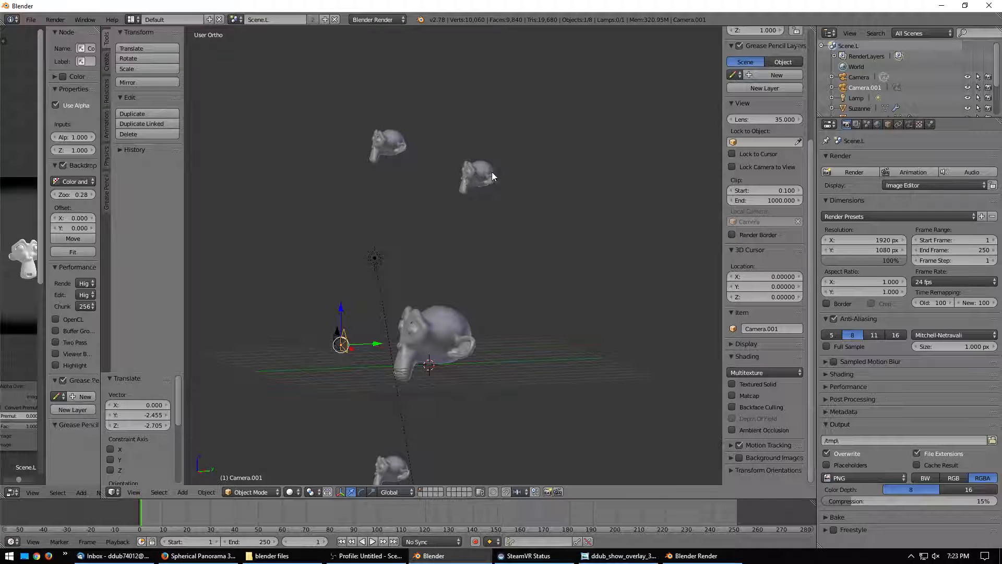
pyautogui.click(235, 19)
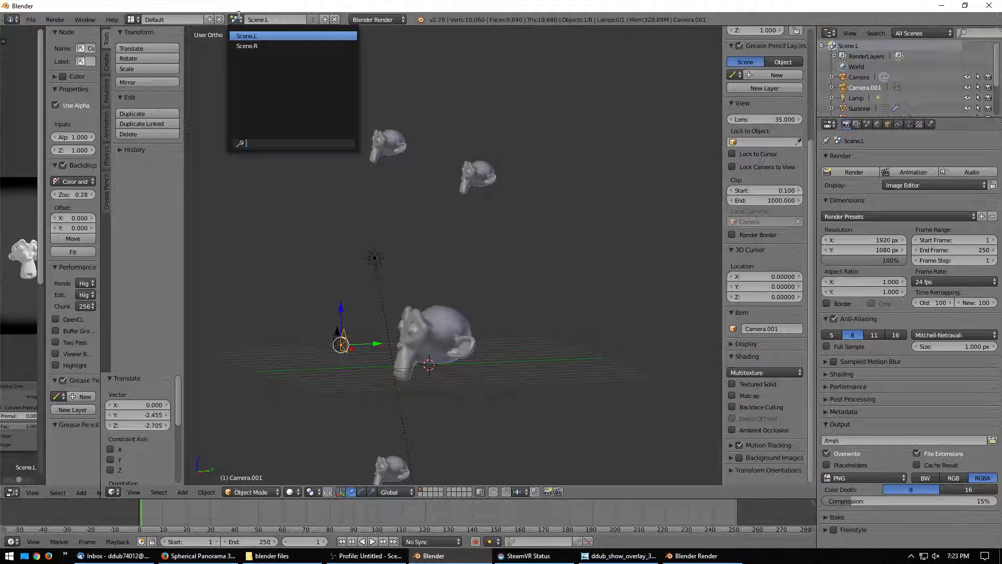
pyautogui.click(246, 46)
# In Edit Mode, duplicate the small upper monkey's mesh about -4.1 in Y and 5.2 in Z, then shift it another 0.589 up.
pyautogui.rightClick(486, 177)
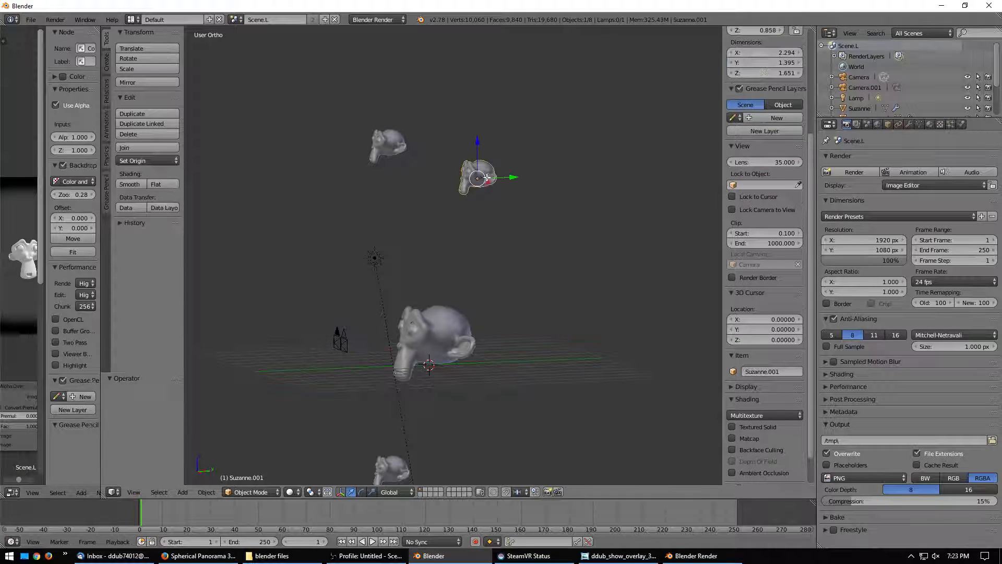
pyautogui.press('Tab')
pyautogui.press('KP_3')
pyautogui.hotkey('shift', 'd')
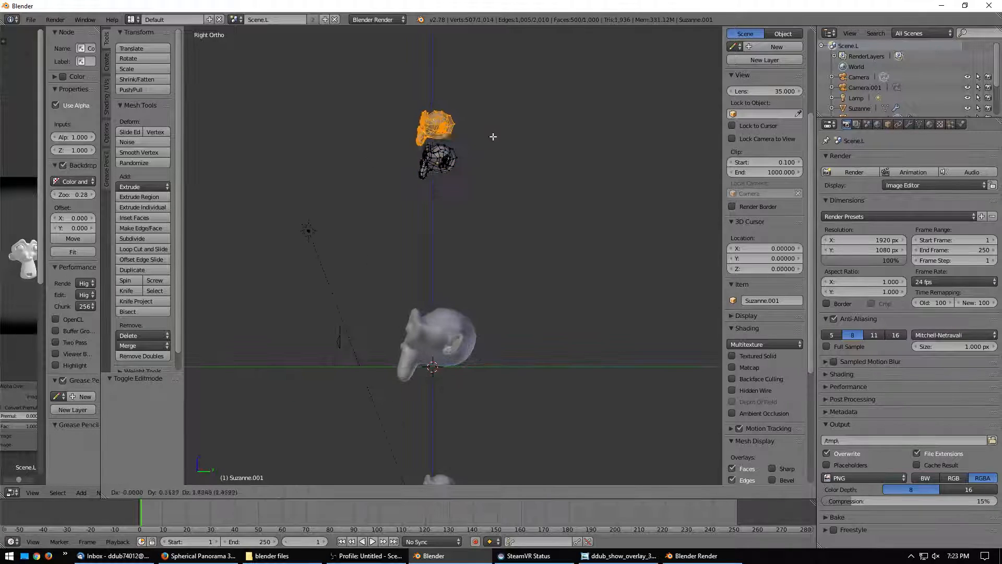
pyautogui.click(380, 84)
pyautogui.keyDown('shift'); pyautogui.moveTo(379, 84); pyautogui.dragTo(375, 133, button='middle'); pyautogui.keyUp('shift')
pyautogui.press('g')
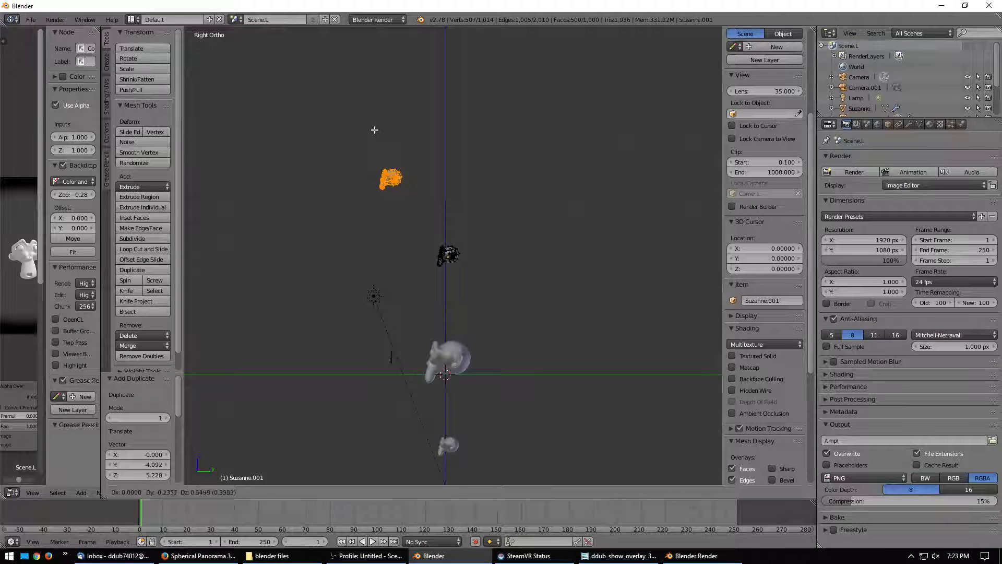
pyautogui.click(375, 131)
# In the front view, duplicate the raised head four times along X into a row, with offsets of about -2.9, -3.5, -2.8 and -3.8.
pyautogui.press('KP_1')
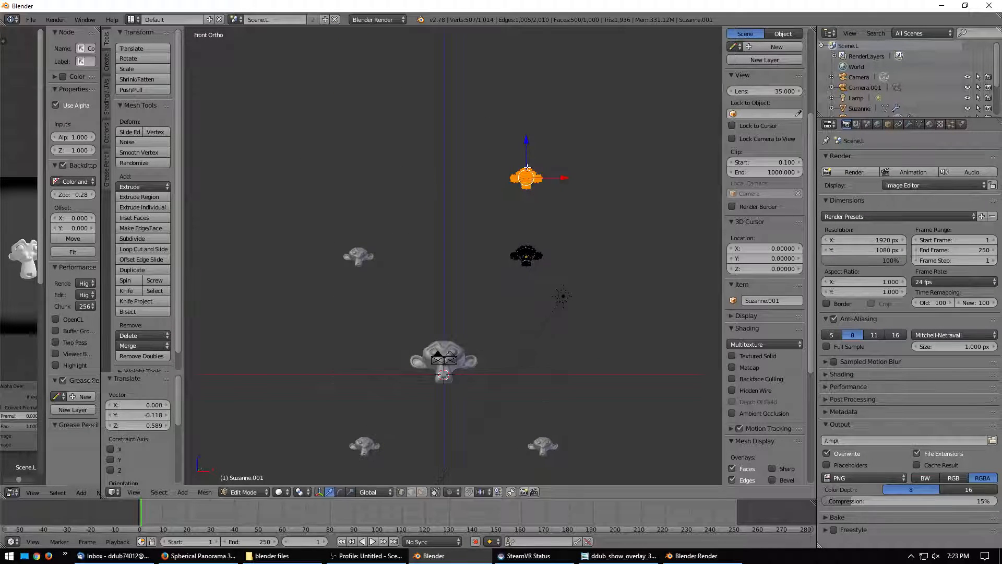
pyautogui.hotkey('shift', 'd')
pyautogui.press('x')
pyautogui.click(533, 173)
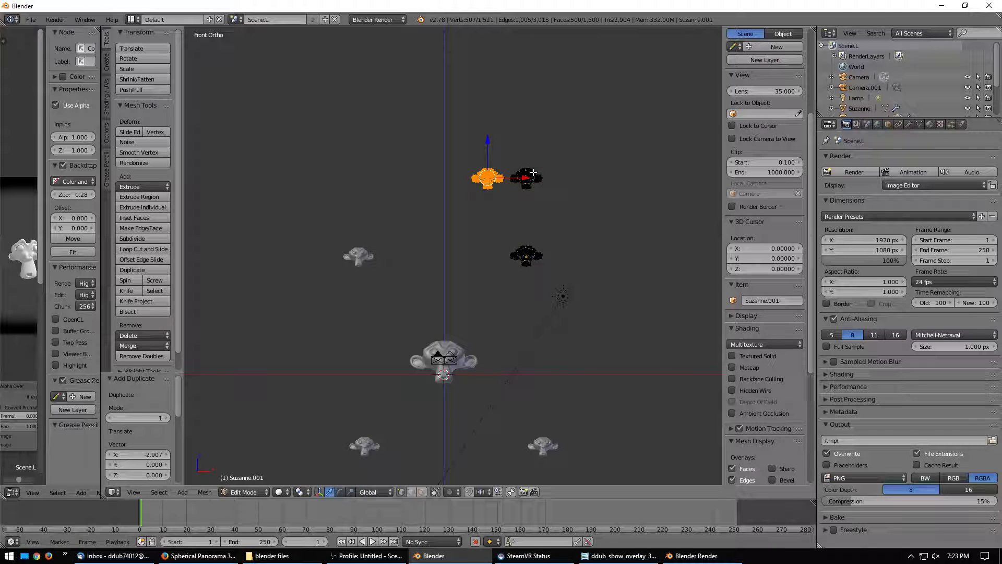
pyautogui.hotkey('shift', 'd')
pyautogui.press('x')
pyautogui.click(487, 171)
pyautogui.hotkey('shift', 'd')
pyautogui.press('x')
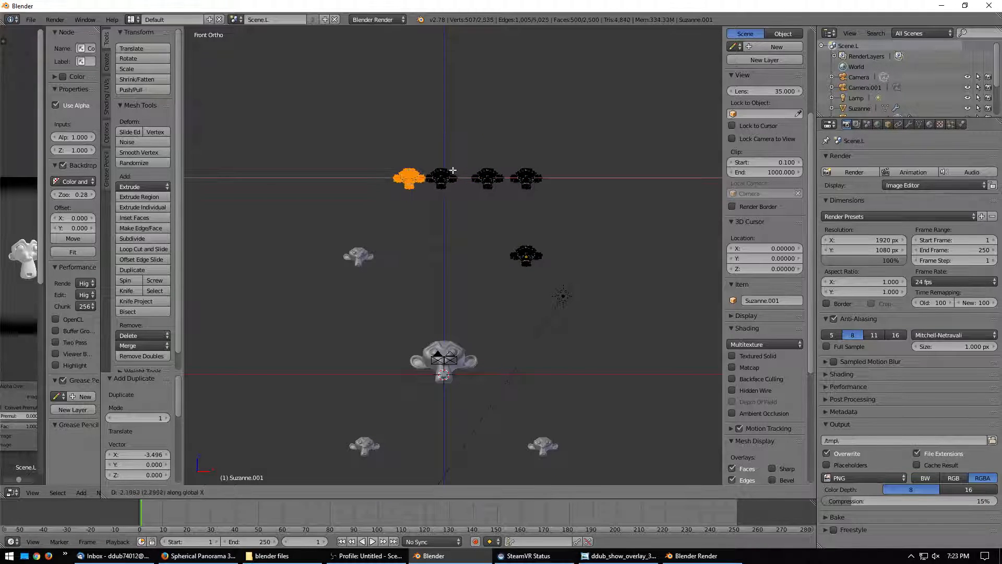
pyautogui.click(452, 170)
pyautogui.hotkey('shift', 'f')
pyautogui.press('Escape')
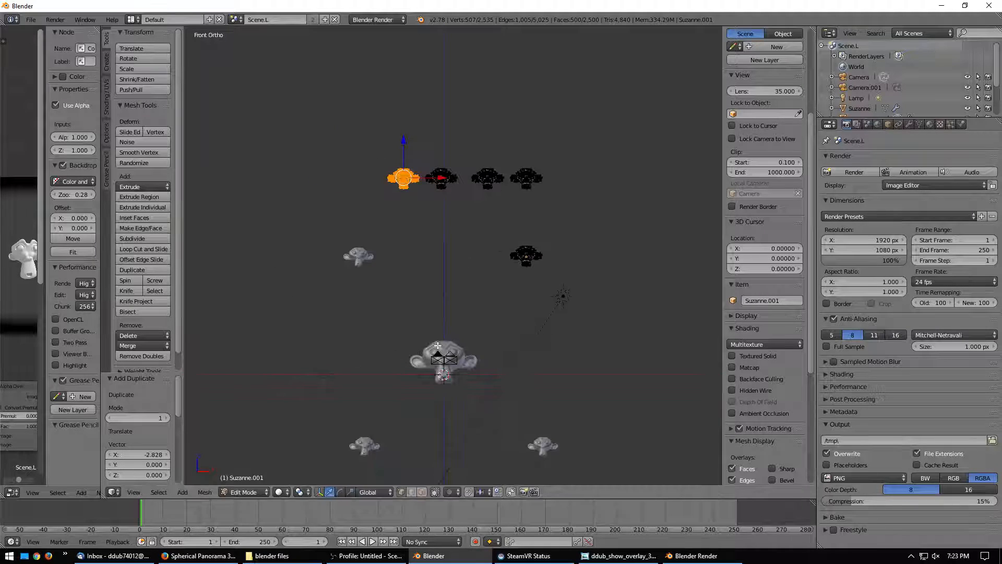
pyautogui.hotkey('shift', 'd')
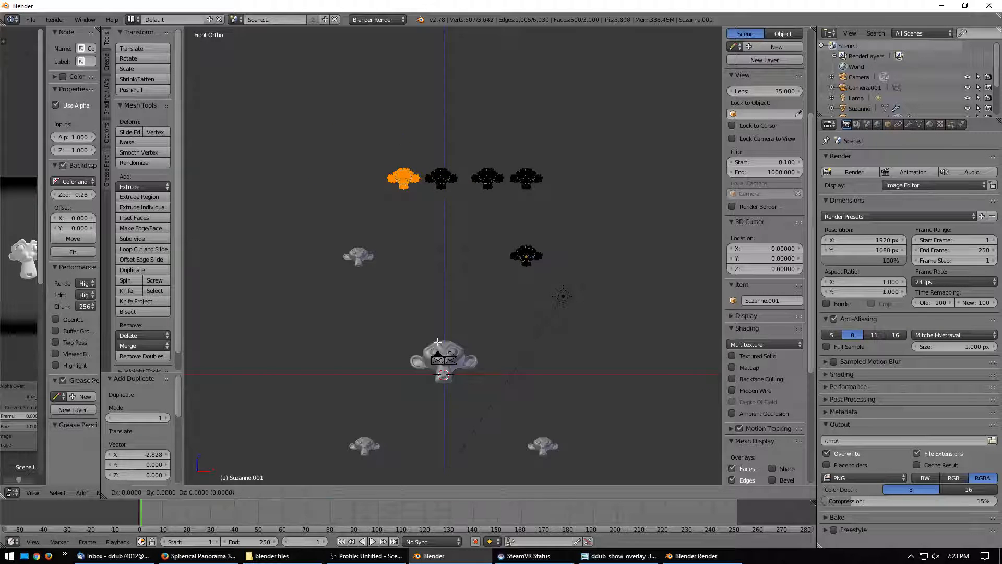
pyautogui.press('x')
pyautogui.scroll(-2, 392, 333)
pyautogui.click(424, 309)
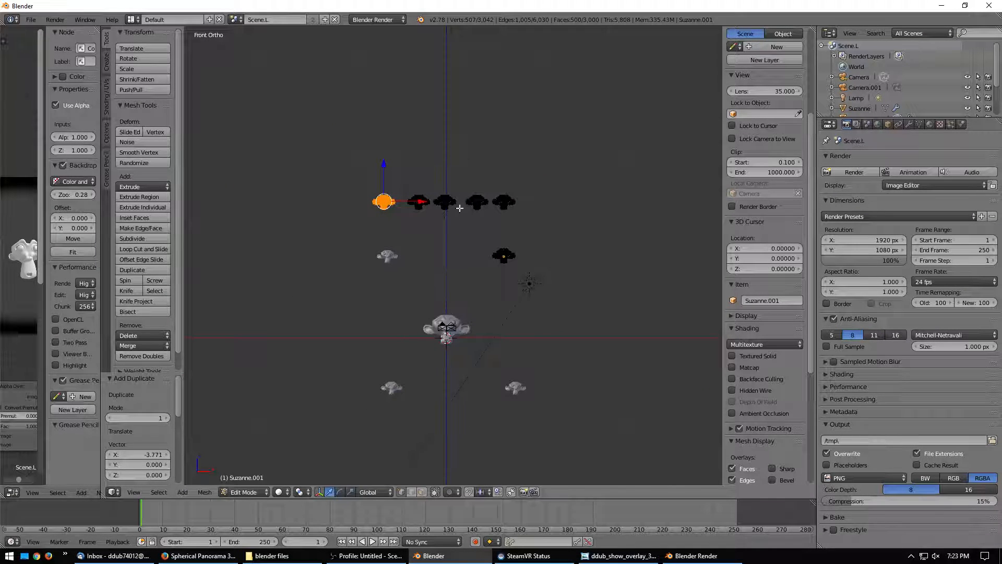
# Leave Edit Mode and compare the height of the duplicated monkey row in Scene.R and Scene.L.
pyautogui.press('Tab')
pyautogui.click(237, 19)
pyautogui.click(242, 46)
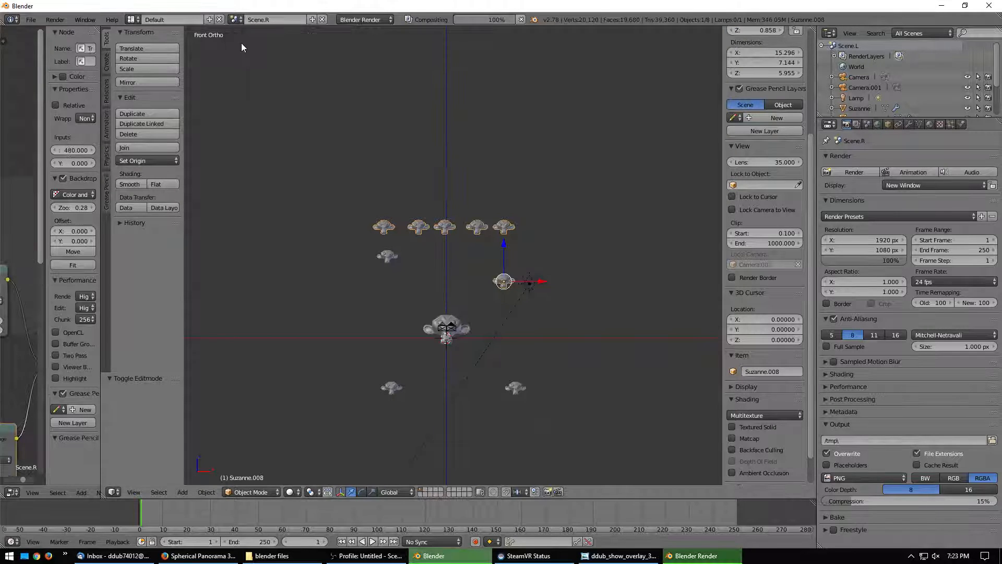
pyautogui.click(236, 20)
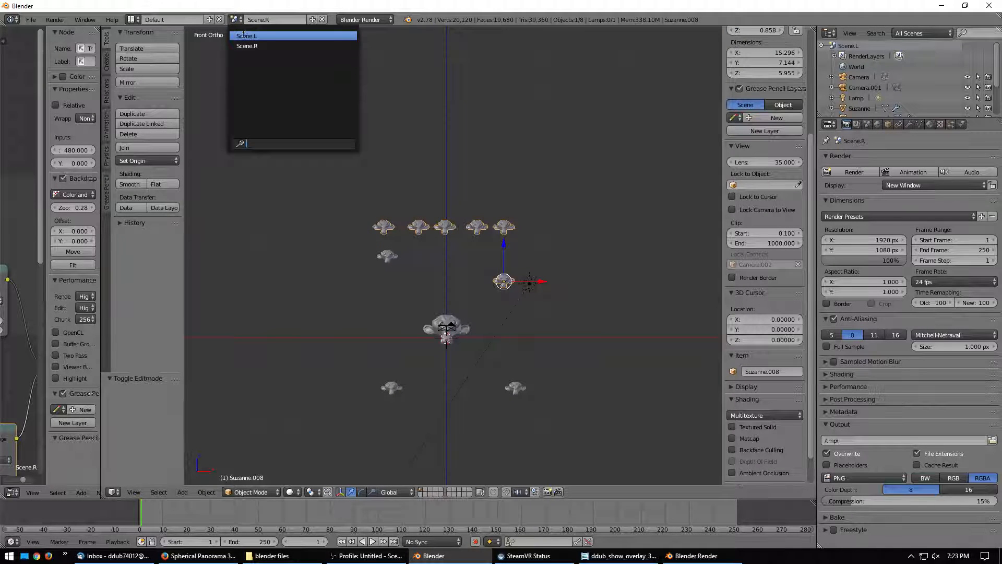
pyautogui.click(243, 36)
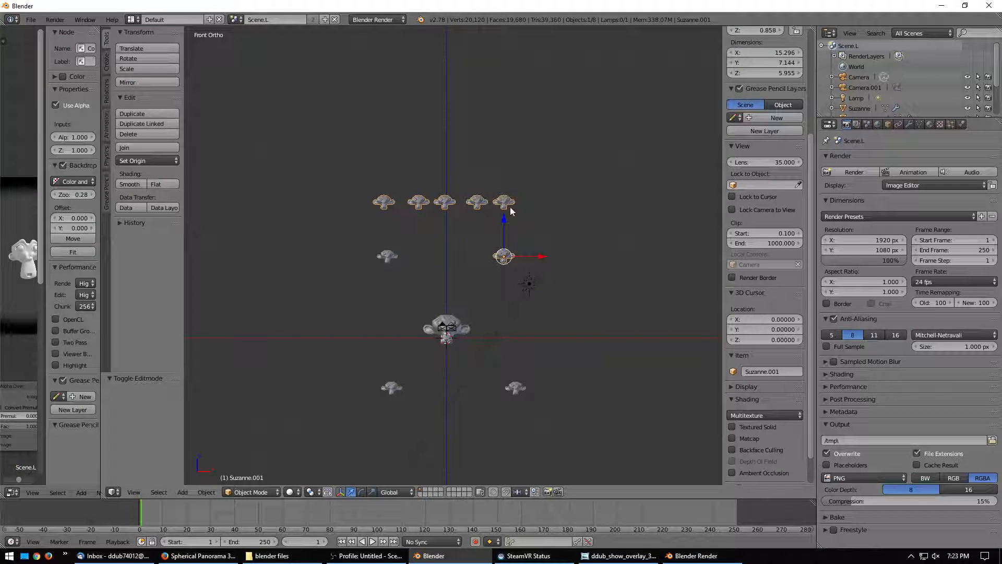
# Lower Scene.L's selected monkey object by about 1.867 and another 0.848 in Z, checking its height against Scene.R after each move.
pyautogui.moveTo(511, 211); pyautogui.dragTo(509, 228)
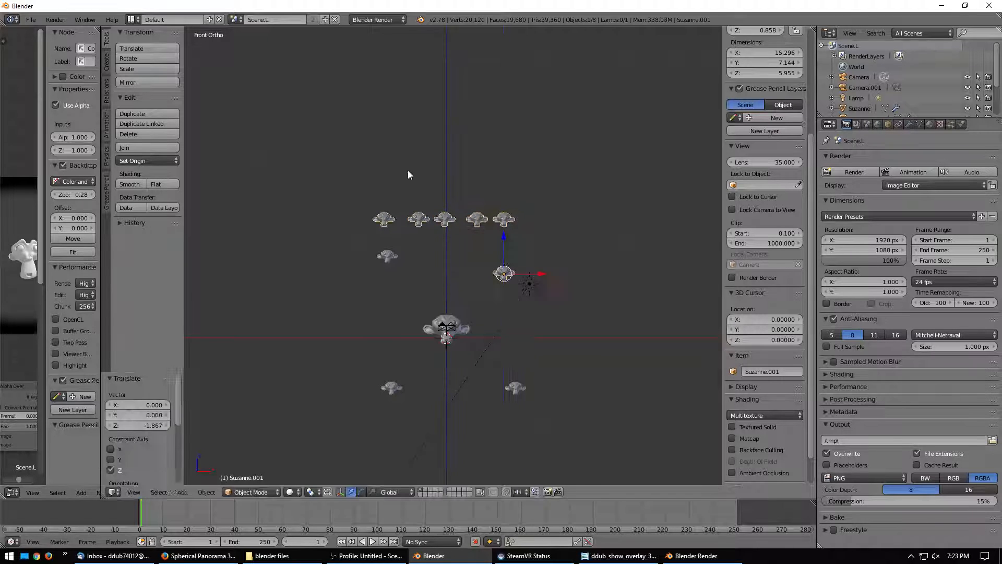
pyautogui.click(237, 20)
pyautogui.click(243, 47)
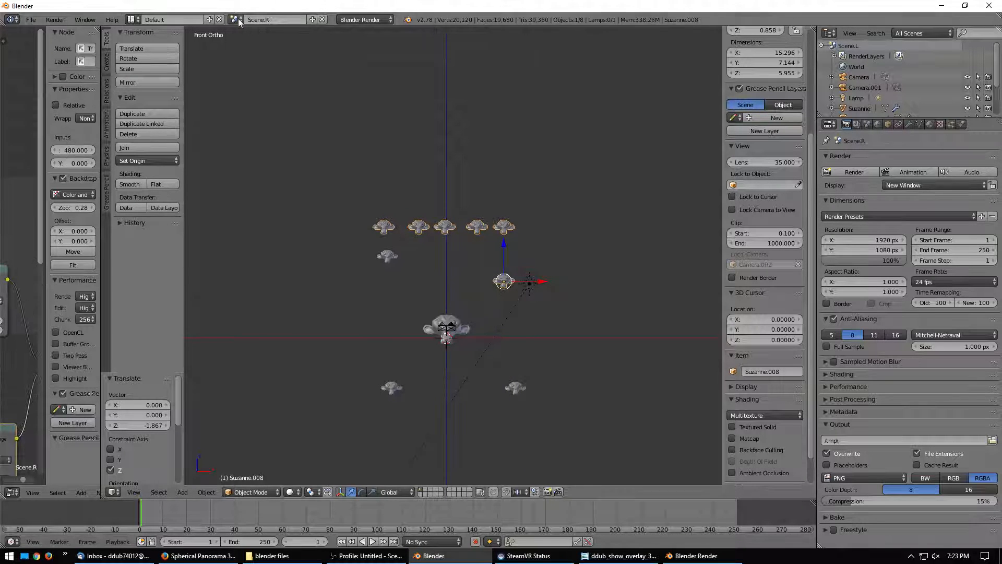
pyautogui.click(237, 20)
pyautogui.click(244, 36)
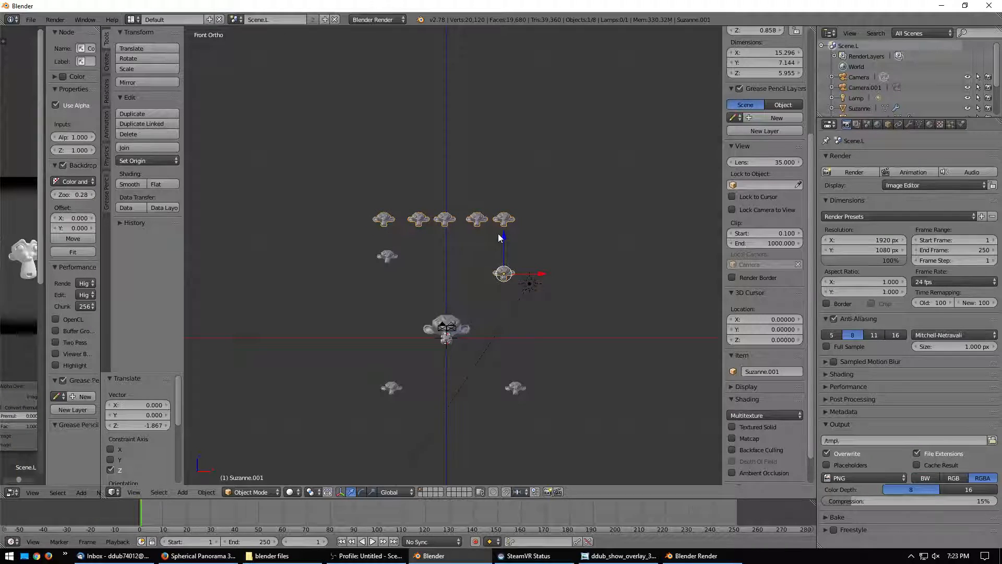
pyautogui.moveTo(499, 237); pyautogui.dragTo(499, 246)
pyautogui.click(236, 19)
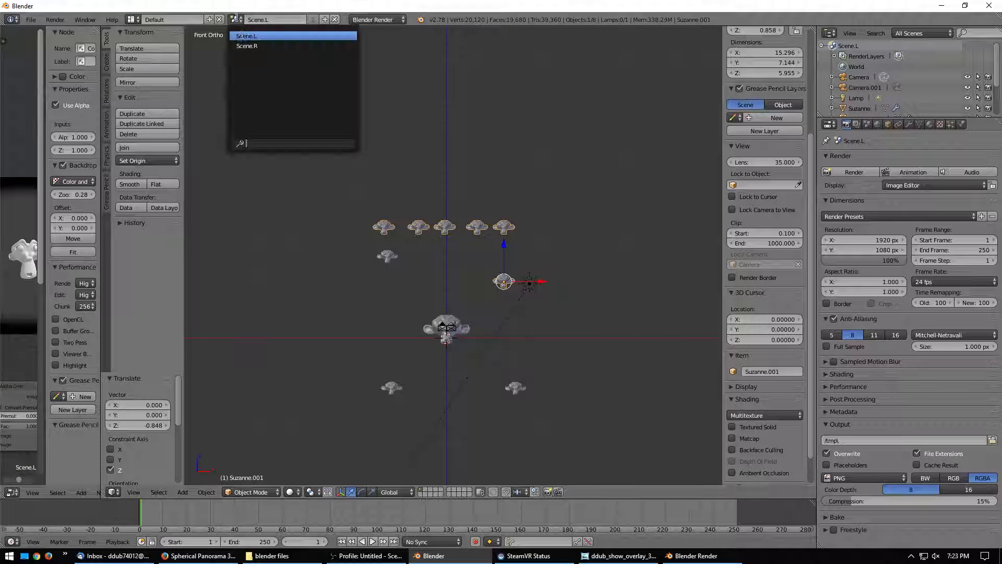
pyautogui.click(243, 46)
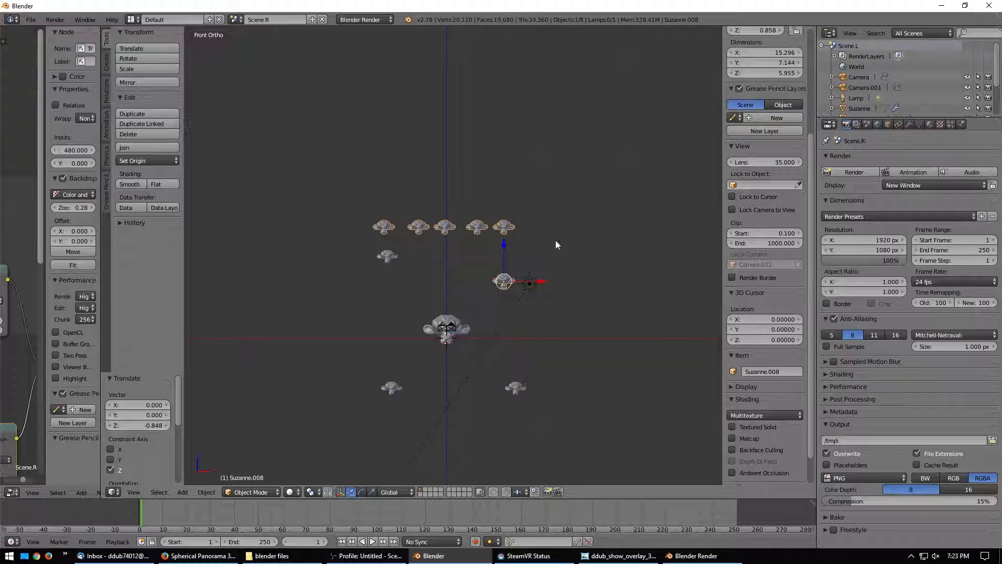
# View Scene.R through its panoramic camera and render the side-by-side stereo image to inspect the monkey heads.
pyautogui.moveTo(556, 245); pyautogui.dragTo(535, 198, button='middle')
pyautogui.press('KP_0')
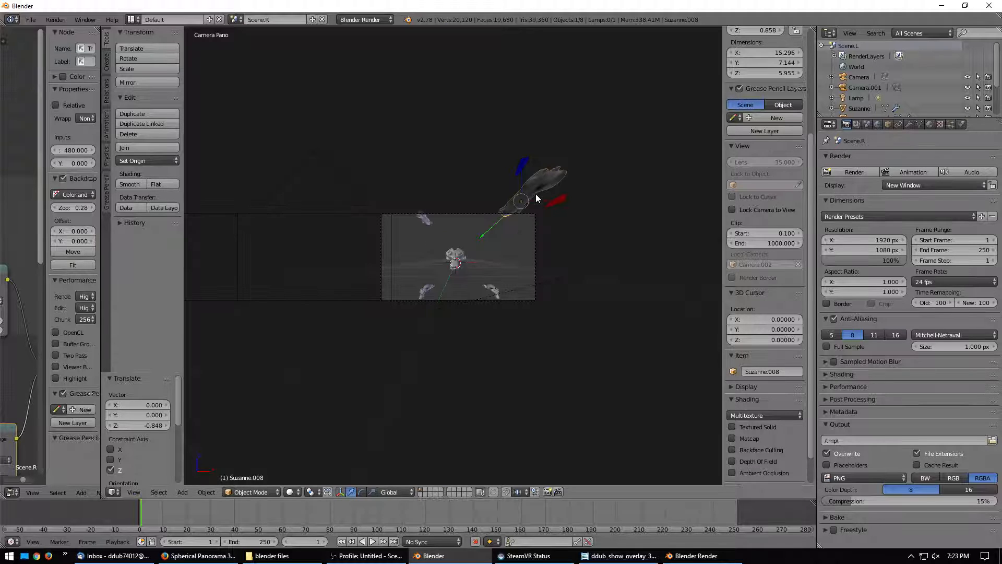
pyautogui.press('F12')
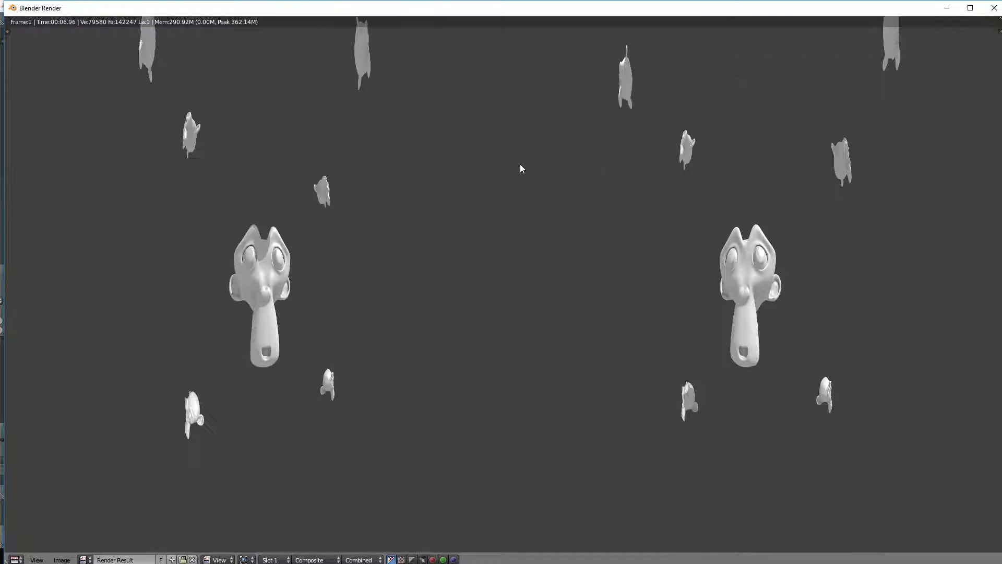
pyautogui.press('Escape')
# In the right side view of Scene.R, open the selected monkey object's mesh in Edit Mode with nothing selected.
pyautogui.press('KP_3')
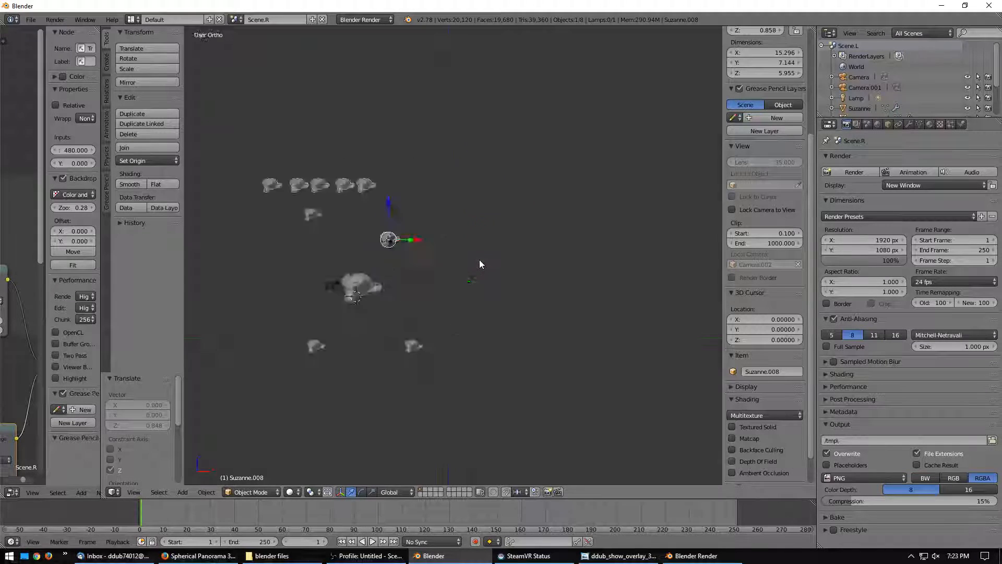
pyautogui.scroll(3, 480, 260)
pyautogui.press('Tab')
pyautogui.press('a')
# Try to box-select the raised row of heads and move it about 3.994 in Y.
pyautogui.press('b')
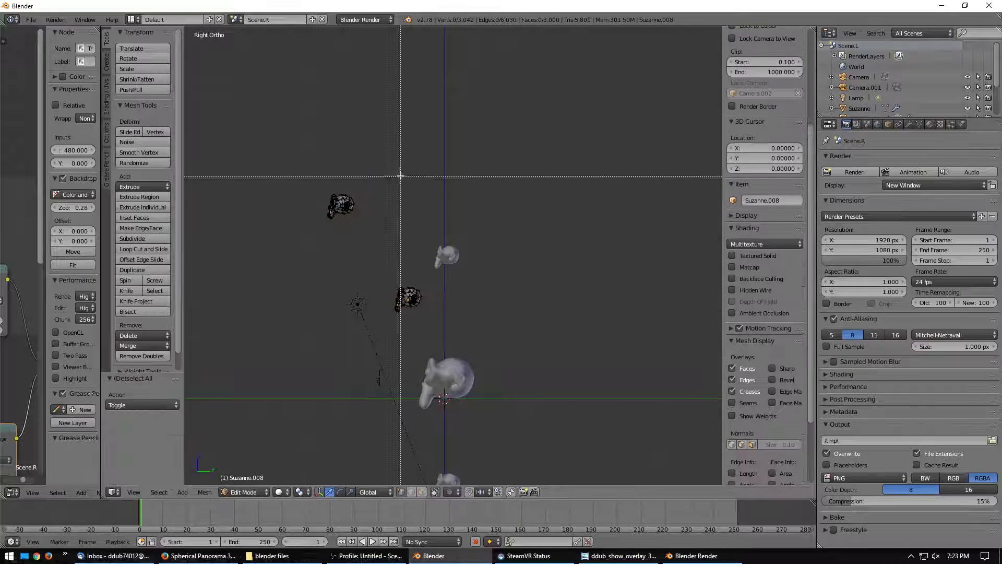
pyautogui.moveTo(402, 177); pyautogui.dragTo(330, 232)
pyautogui.moveTo(375, 206); pyautogui.dragTo(440, 204)
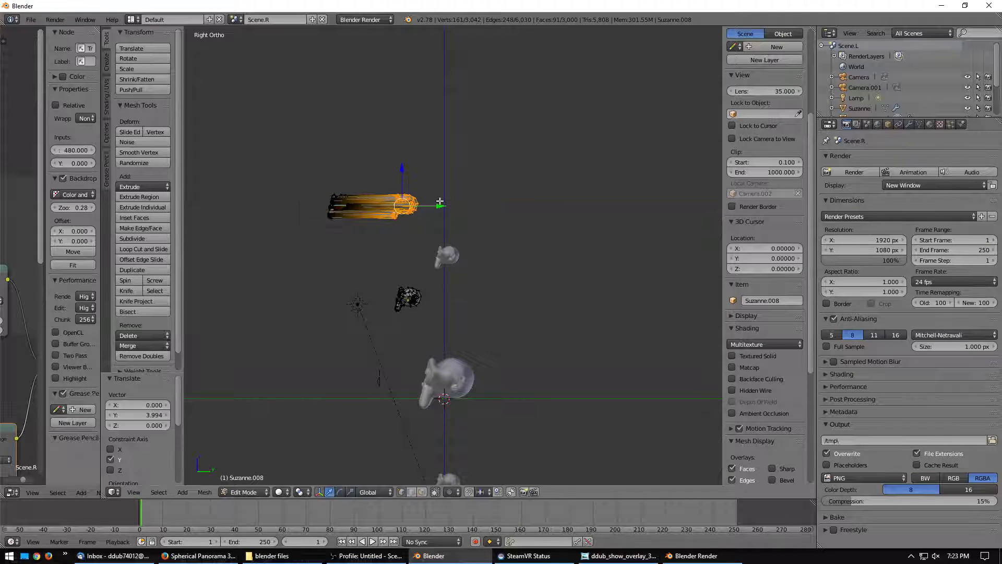
pyautogui.hotkey('ctrl', 'z')
pyautogui.moveTo(184, 123); pyautogui.dragTo(204, 123)
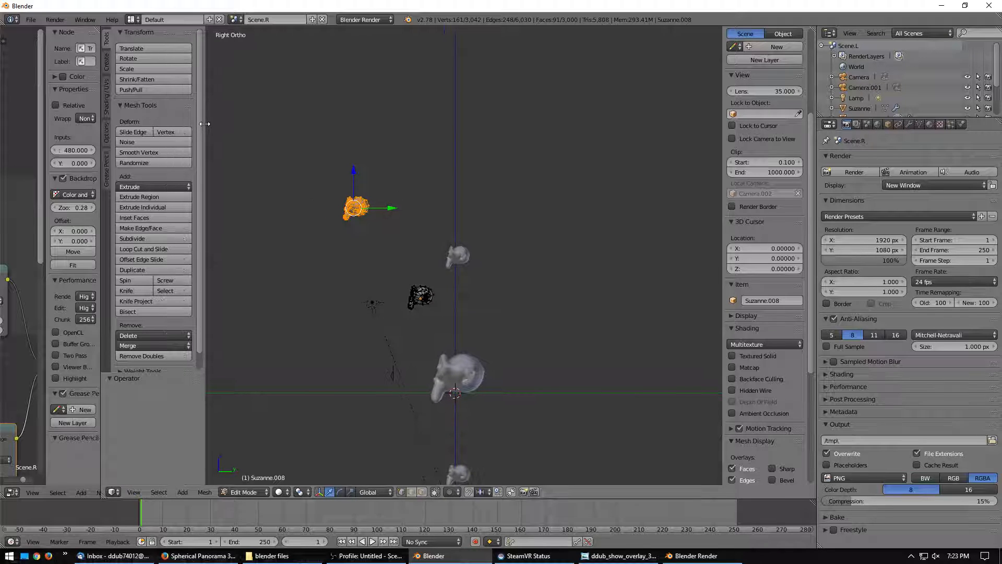
pyautogui.press('a')
# Select the whole raised row, including hidden vertices, move it about 3.949 in Y and return to Object Mode.
pyautogui.scroll(-5, 765, 313)
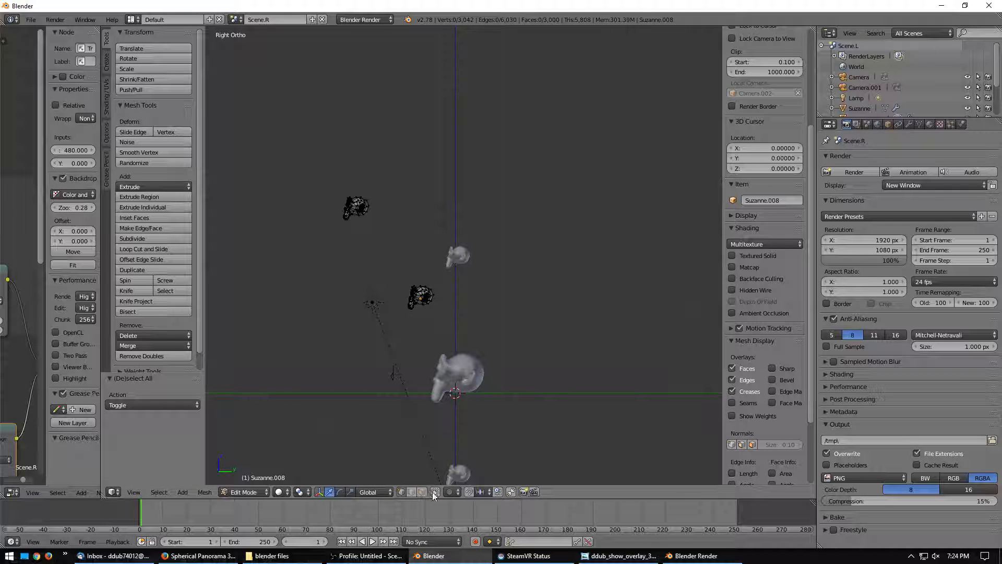
pyautogui.moveTo(378, 229); pyautogui.dragTo(319, 211, button='middle')
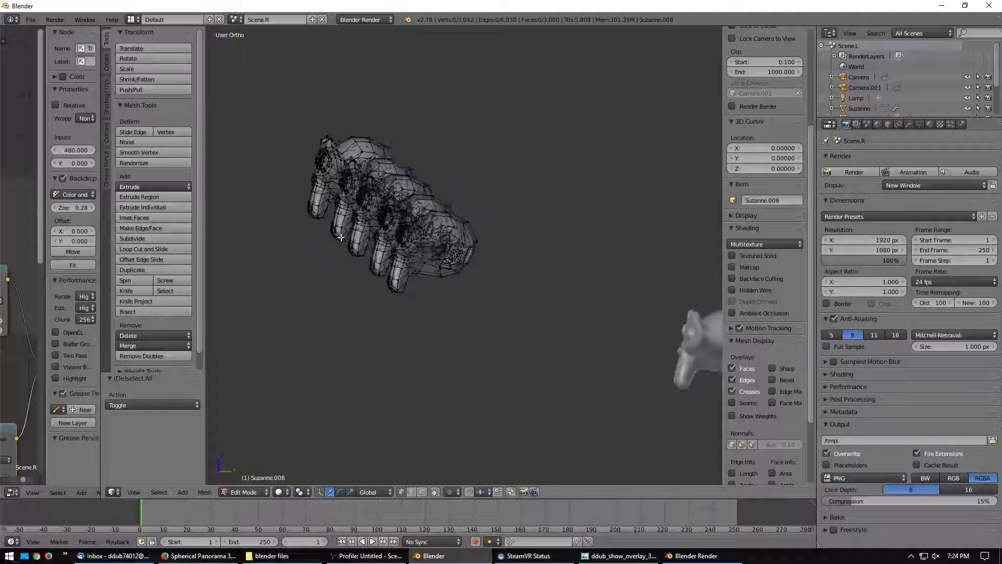
pyautogui.moveTo(546, 81); pyautogui.dragTo(281, 357)
pyautogui.scroll(-6, 458, 280)
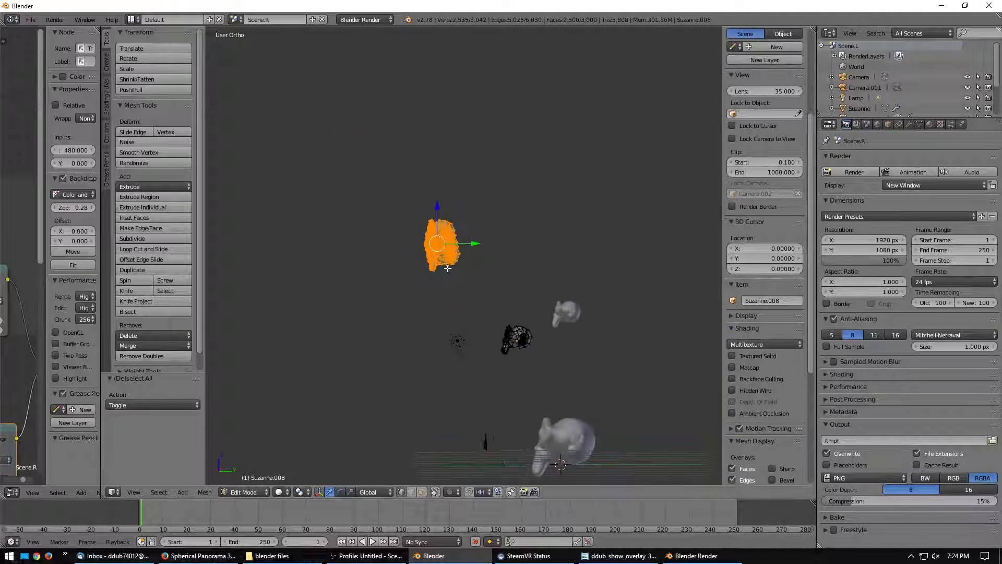
pyautogui.press('KP_3')
pyautogui.press('g')
pyautogui.press('y')
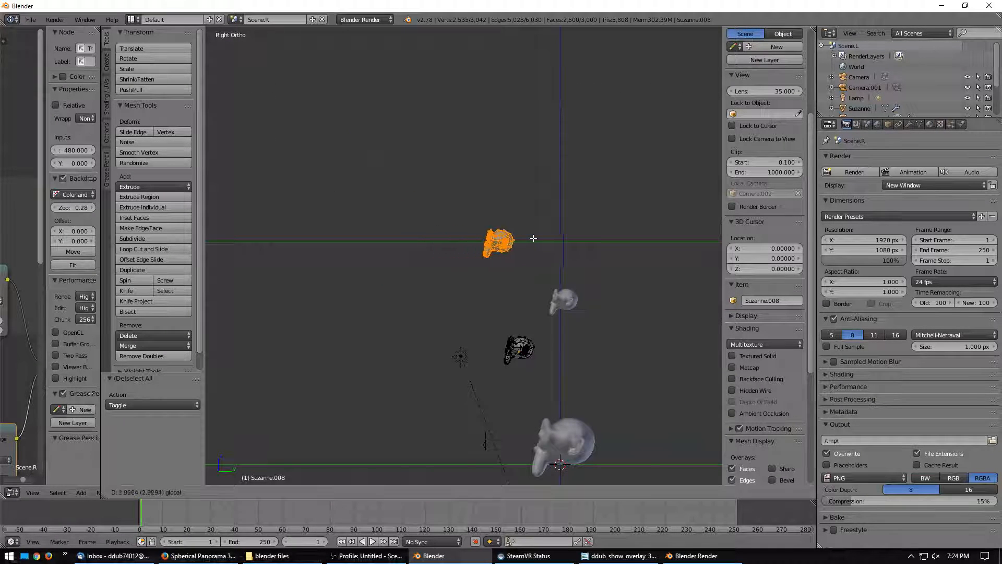
pyautogui.click(538, 236)
pyautogui.press('KP_1')
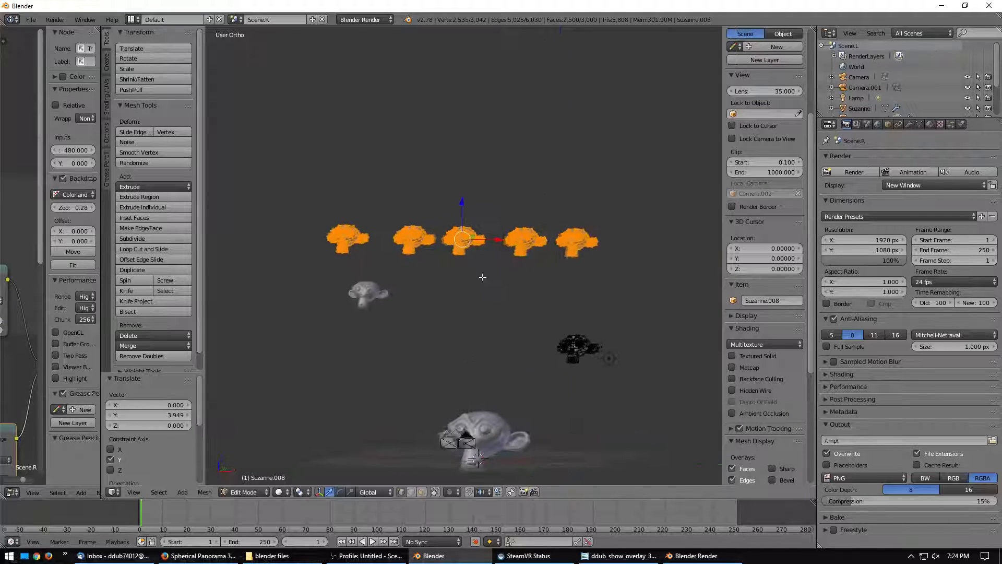
pyautogui.press('Tab')
# Render Scene.R to inspect the effect of the shifted row, closing the render window once checked.
pyautogui.press('F12')
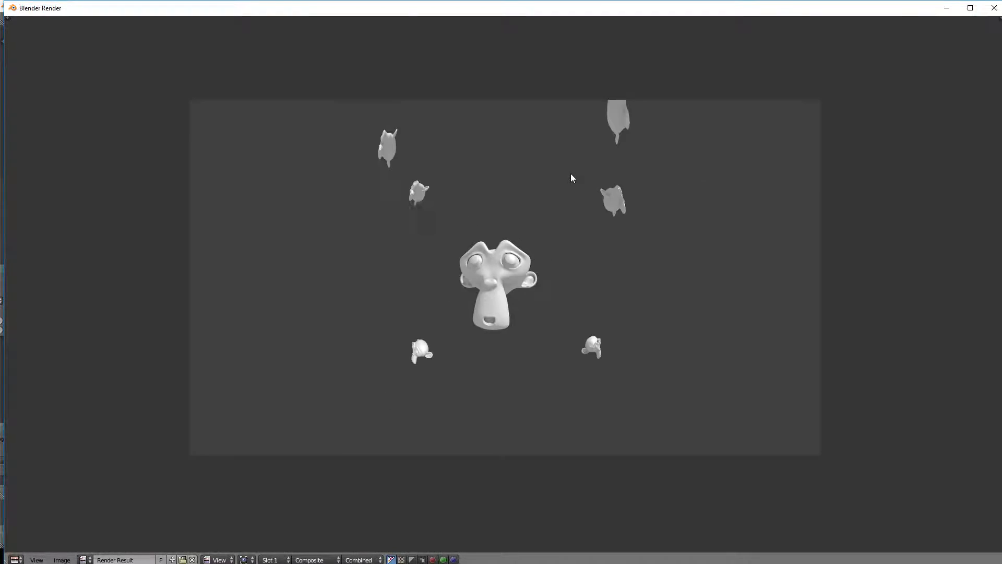
pyautogui.press('Escape')
pyautogui.moveTo(572, 177); pyautogui.dragTo(543, 199, button='middle')
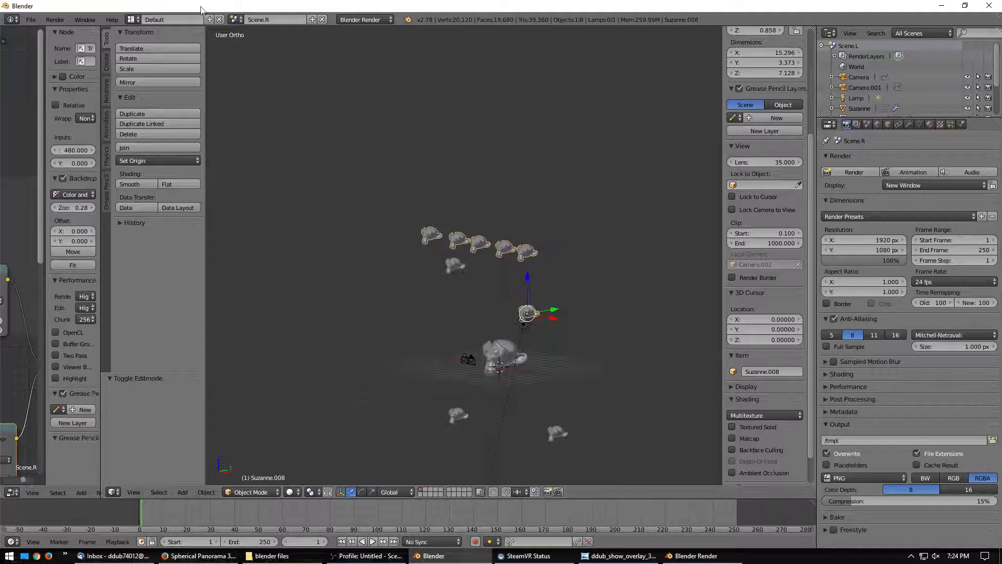
# Compare the Y position of the upper monkey heads between Scene.L and Scene.R in the right side view.
pyautogui.click(236, 17)
pyautogui.click(237, 36)
pyautogui.moveTo(423, 132); pyautogui.dragTo(327, 74, button='middle')
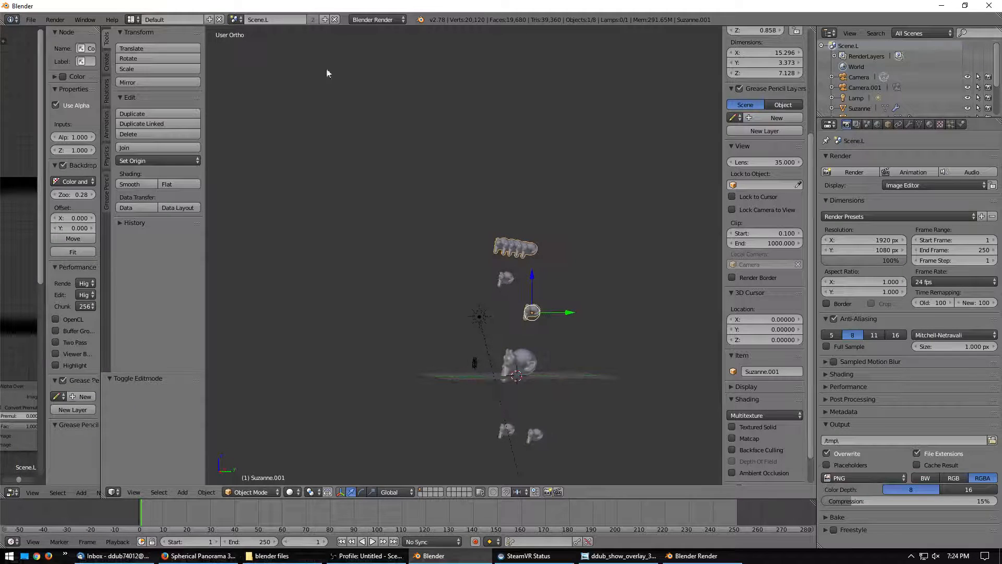
pyautogui.click(235, 19)
pyautogui.click(245, 40)
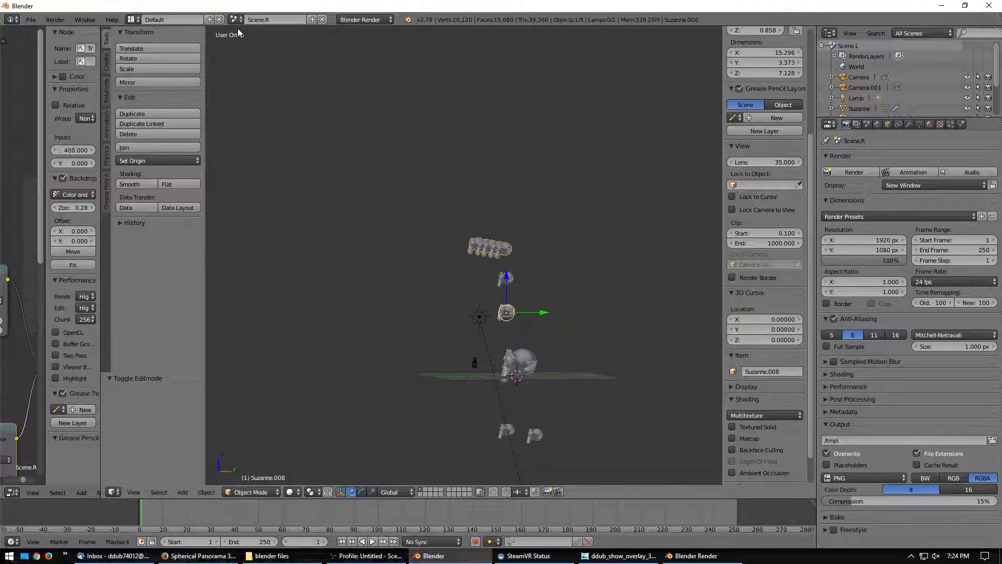
pyautogui.press('KP_3')
pyautogui.scroll(2, 500, 218)
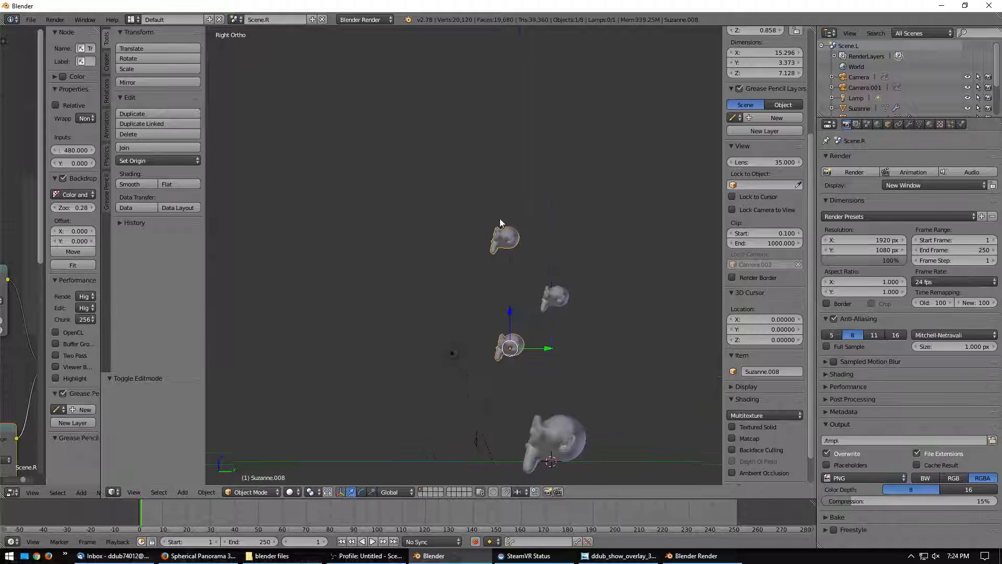
pyautogui.click(235, 20)
pyautogui.click(249, 35)
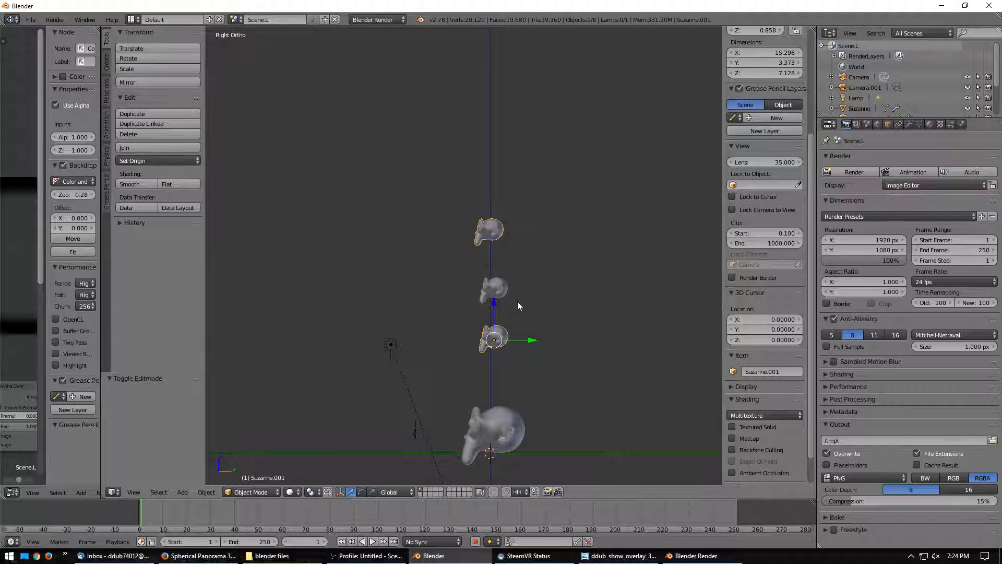
pyautogui.hotkey('shift', 'd')
pyautogui.rightClick(518, 281)
pyautogui.hotkey('ctrl', 'z')
# Snap the 3D cursor to the selected monkey object in Scene.L.
pyautogui.hotkey('shift', 's')
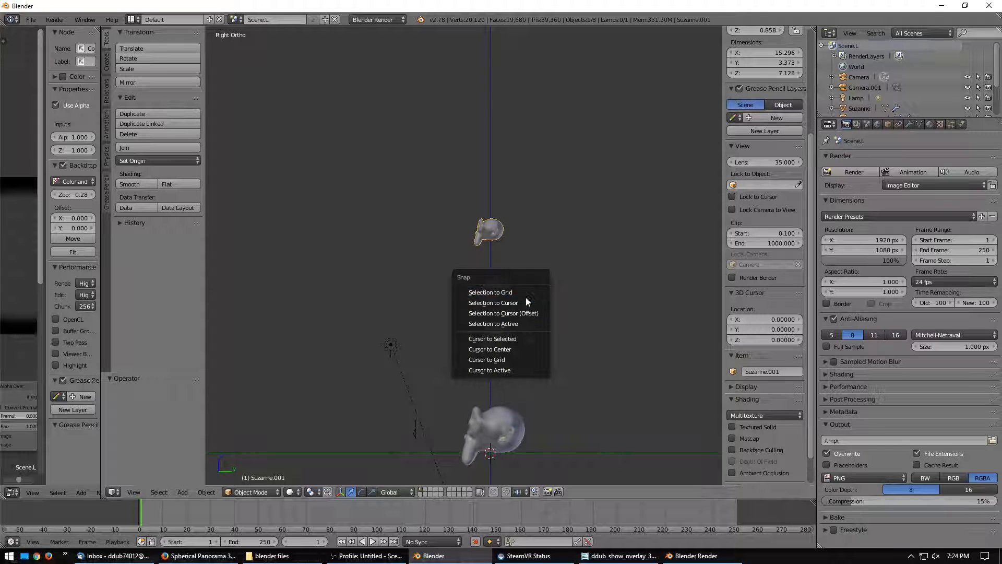
pyautogui.click(514, 337)
pyautogui.moveTo(440, 292); pyautogui.dragTo(478, 305, button='middle')
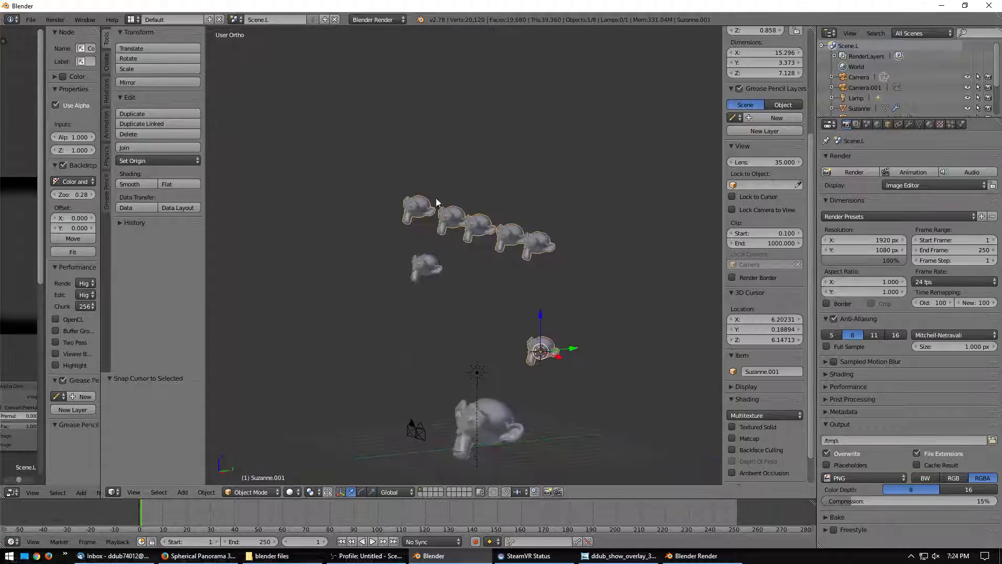
# Switch to Scene.R and examine where its monkey heads sit in the right side view.
pyautogui.click(235, 19)
pyautogui.click(247, 48)
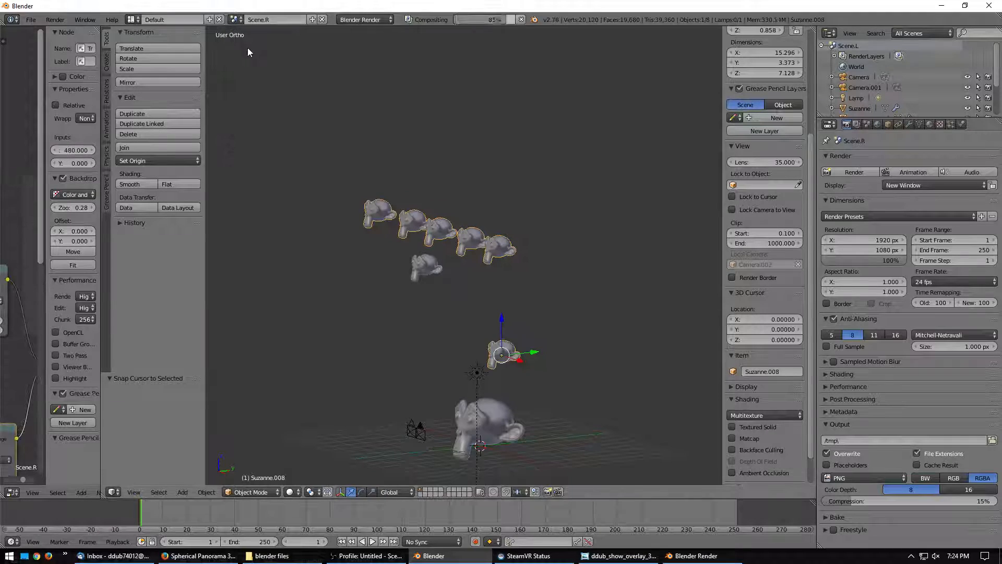
pyautogui.scroll(-5, 425, 286)
pyautogui.scroll(3, 427, 285)
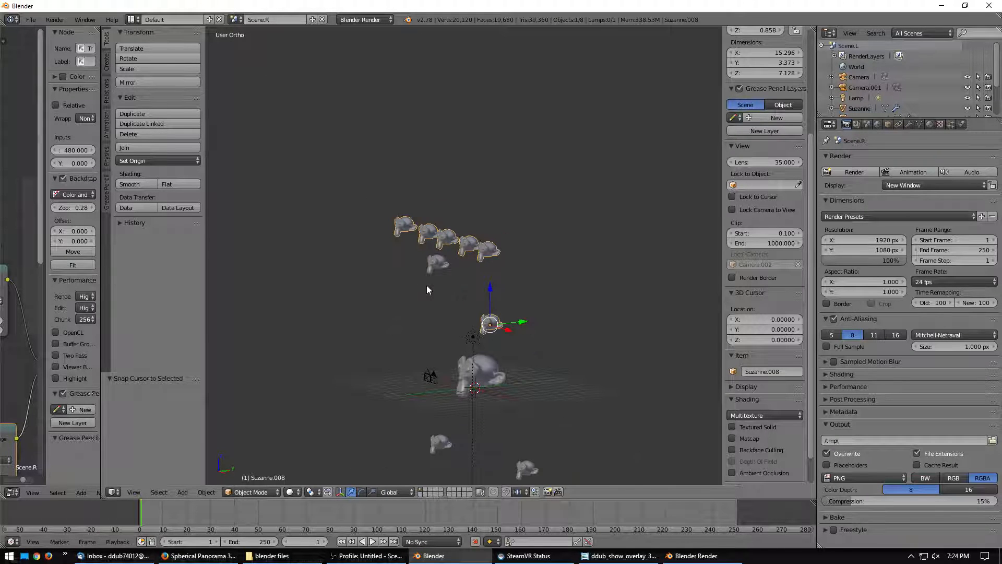
pyautogui.press('KP_3')
pyautogui.scroll(2, 427, 285)
pyautogui.keyDown('shift'); pyautogui.moveTo(441, 299); pyautogui.dragTo(412, 269, button='middle'); pyautogui.keyUp('shift')
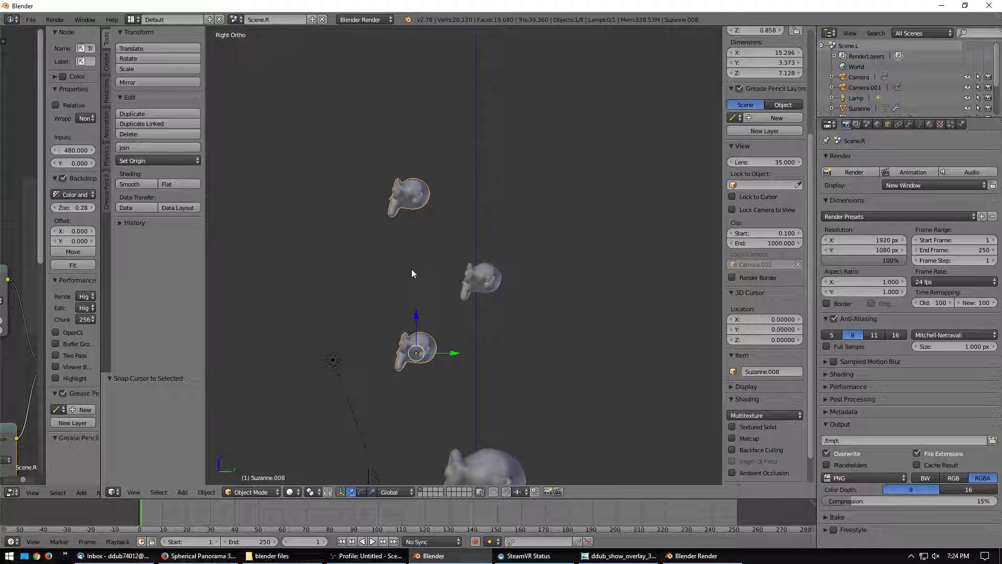
pyautogui.scroll(-3, 396, 243)
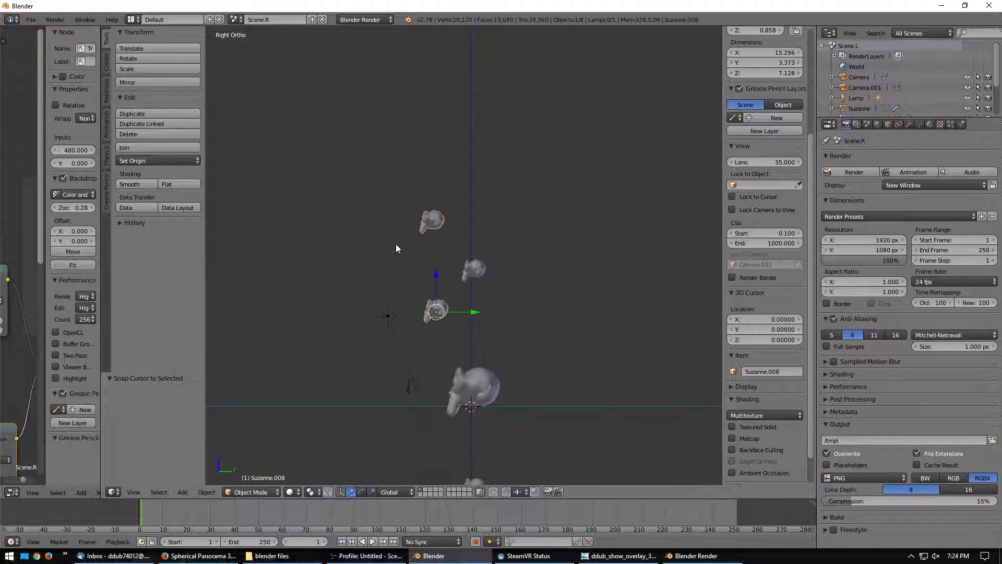
# Delete Scene.R and check the monkey heads in the remaining Scene.L.
pyautogui.click(323, 19)
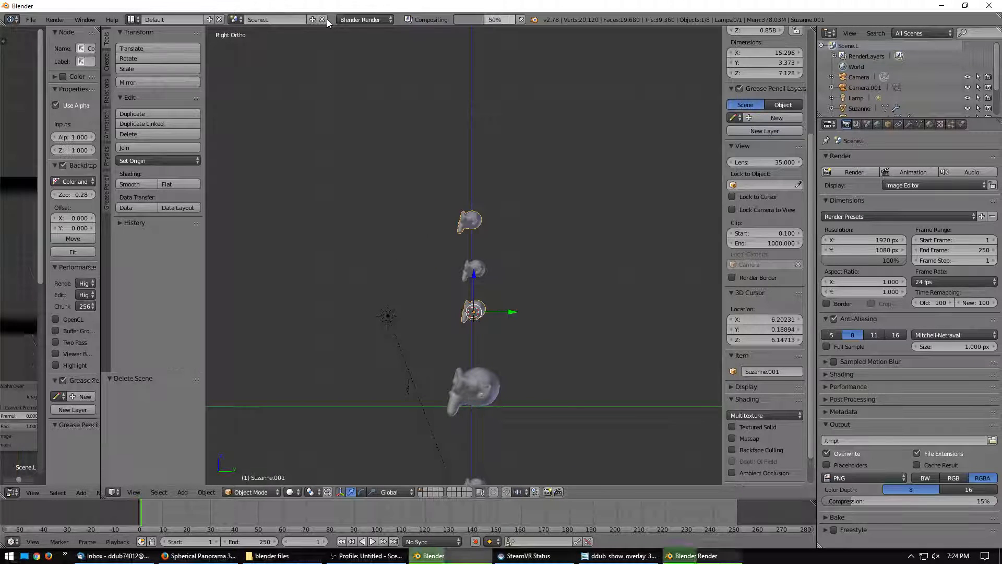
pyautogui.moveTo(324, 134); pyautogui.dragTo(384, 142, button='middle')
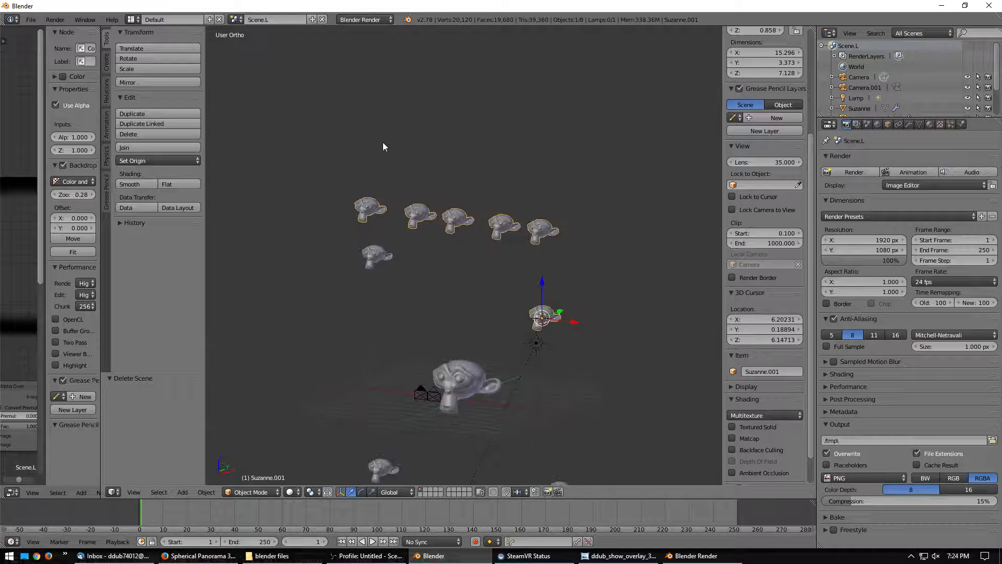
# Create a full copy of Scene.L and name the new scene Scene.R.
pyautogui.click(313, 19)
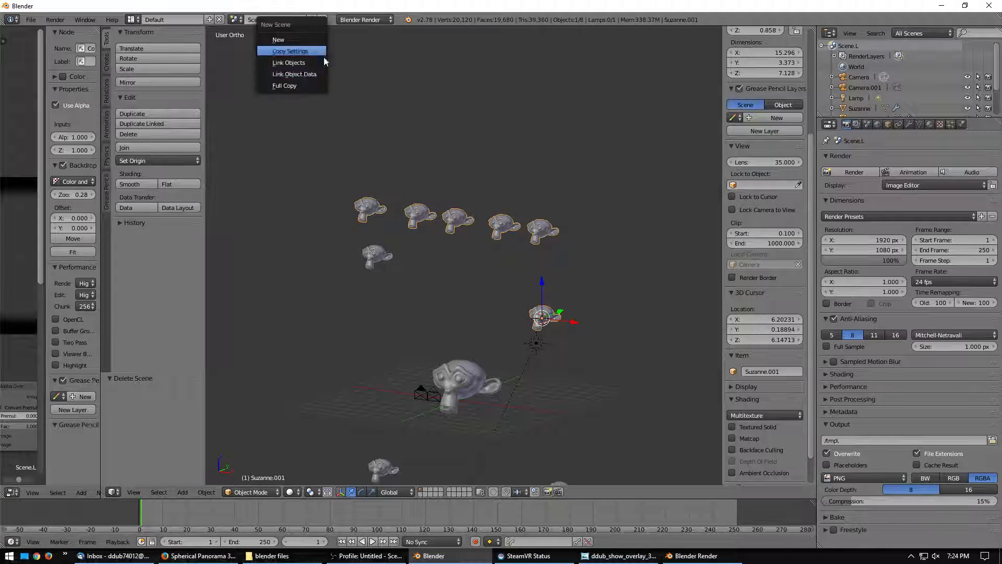
pyautogui.click(287, 85)
pyautogui.doubleClick(269, 19)
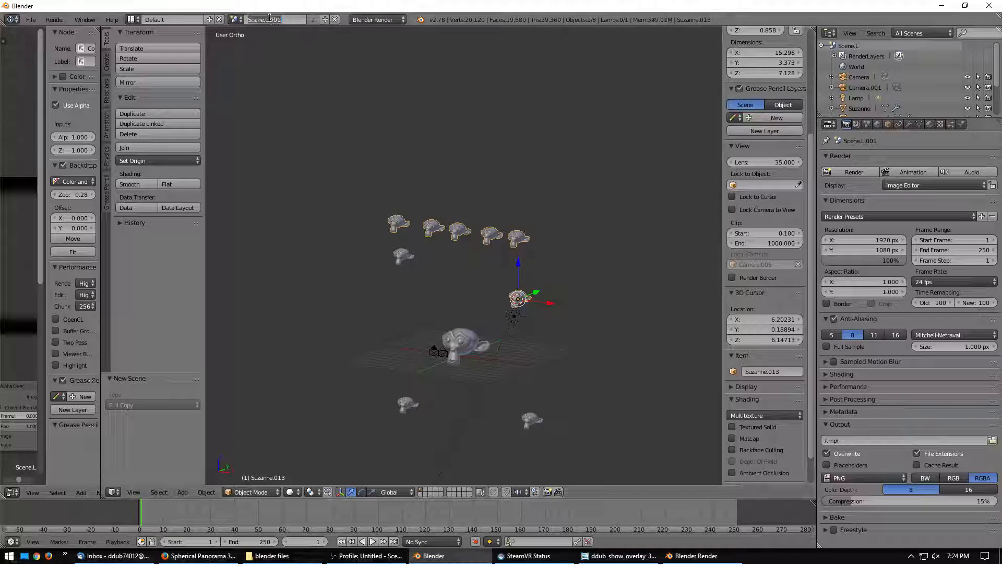
pyautogui.write('Scene.R')
pyautogui.press('Return')
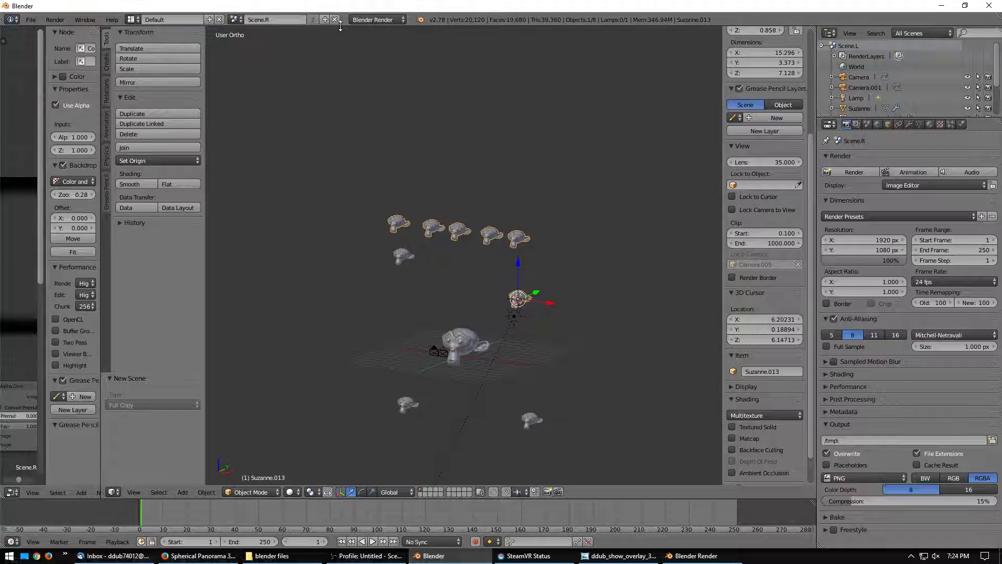
# Make the right-eye camera the active camera in the copied Scene.R and render the scene.
pyautogui.rightClick(447, 356)
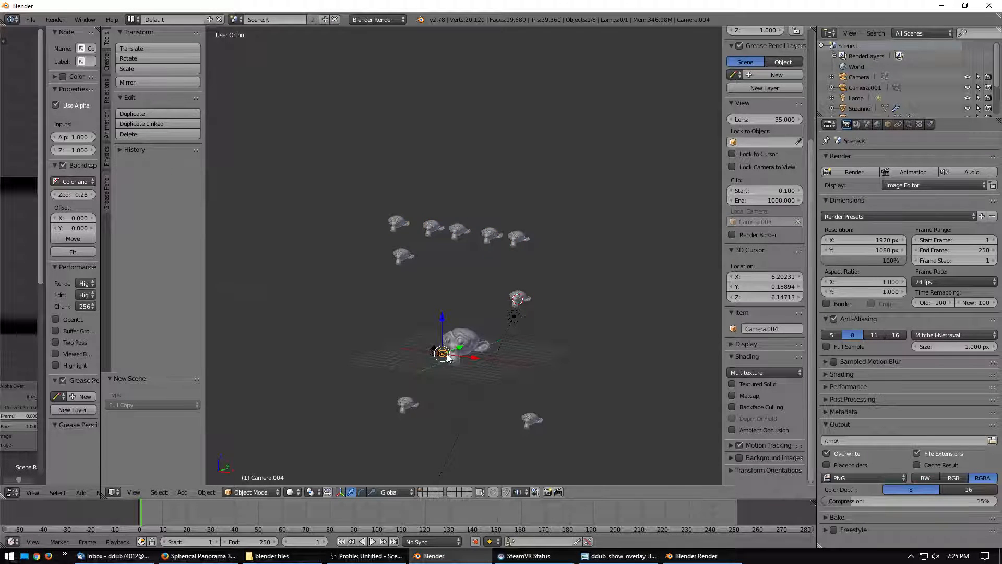
pyautogui.press('ctrl+KP_0')
pyautogui.scroll(3, 440, 354)
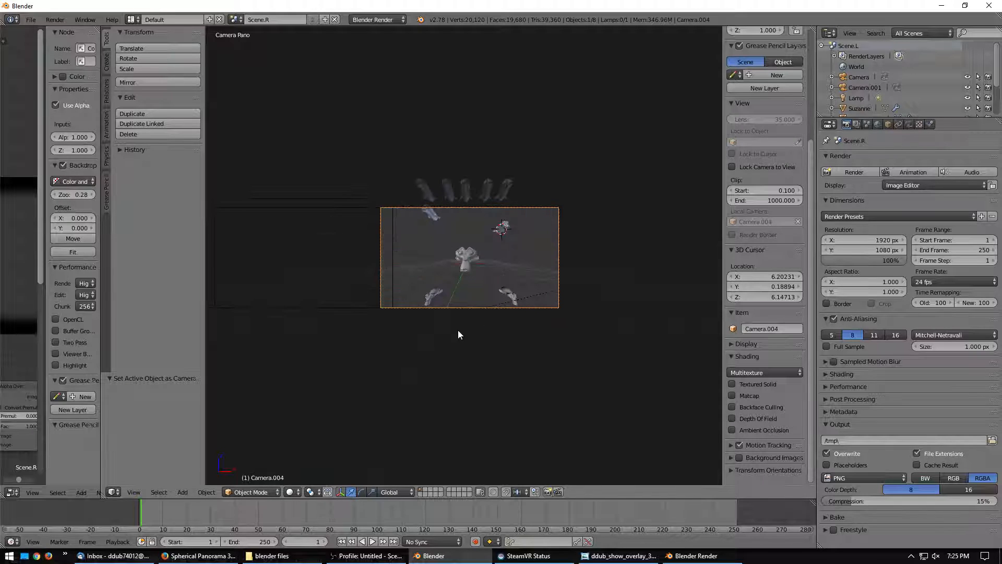
pyautogui.press('F12')
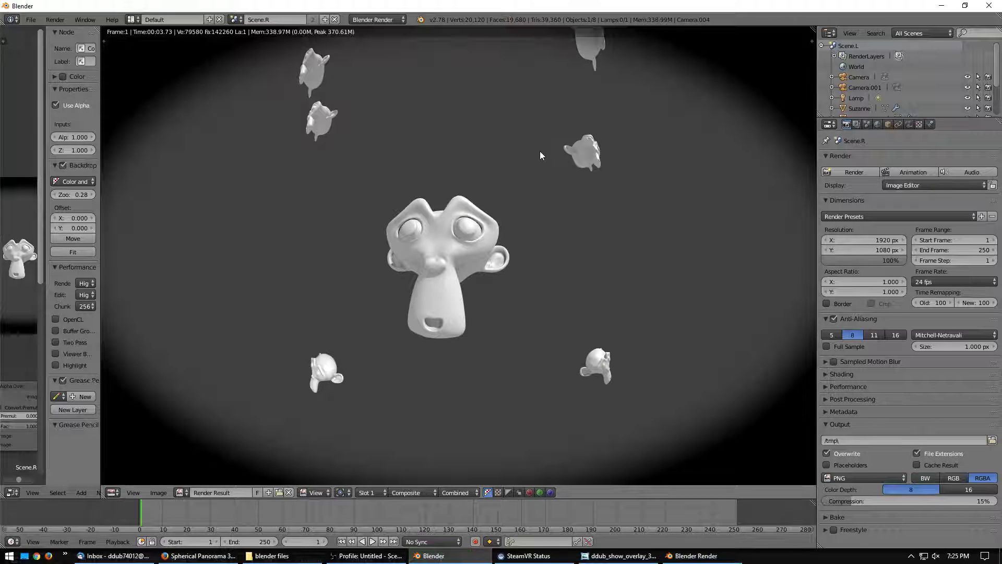
pyautogui.press('Escape')
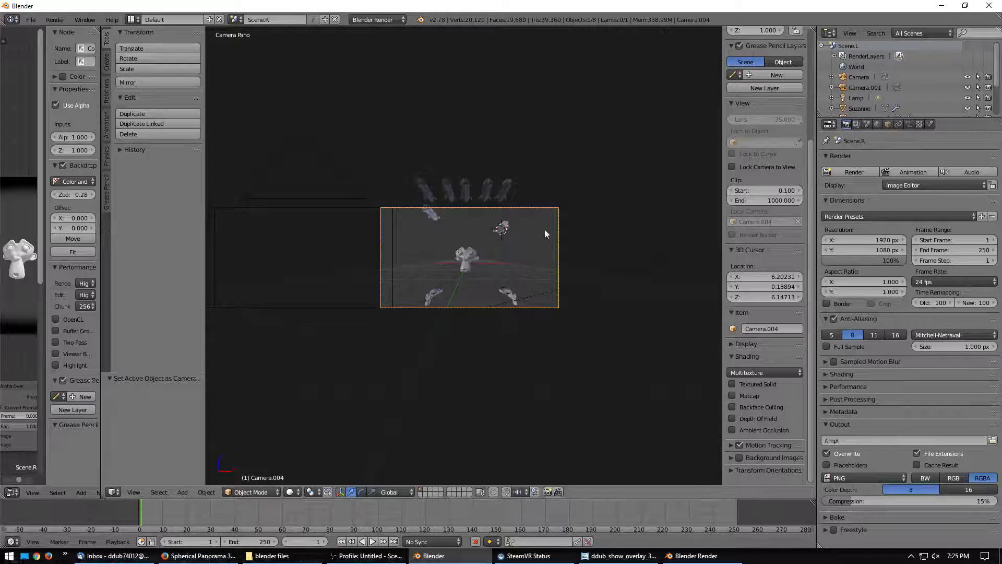
# Inspect the copied scene's compositing nodes and undo back to the original Scene.R with its stereo node setup.
pyautogui.moveTo(100, 228); pyautogui.dragTo(504, 228)
pyautogui.scroll(-1, 328, 232)
pyautogui.moveTo(329, 232); pyautogui.dragTo(324, 199, button='middle')
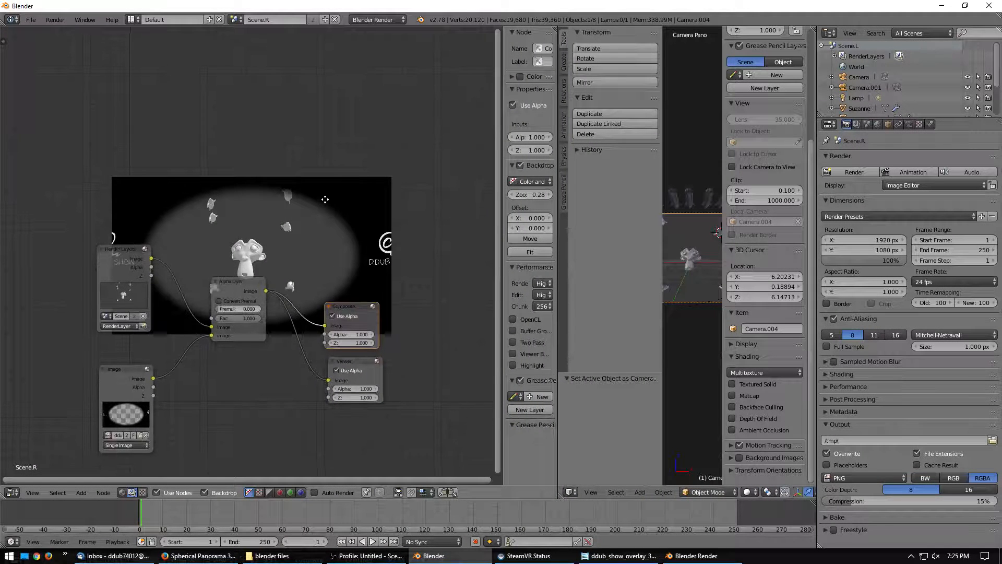
pyautogui.scroll(-1, 334, 251)
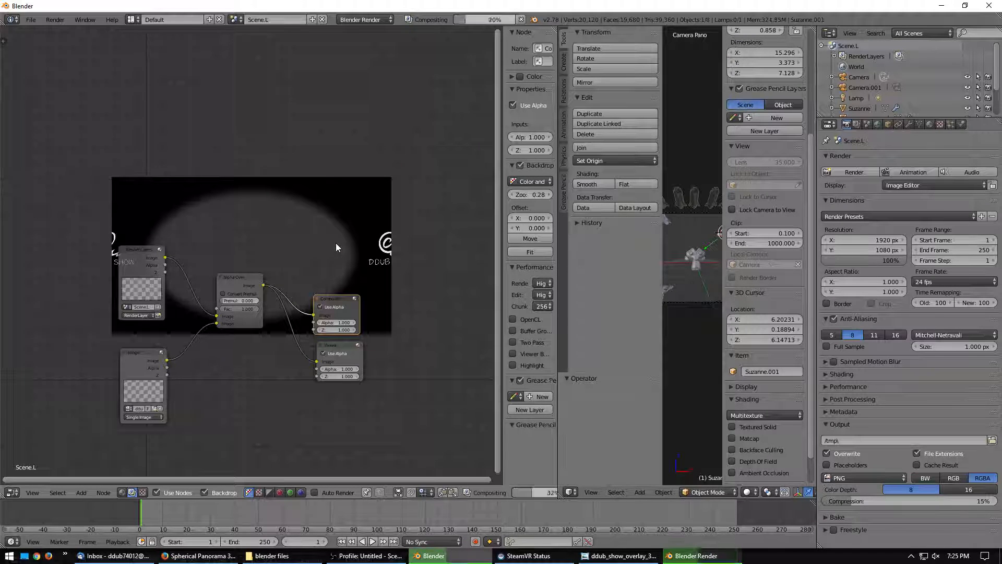
pyautogui.scroll(-2, 336, 248)
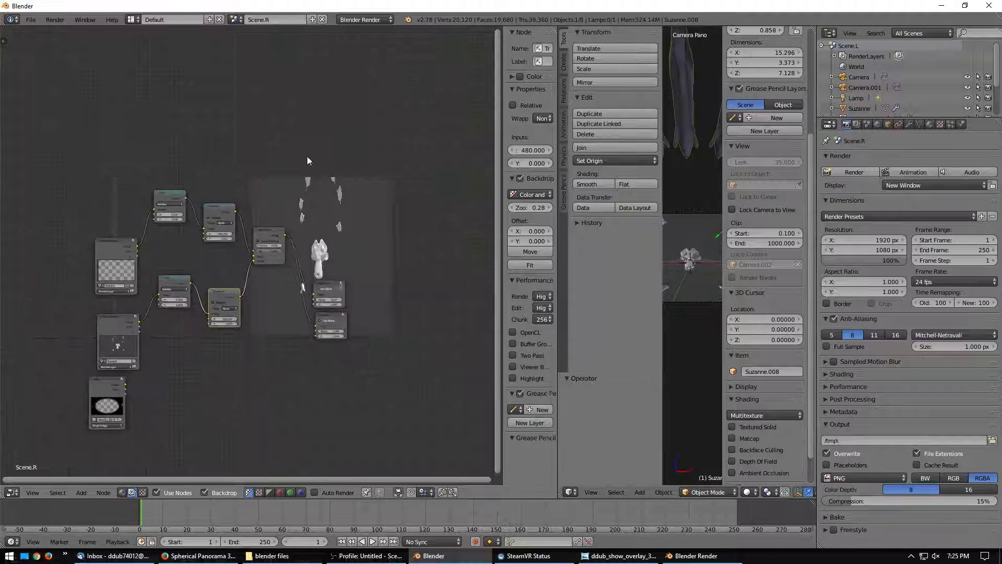
# Move the selected monkey heads in Scene.R about 2.07 along Y in the right side view.
pyautogui.moveTo(558, 234); pyautogui.dragTo(172, 235)
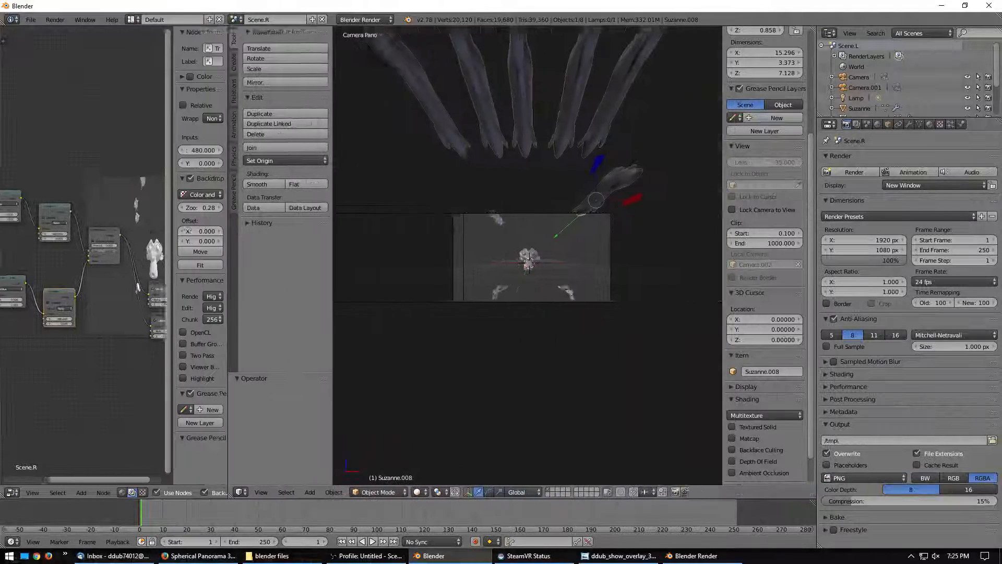
pyautogui.scroll(1, 492, 220)
pyautogui.moveTo(492, 220); pyautogui.dragTo(431, 271, button='middle')
pyautogui.scroll(-6, 431, 271)
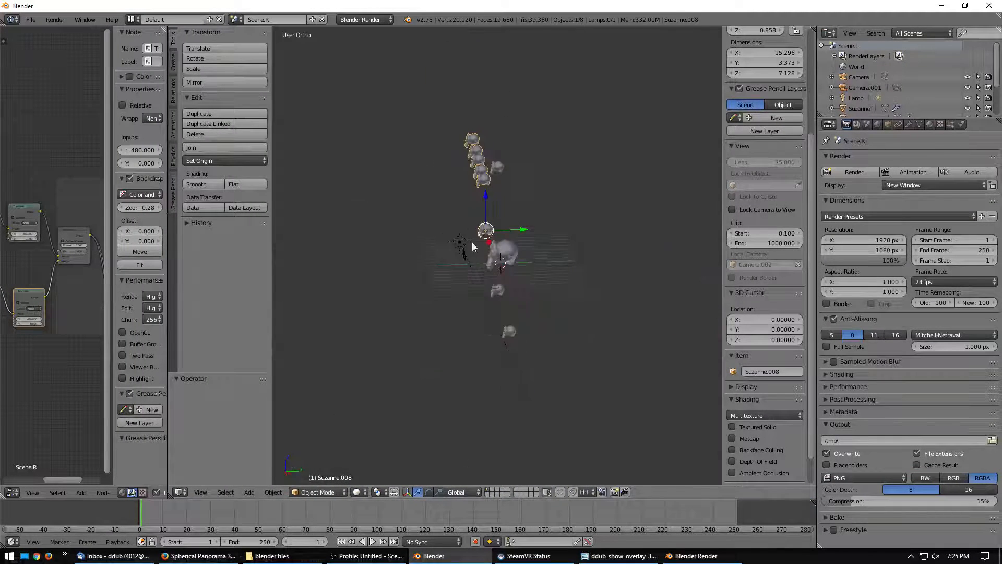
pyautogui.press('KP_3')
pyautogui.moveTo(472, 243); pyautogui.dragTo(522, 242)
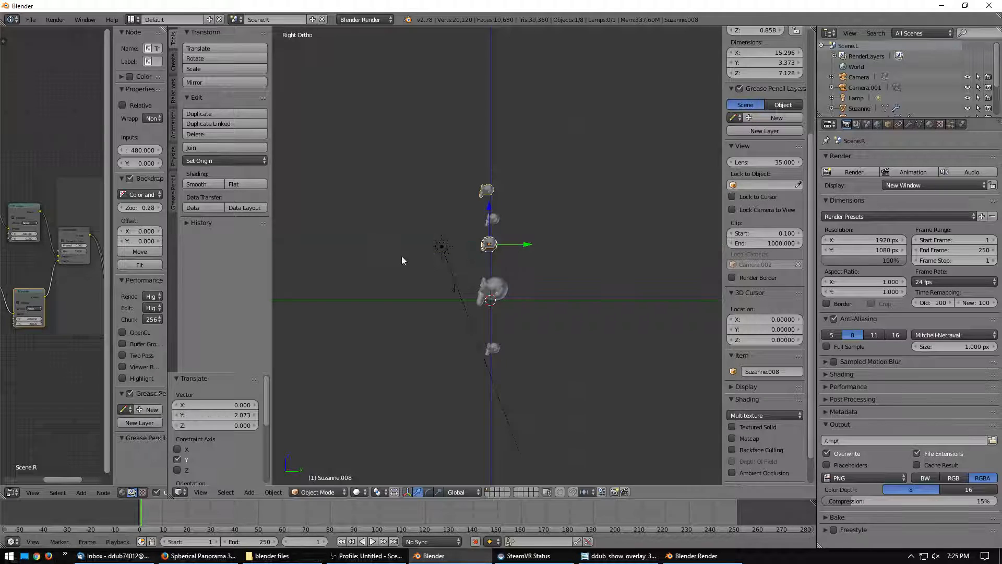
# Move Scene.L's selected monkey heads about -0.46 along Y and compare their position with Scene.R.
pyautogui.click(236, 19)
pyautogui.click(250, 31)
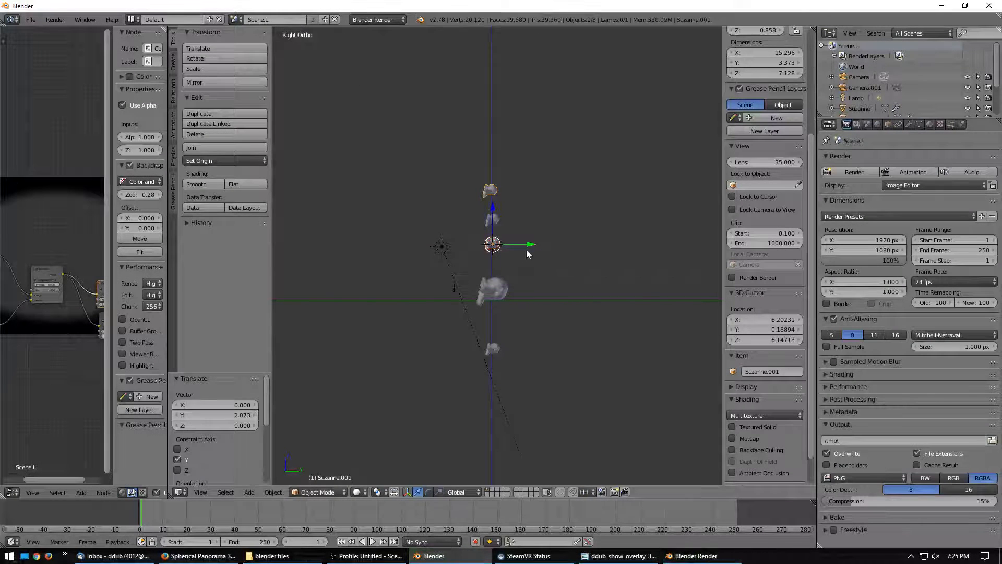
pyautogui.moveTo(529, 244); pyautogui.dragTo(524, 244)
pyautogui.click(236, 19)
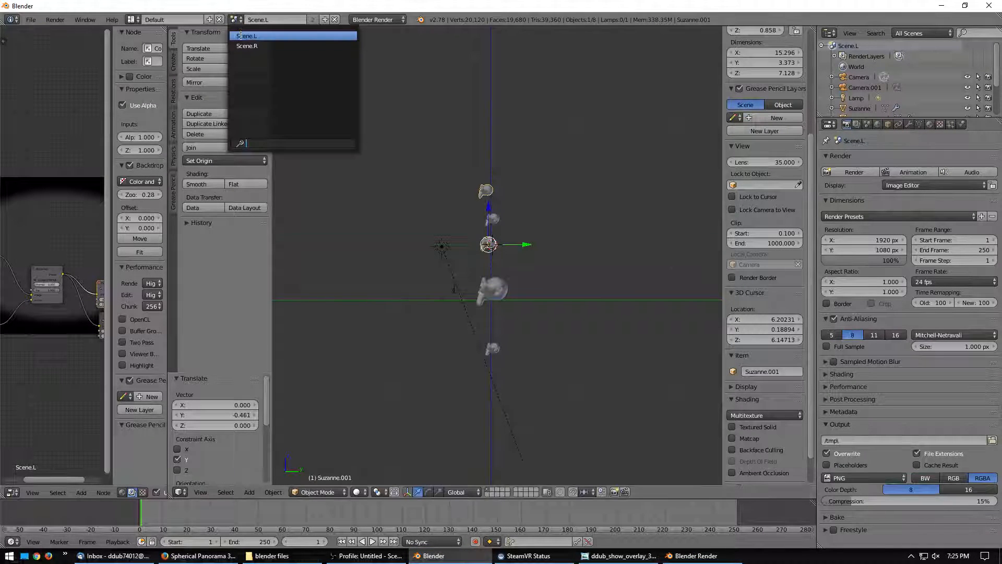
pyautogui.click(247, 46)
# Take a close look at the heads in Scene.R and nudge Scene.L's selected heads about 0.07 along Y to match.
pyautogui.click(236, 20)
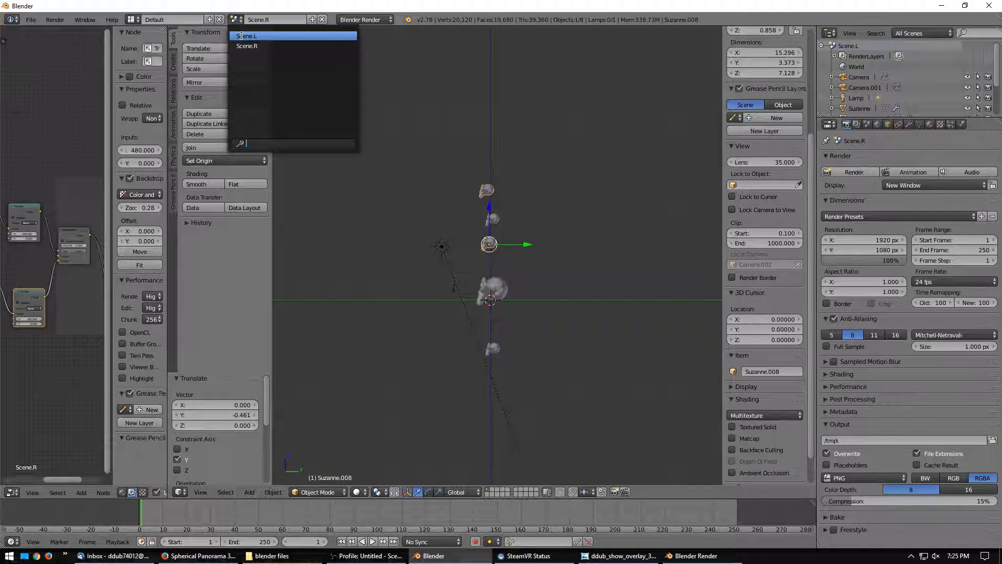
pyautogui.click(518, 226)
pyautogui.scroll(8, 521, 228)
pyautogui.keyDown('shift'); pyautogui.moveTo(528, 215); pyautogui.dragTo(547, 332, button='middle'); pyautogui.keyUp('shift')
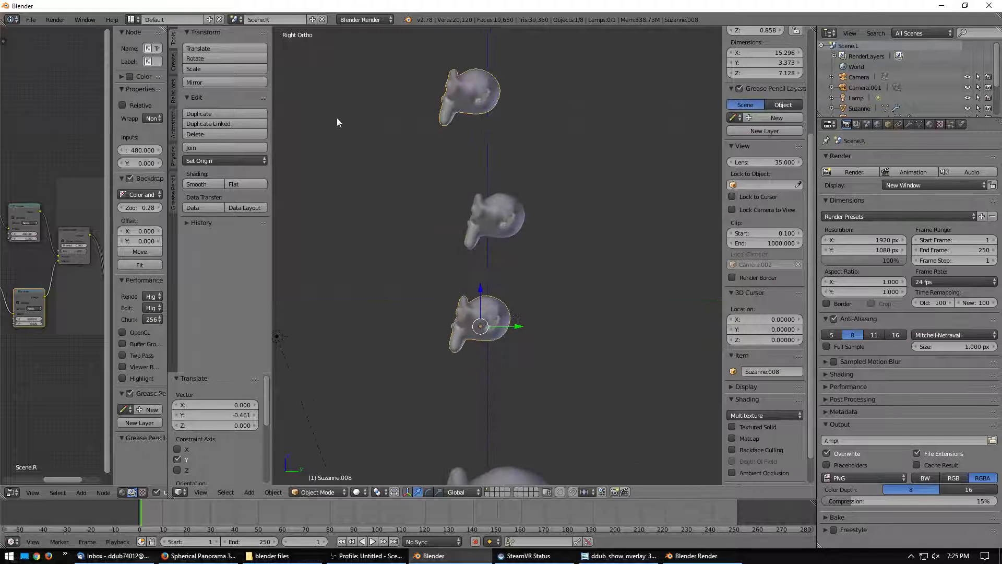
pyautogui.click(238, 20)
pyautogui.click(250, 47)
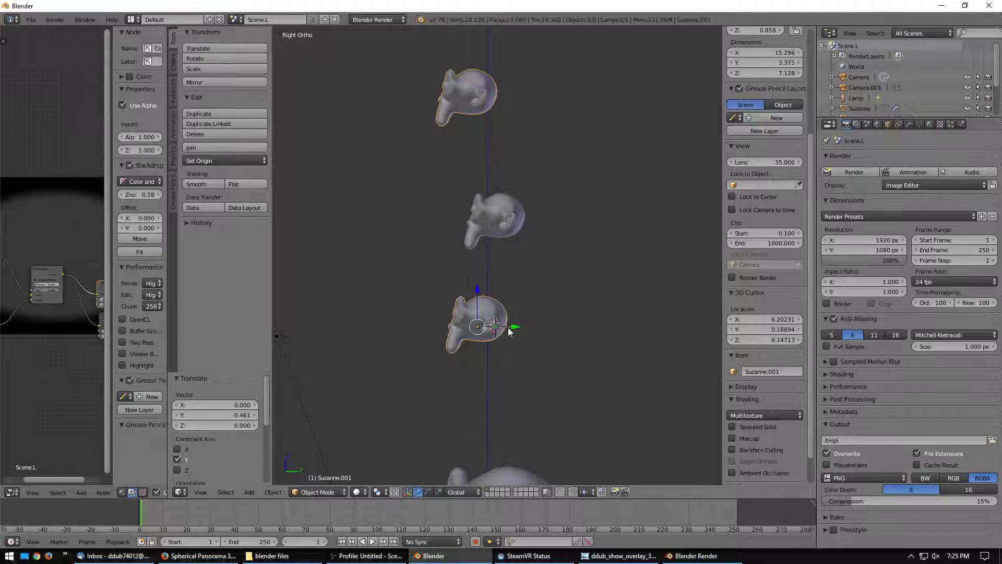
pyautogui.moveTo(515, 329); pyautogui.dragTo(512, 331)
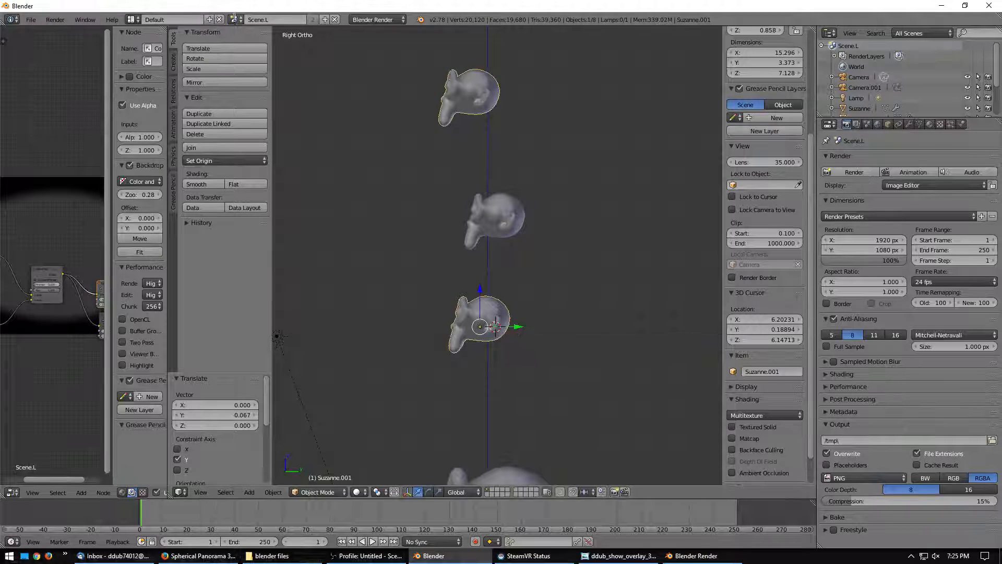
# Compare the heads in both scenes again and shift Scene.L's selected heads about 0.03 in Y and 0.01 in Z.
pyautogui.click(235, 19)
pyautogui.click(247, 46)
pyautogui.click(236, 20)
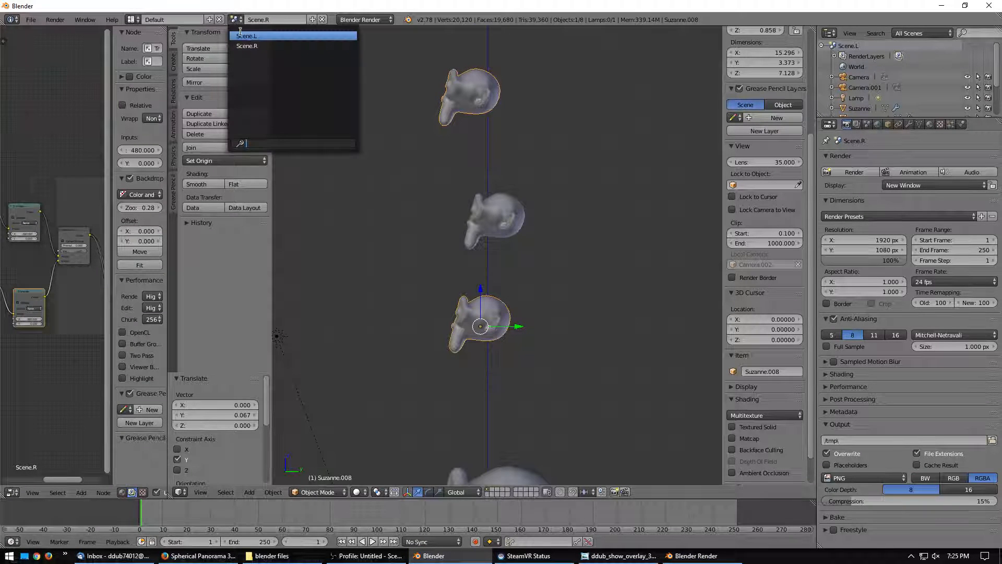
pyautogui.click(242, 36)
pyautogui.press('g')
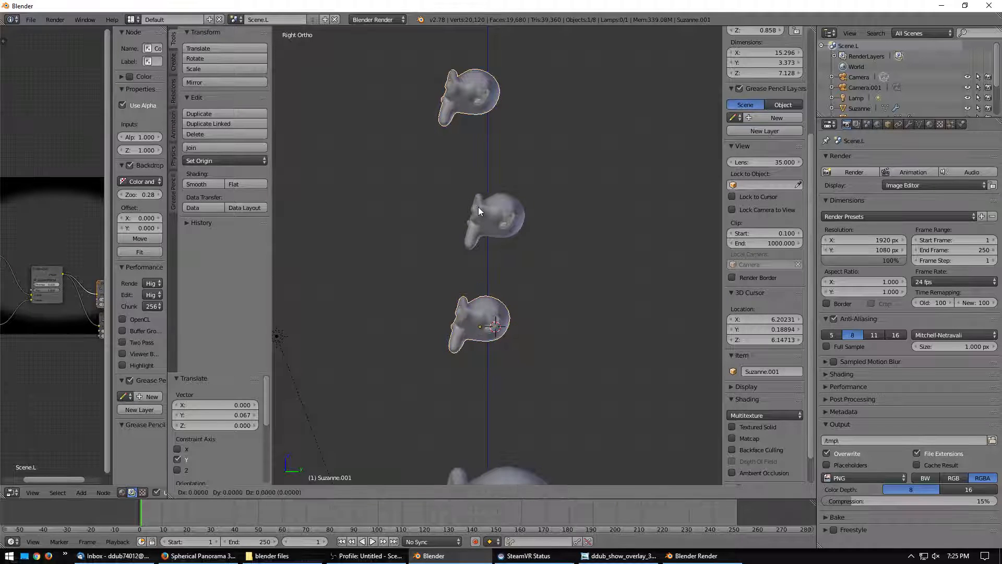
pyautogui.click(486, 203)
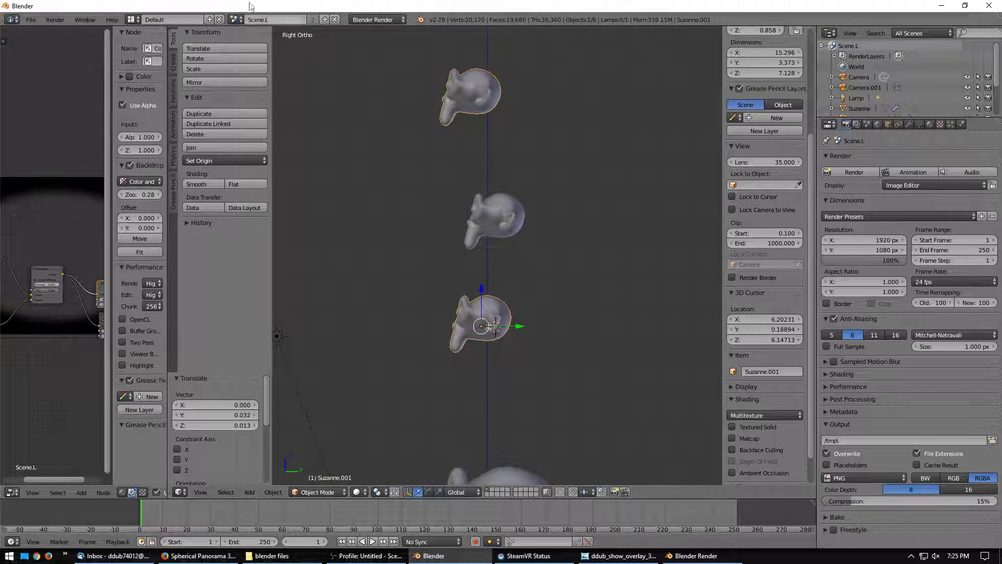
# Compare the monkey head positions of Scene.R and Scene.L in the front view.
pyautogui.click(235, 19)
pyautogui.click(246, 44)
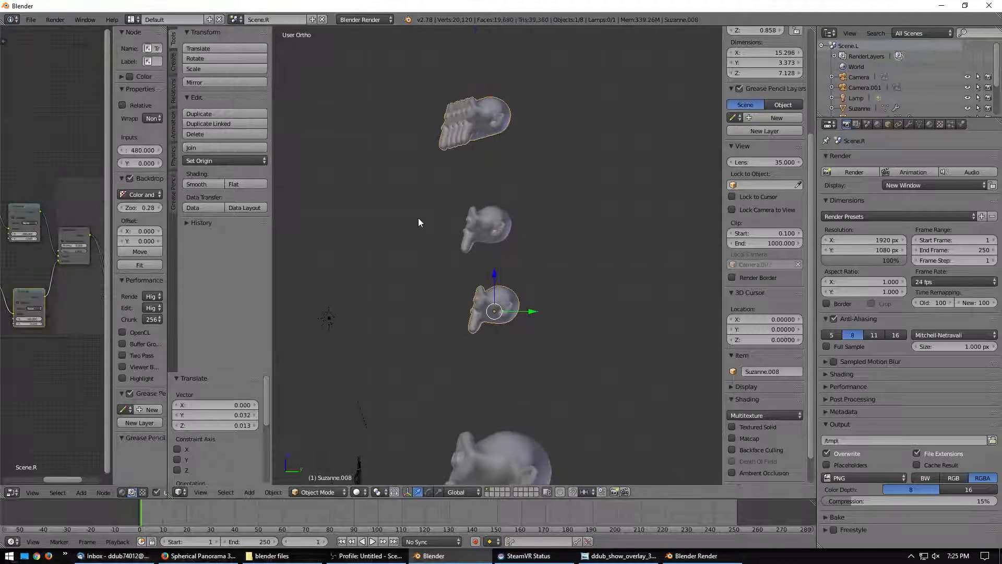
pyautogui.press('KP_1')
pyautogui.click(235, 19)
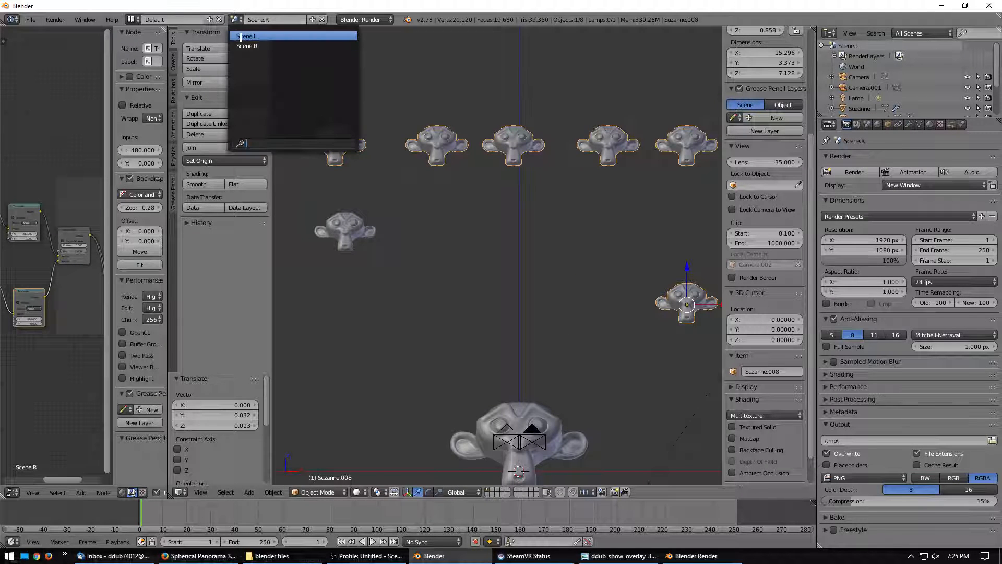
pyautogui.click(243, 36)
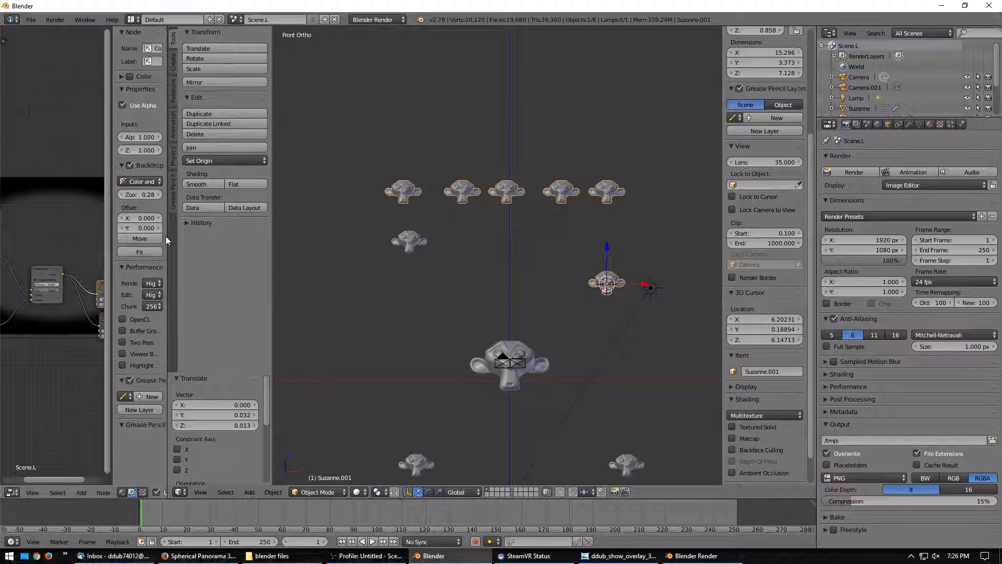
# Compare the compositing node setups of Scene.R and Scene.L in an enlarged node editor, ending on Scene.R.
pyautogui.click(236, 21)
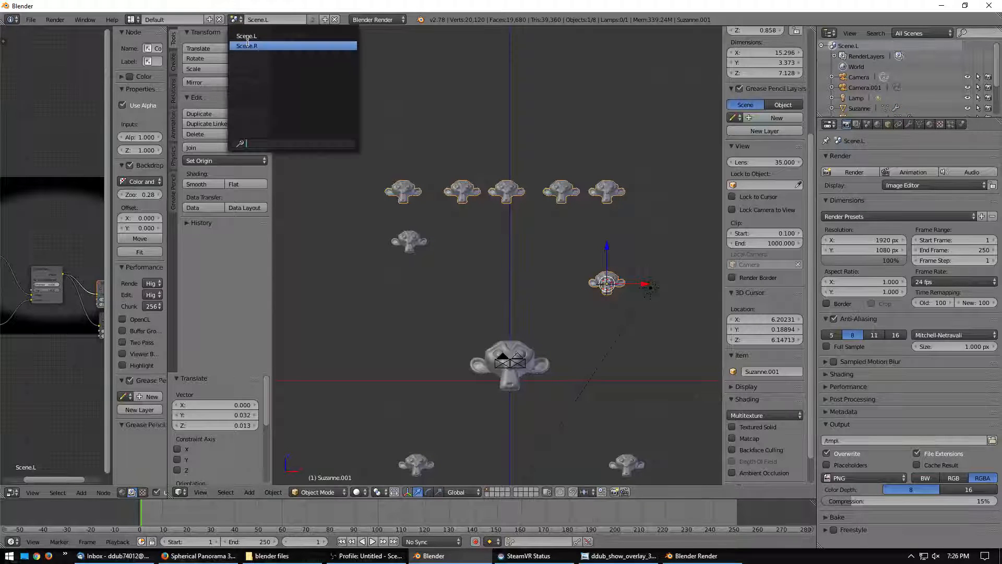
pyautogui.click(243, 46)
pyautogui.moveTo(167, 201); pyautogui.dragTo(399, 202)
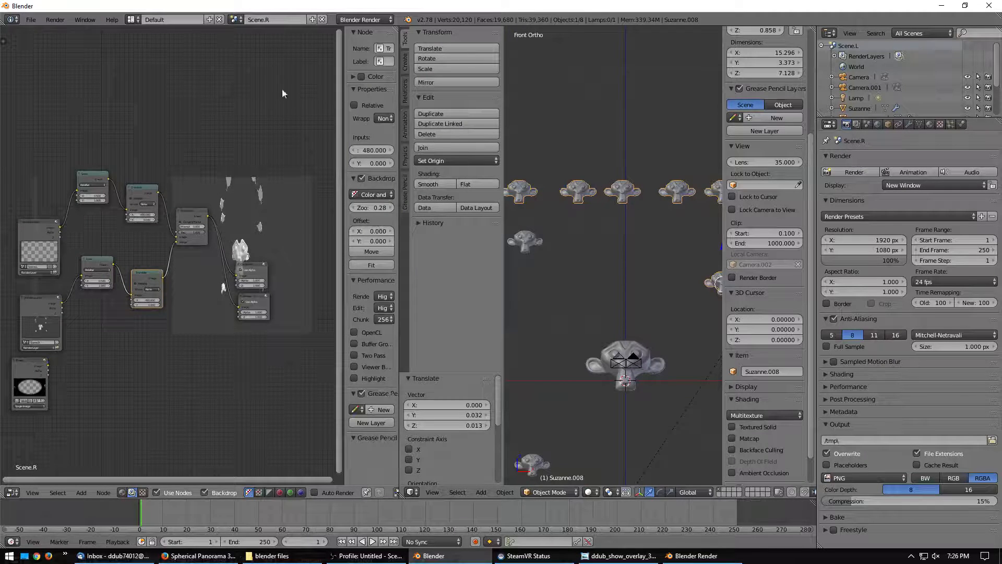
pyautogui.click(236, 19)
pyautogui.click(243, 39)
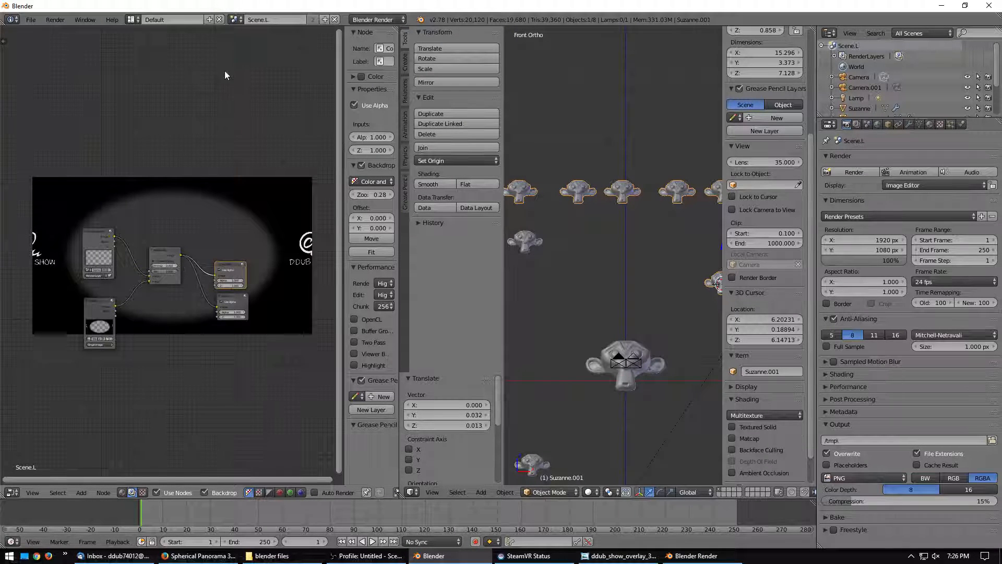
pyautogui.click(236, 19)
pyautogui.click(243, 45)
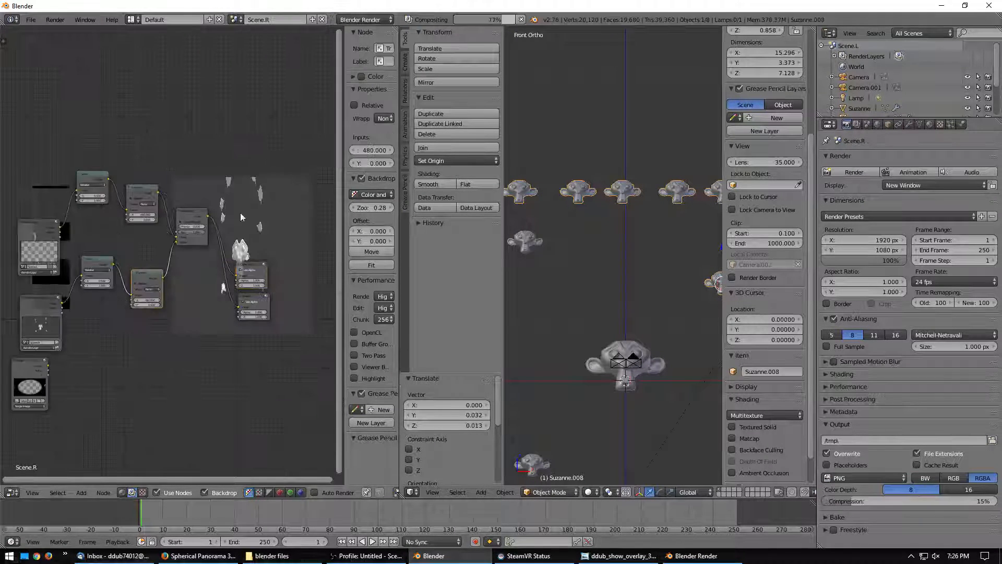
pyautogui.scroll(-2, 241, 217)
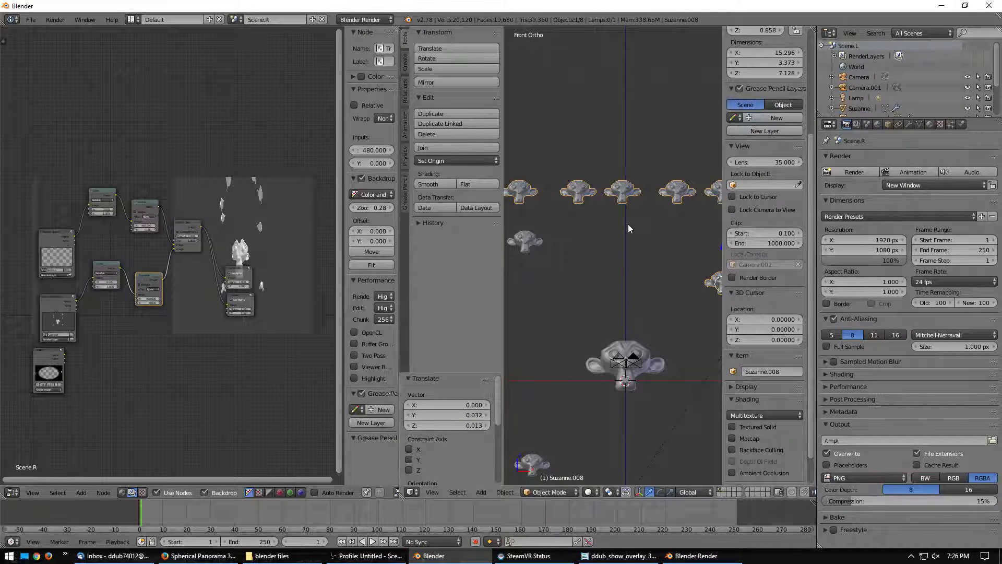
# Render the stereo composite from Scene.R and check the monkey heads from several angles in the scene.
pyautogui.press('F12')
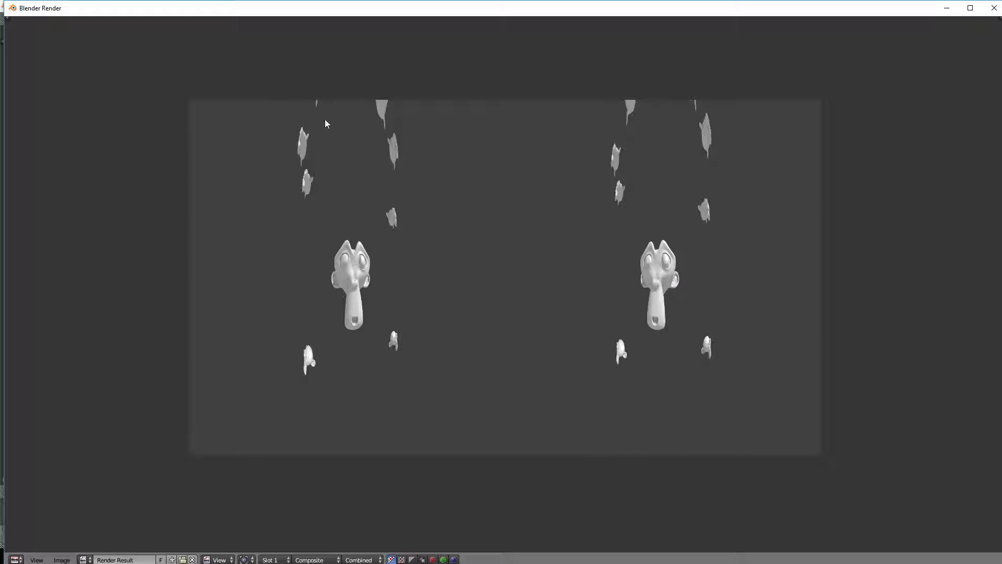
pyautogui.press('Escape')
pyautogui.moveTo(660, 246); pyautogui.dragTo(583, 263, button='middle')
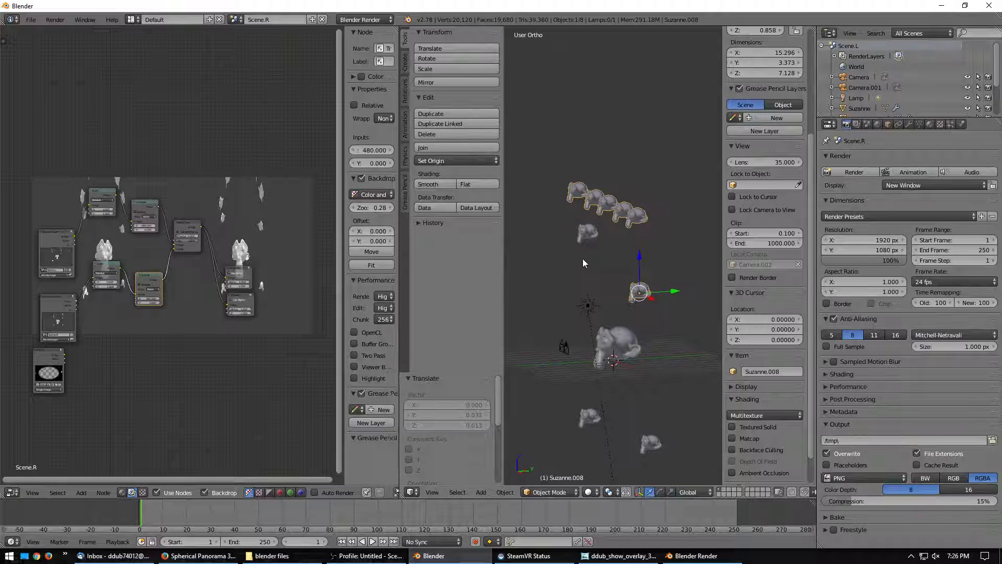
pyautogui.moveTo(653, 257); pyautogui.dragTo(590, 214, button='middle')
# Enlarge the node editor and examine Scene.R's whole stereo node tree, including the unconnected overlay image node.
pyautogui.moveTo(224, 193); pyautogui.dragTo(230, 271, button='middle')
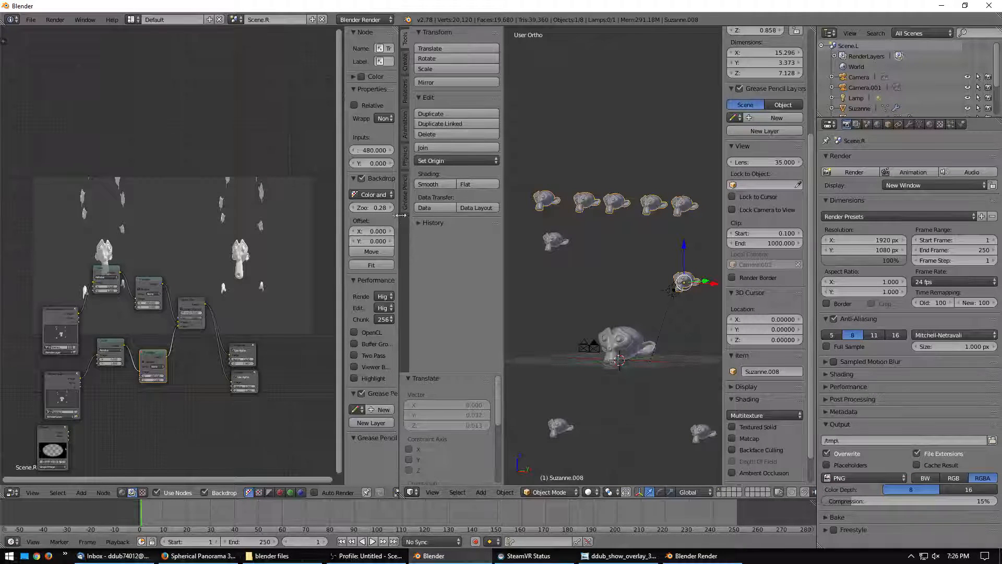
pyautogui.moveTo(402, 217); pyautogui.dragTo(486, 217)
pyautogui.scroll(4, 333, 214)
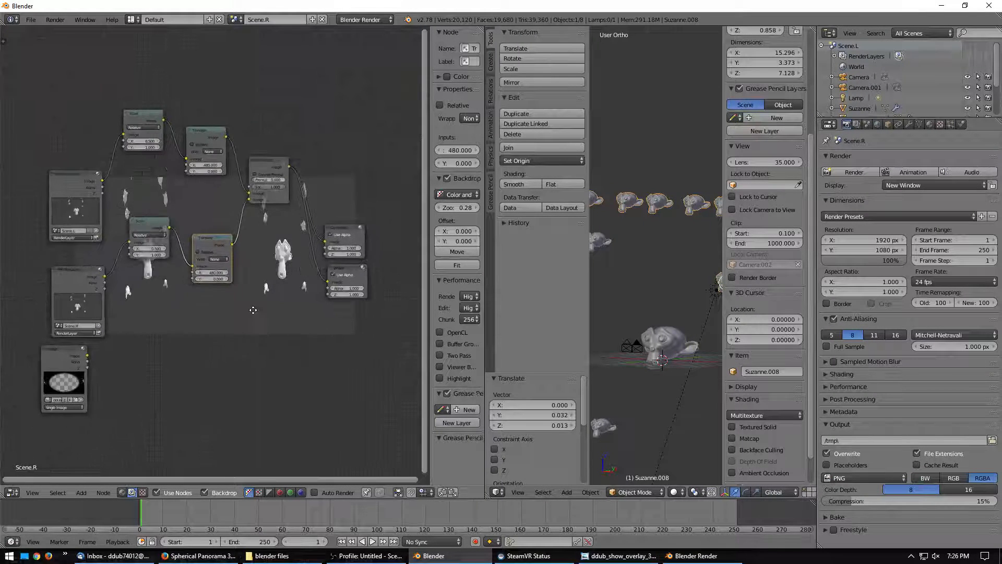
pyautogui.scroll(-2, 261, 293)
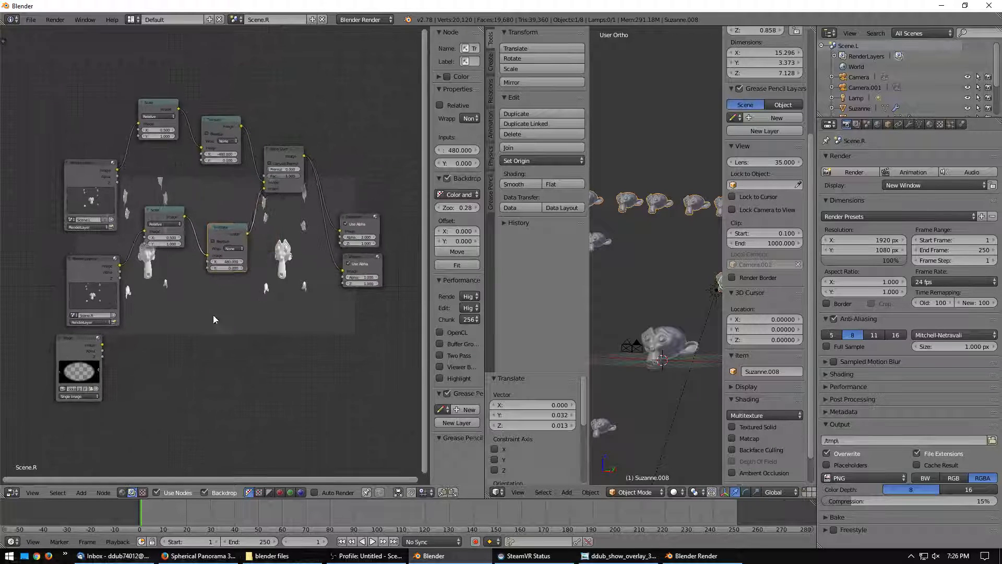
# Duplicate both pairs of Scale and Translate nodes and place the copies below the originals in the compositing tree.
pyautogui.press('a')
pyautogui.press('b')
pyautogui.moveTo(134, 83); pyautogui.dragTo(249, 290)
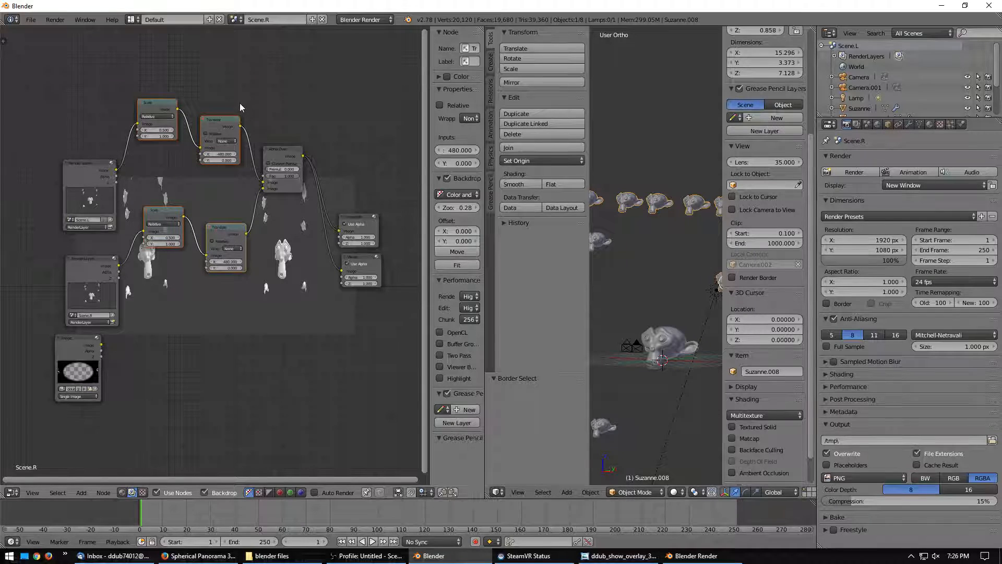
pyautogui.hotkey('shift', 'd')
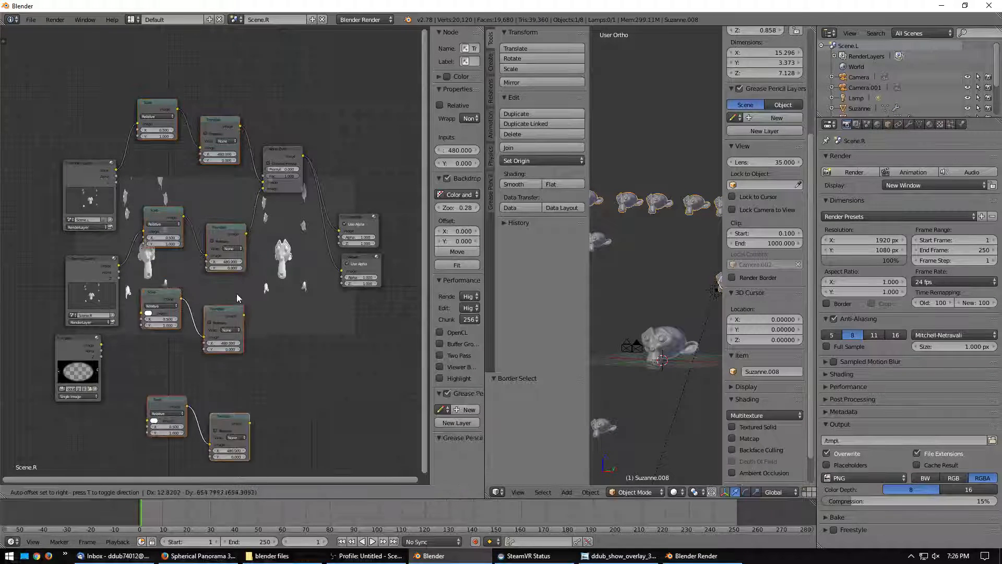
pyautogui.click(232, 335)
pyautogui.moveTo(233, 336); pyautogui.dragTo(275, 218, button='middle')
# Duplicate the overlay image node and connect each of the two image nodes to its own copied Scale node.
pyautogui.click(110, 229)
pyautogui.scroll(3, 121, 233)
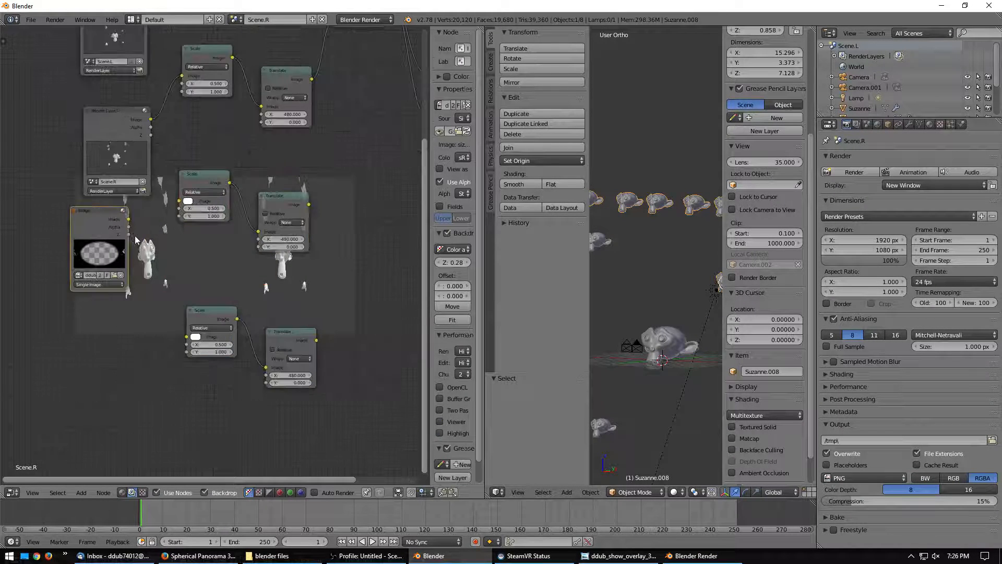
pyautogui.moveTo(126, 234); pyautogui.dragTo(146, 214, button='middle')
pyautogui.hotkey('shift', 'd')
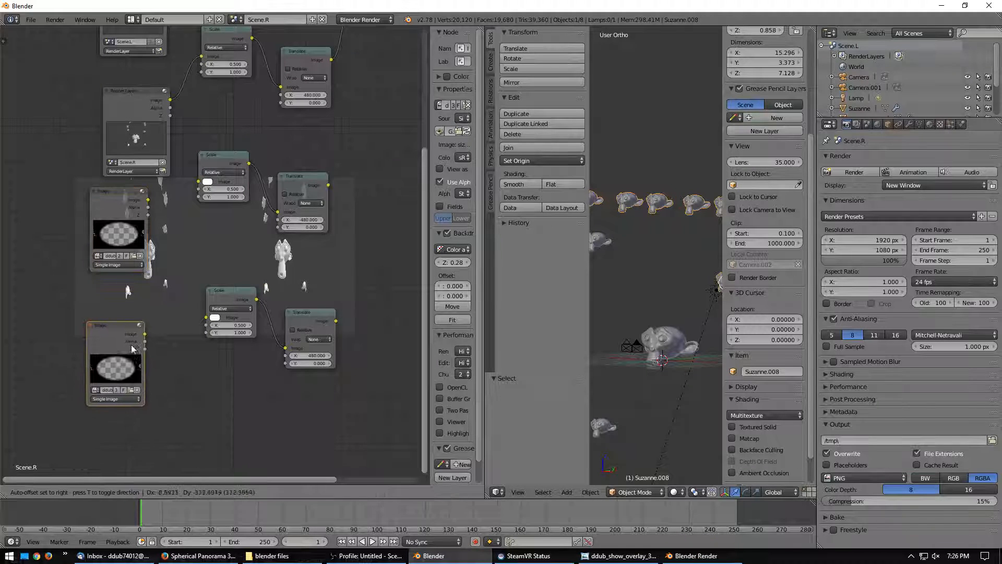
pyautogui.click(144, 350)
pyautogui.moveTo(150, 199); pyautogui.dragTo(199, 182)
pyautogui.moveTo(146, 335); pyautogui.dragTo(207, 317)
# Duplicate the Alpha Over node and feed both overlay Translate outputs into the copy's two image inputs.
pyautogui.scroll(-1, 302, 255)
pyautogui.moveTo(301, 255); pyautogui.dragTo(217, 362, button='middle')
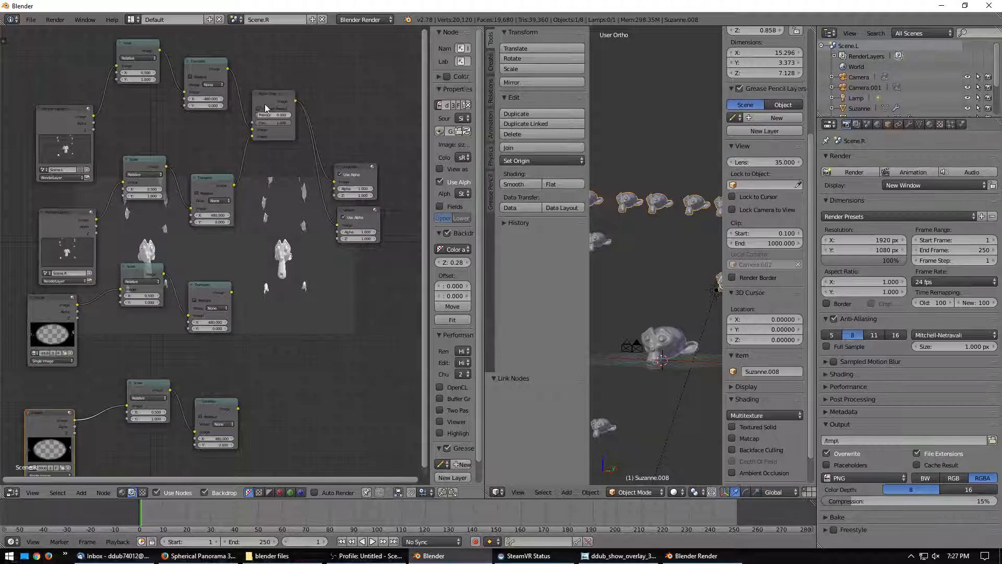
pyautogui.moveTo(257, 155); pyautogui.dragTo(257, 166, button='middle')
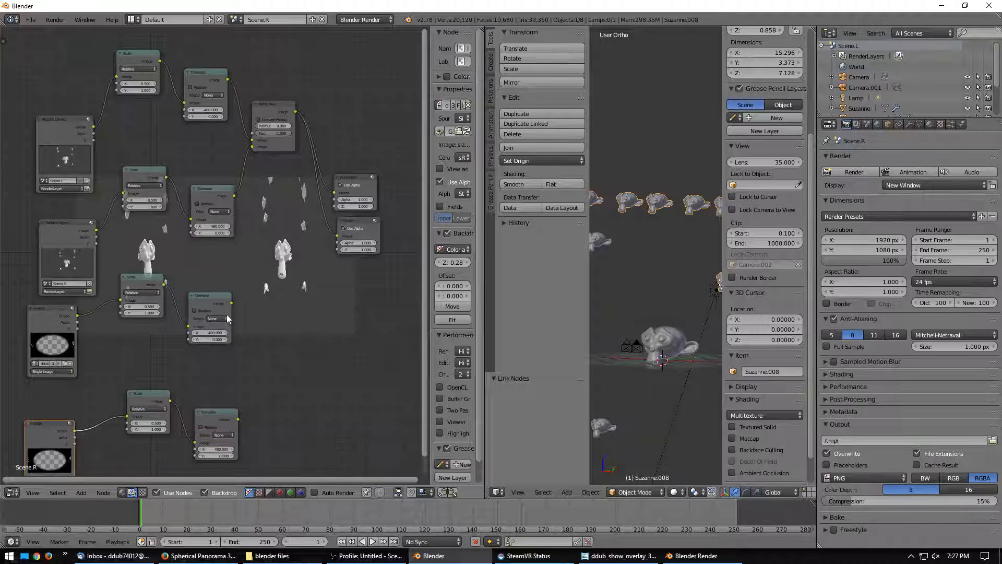
pyautogui.moveTo(214, 413); pyautogui.dragTo(214, 405)
pyautogui.click(273, 105)
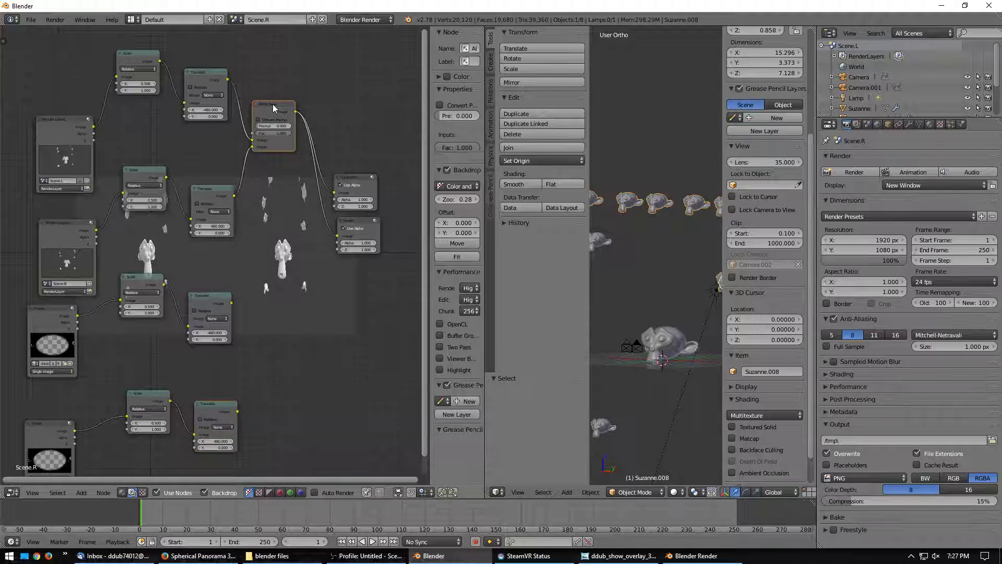
pyautogui.hotkey('shift', 'd')
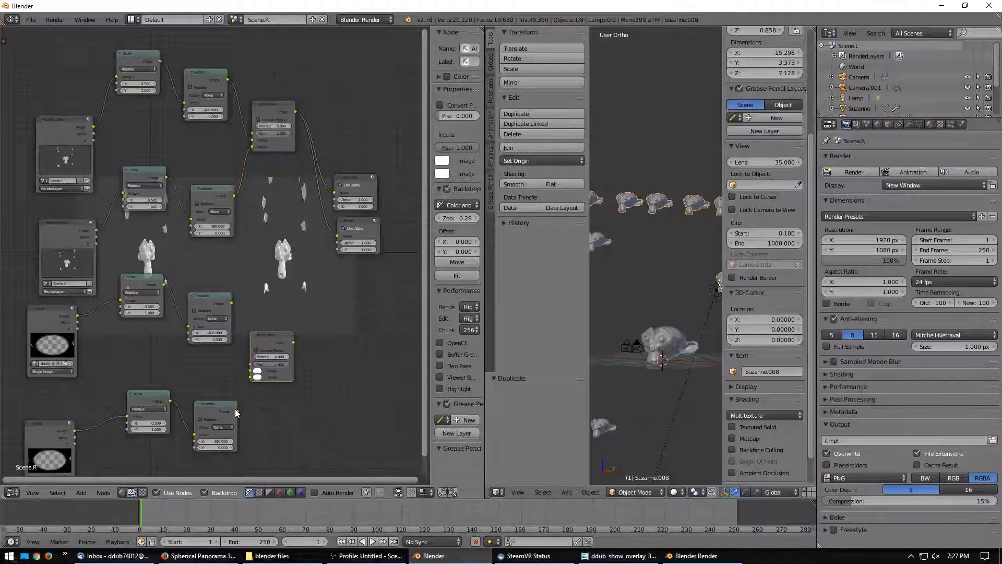
pyautogui.click(209, 306)
pyautogui.moveTo(231, 302); pyautogui.dragTo(250, 373)
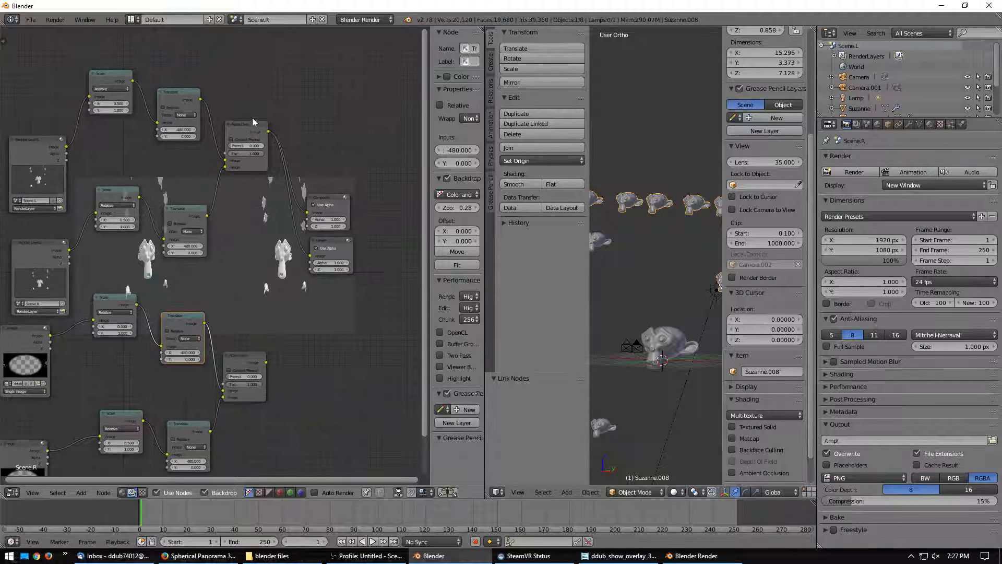
pyautogui.moveTo(76, 378); pyautogui.dragTo(52, 342, button='middle')
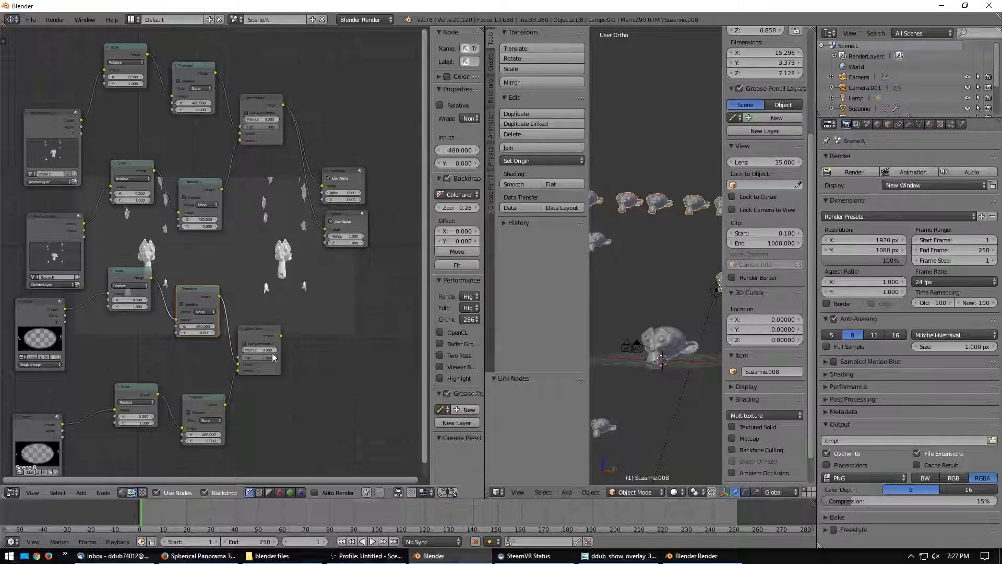
pyautogui.hotkey('shift', 'd')
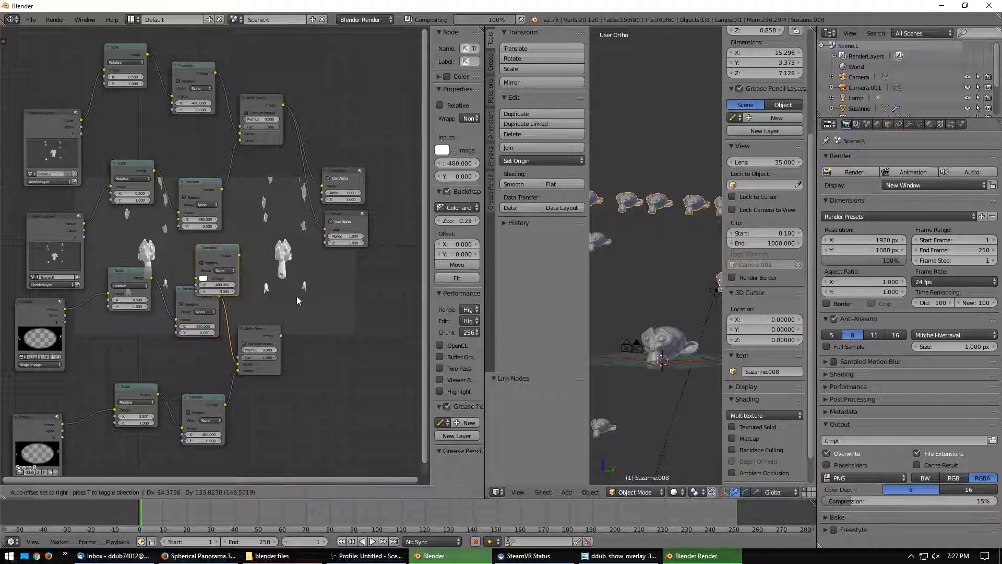
pyautogui.rightClick(337, 300)
pyautogui.click(207, 293)
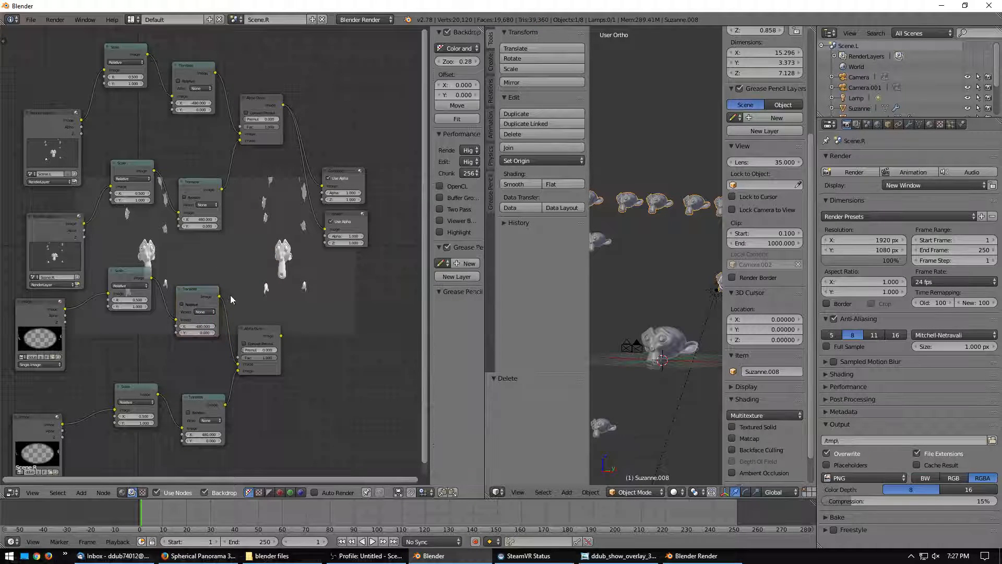
# Add a third Alpha Over copy, linking the scene renders' Alpha Over to its first image input and the overlays' to its second.
pyautogui.click(260, 330)
pyautogui.hotkey('shift', 'd')
pyautogui.click(305, 241)
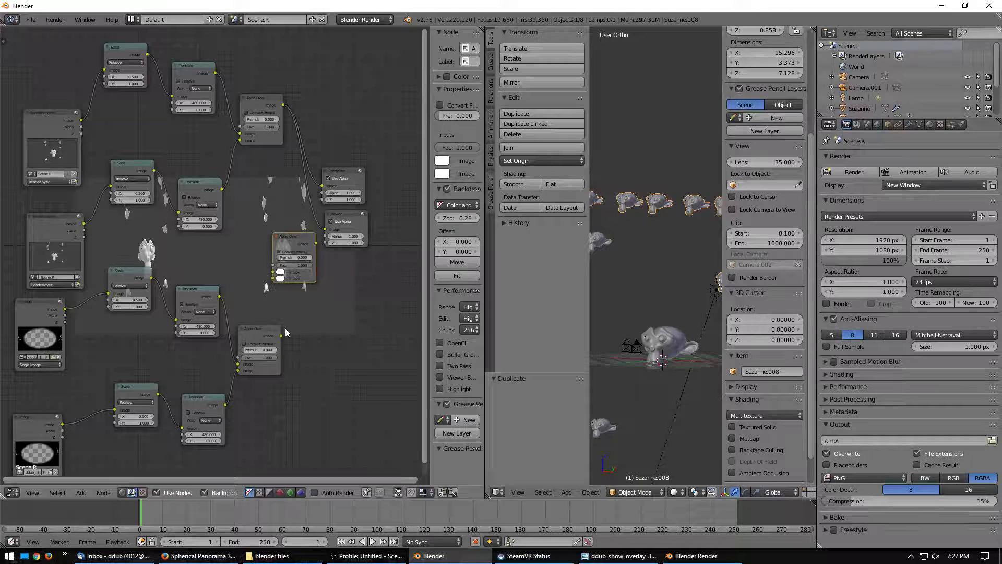
pyautogui.moveTo(283, 335); pyautogui.dragTo(273, 278)
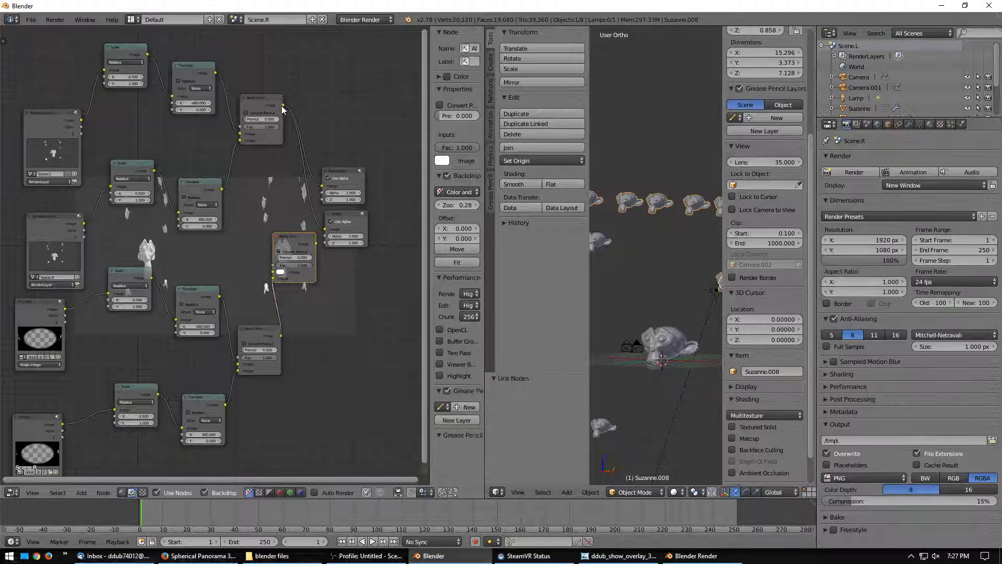
pyautogui.moveTo(283, 105); pyautogui.dragTo(273, 272)
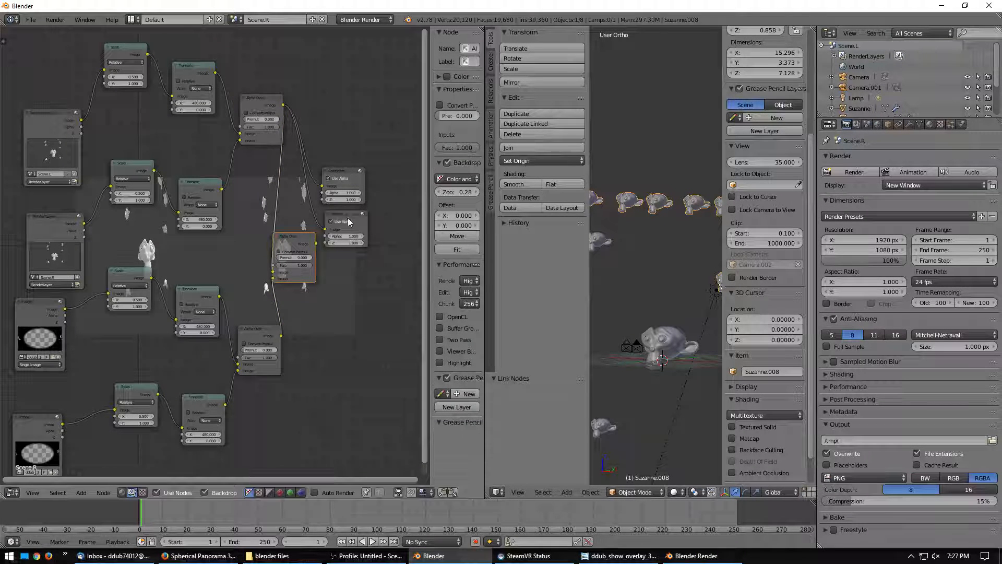
# Move the Viewer and Composite nodes farther out and connect the third Alpha Over's output to both.
pyautogui.moveTo(347, 222); pyautogui.dragTo(397, 229)
pyautogui.moveTo(348, 174); pyautogui.dragTo(402, 167)
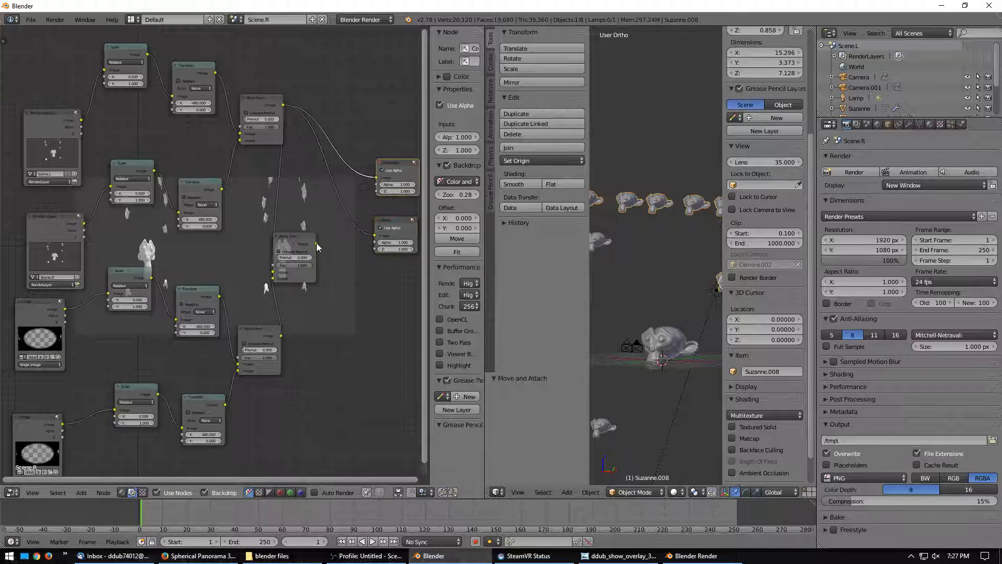
pyautogui.moveTo(315, 244); pyautogui.dragTo(375, 236)
pyautogui.moveTo(316, 244); pyautogui.dragTo(378, 178)
pyautogui.moveTo(244, 275); pyautogui.dragTo(270, 280, button='middle')
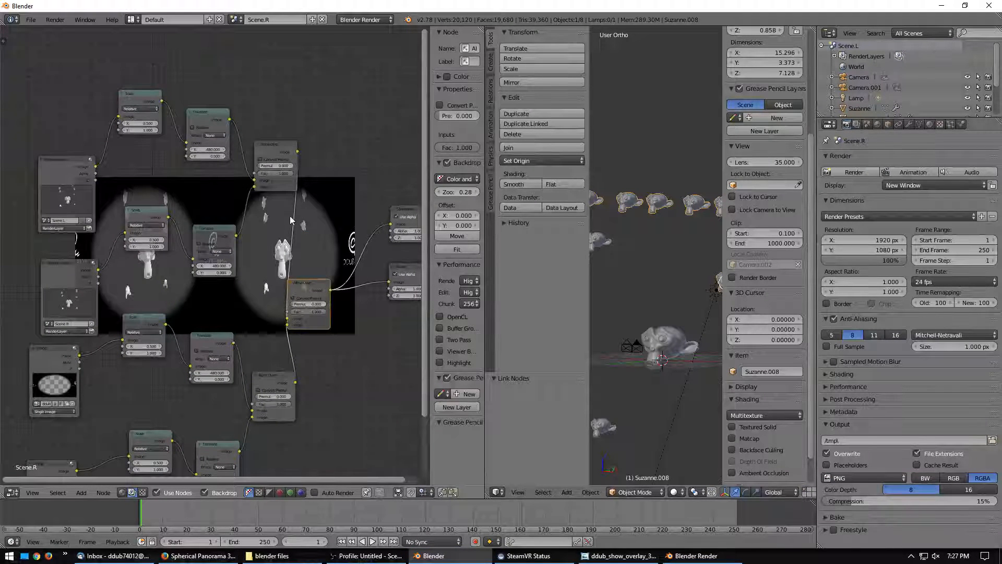
# Show the render result and inspect the stereo image with the vignette overlay on both eyes.
pyautogui.press('F11')
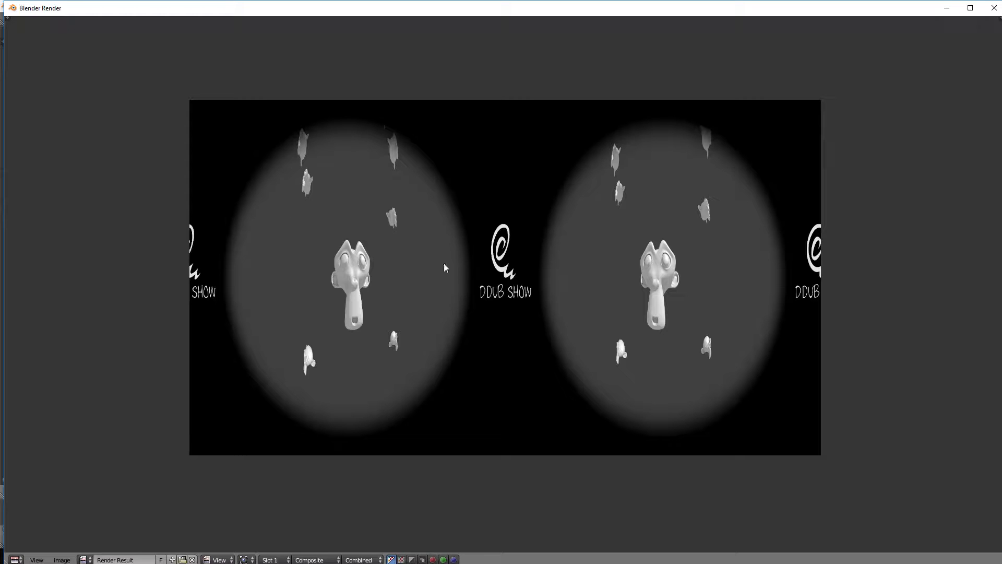
pyautogui.scroll(2, 460, 275)
pyautogui.scroll(-1, 562, 246)
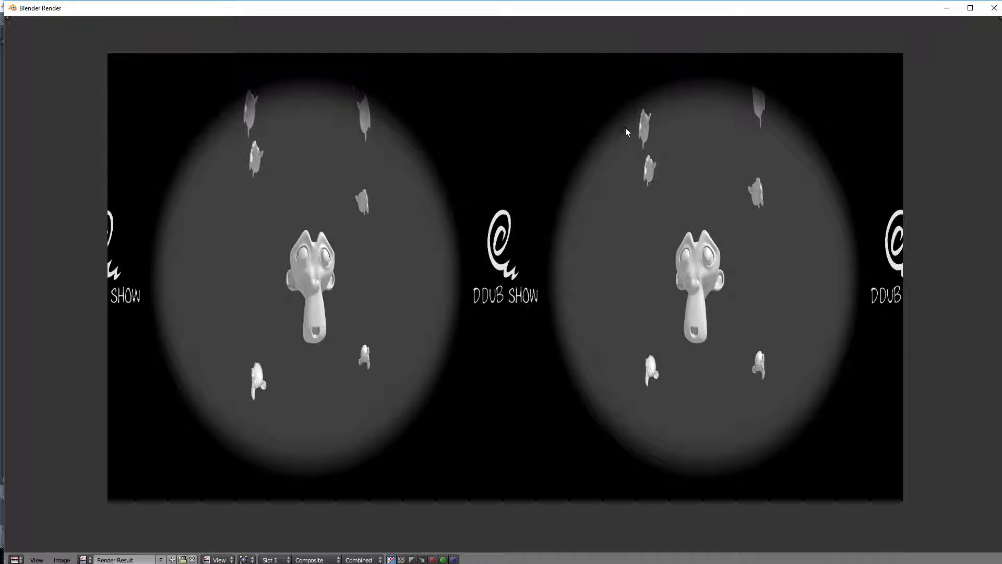
pyautogui.press('Escape')
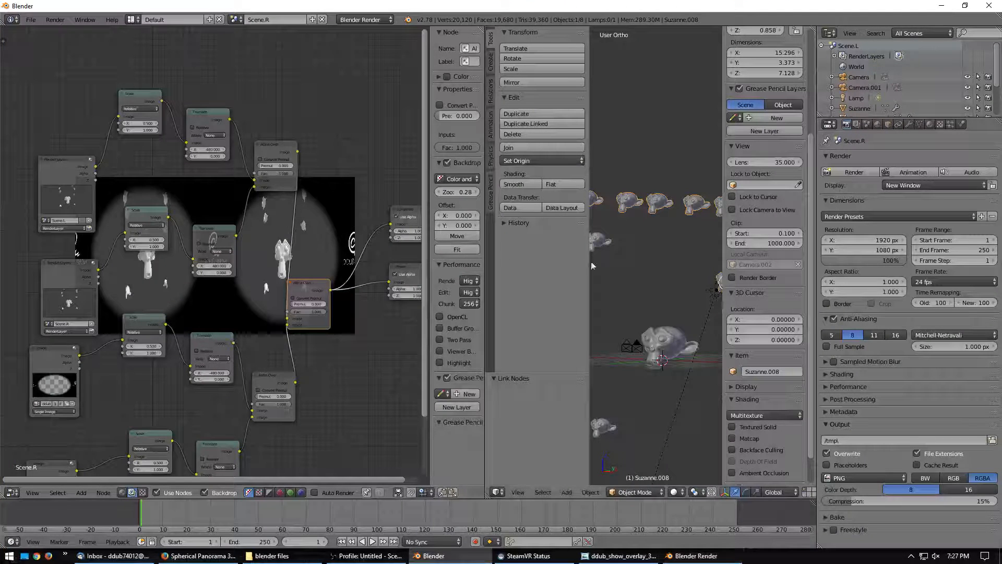
# Save the render result as a JPEG named spherical_view_3d.jpg in G:\blender files.
pyautogui.press('F11')
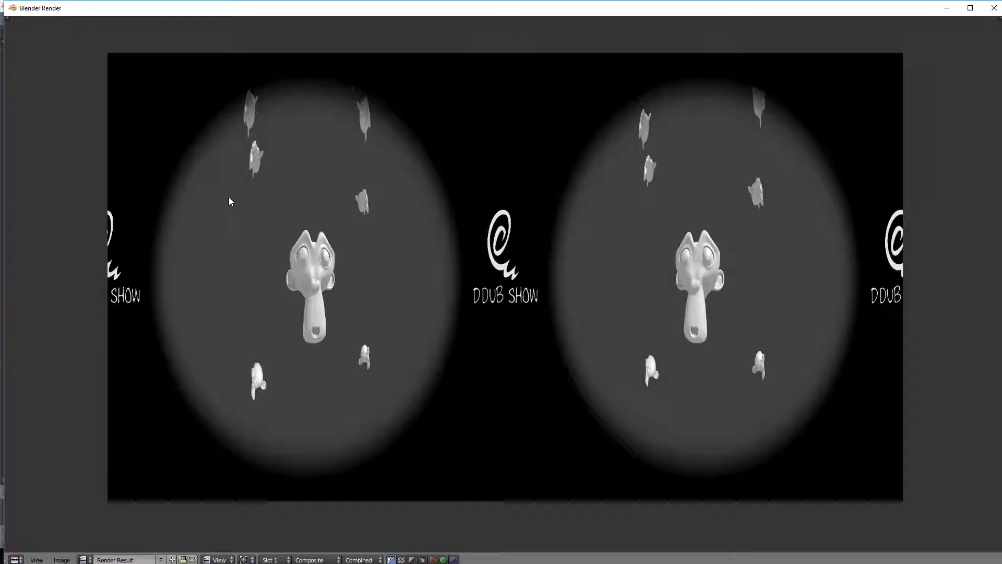
pyautogui.press('F3')
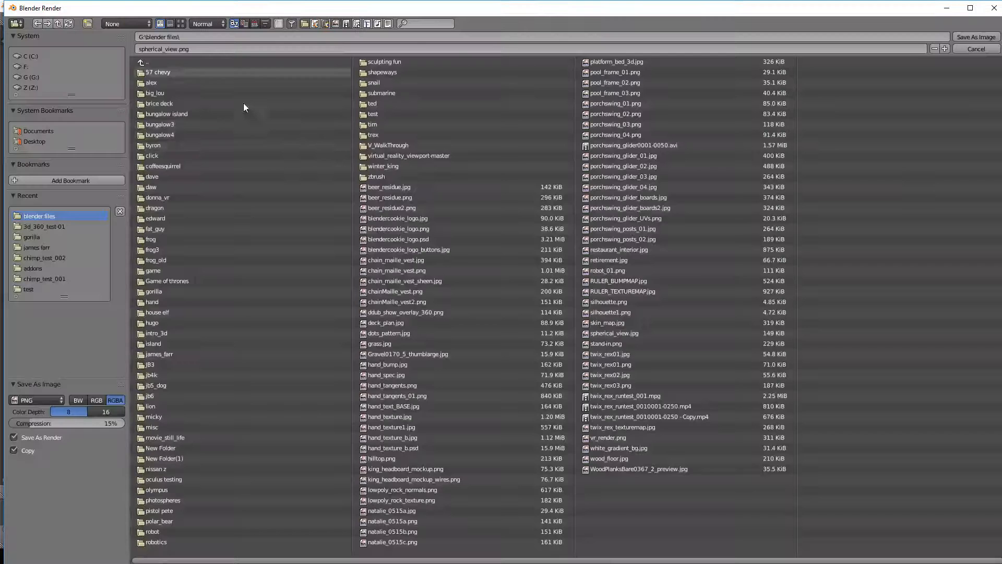
pyautogui.doubleClick(576, 8)
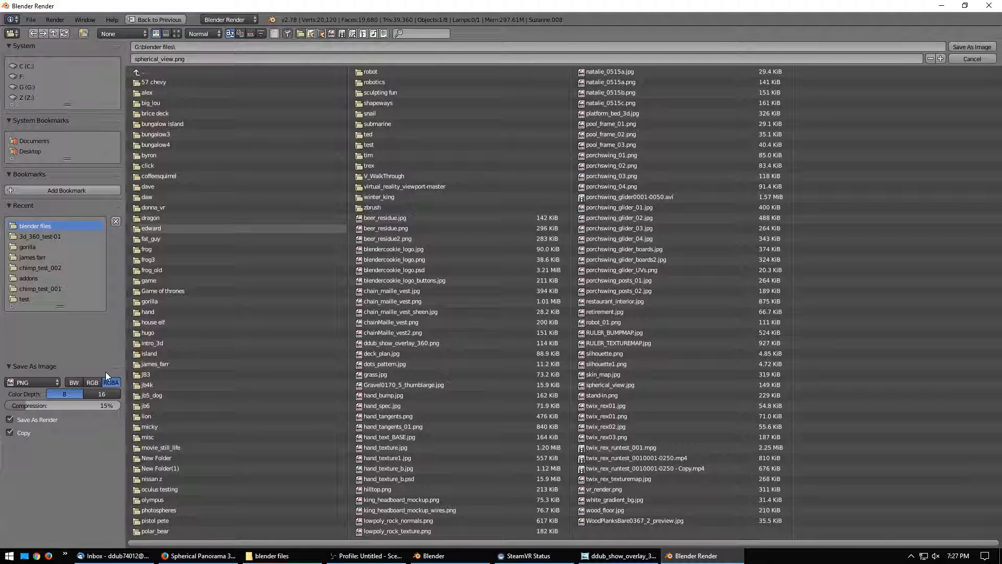
pyautogui.click(29, 382)
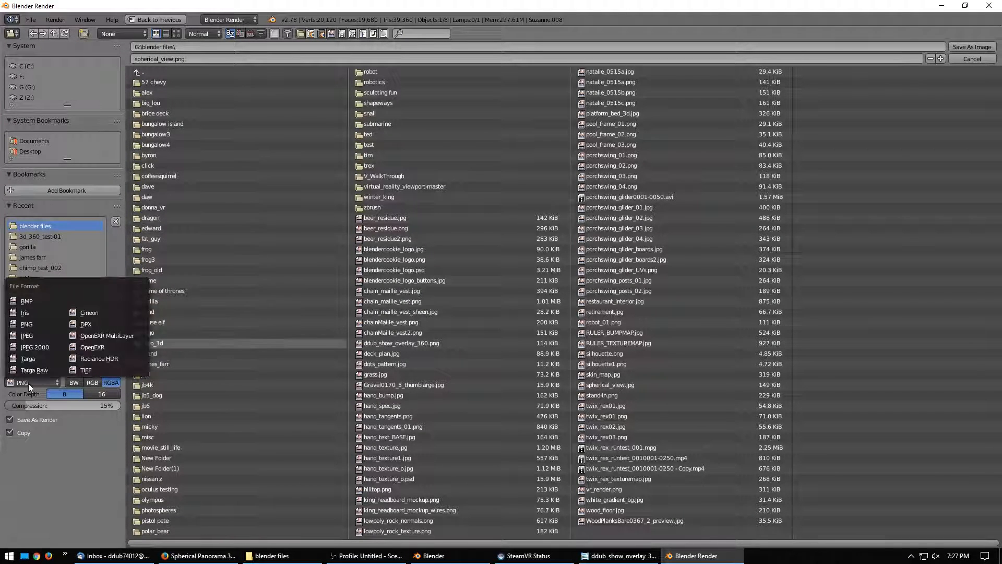
pyautogui.click(26, 336)
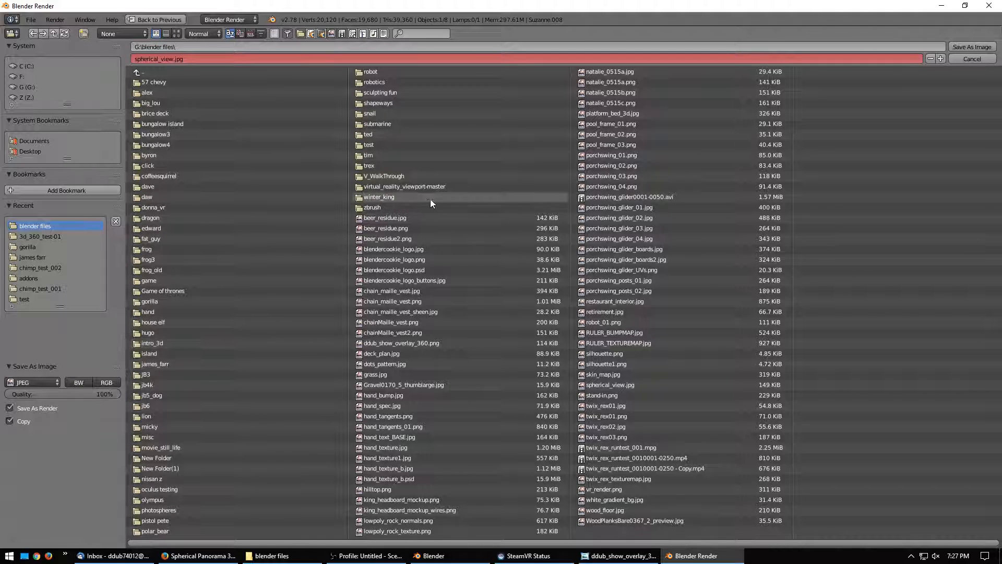
pyautogui.click(608, 384)
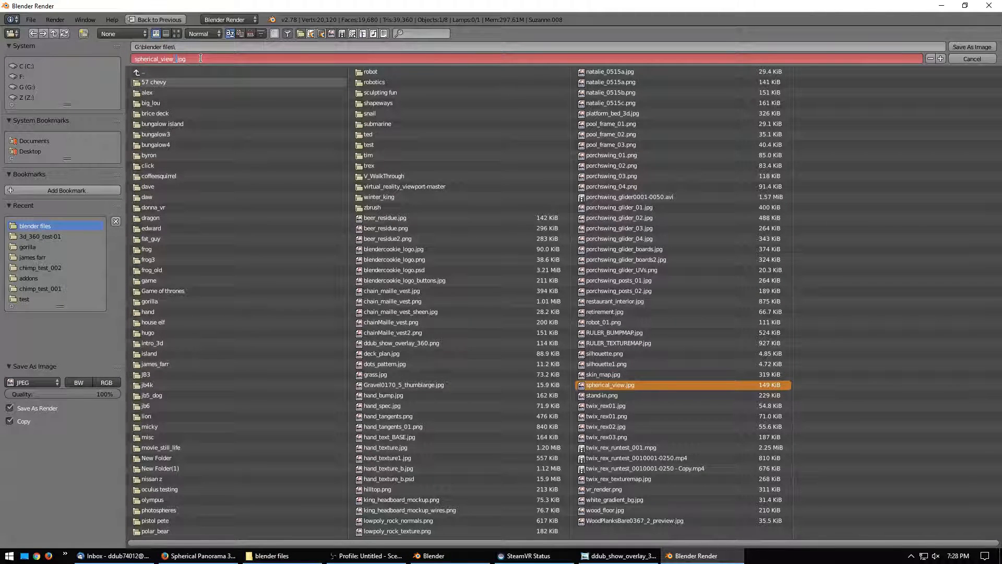
pyautogui.write('_3d')
pyautogui.press('Return')
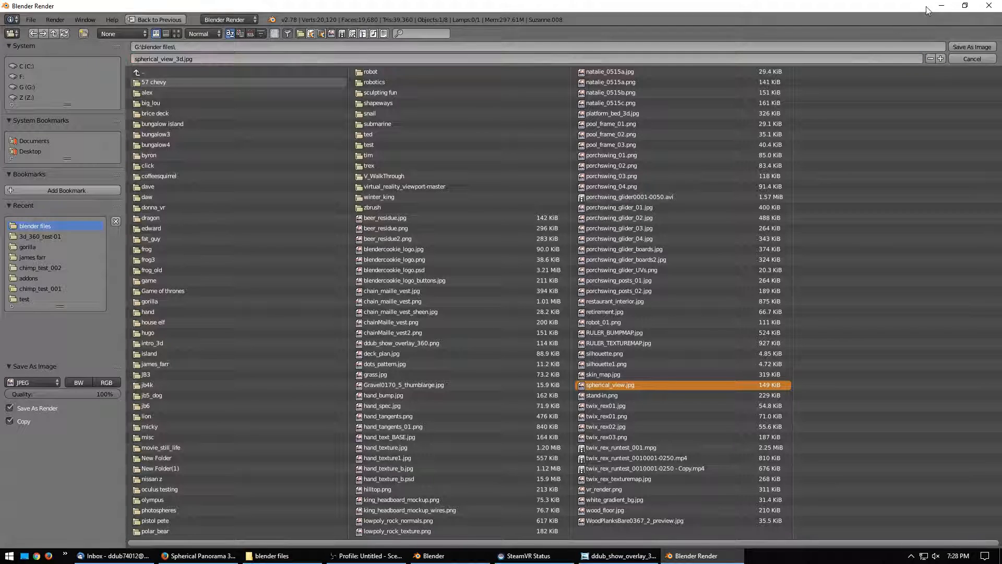
pyautogui.click(967, 47)
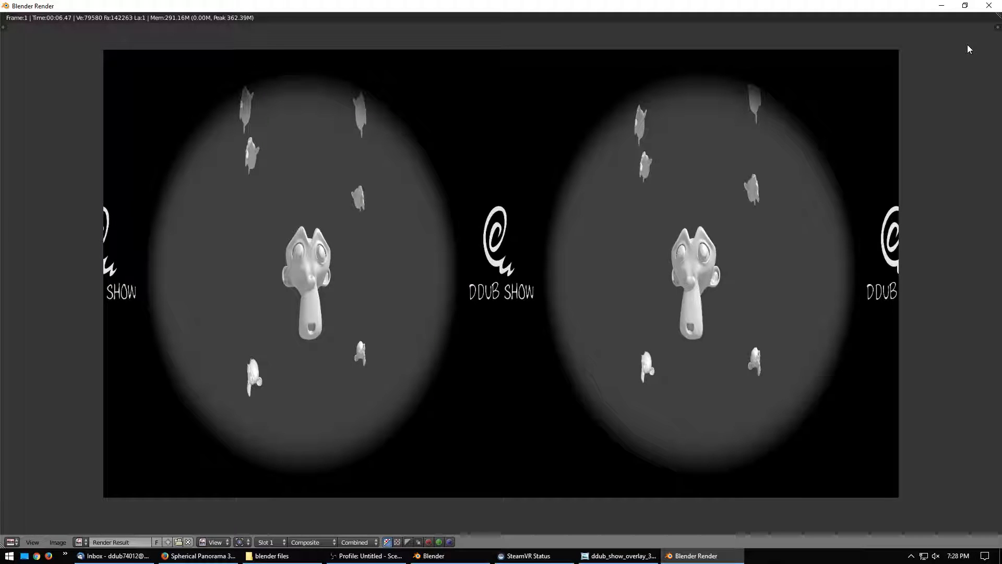
# Minimize the Blender windows, move the blender files folder window aside on the desktop, and launch GoPro VR Player.
pyautogui.click(966, 6)
pyautogui.click(946, 8)
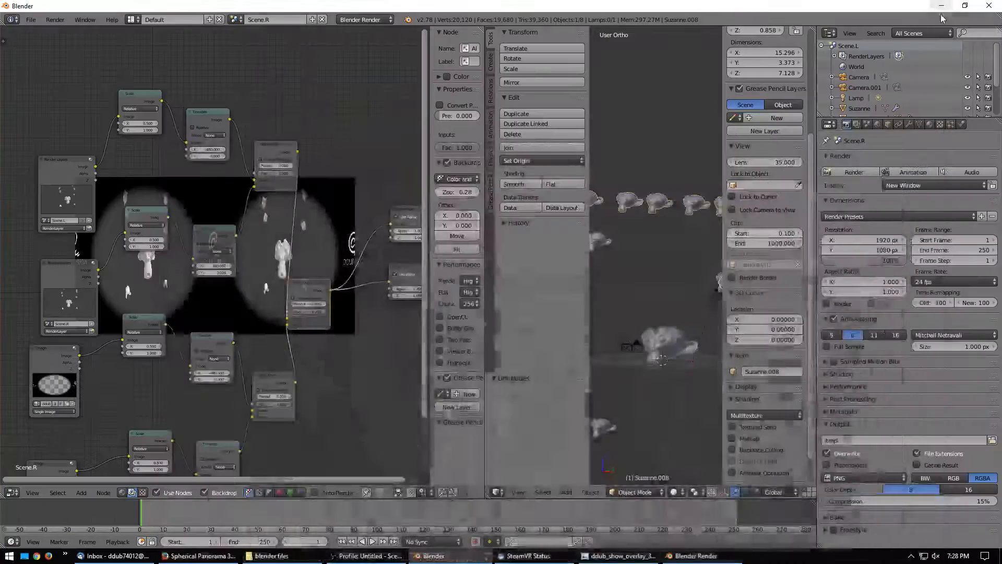
pyautogui.click(940, 6)
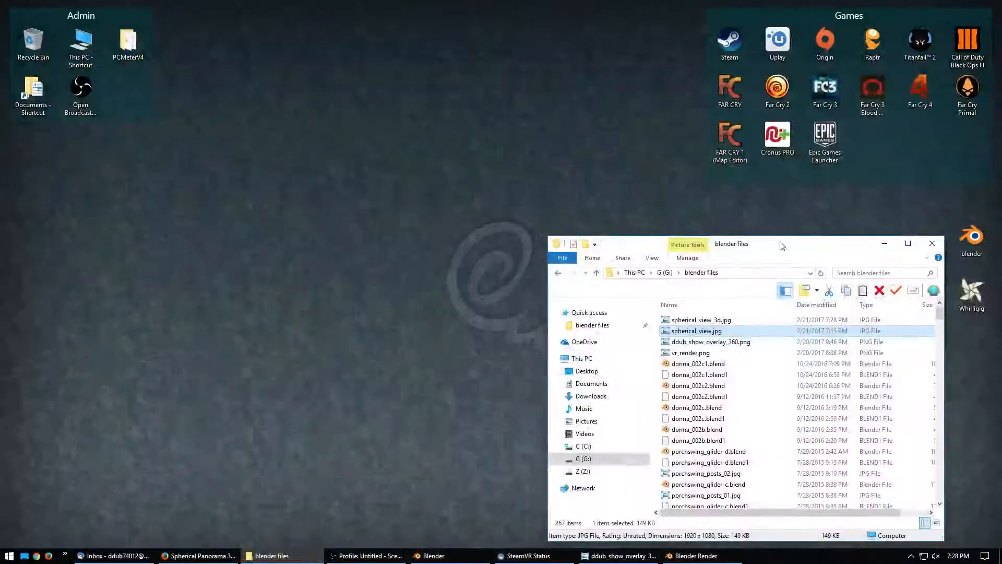
pyautogui.moveTo(785, 248); pyautogui.dragTo(248, 241)
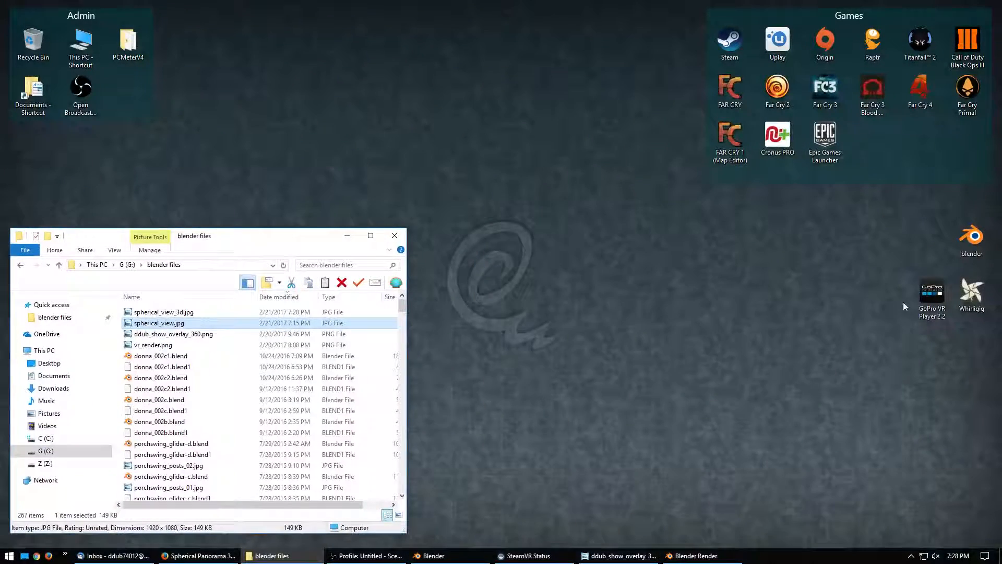
pyautogui.click(920, 294)
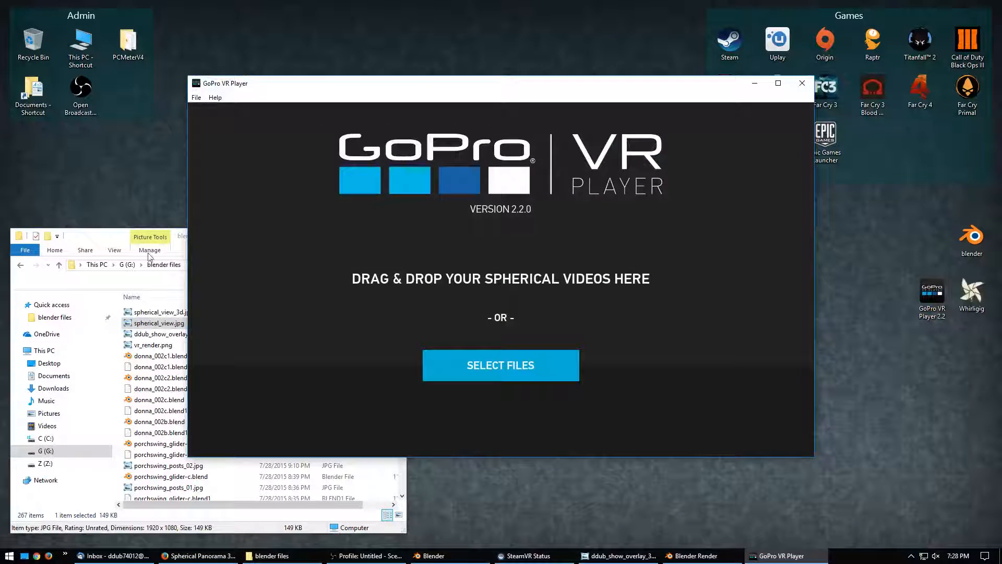
# Load spherical_view_3d.jpg from the blender files folder into GoPro VR Player and look around the spherical image.
pyautogui.click(102, 241)
pyautogui.click(187, 313)
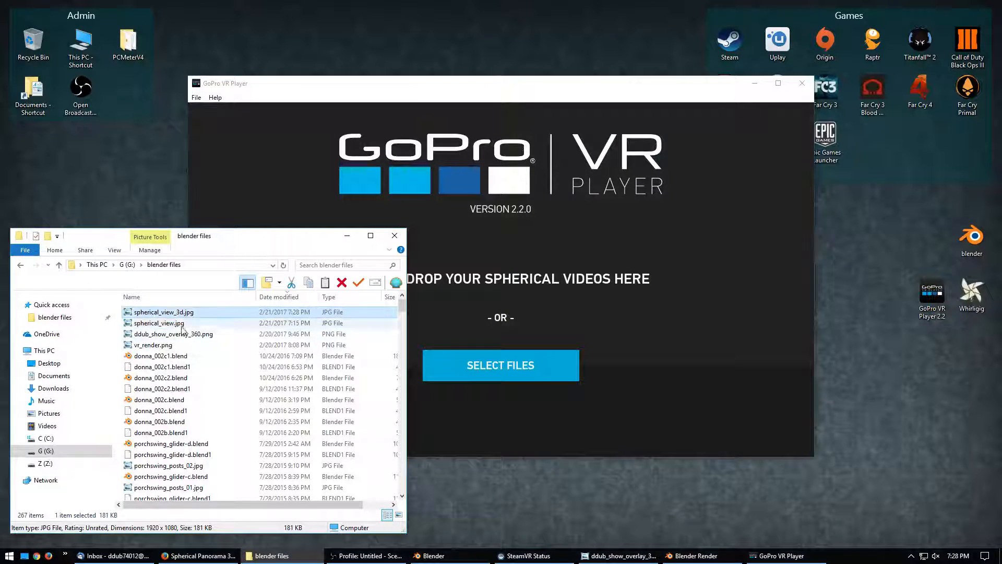
pyautogui.moveTo(187, 313); pyautogui.dragTo(559, 233)
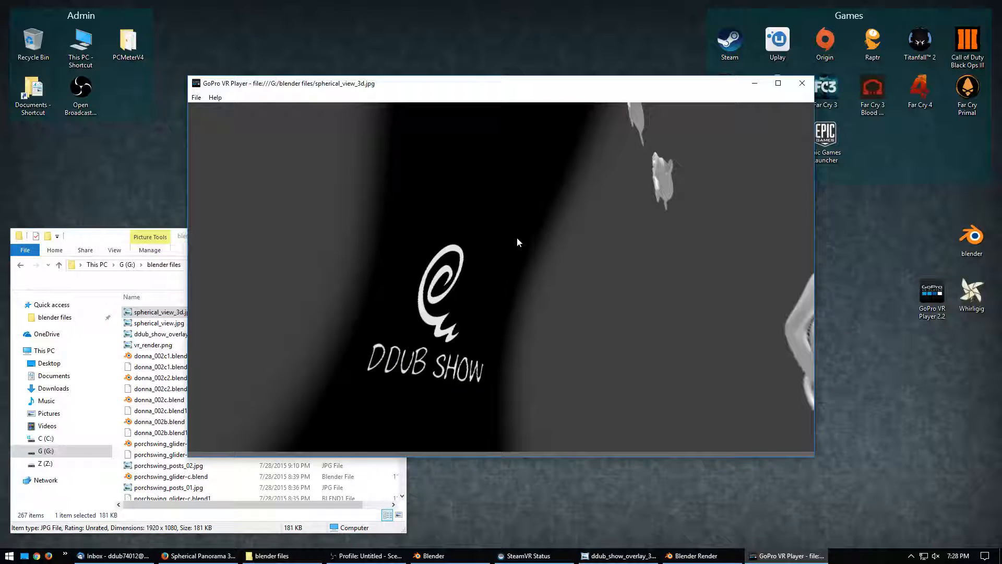
pyautogui.moveTo(300, 329); pyautogui.dragTo(369, 205)
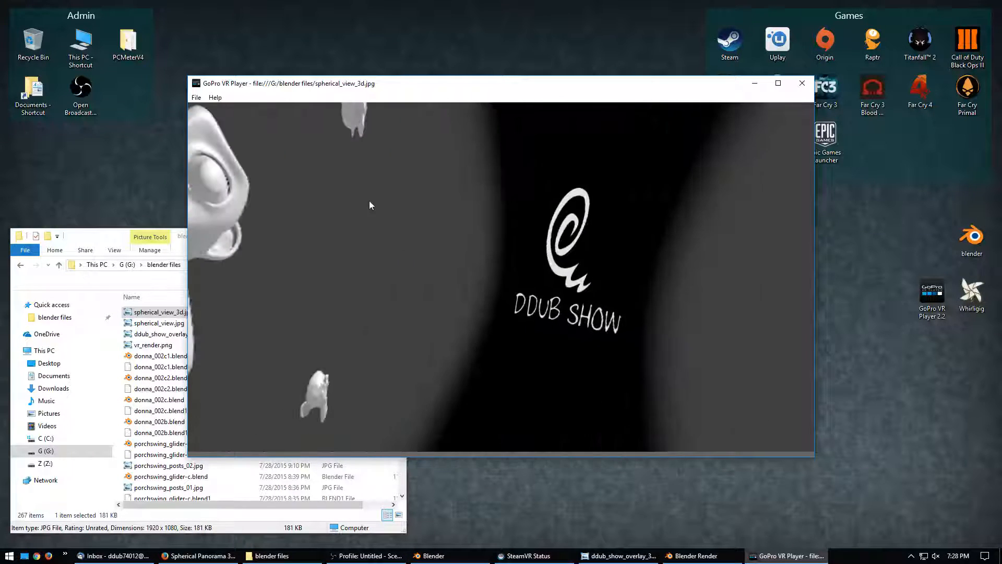
# Set the input stereoscopy to side by side with Side A before Side B, return to the player, and look around the image.
pyautogui.click(196, 97)
pyautogui.click(209, 116)
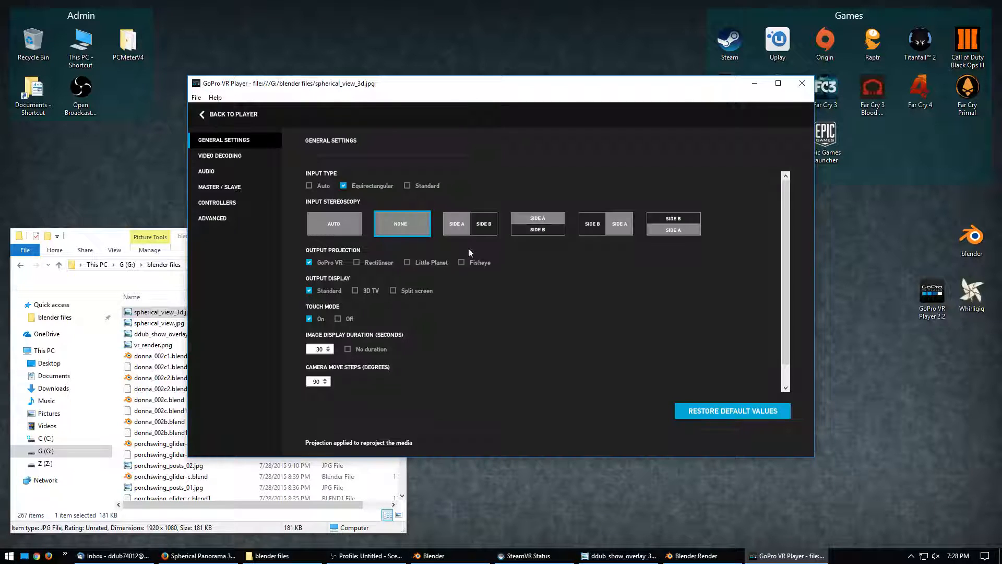
pyautogui.click(477, 228)
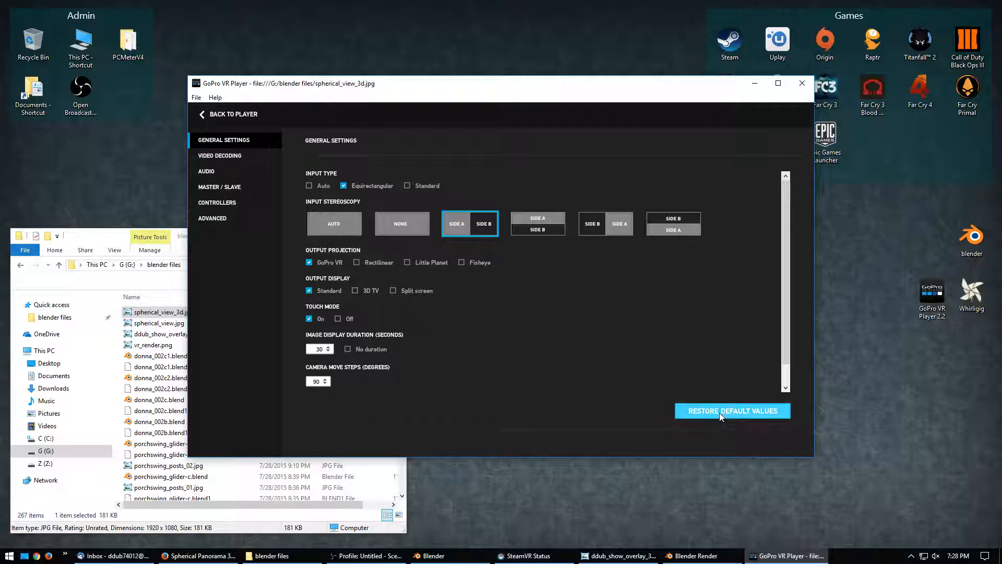
pyautogui.click(212, 116)
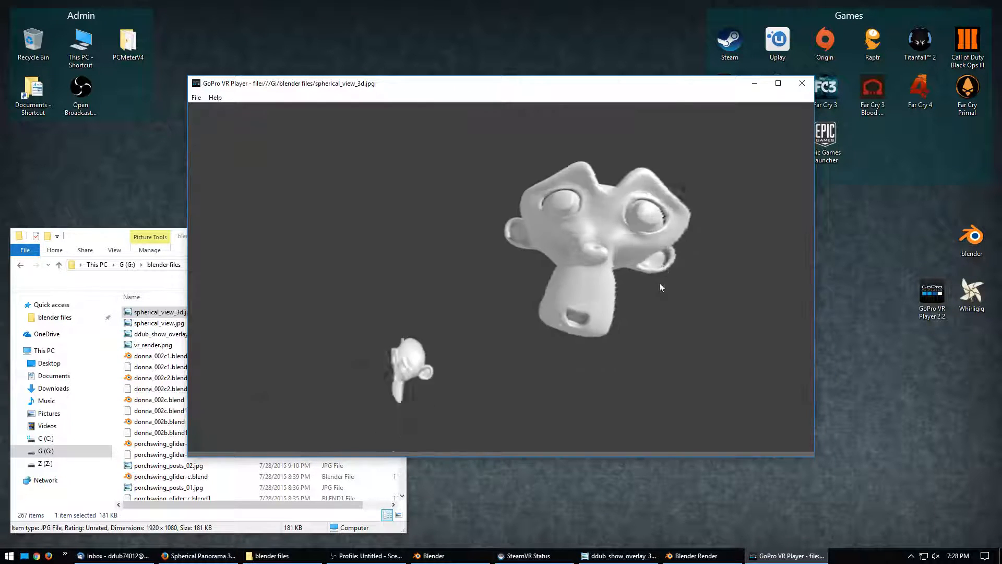
pyautogui.moveTo(576, 268); pyautogui.dragTo(512, 208)
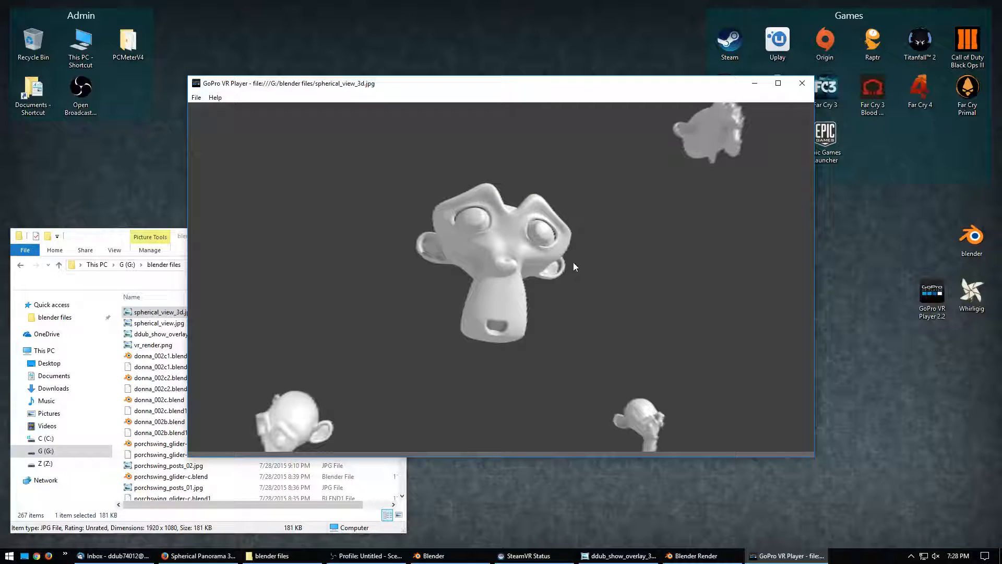
pyautogui.moveTo(541, 326); pyautogui.dragTo(692, 174)
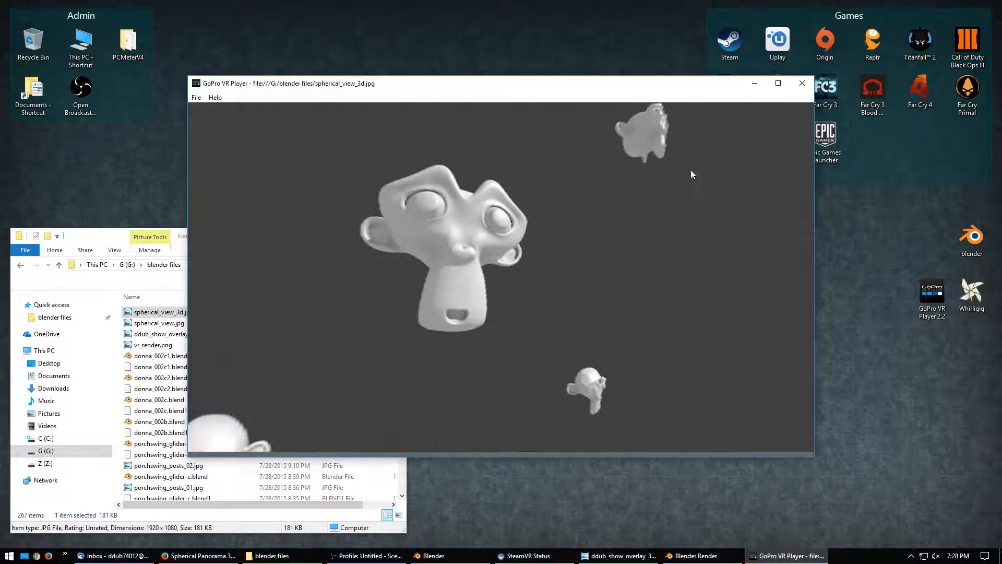
# Minimize the VR player and bring up the Blender render result to inspect the left and right eye images.
pyautogui.click(755, 83)
pyautogui.click(365, 236)
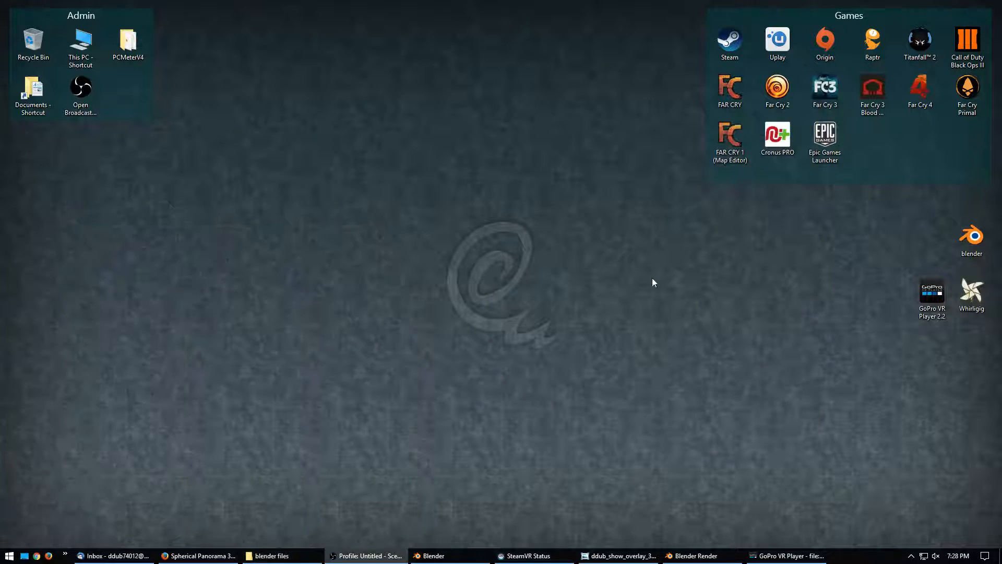
pyautogui.click(695, 556)
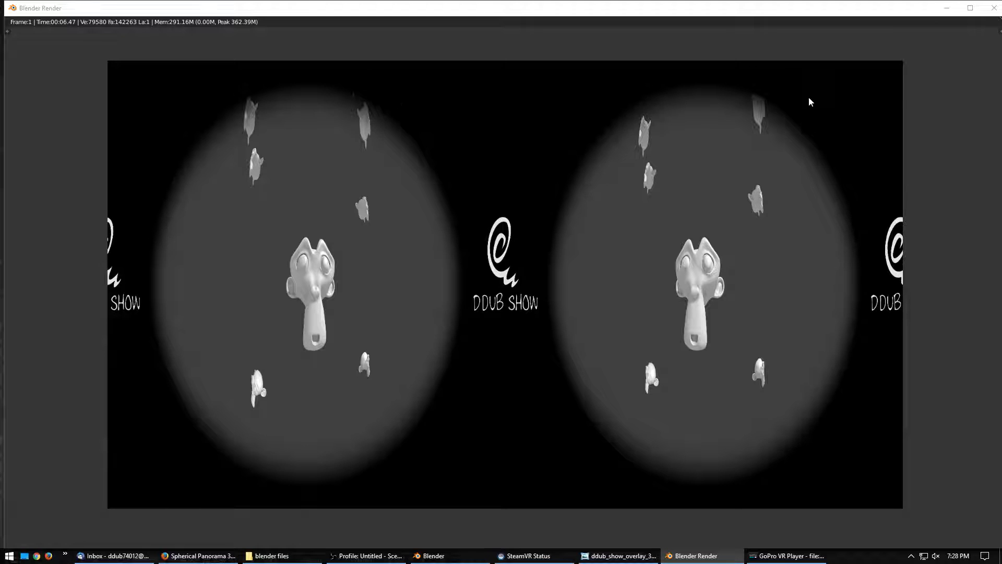
pyautogui.click(812, 152)
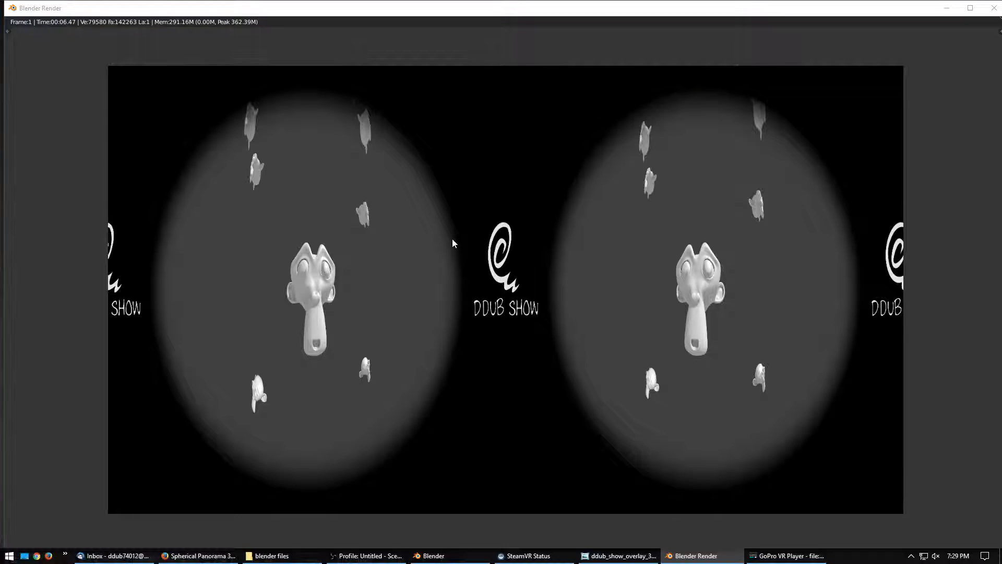
# Review the compositing node tree in Blender's node editor and switch to GoPro VR Player to compare the stereo view.
pyautogui.click(431, 556)
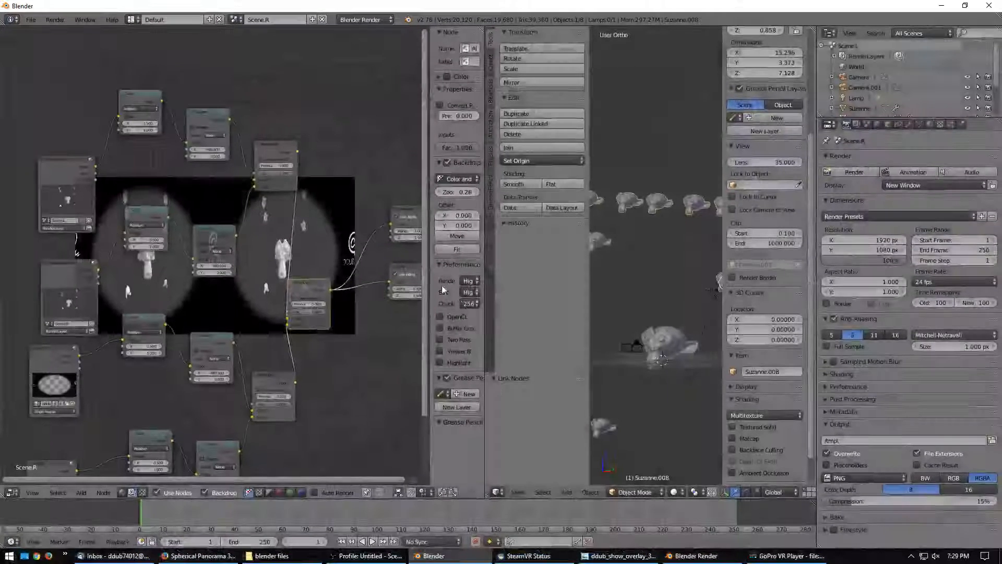
pyautogui.moveTo(487, 293); pyautogui.dragTo(578, 292)
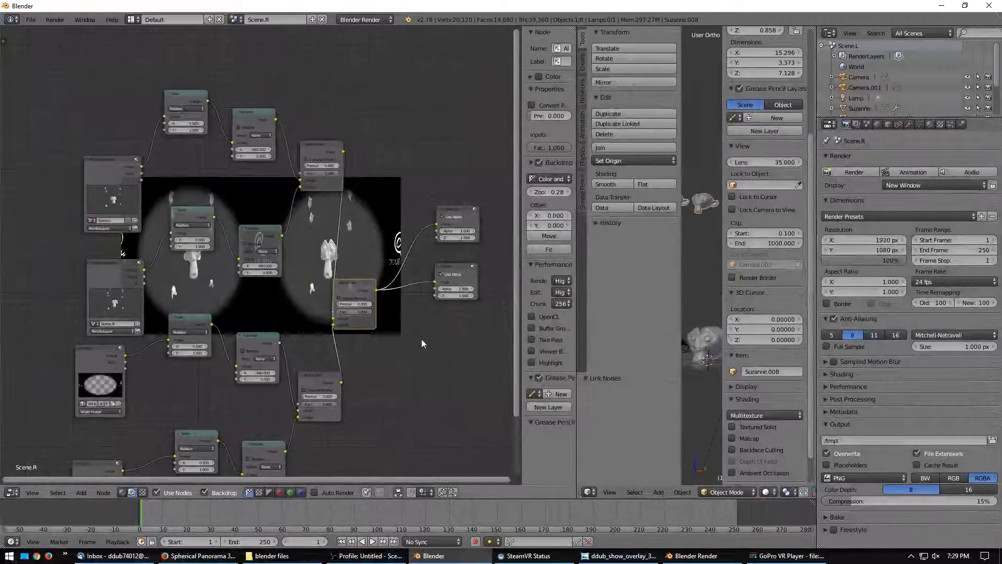
pyautogui.moveTo(422, 340); pyautogui.dragTo(413, 275, button='middle')
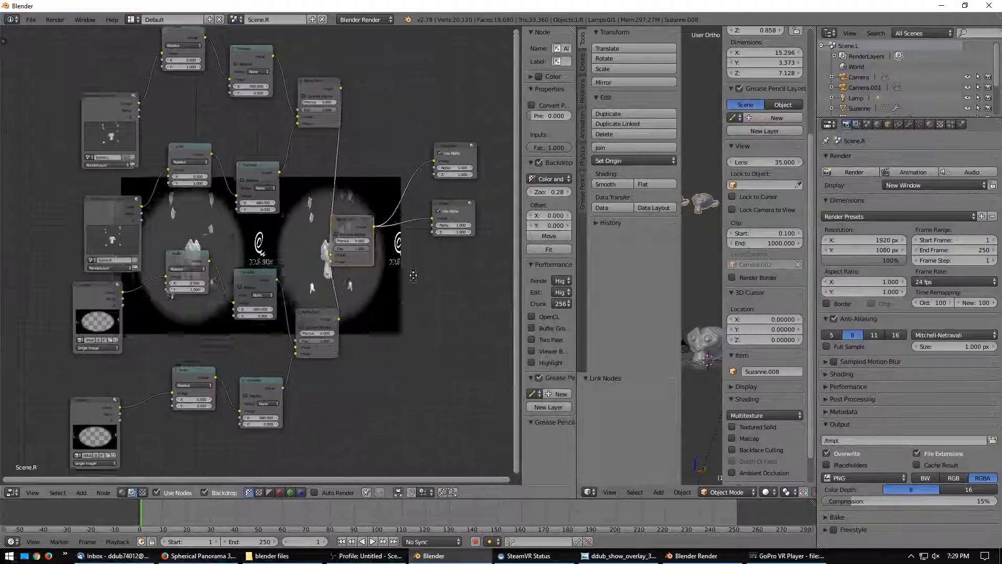
pyautogui.moveTo(577, 249); pyautogui.dragTo(443, 252)
pyautogui.click(787, 555)
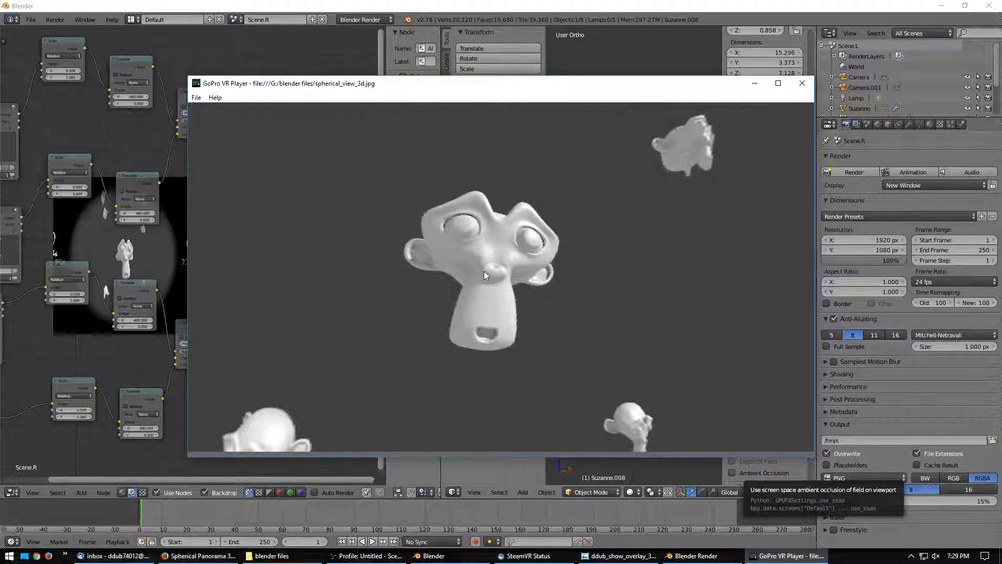
# Return to Blender, set the render resolution scale to 200%, minimize the main window, and close the render window.
pyautogui.click(754, 83)
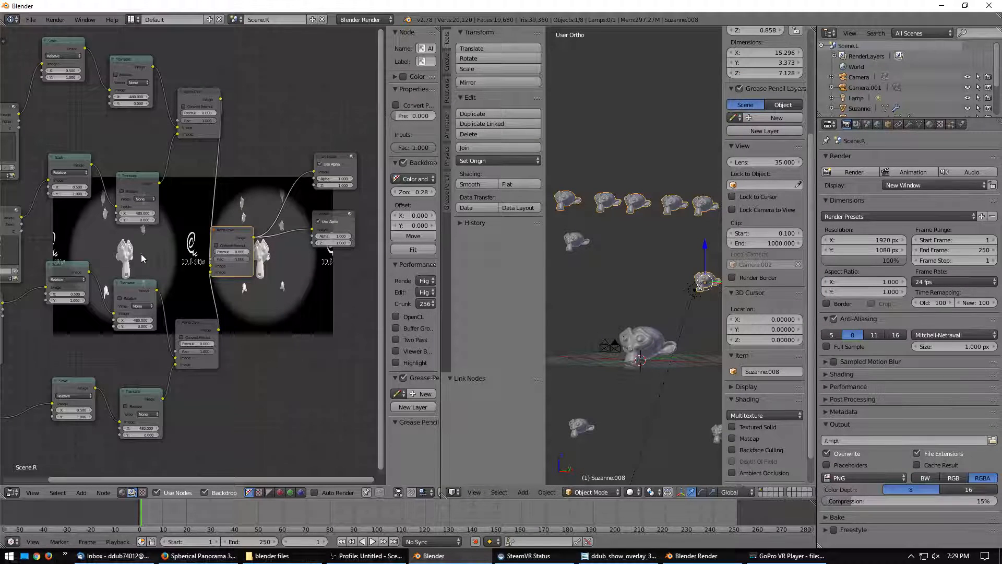
pyautogui.moveTo(156, 231); pyautogui.dragTo(177, 237, button='middle')
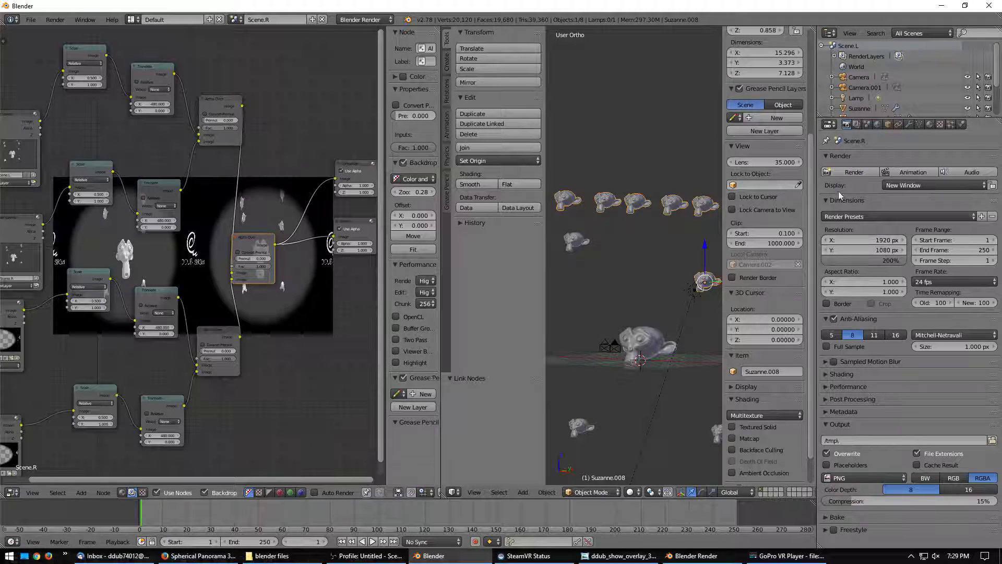
pyautogui.click(950, 7)
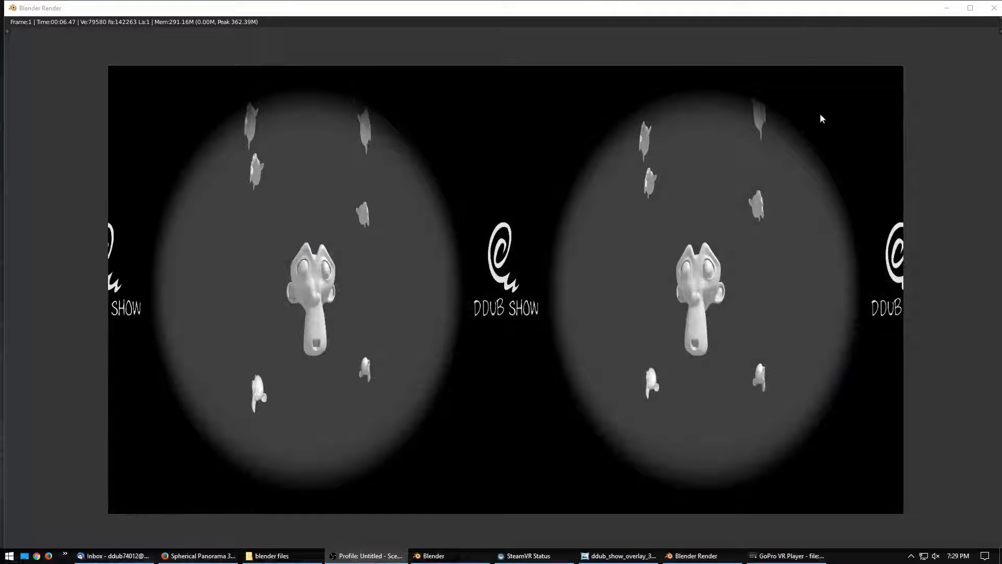
pyautogui.press('Escape')
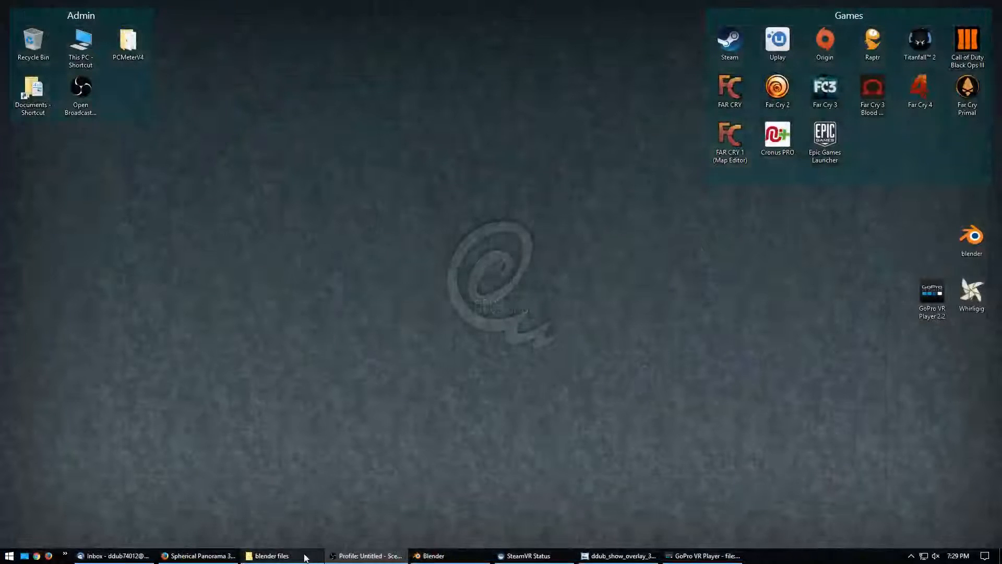
# Open the gorilla folder inside blender files and play 3d_360_test-01.mpg in VLC media player.
pyautogui.click(282, 556)
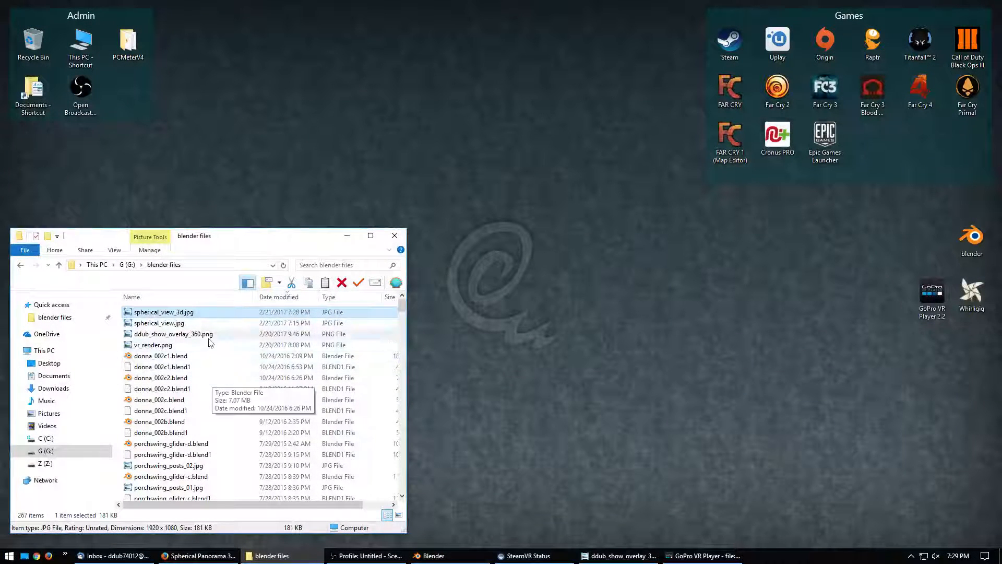
pyautogui.click(175, 346)
pyautogui.scroll(3, 175, 347)
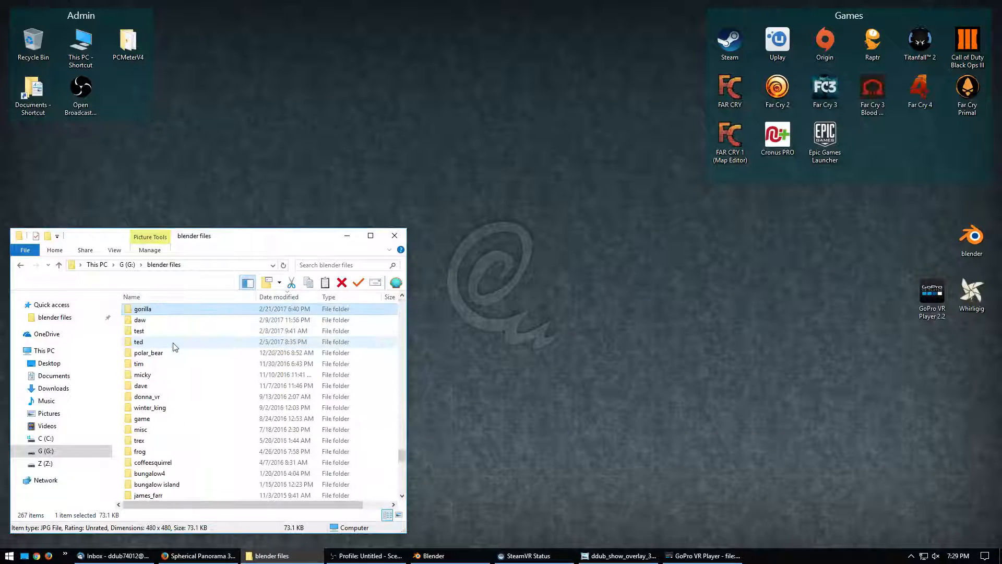
pyautogui.doubleClick(174, 347)
pyautogui.scroll(-3, 209, 350)
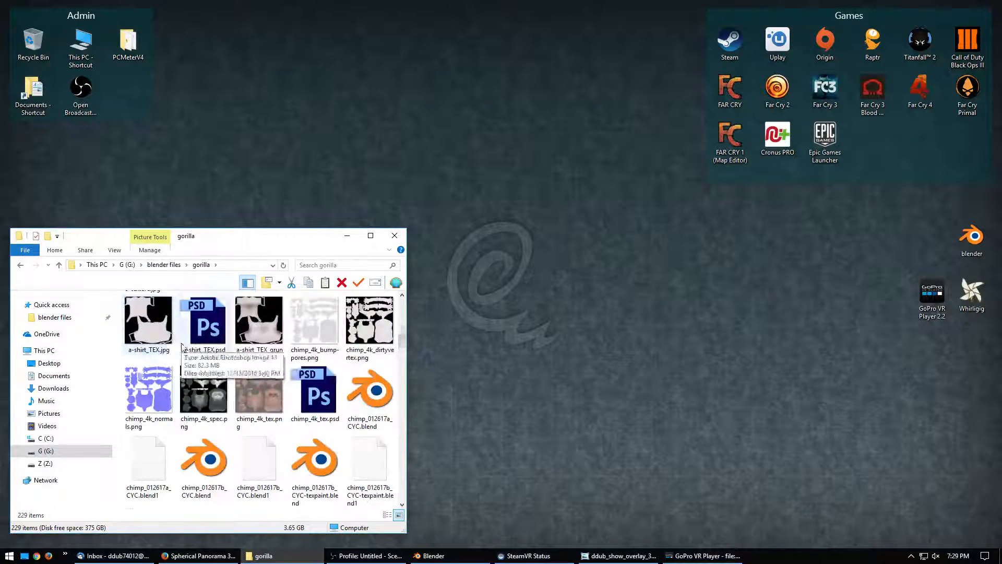
pyautogui.click(167, 333)
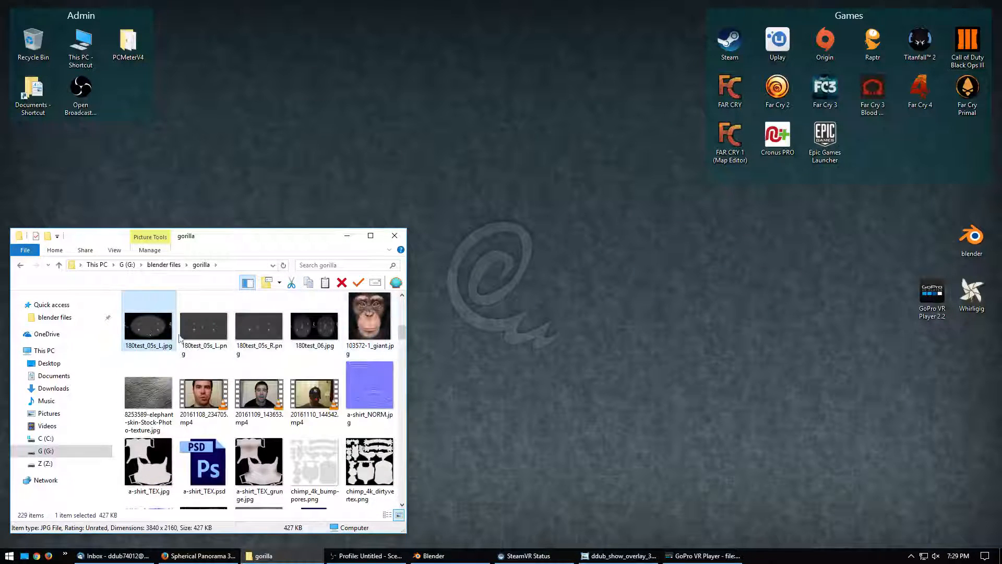
pyautogui.scroll(3, 285, 364)
pyautogui.doubleClick(196, 316)
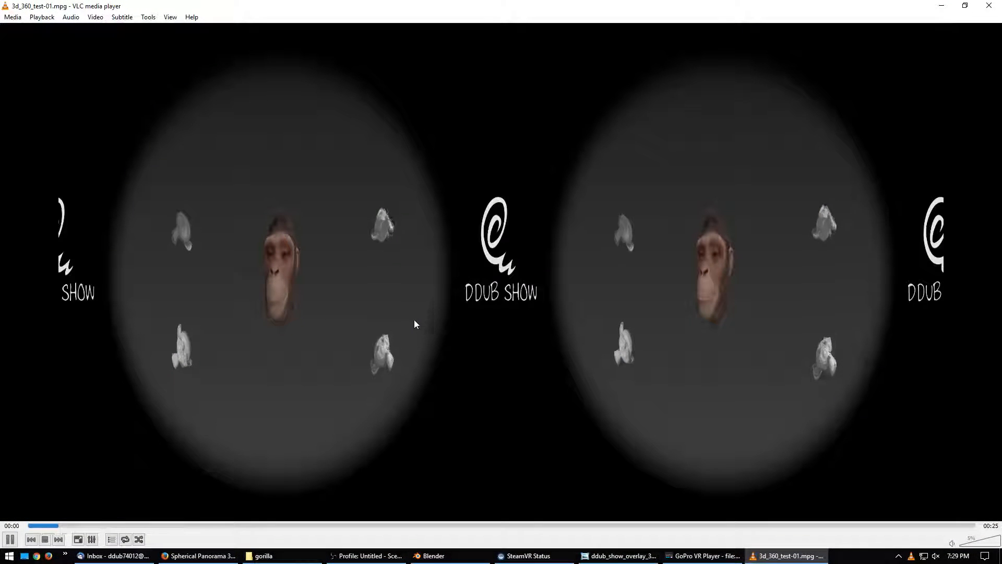
# Turn off Always Fit Window to view the video at its original size, and close VLC media player.
pyautogui.rightClick(293, 281)
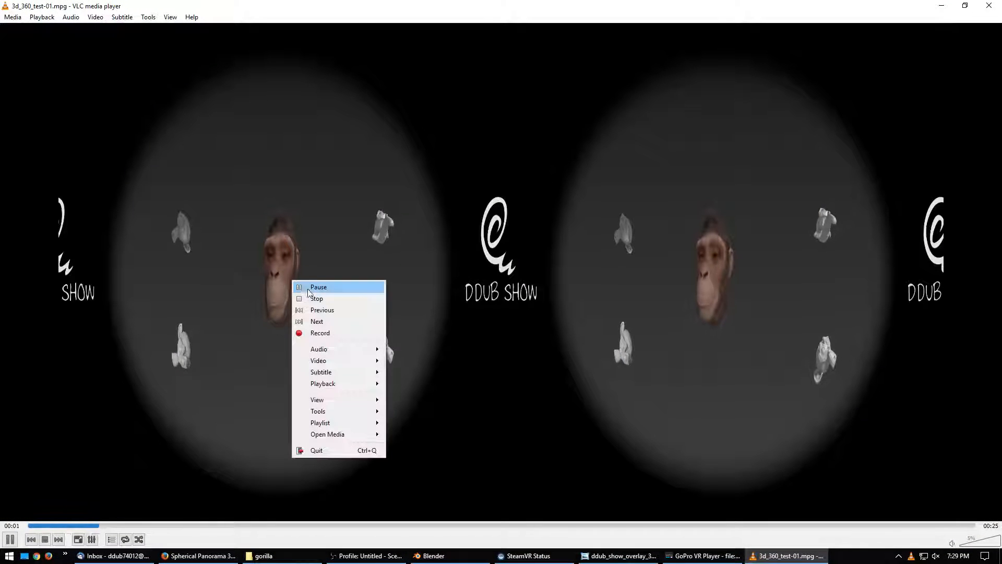
pyautogui.moveTo(346, 361)
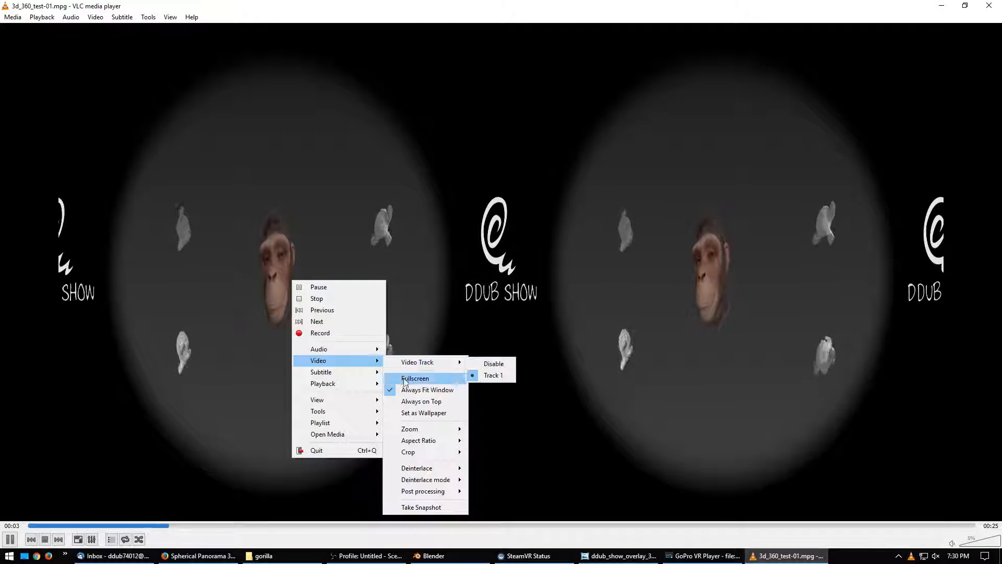
pyautogui.click(392, 390)
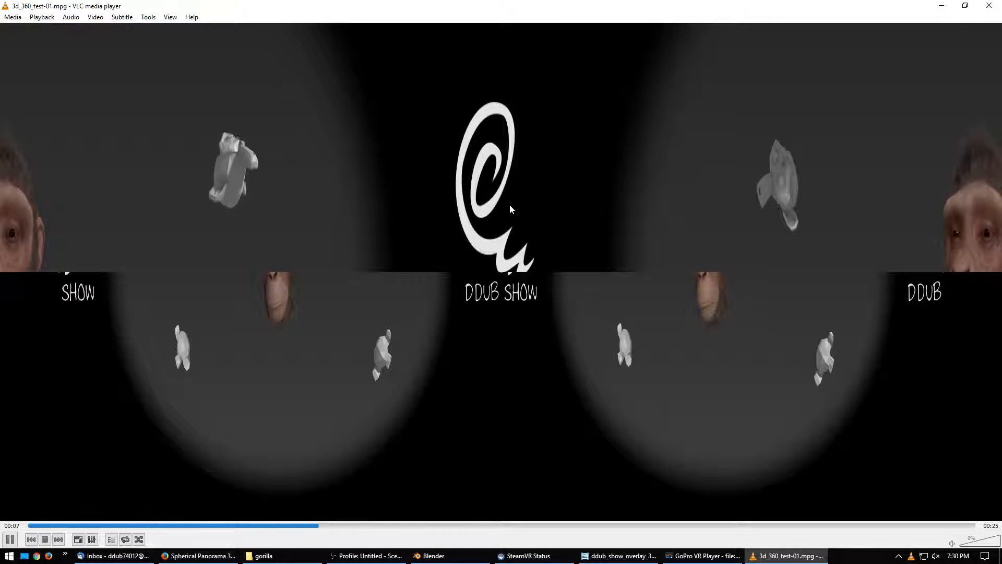
pyautogui.click(989, 5)
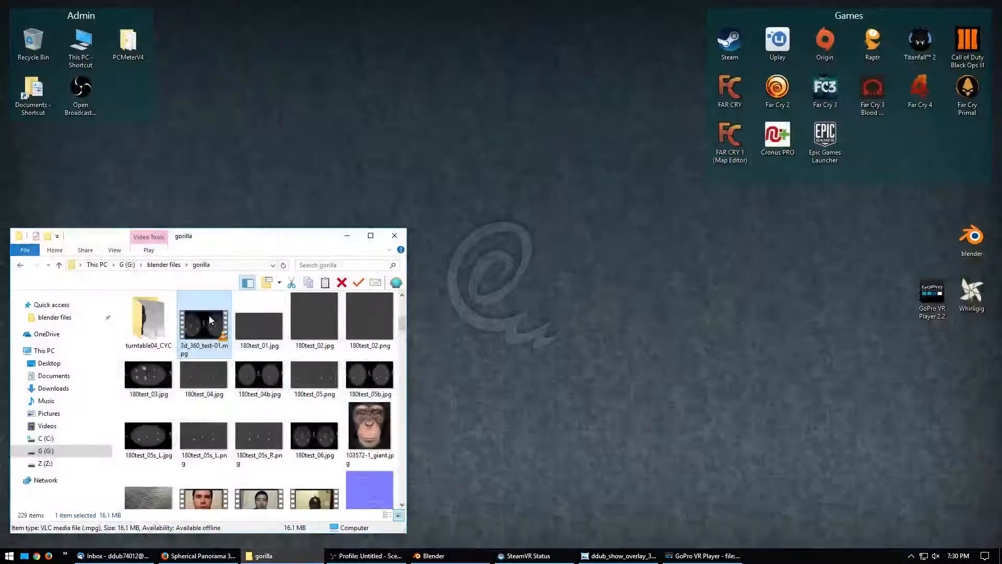
# Load 3d_360_test-01.mpg from the gorilla folder into GoPro VR Player and look around the scene.
pyautogui.click(705, 556)
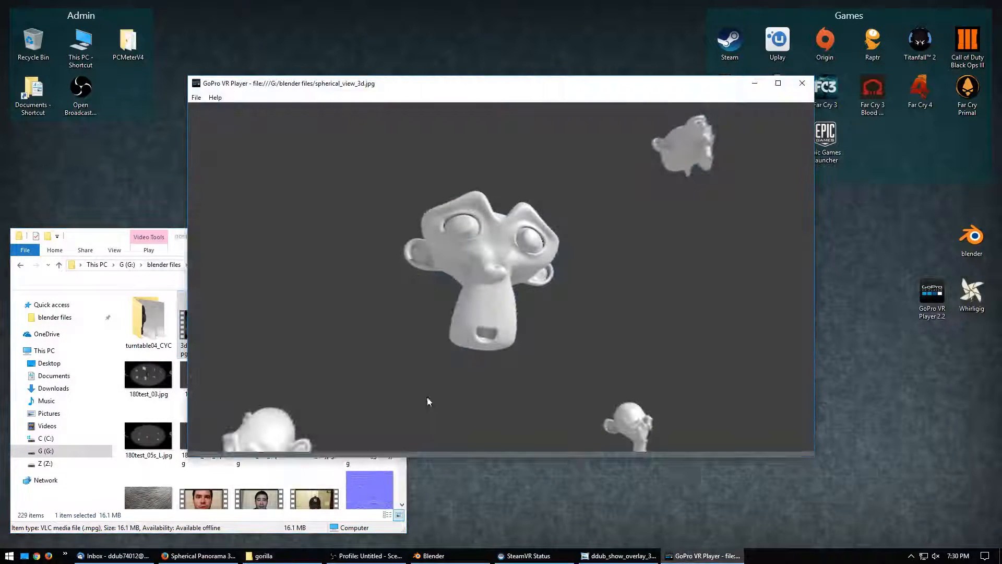
pyautogui.moveTo(183, 337); pyautogui.dragTo(432, 283)
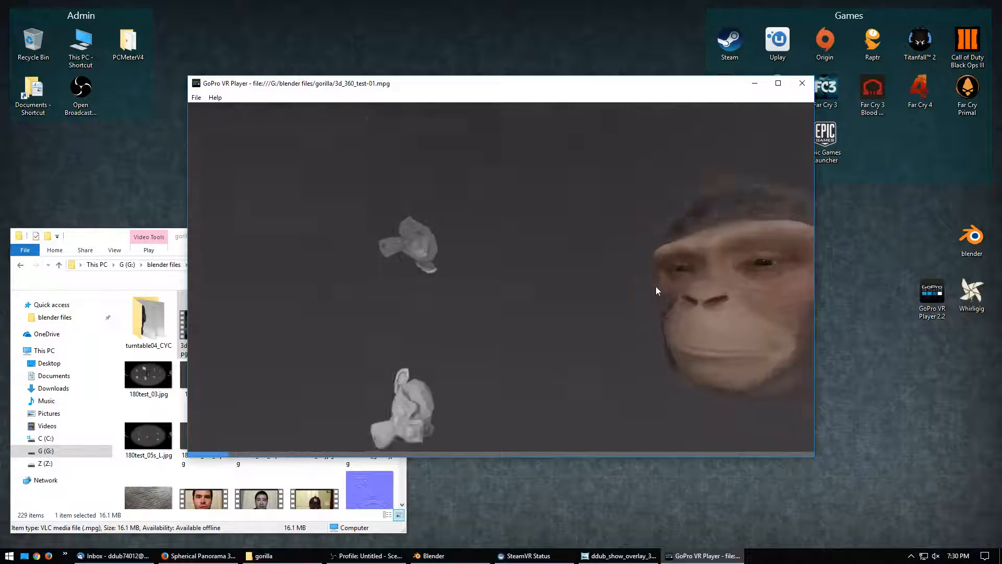
pyautogui.moveTo(464, 310); pyautogui.dragTo(532, 301)
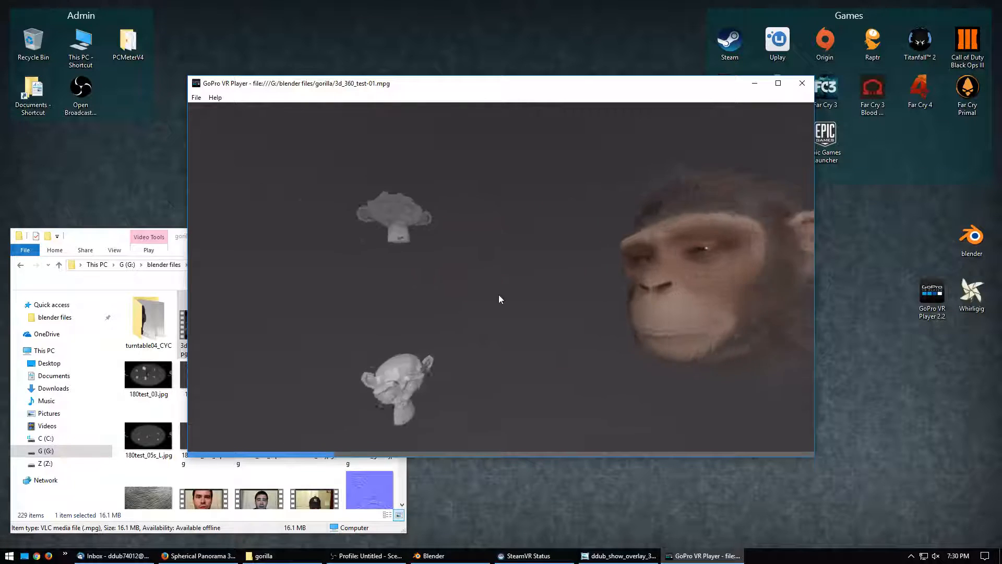
# View the video in a maximized player window, restore it, and move the player and gorilla folder windows apart.
pyautogui.click(776, 85)
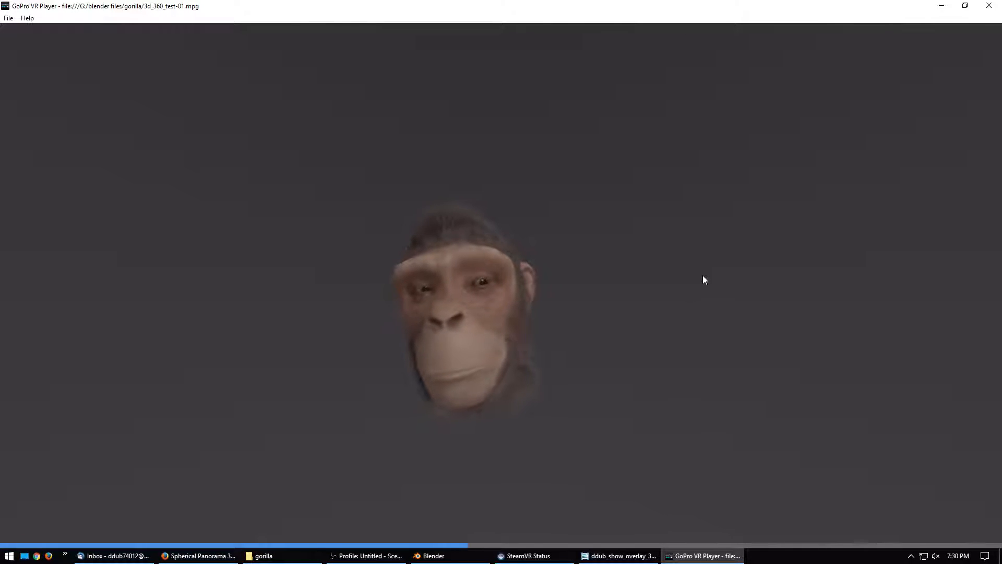
pyautogui.click(965, 5)
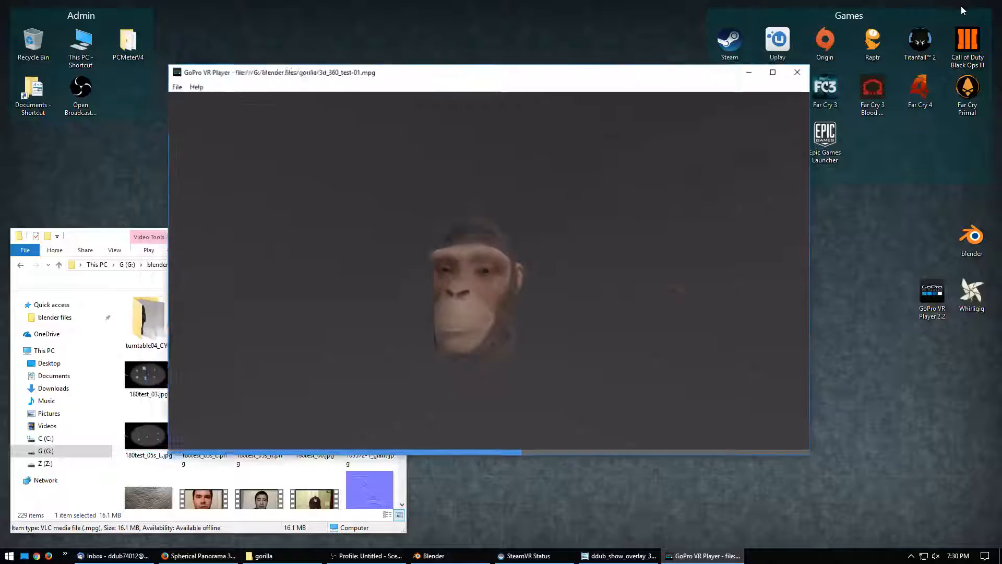
pyautogui.moveTo(627, 87); pyautogui.dragTo(738, 90)
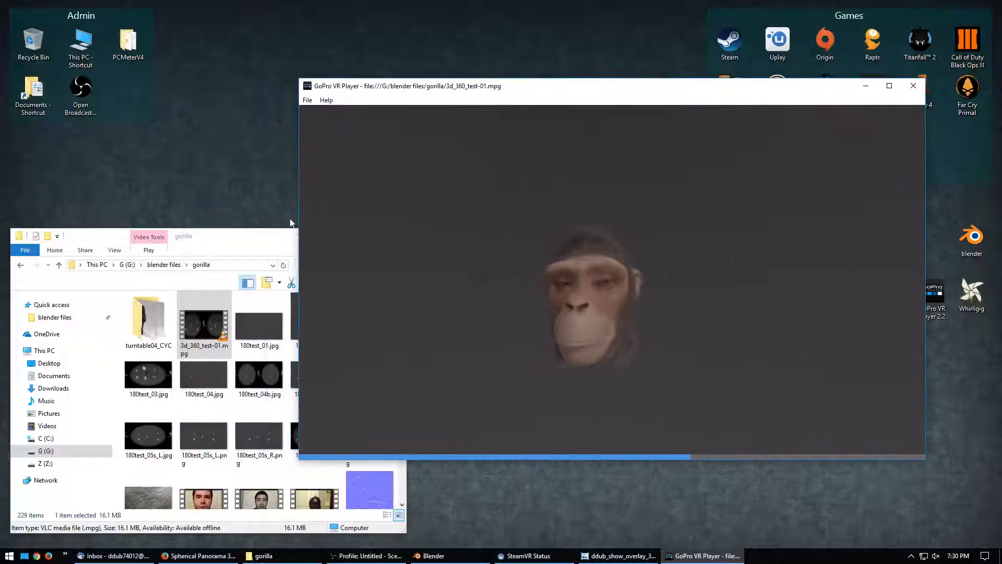
pyautogui.moveTo(258, 239); pyautogui.dragTo(270, 204)
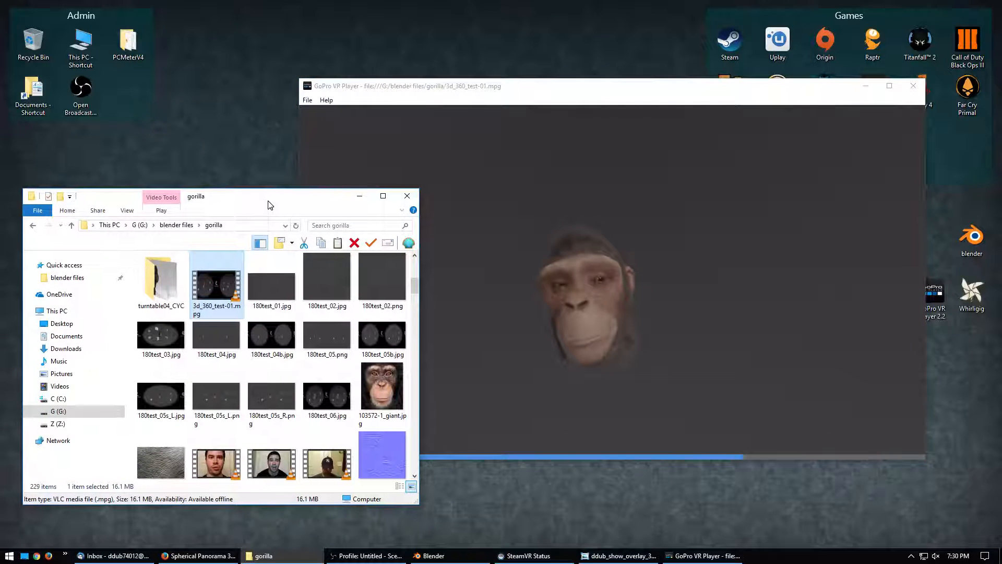
# Look around the chimp head in the playing 360 video and show the playback controls.
pyautogui.click(572, 278)
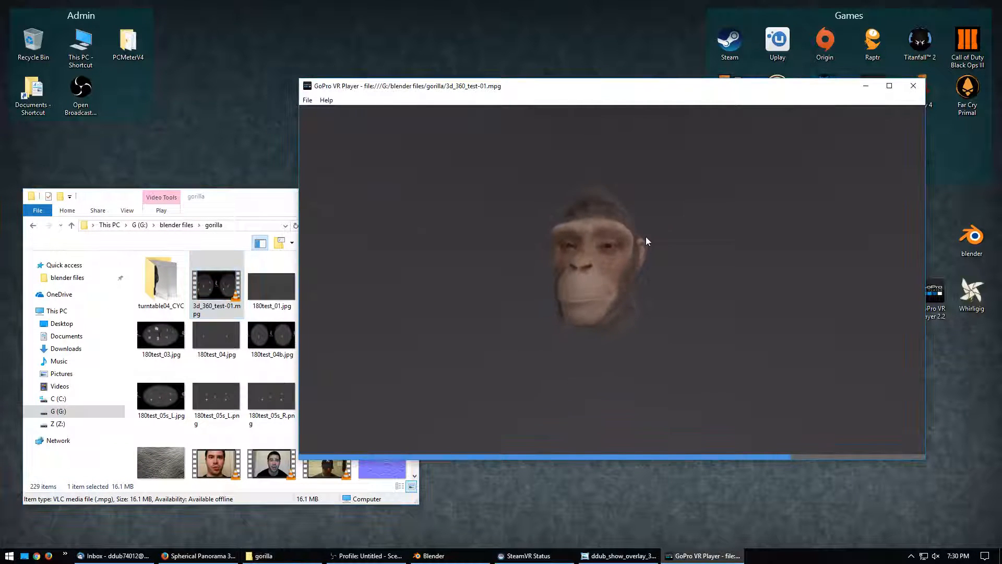
pyautogui.moveTo(644, 243); pyautogui.dragTo(483, 246)
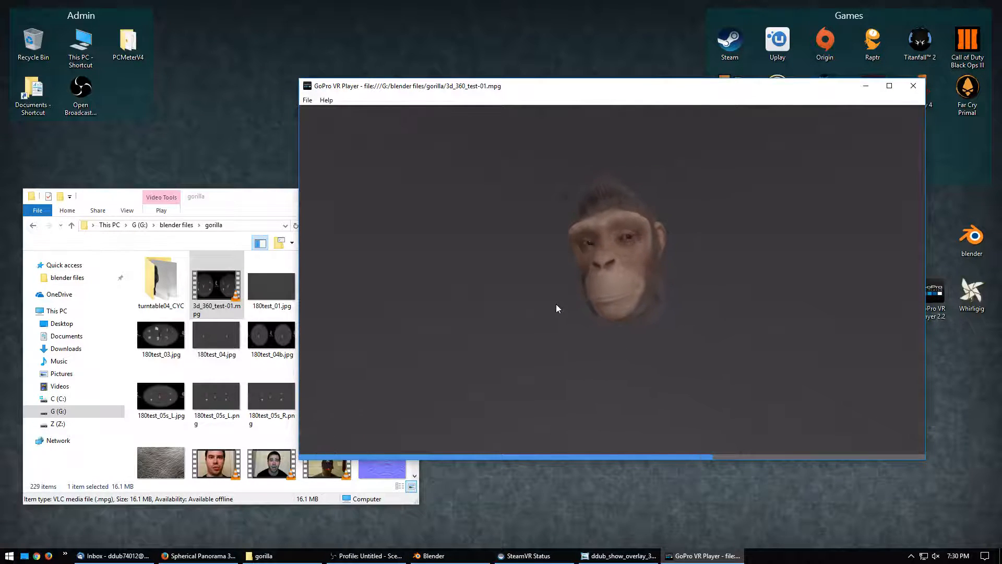
pyautogui.moveTo(556, 304)
pyautogui.mouseDown()
pyautogui.moveTo(490, 315)
pyautogui.moveTo(569, 302)
pyautogui.mouseUp()
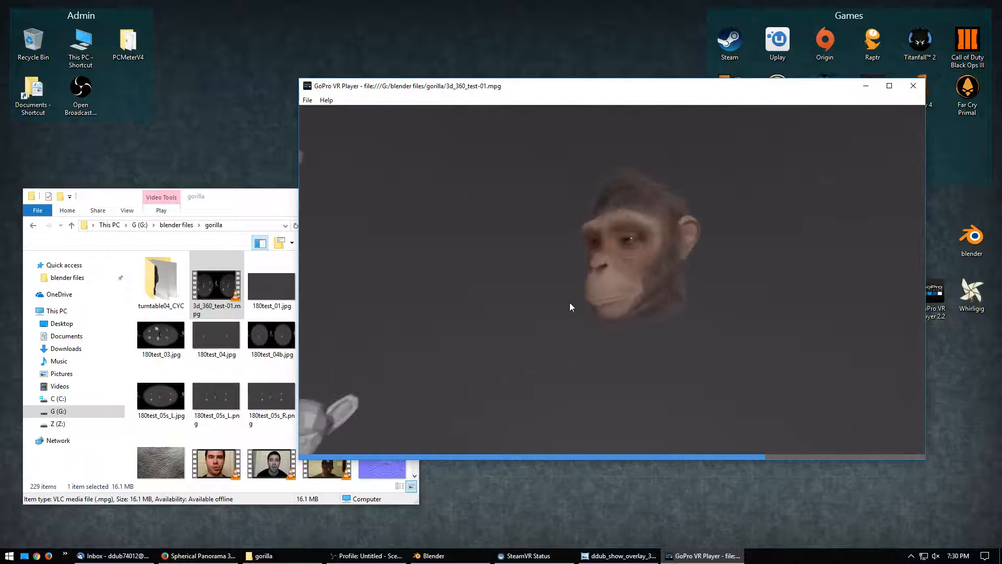
pyautogui.moveTo(820, 418)
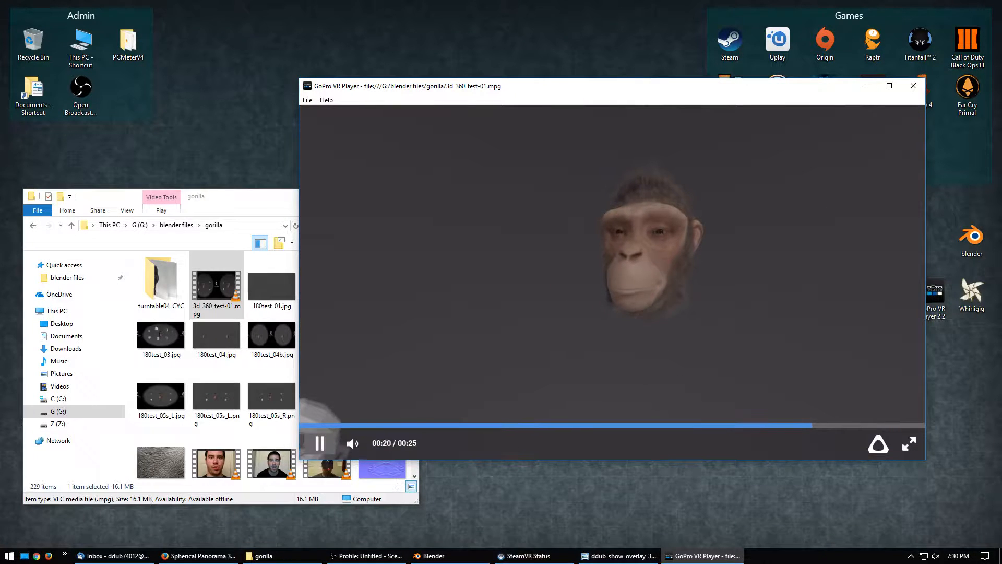